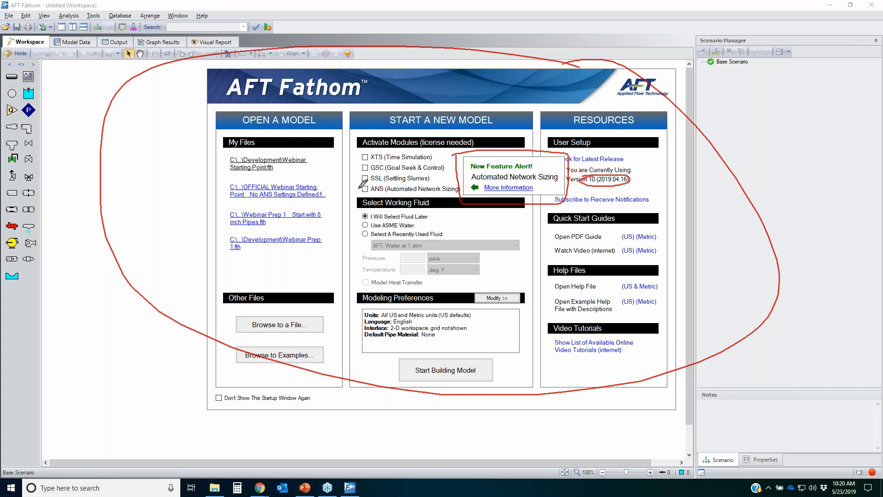
pyautogui.moveTo(477, 185)
pyautogui.mouseDown()
pyautogui.moveTo(424, 197)
pyautogui.moveTo(356, 186)
pyautogui.moveTo(357, 195)
pyautogui.mouseUp()
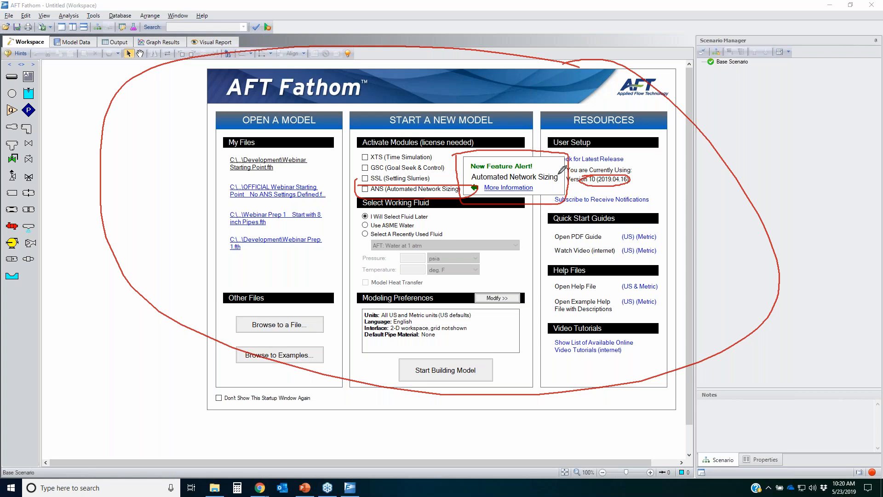
pyautogui.moveTo(478, 161)
pyautogui.mouseDown()
pyautogui.moveTo(496, 218)
pyautogui.moveTo(513, 167)
pyautogui.mouseUp()
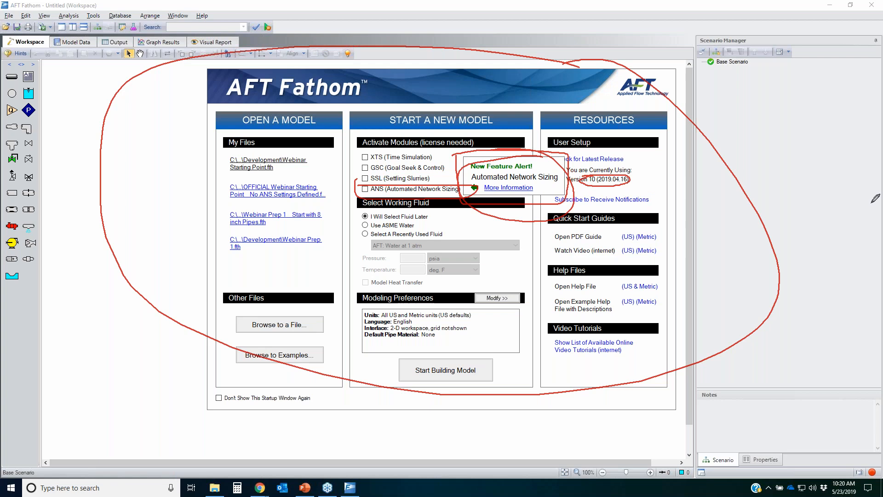
pyautogui.press('Escape')
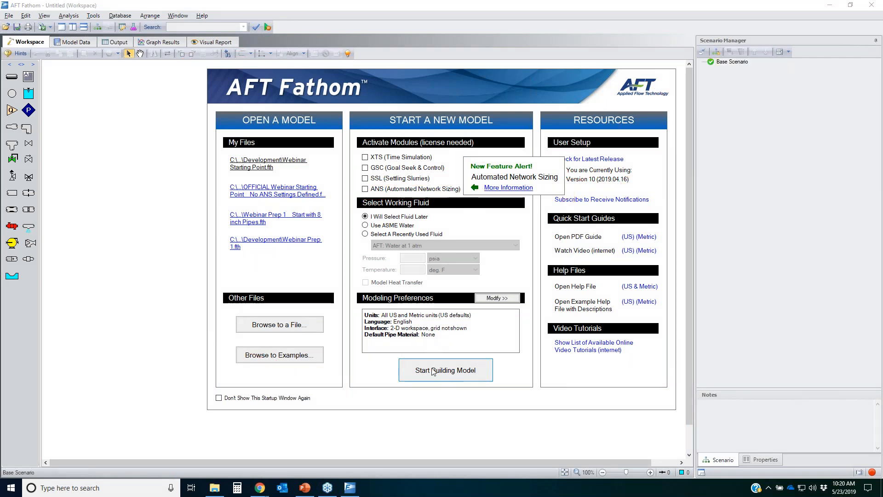
# Step: Open the model file OFFICIAL Webinar Starting Point _ No ANS Settings Defined.fth from the Desktop
pyautogui.click(278, 329)
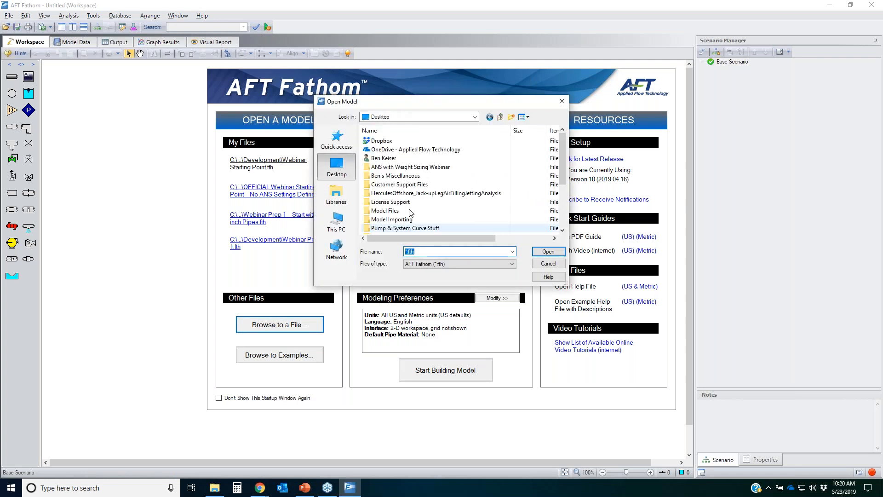
pyautogui.doubleClick(409, 167)
pyautogui.doubleClick(388, 152)
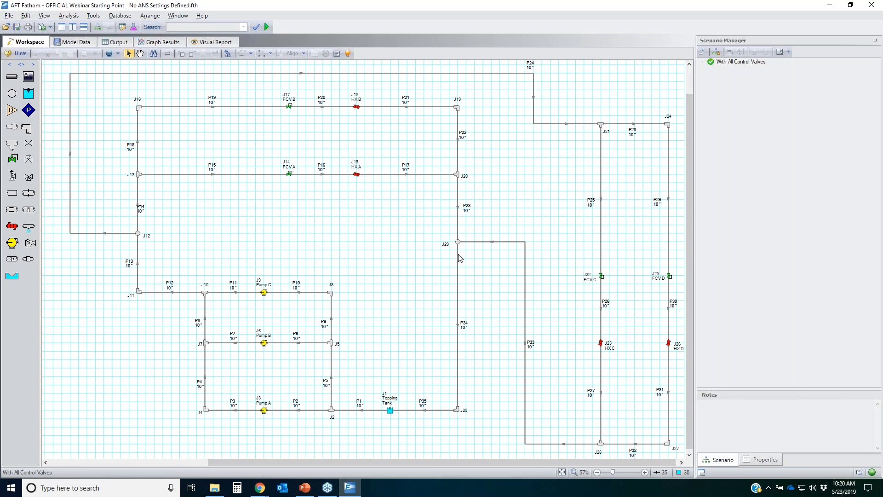
# Step: Hide the workspace grid and auto-hide the Scenario Manager pane to enlarge the model view
pyautogui.click(155, 16)
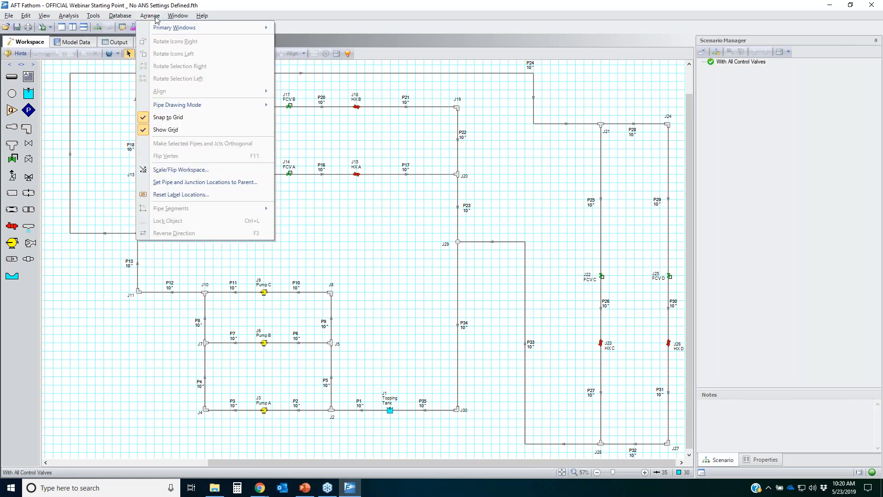
pyautogui.click(164, 130)
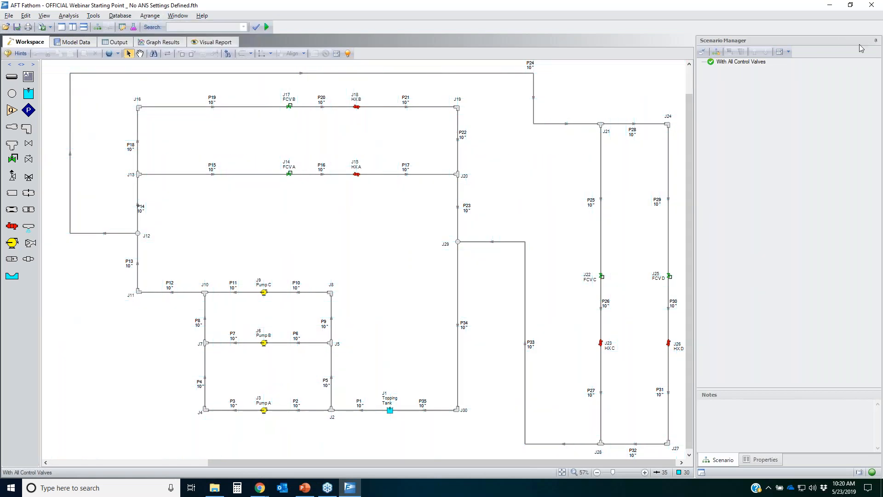
pyautogui.click(876, 41)
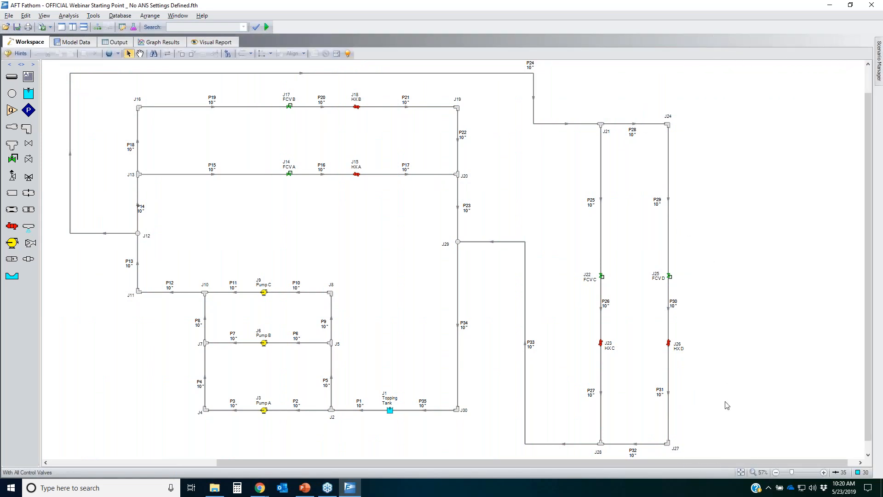
pyautogui.click(741, 473)
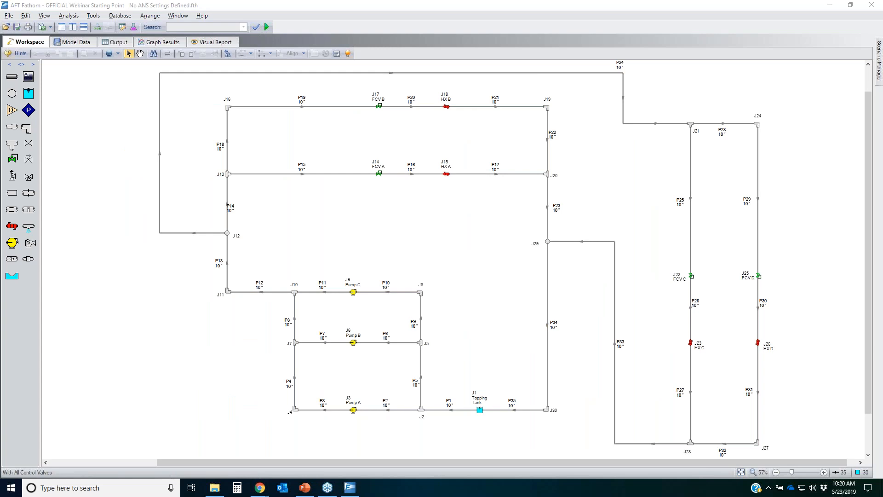
pyautogui.moveTo(143, 67)
pyautogui.mouseDown()
pyautogui.moveTo(644, 69)
pyautogui.moveTo(794, 207)
pyautogui.moveTo(742, 457)
pyautogui.mouseUp()
pyautogui.moveTo(673, 459)
pyautogui.mouseDown()
pyautogui.moveTo(306, 427)
pyautogui.moveTo(144, 90)
pyautogui.moveTo(168, 70)
pyautogui.mouseUp()
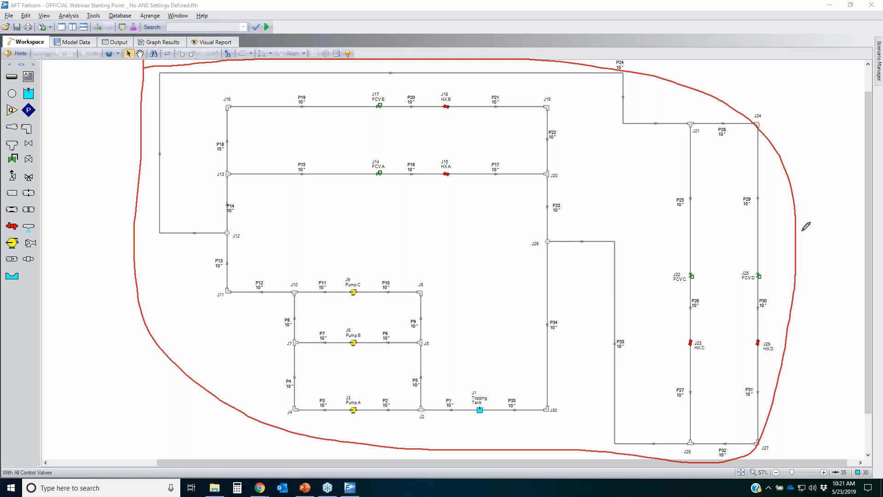
pyautogui.press('Escape')
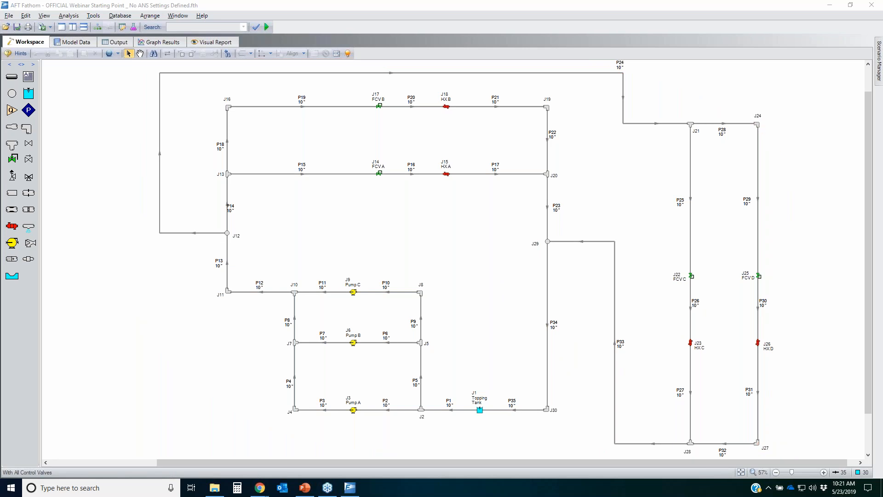
# Step: Inspect Pump C's properties, reviewing its centrifugal model, Sizing analysis type and fixed flowrate condition, and close the dialog
pyautogui.click(354, 295)
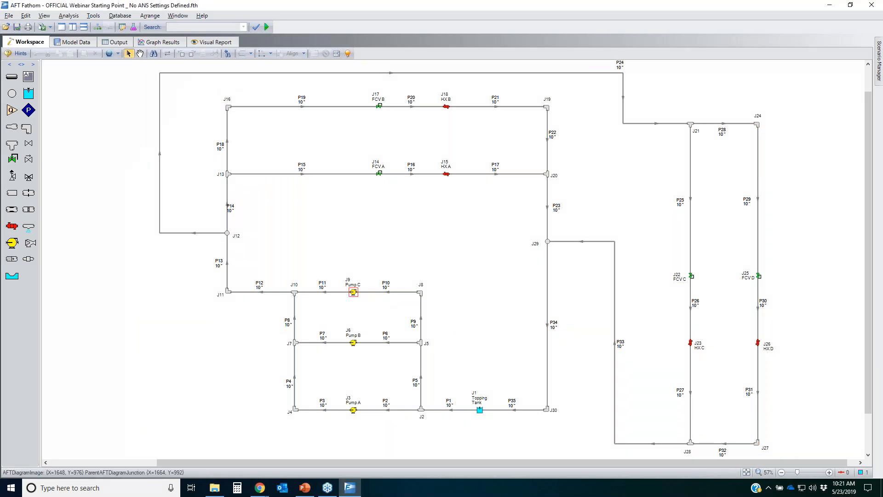
pyautogui.press('Return')
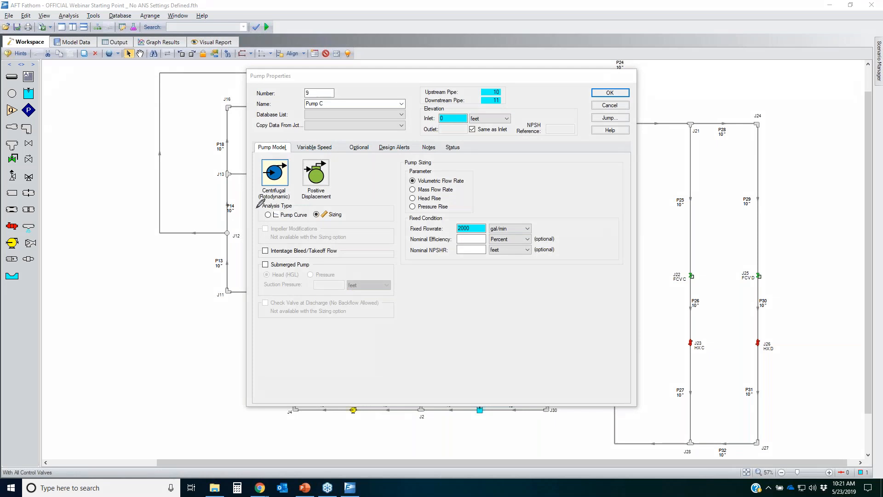
pyautogui.moveTo(294, 207)
pyautogui.mouseDown()
pyautogui.moveTo(260, 223)
pyautogui.moveTo(284, 205)
pyautogui.mouseUp()
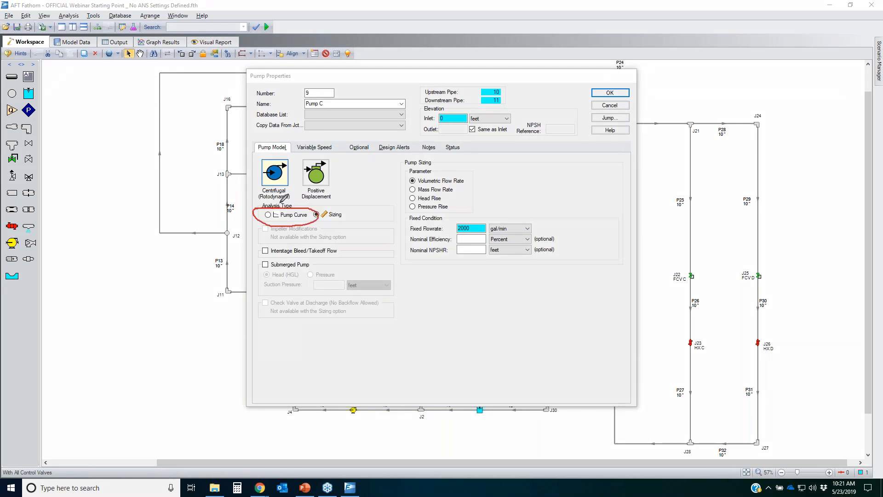
pyautogui.moveTo(262, 159)
pyautogui.mouseDown()
pyautogui.moveTo(299, 171)
pyautogui.moveTo(269, 152)
pyautogui.mouseUp()
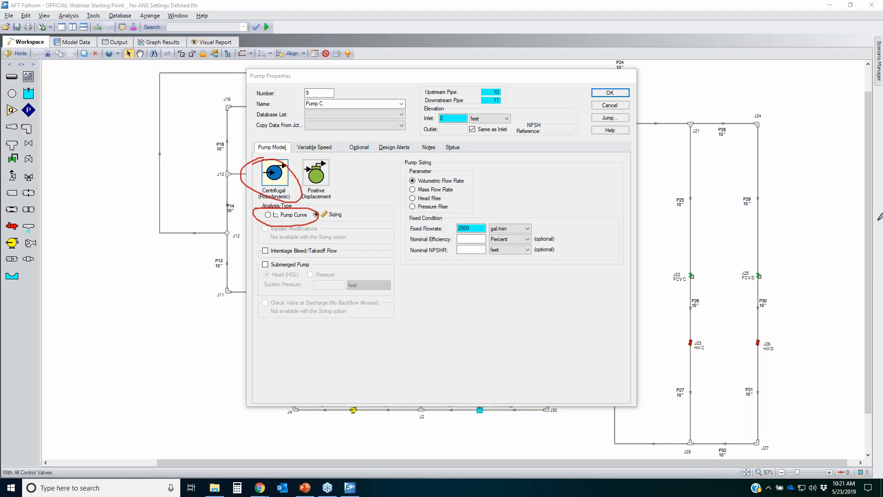
pyautogui.press('Escape')
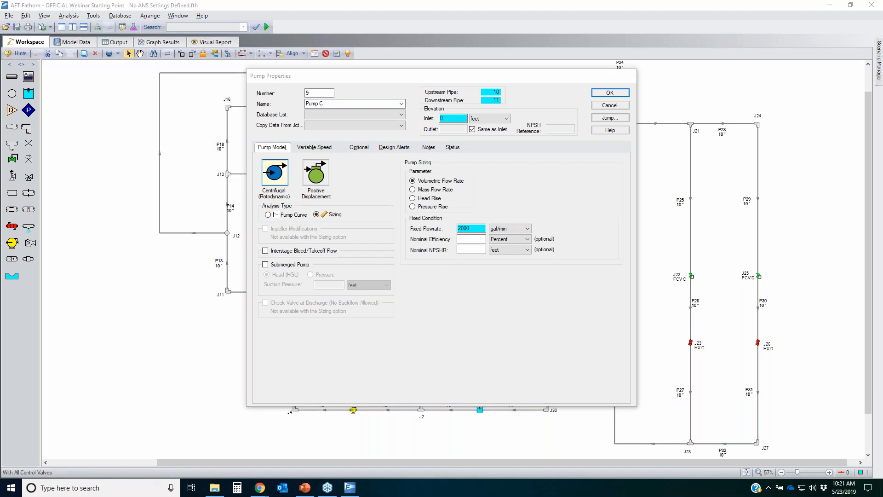
pyautogui.moveTo(336, 199)
pyautogui.mouseDown()
pyautogui.moveTo(307, 209)
pyautogui.moveTo(341, 206)
pyautogui.mouseUp()
pyautogui.moveTo(390, 224)
pyautogui.mouseDown()
pyautogui.moveTo(556, 253)
pyautogui.moveTo(449, 212)
pyautogui.moveTo(455, 218)
pyautogui.mouseUp()
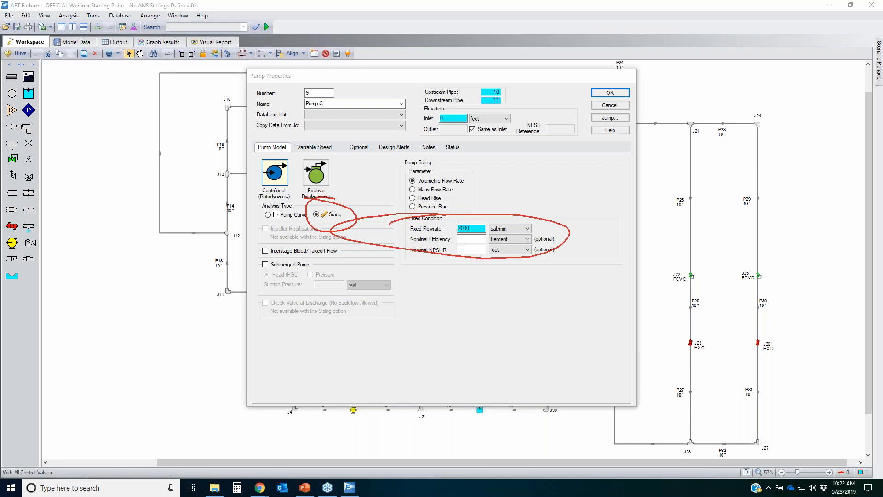
pyautogui.rightClick(683, 213)
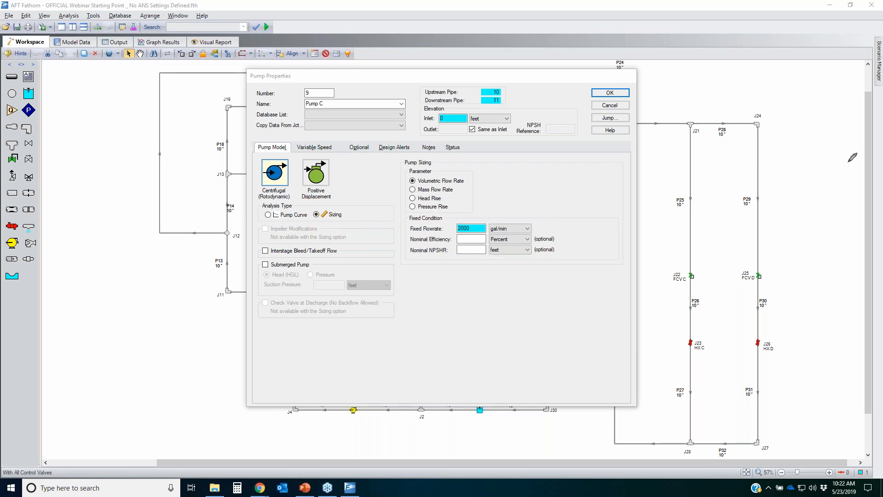
pyautogui.click(596, 92)
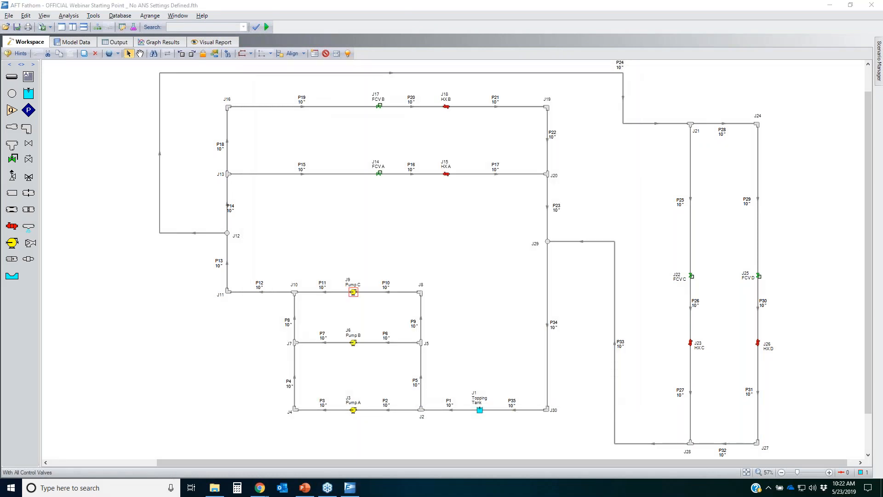
pyautogui.moveTo(114, 83)
pyautogui.mouseDown()
pyautogui.moveTo(168, 70)
pyautogui.moveTo(672, 100)
pyautogui.mouseUp()
pyautogui.moveTo(748, 140)
pyautogui.mouseDown()
pyautogui.moveTo(756, 347)
pyautogui.moveTo(416, 435)
pyautogui.moveTo(6, 113)
pyautogui.moveTo(171, 72)
pyautogui.mouseUp()
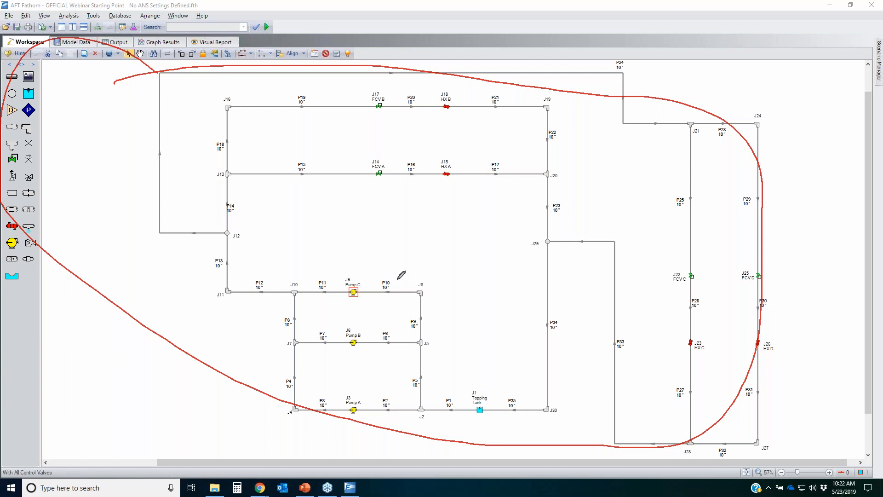
pyautogui.moveTo(395, 271)
pyautogui.mouseDown()
pyautogui.moveTo(345, 281)
pyautogui.moveTo(346, 427)
pyautogui.moveTo(382, 394)
pyautogui.moveTo(380, 256)
pyautogui.mouseUp()
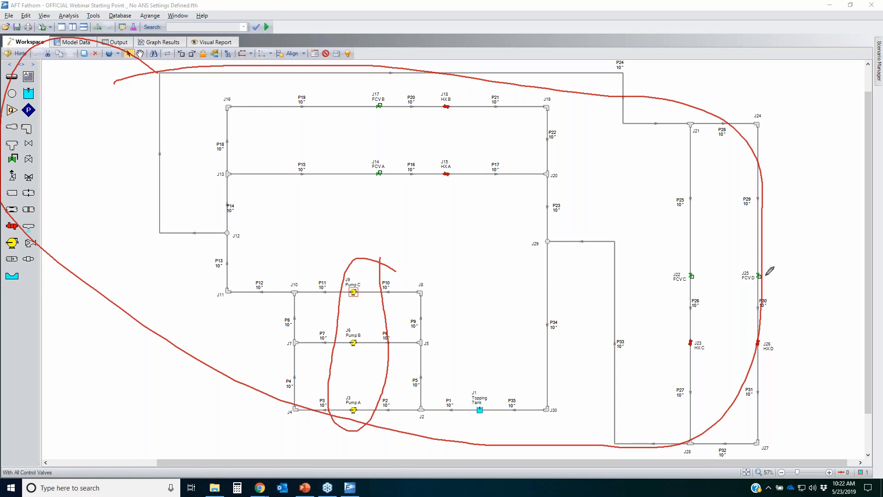
pyautogui.press('Escape')
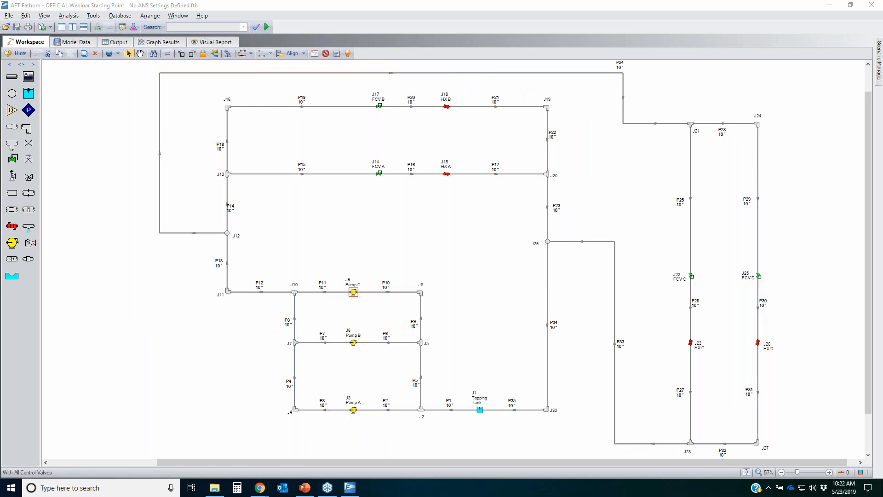
pyautogui.moveTo(391, 89)
pyautogui.mouseDown()
pyautogui.moveTo(351, 131)
pyautogui.moveTo(348, 190)
pyautogui.moveTo(391, 89)
pyautogui.mouseUp()
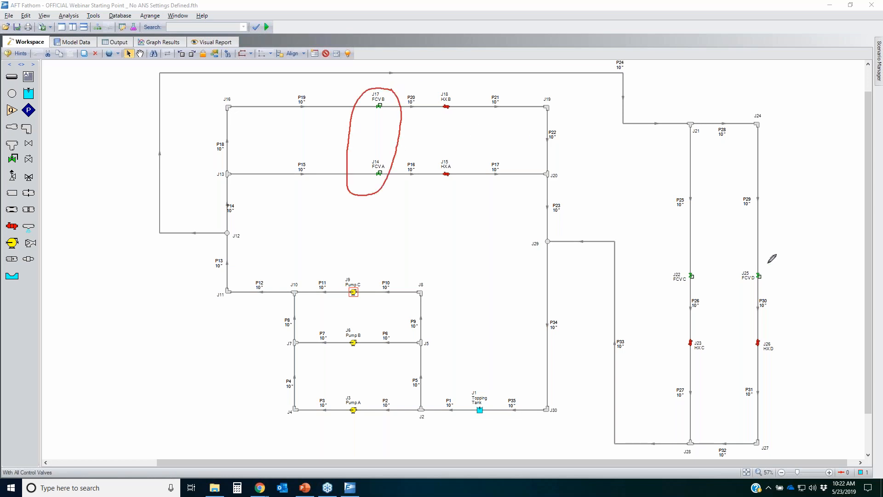
pyautogui.moveTo(767, 263); pyautogui.dragTo(699, 250)
pyautogui.moveTo(643, 259)
pyautogui.mouseDown()
pyautogui.moveTo(786, 270)
pyautogui.moveTo(773, 264)
pyautogui.mouseUp()
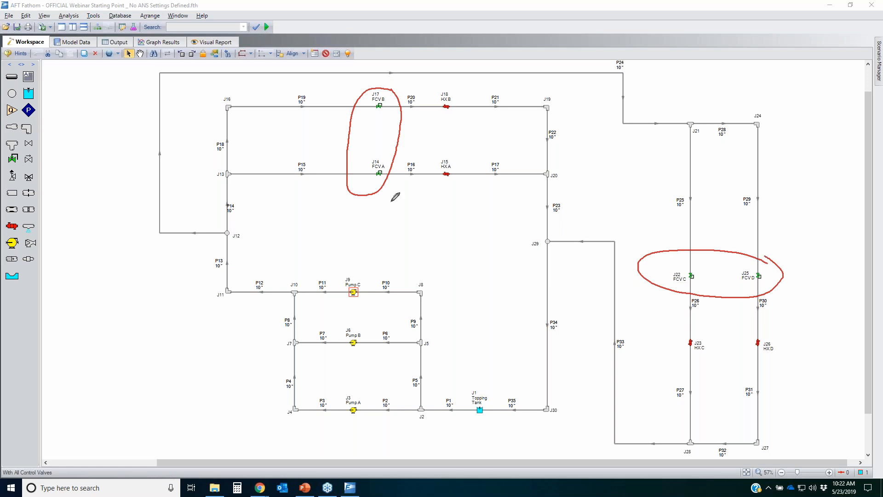
pyautogui.moveTo(402, 175); pyautogui.dragTo(497, 175)
pyautogui.moveTo(417, 111); pyautogui.dragTo(506, 107)
pyautogui.moveTo(684, 324); pyautogui.dragTo(683, 387)
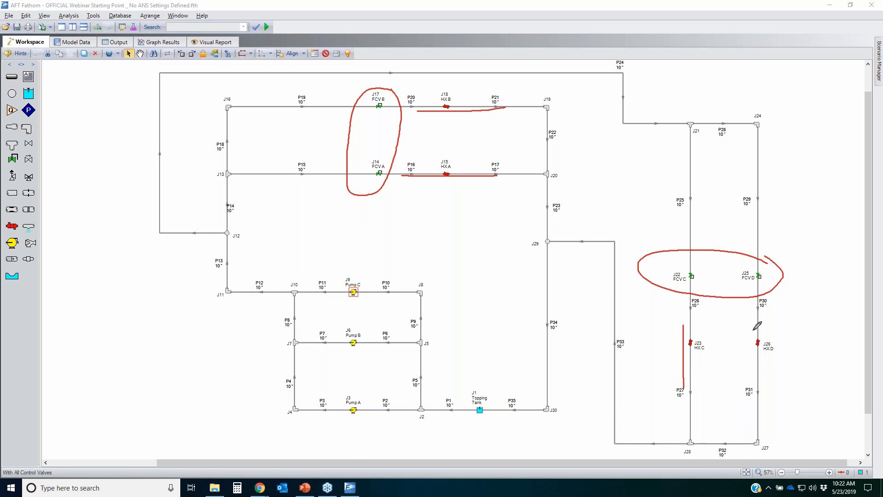
pyautogui.moveTo(751, 328); pyautogui.dragTo(753, 396)
pyautogui.moveTo(363, 93)
pyautogui.mouseDown()
pyautogui.moveTo(375, 90)
pyautogui.moveTo(374, 187)
pyautogui.moveTo(359, 95)
pyautogui.mouseUp()
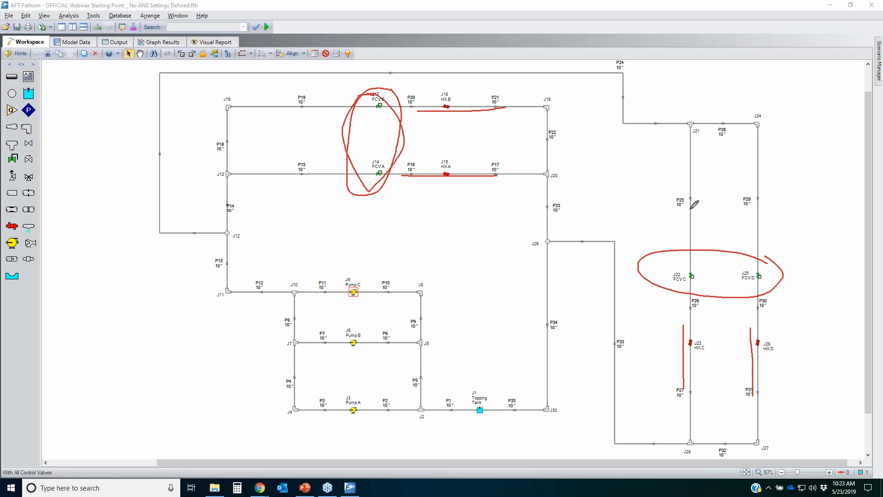
pyautogui.moveTo(661, 258)
pyautogui.mouseDown()
pyautogui.moveTo(770, 252)
pyautogui.moveTo(744, 281)
pyautogui.moveTo(671, 252)
pyautogui.mouseUp()
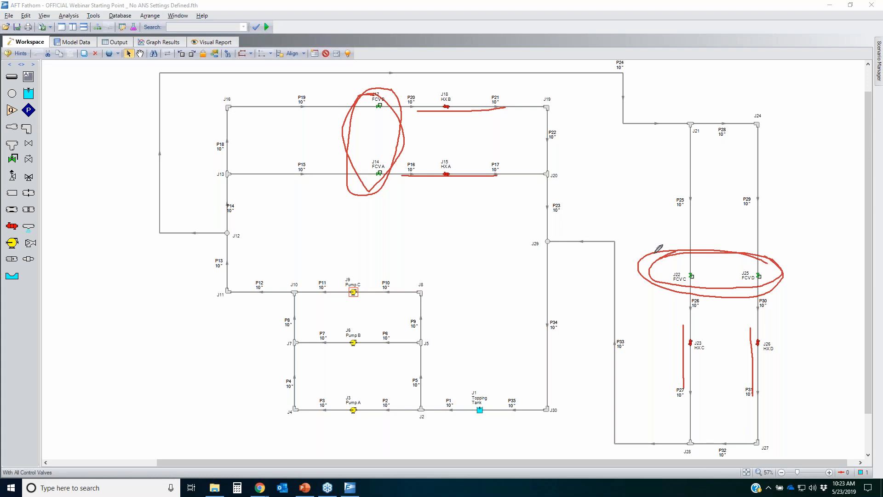
pyautogui.moveTo(362, 263)
pyautogui.mouseDown()
pyautogui.moveTo(353, 260)
pyautogui.moveTo(328, 429)
pyautogui.moveTo(367, 422)
pyautogui.moveTo(378, 288)
pyautogui.mouseUp()
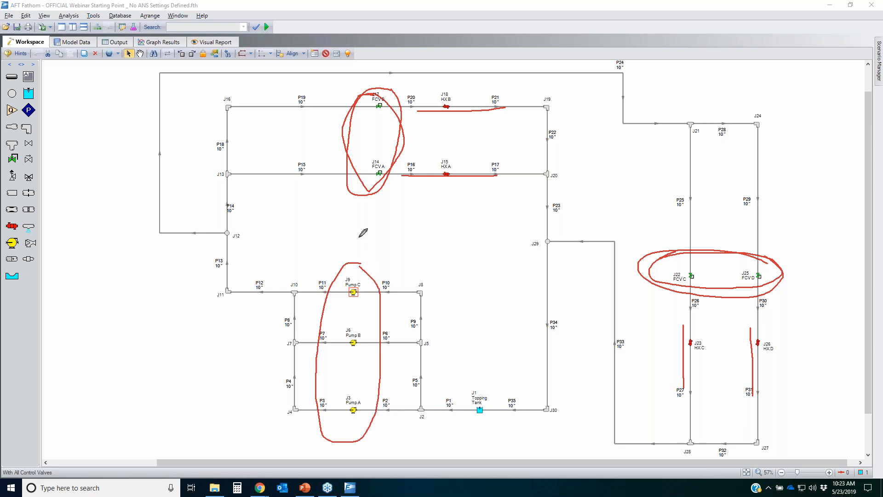
pyautogui.moveTo(390, 90)
pyautogui.mouseDown()
pyautogui.moveTo(381, 90)
pyautogui.moveTo(363, 188)
pyautogui.moveTo(395, 106)
pyautogui.mouseUp()
pyautogui.moveTo(711, 251)
pyautogui.mouseDown()
pyautogui.moveTo(736, 283)
pyautogui.moveTo(742, 248)
pyautogui.mouseUp()
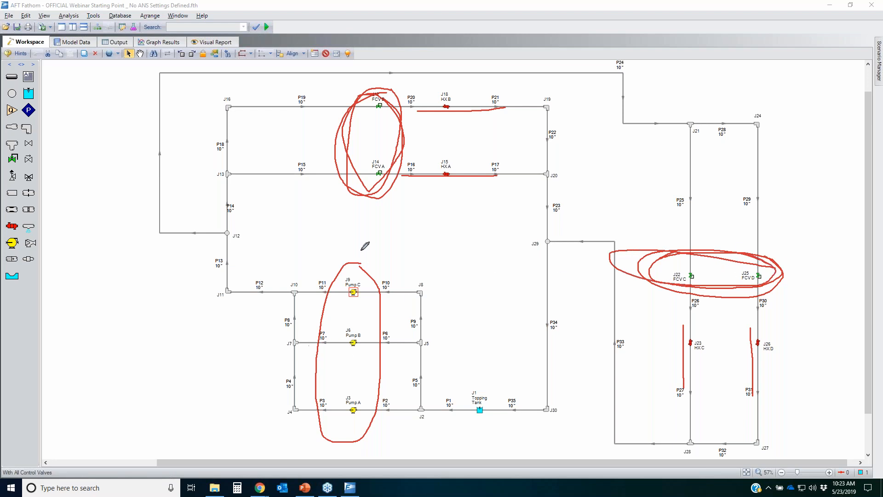
pyautogui.moveTo(358, 240); pyautogui.dragTo(391, 268)
pyautogui.moveTo(347, 255)
pyautogui.mouseDown()
pyautogui.moveTo(230, 272)
pyautogui.moveTo(131, 156)
pyautogui.moveTo(148, 119)
pyautogui.mouseUp()
pyautogui.moveTo(216, 94)
pyautogui.mouseDown()
pyautogui.moveTo(607, 69)
pyautogui.moveTo(733, 113)
pyautogui.moveTo(733, 240)
pyautogui.moveTo(788, 240)
pyautogui.moveTo(792, 251)
pyautogui.mouseUp()
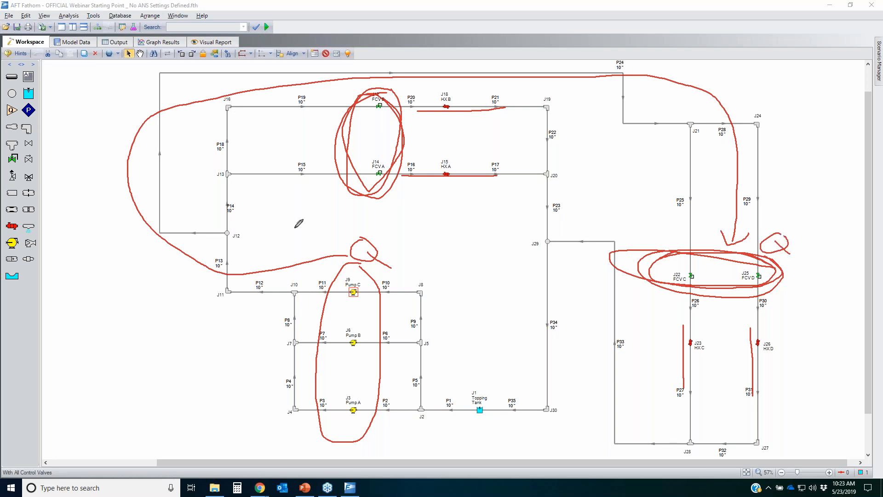
pyautogui.moveTo(227, 265)
pyautogui.mouseDown()
pyautogui.moveTo(233, 177)
pyautogui.moveTo(339, 142)
pyautogui.mouseUp()
pyautogui.click(316, 123)
pyautogui.moveTo(340, 145)
pyautogui.mouseDown()
pyautogui.moveTo(313, 153)
pyautogui.moveTo(315, 168)
pyautogui.moveTo(298, 157)
pyautogui.moveTo(325, 200)
pyautogui.mouseUp()
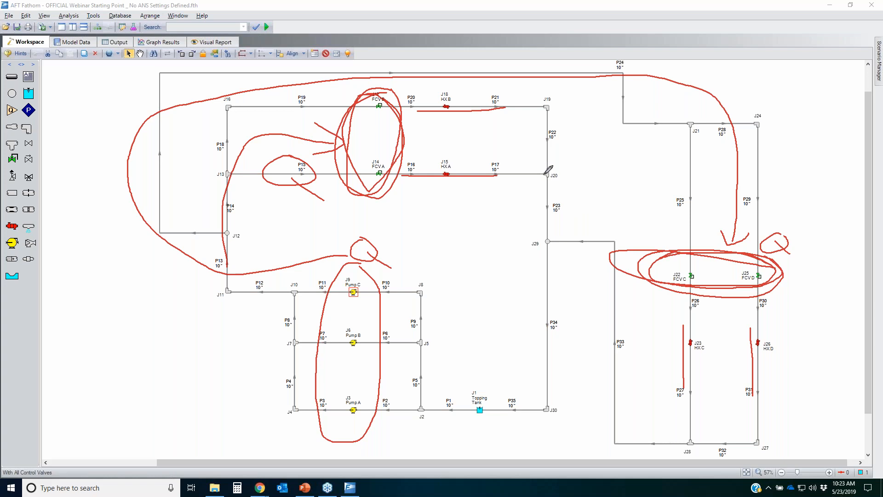
pyautogui.moveTo(532, 159)
pyautogui.mouseDown()
pyautogui.moveTo(564, 179)
pyautogui.moveTo(557, 168)
pyautogui.mouseUp()
pyautogui.moveTo(225, 103); pyautogui.dragTo(229, 102)
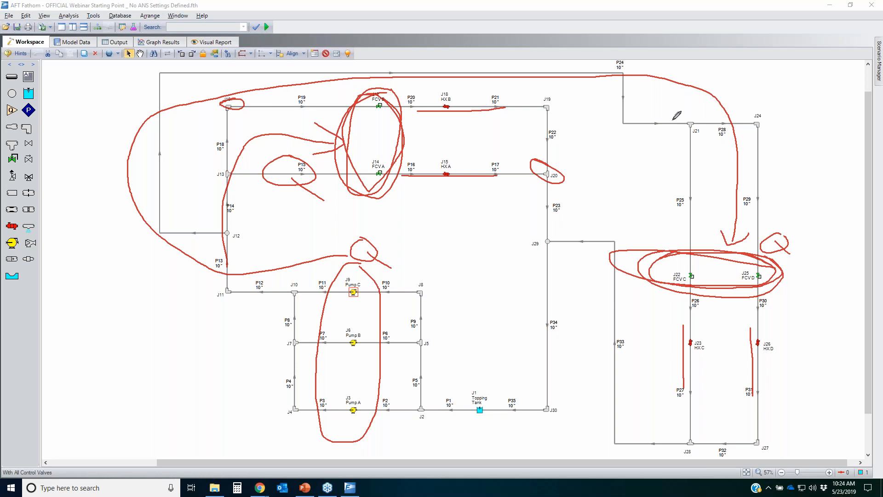
pyautogui.moveTo(651, 97); pyautogui.dragTo(626, 101)
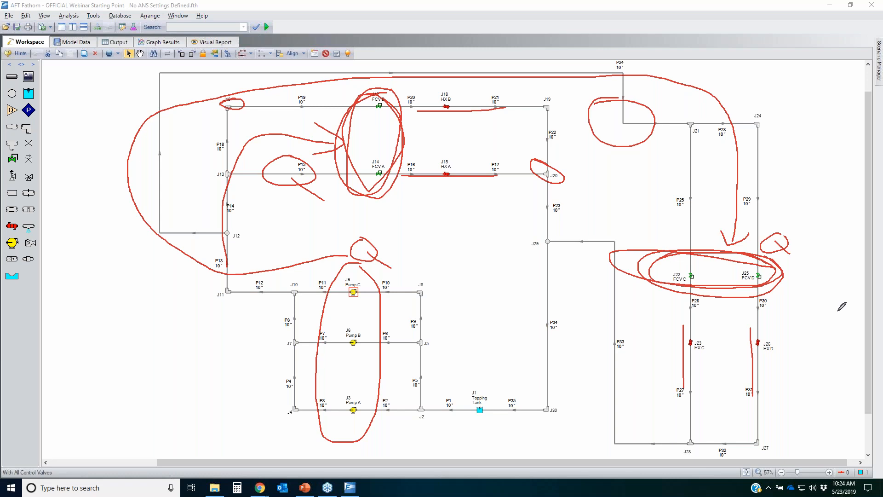
pyautogui.press('Escape')
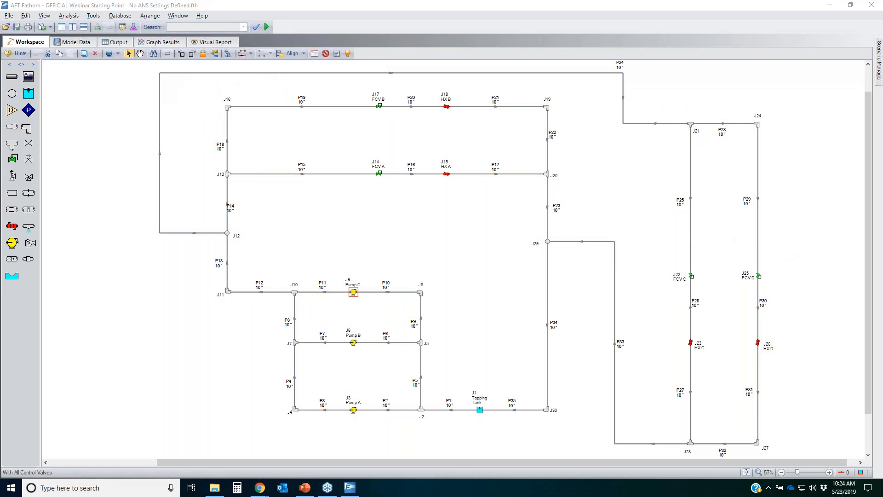
# Step: Open the help contents and search the help for "role of pressure"
pyautogui.click(203, 17)
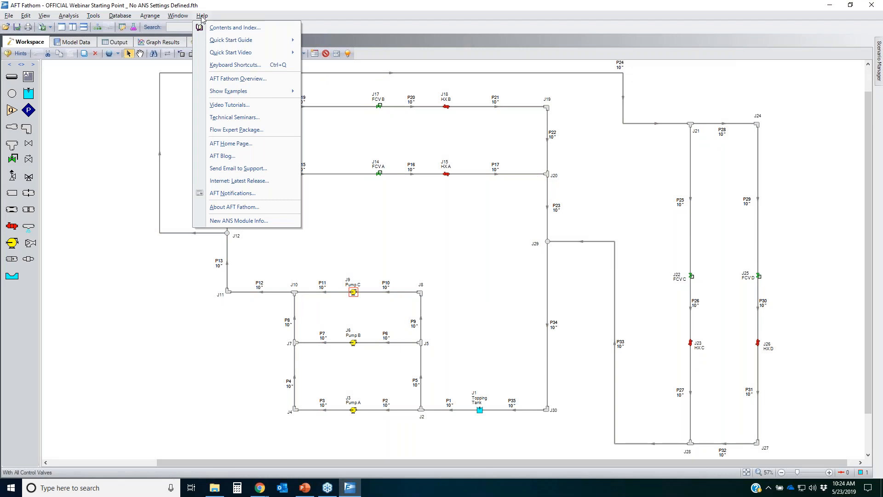
pyautogui.click(231, 29)
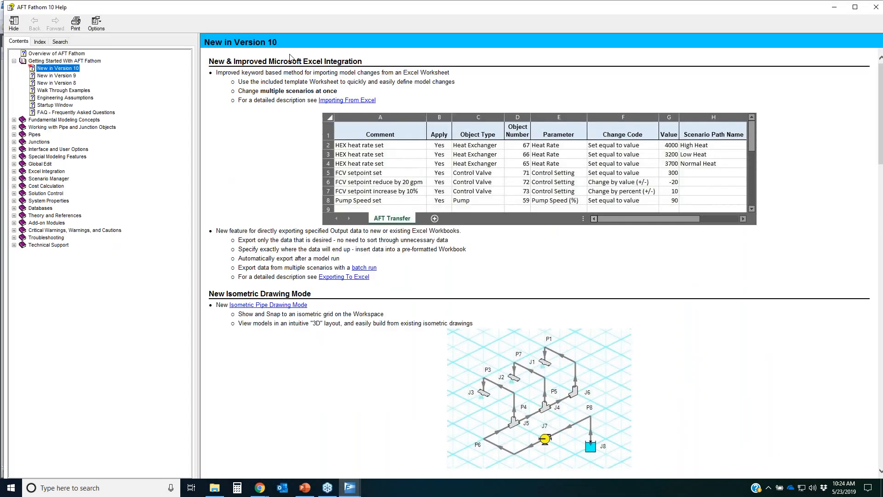
pyautogui.click(60, 41)
pyautogui.write('role ')
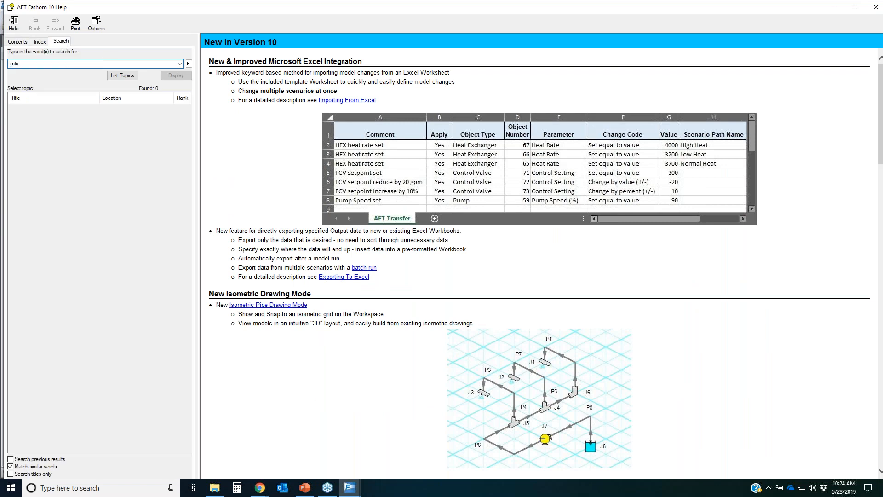
pyautogui.write('of pressure')
pyautogui.press('Return')
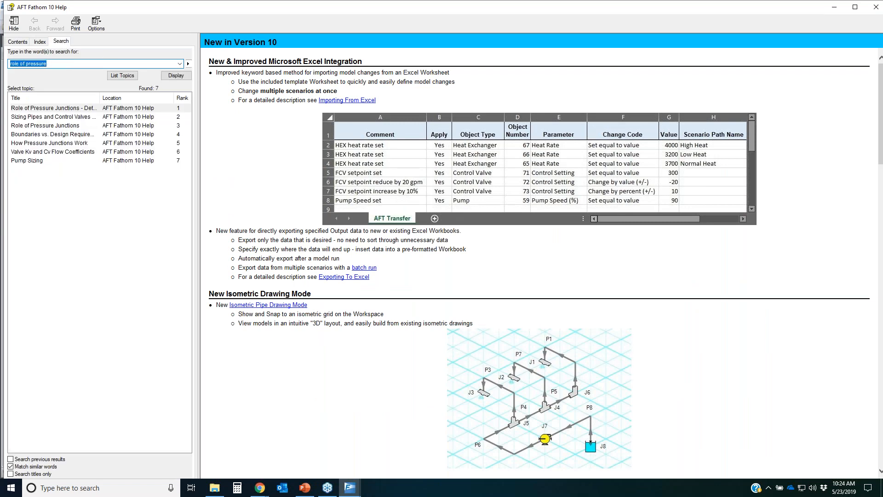
# Step: Open the Role of Pressure Junctions - Detailed Discussion (Long) topic and read its opening examples
pyautogui.doubleClick(41, 108)
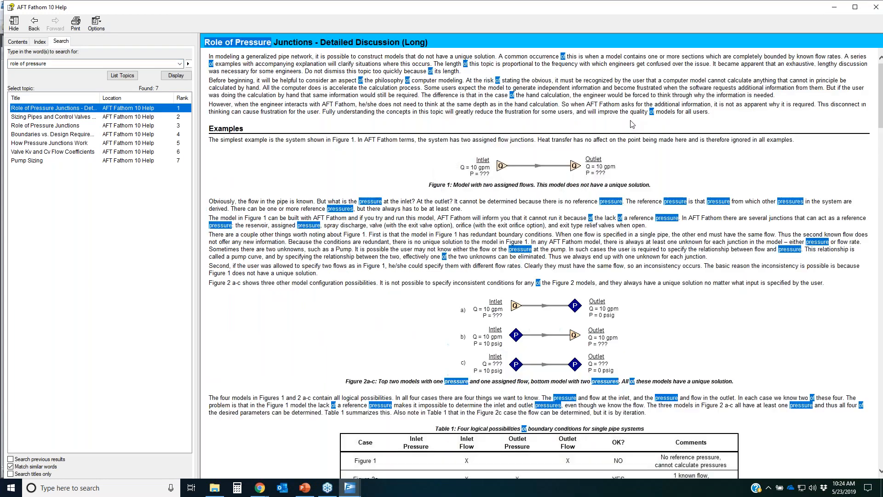
pyautogui.hotkey('ctrl', '2')
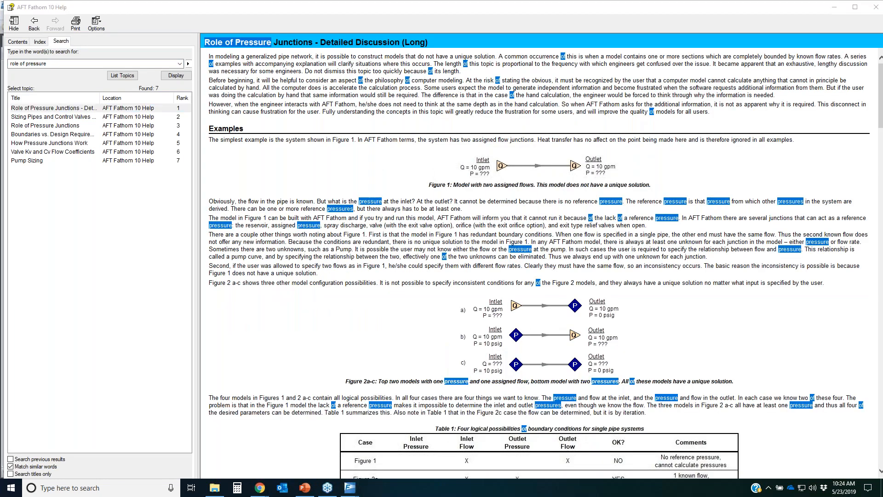
pyautogui.moveTo(226, 34)
pyautogui.mouseDown()
pyautogui.moveTo(438, 7)
pyautogui.moveTo(127, 51)
pyautogui.moveTo(339, 29)
pyautogui.mouseUp()
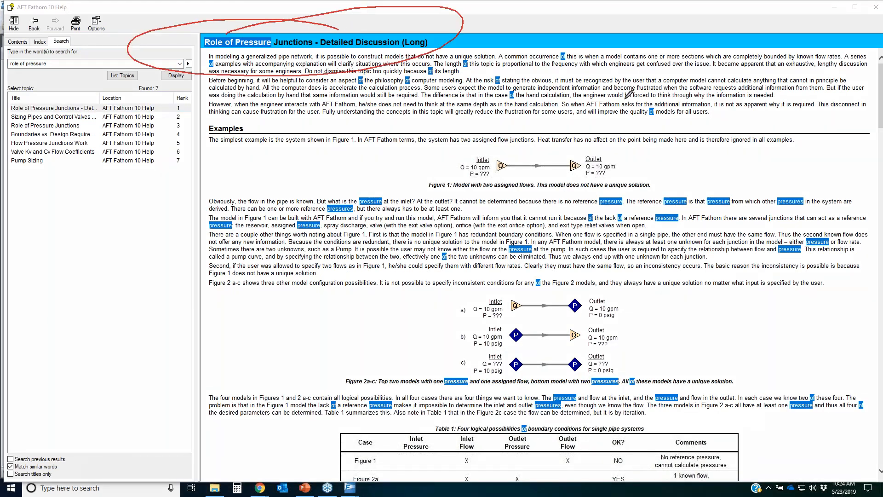
pyautogui.moveTo(449, 156)
pyautogui.mouseDown()
pyautogui.moveTo(511, 147)
pyautogui.moveTo(620, 171)
pyautogui.moveTo(471, 178)
pyautogui.moveTo(444, 160)
pyautogui.moveTo(453, 153)
pyautogui.mouseUp()
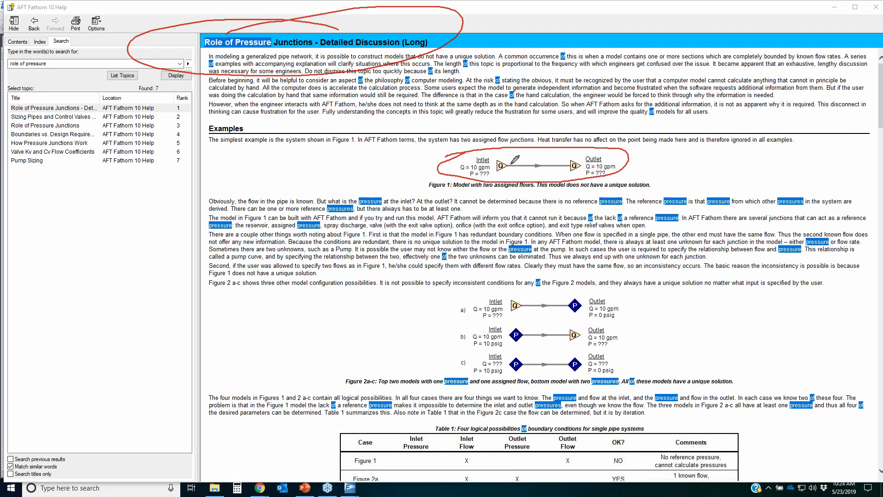
pyautogui.moveTo(510, 165); pyautogui.dragTo(508, 175)
pyautogui.moveTo(521, 165)
pyautogui.mouseDown()
pyautogui.moveTo(519, 175)
pyautogui.moveTo(545, 175)
pyautogui.mouseUp()
pyautogui.moveTo(558, 165); pyautogui.dragTo(557, 176)
pyautogui.press('Escape')
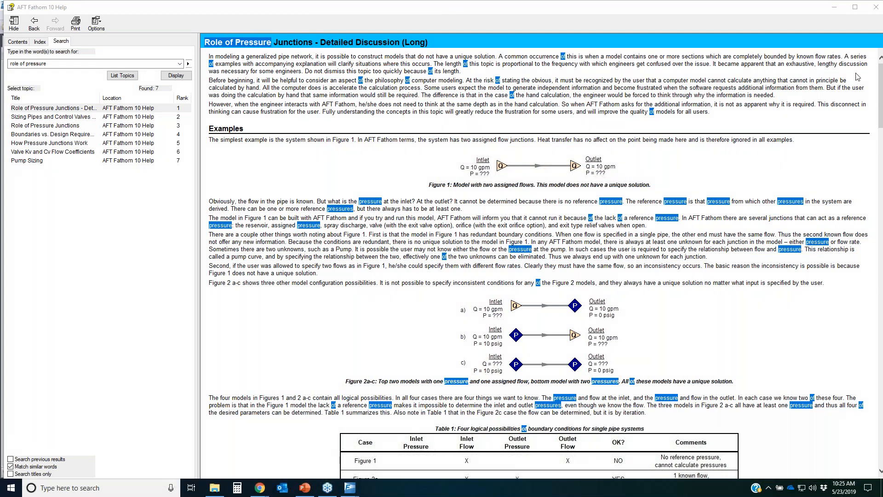
# Step: Maximize the help window, scroll through the topic's figures on control valves and pumps, then minimize it
pyautogui.click(855, 7)
pyautogui.scroll(-6, 605, 347)
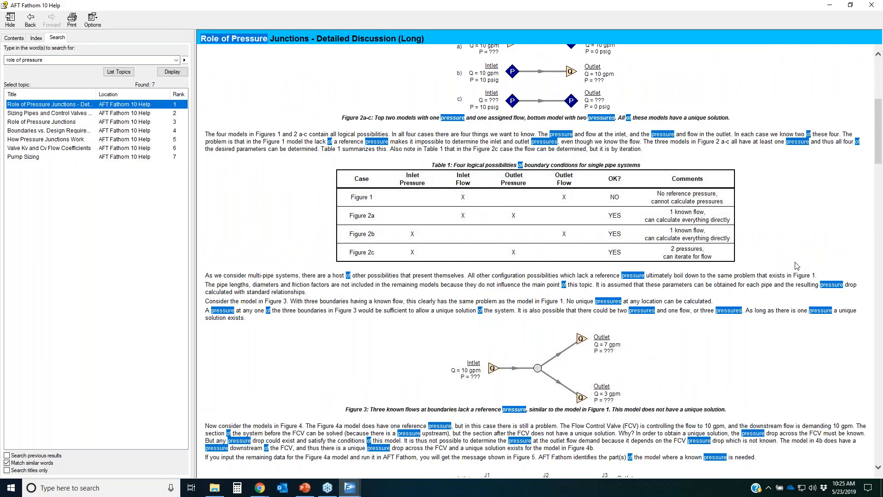
pyautogui.hotkey('ctrl', '2')
pyautogui.moveTo(455, 340); pyautogui.dragTo(591, 397)
pyautogui.moveTo(490, 397); pyautogui.dragTo(584, 332)
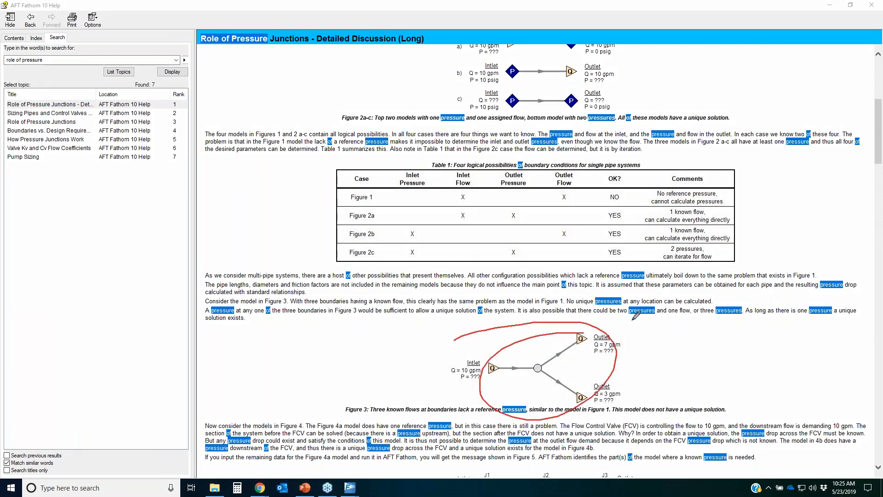
pyautogui.press('Escape')
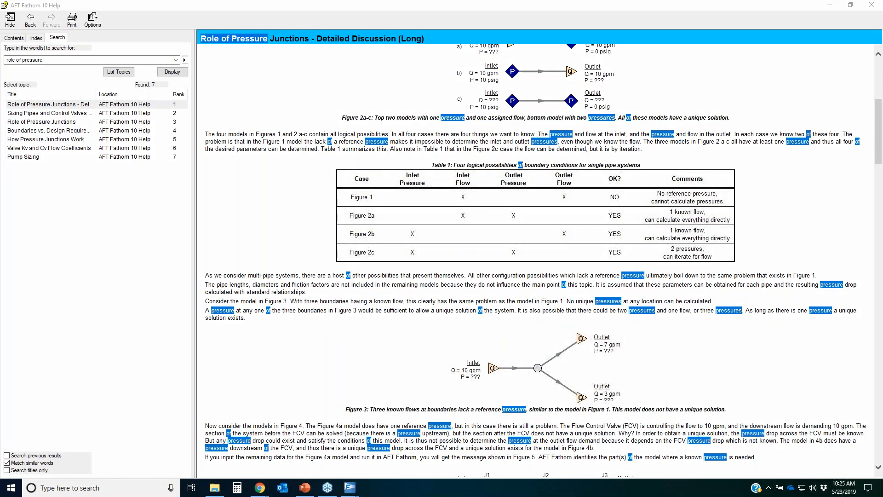
pyautogui.click(760, 370)
pyautogui.scroll(-15, 754, 368)
pyautogui.scroll(-10, 758, 365)
pyautogui.scroll(8, 757, 366)
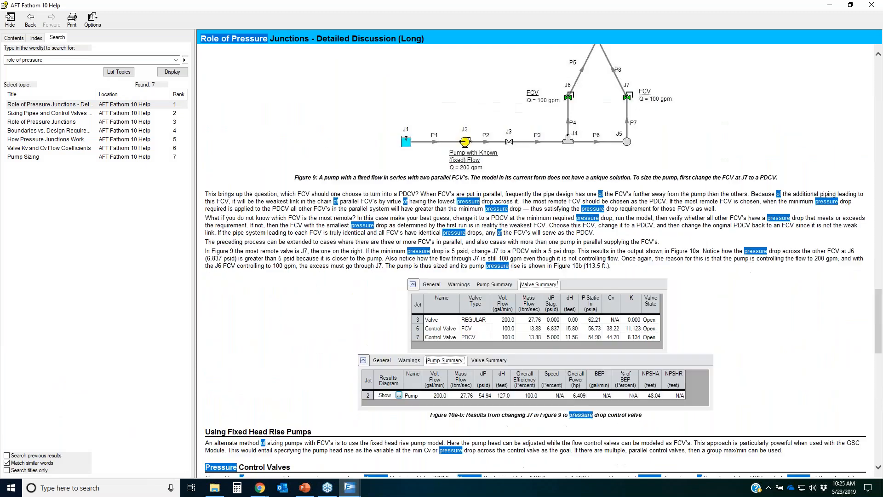
pyautogui.scroll(8, 800, 350)
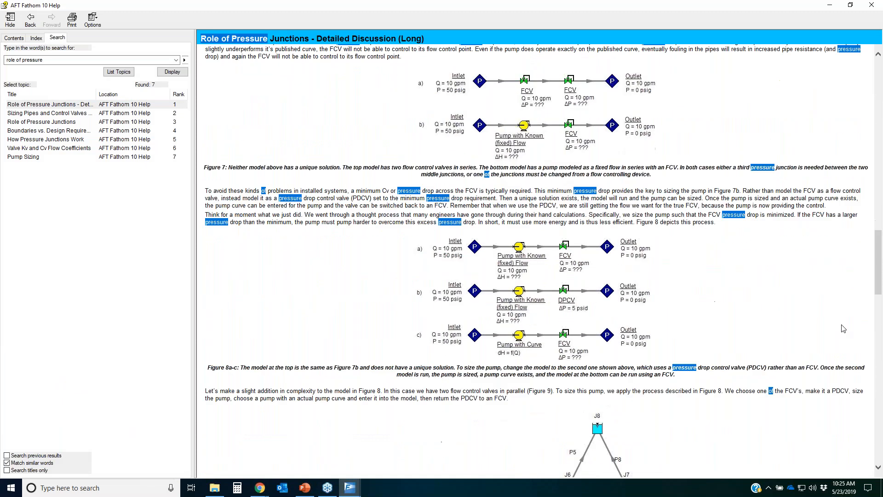
pyautogui.moveTo(395, 64)
pyautogui.mouseDown()
pyautogui.moveTo(503, 55)
pyautogui.moveTo(635, 349)
pyautogui.moveTo(357, 216)
pyautogui.moveTo(429, 64)
pyautogui.mouseUp()
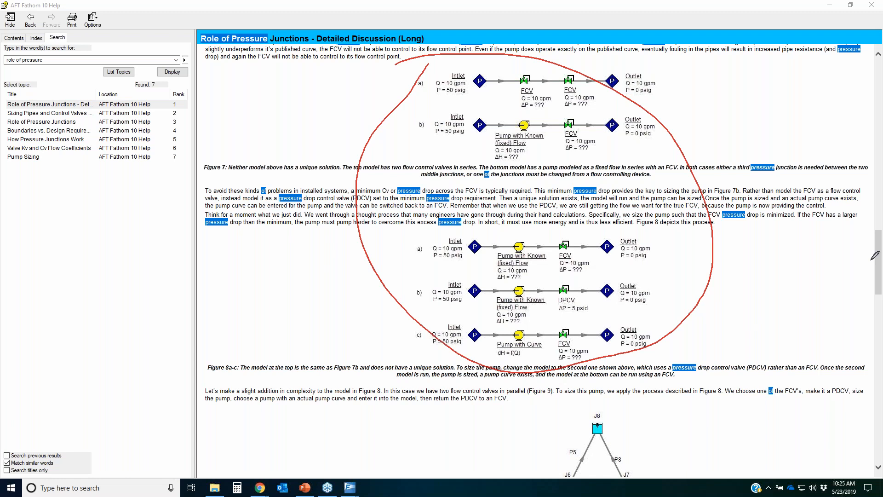
pyautogui.press('e')
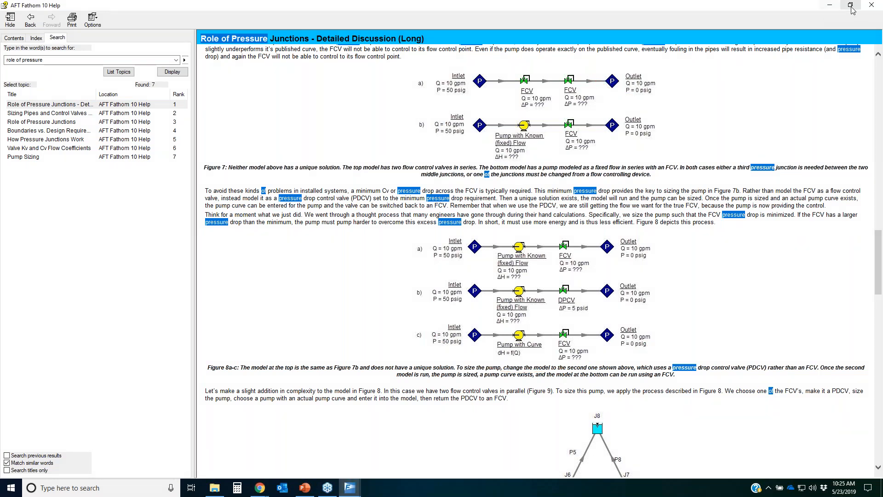
pyautogui.click(830, 5)
# Step: Set FCV B's flow setpoint to 1400 gal/min
pyautogui.click(487, 228)
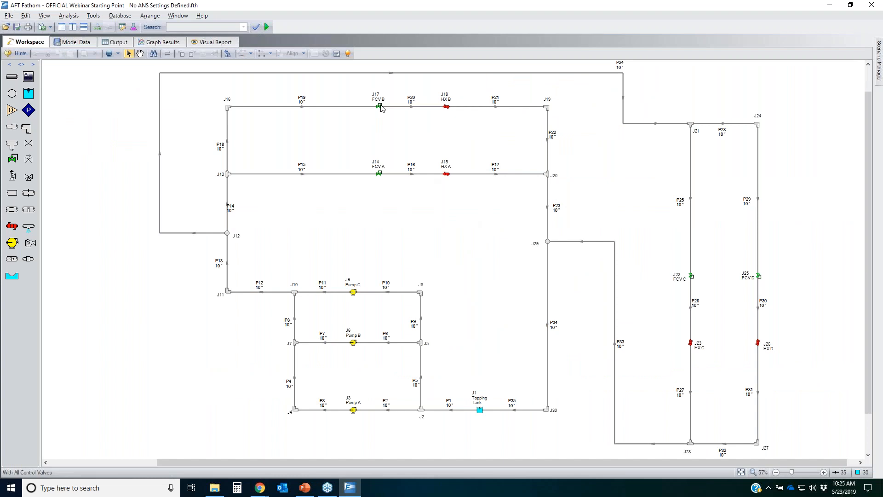
pyautogui.doubleClick(379, 106)
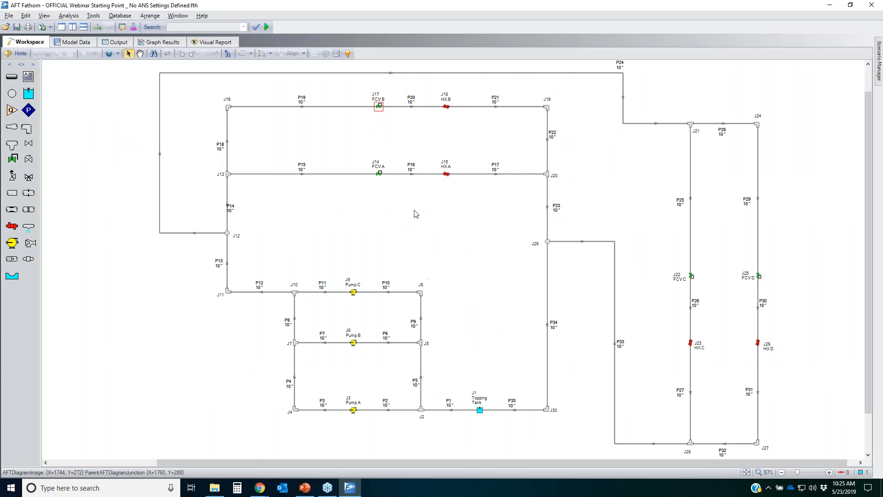
pyautogui.click(515, 154)
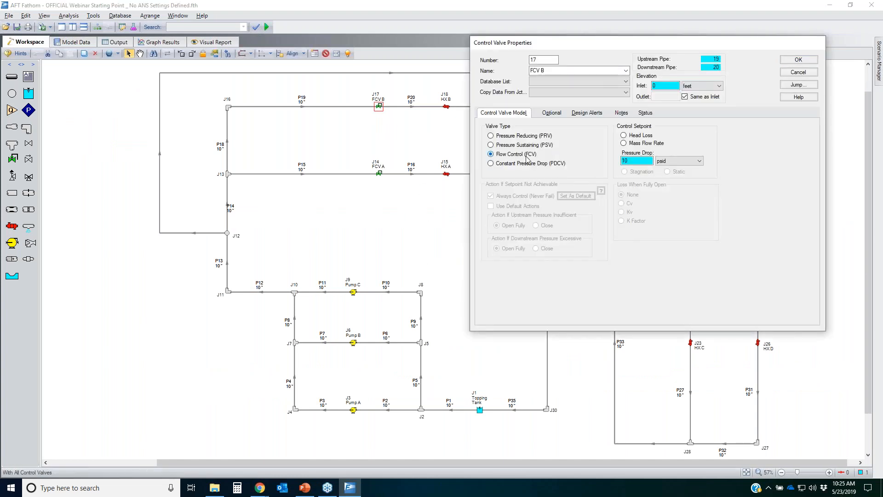
pyautogui.click(645, 161)
pyautogui.write('1400')
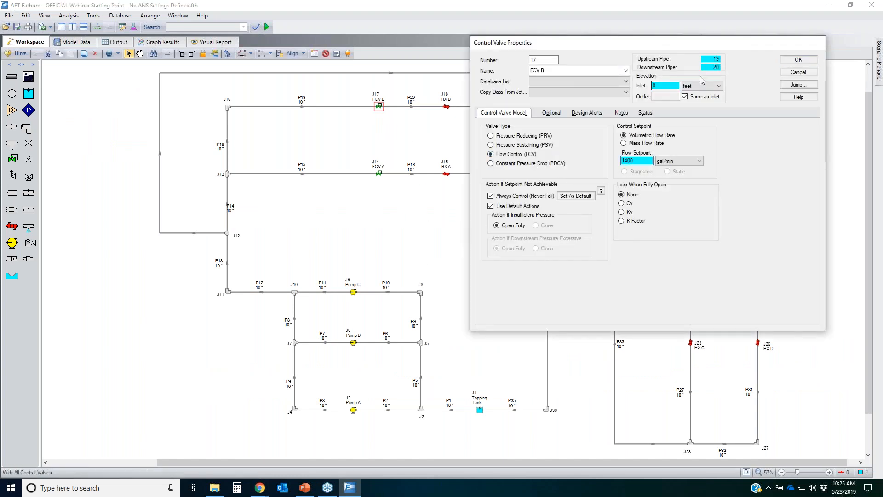
pyautogui.click(788, 60)
# Step: Change FCV D to a flow control valve with a volumetric flow setpoint of 1300 gal/min
pyautogui.click(624, 189)
pyautogui.doubleClick(758, 275)
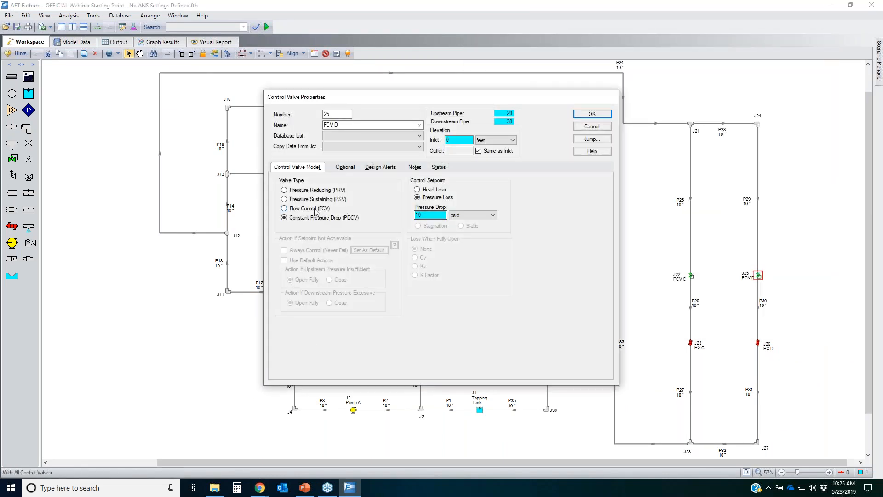
pyautogui.click(315, 209)
pyautogui.click(430, 214)
pyautogui.write('1300')
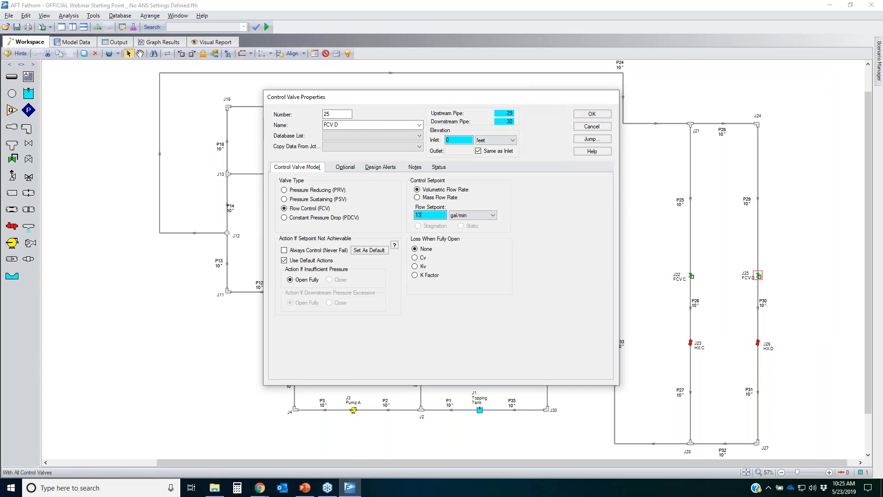
pyautogui.click(600, 114)
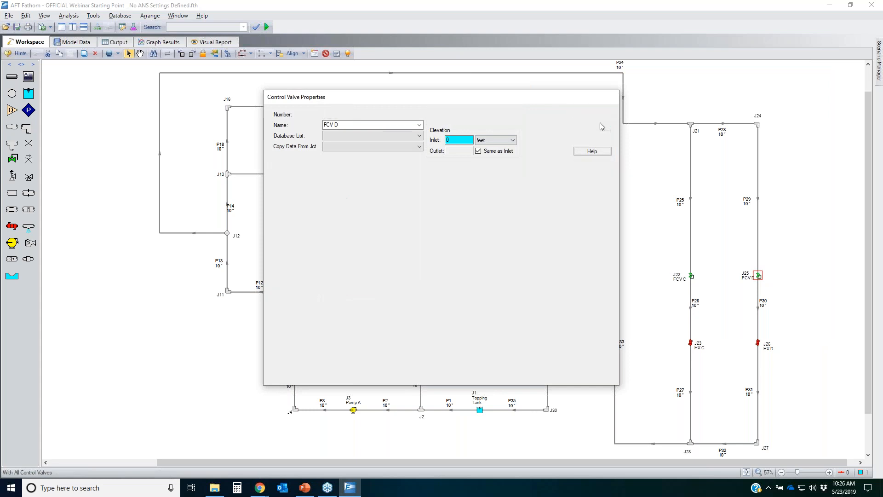
# Step: Run the model, copy the list of junctions lacking a reference pressure, and close the message
pyautogui.click(267, 27)
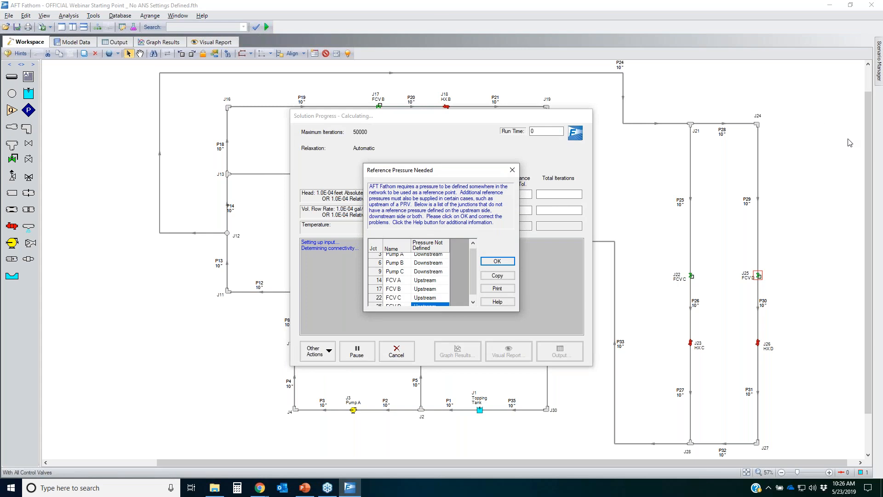
pyautogui.moveTo(354, 166)
pyautogui.mouseDown()
pyautogui.moveTo(491, 171)
pyautogui.moveTo(458, 149)
pyautogui.mouseUp()
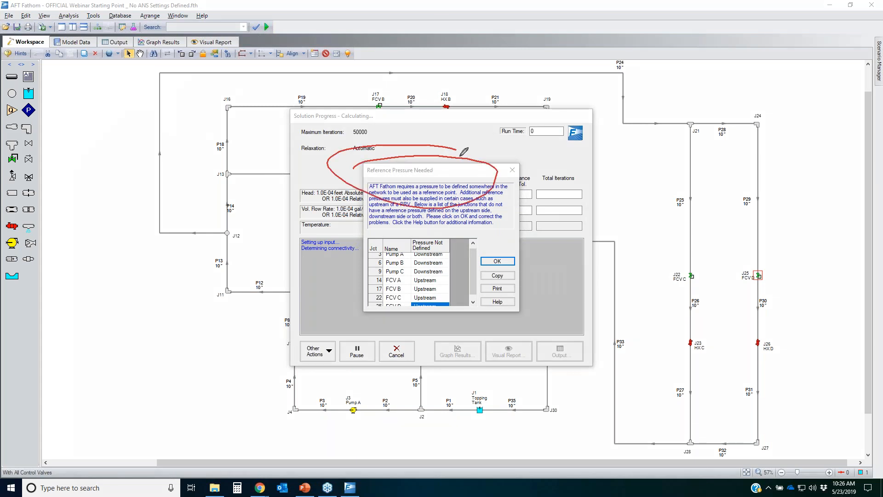
pyautogui.moveTo(529, 290); pyautogui.dragTo(532, 289)
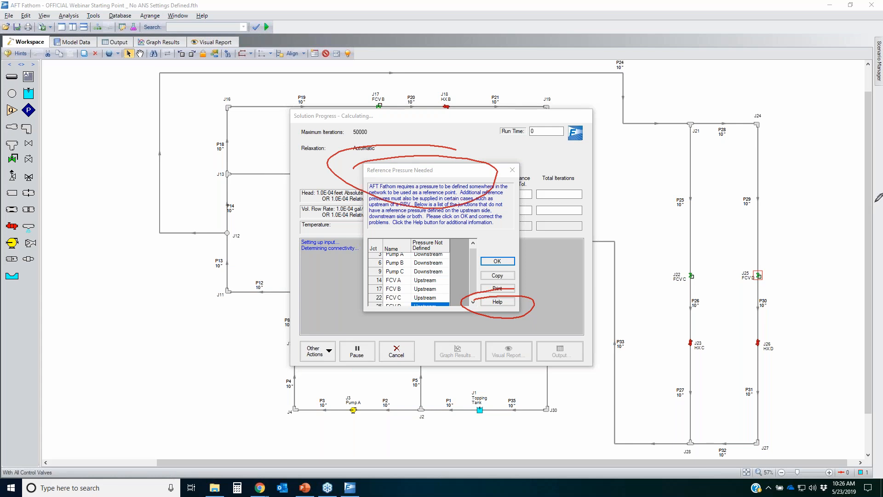
pyautogui.press('Escape')
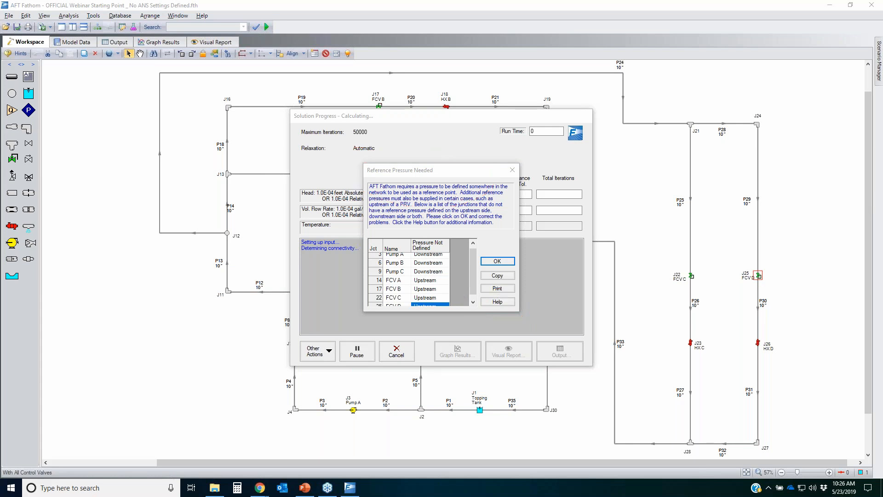
pyautogui.click(500, 277)
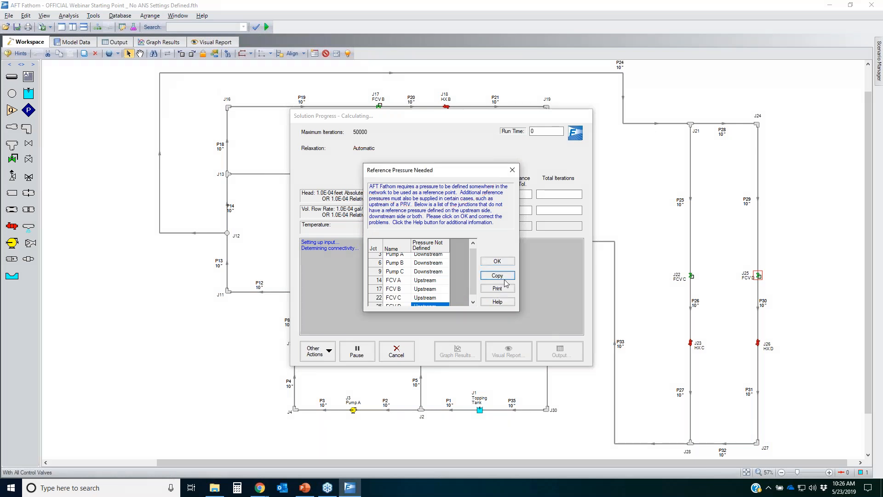
pyautogui.click(498, 261)
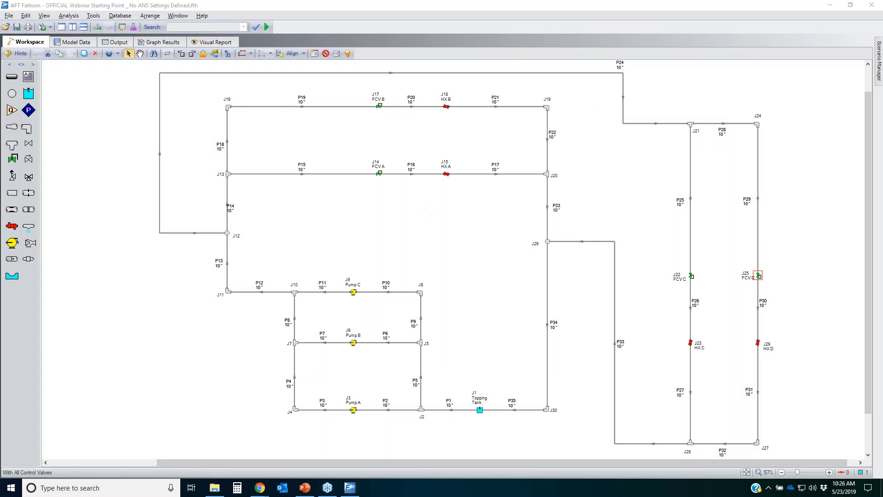
pyautogui.moveTo(361, 98); pyautogui.dragTo(385, 92)
pyautogui.moveTo(734, 259); pyautogui.dragTo(769, 261)
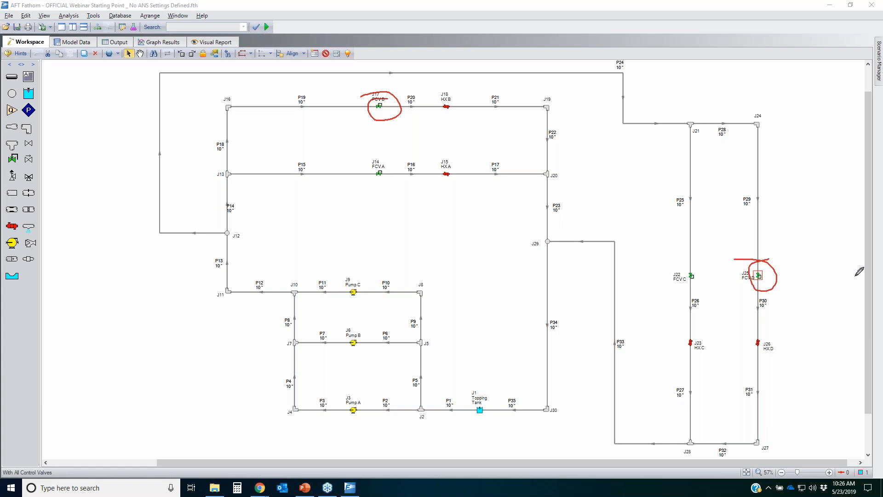
pyautogui.rightClick(396, 146)
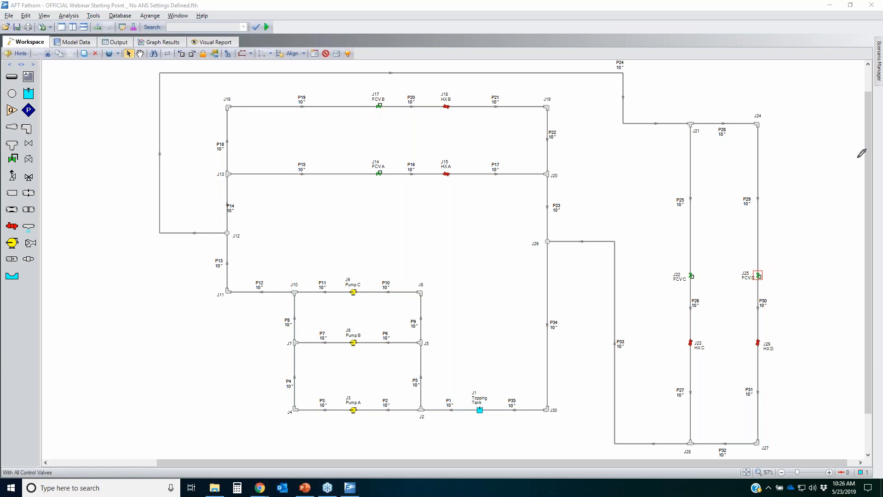
# Step: Change FCV B to a constant pressure drop valve with a pressure-loss setpoint of 10 psid
pyautogui.click(379, 107)
pyautogui.doubleClick(379, 106)
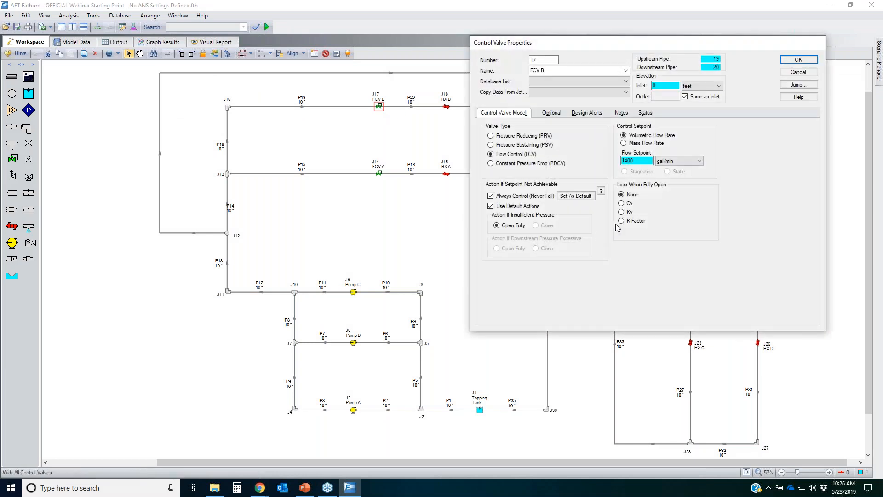
pyautogui.click(491, 164)
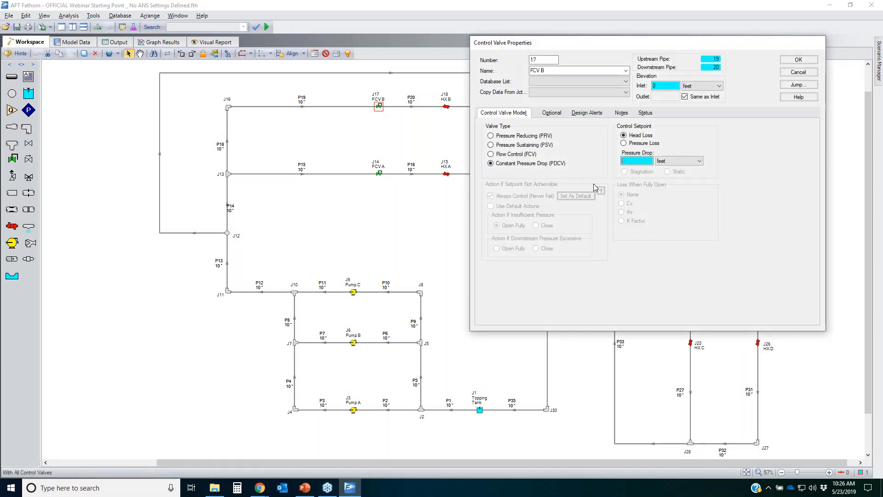
pyautogui.click(624, 143)
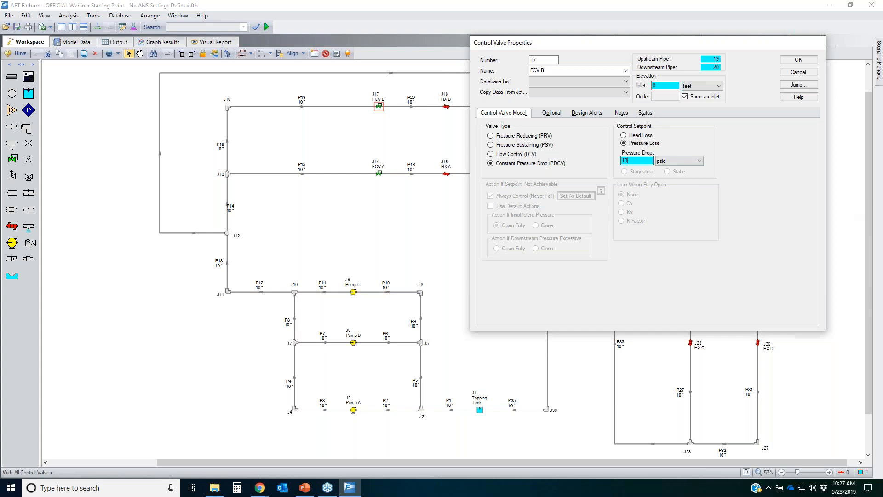
pyautogui.moveTo(586, 153); pyautogui.dragTo(663, 139)
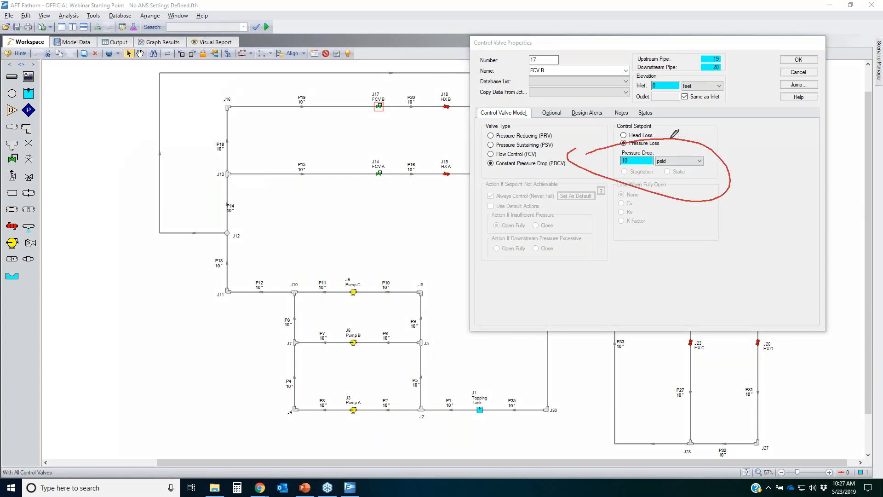
pyautogui.moveTo(398, 100)
pyautogui.mouseDown()
pyautogui.moveTo(417, 97)
pyautogui.moveTo(357, 88)
pyautogui.moveTo(375, 99)
pyautogui.moveTo(396, 92)
pyautogui.moveTo(407, 106)
pyautogui.mouseUp()
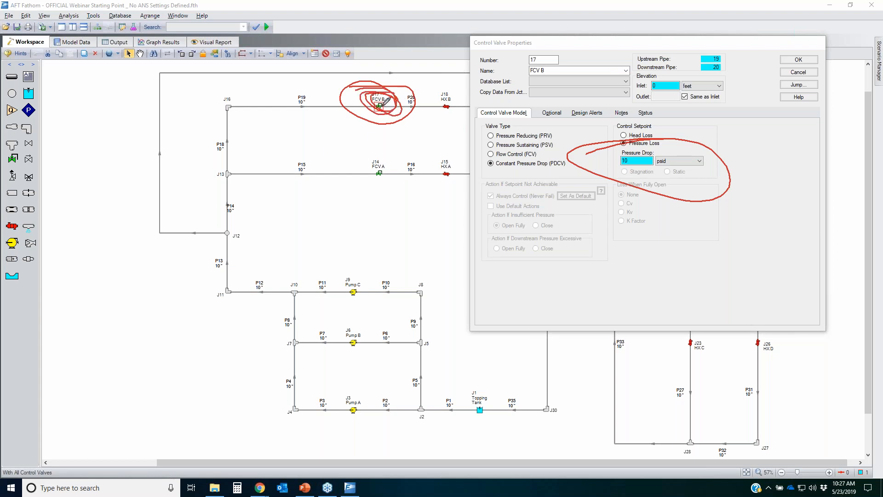
pyautogui.moveTo(391, 104)
pyautogui.mouseDown()
pyautogui.moveTo(375, 117)
pyautogui.moveTo(368, 98)
pyautogui.moveTo(389, 102)
pyautogui.mouseUp()
pyautogui.press('Escape')
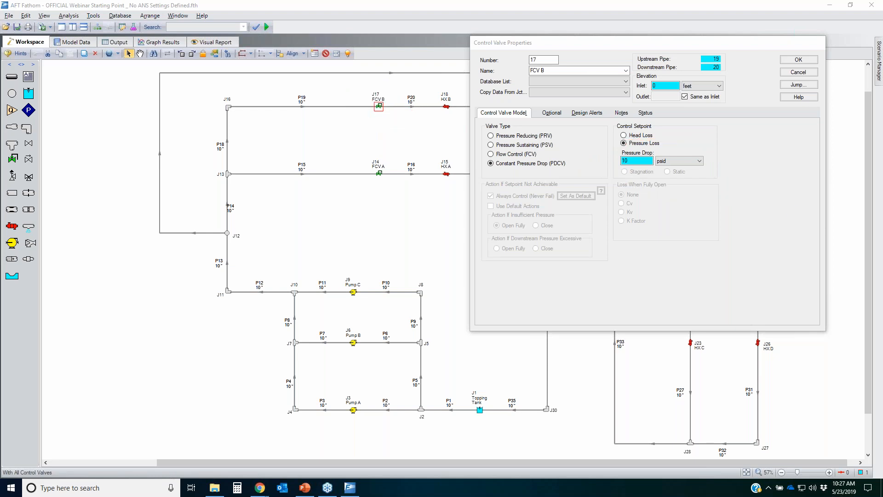
pyautogui.click(625, 160)
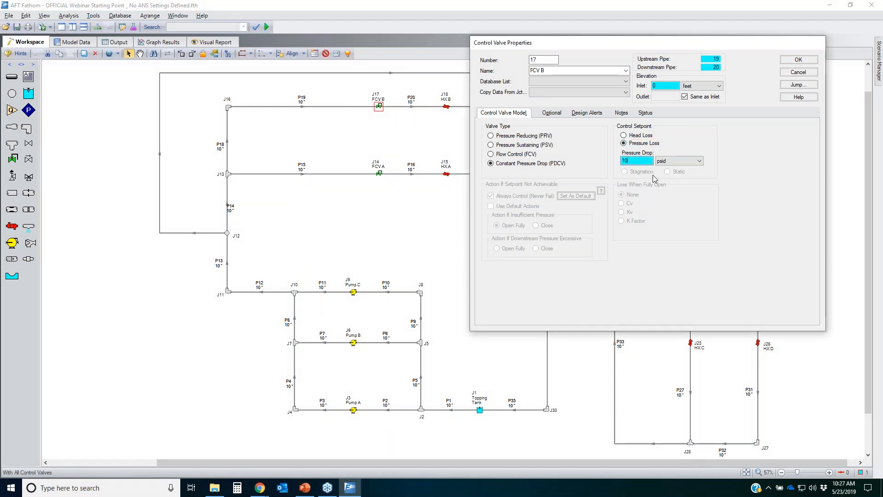
pyautogui.press('Return')
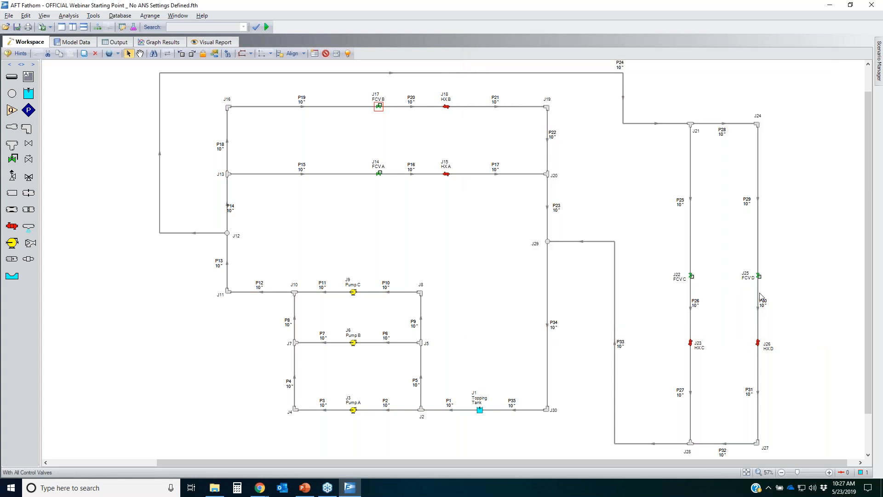
# Step: Change FCV D to a constant pressure drop valve with a pressure-loss setpoint of 10 psid
pyautogui.doubleClick(759, 276)
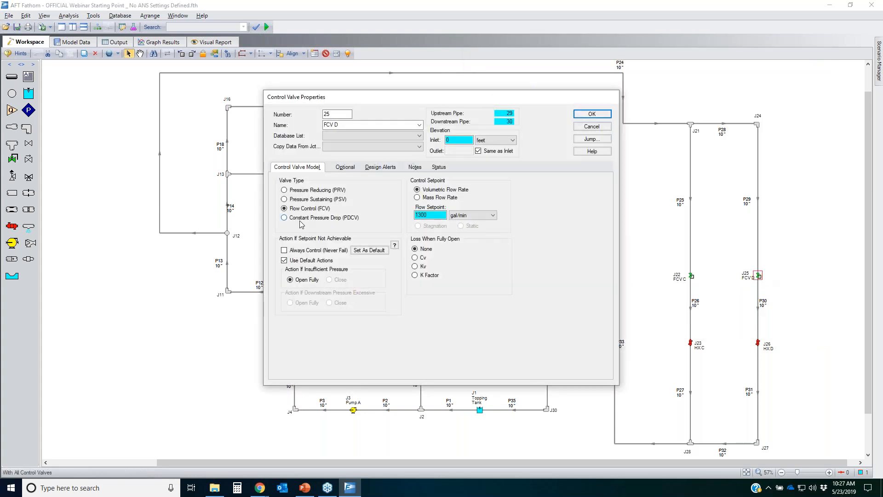
pyautogui.click(284, 217)
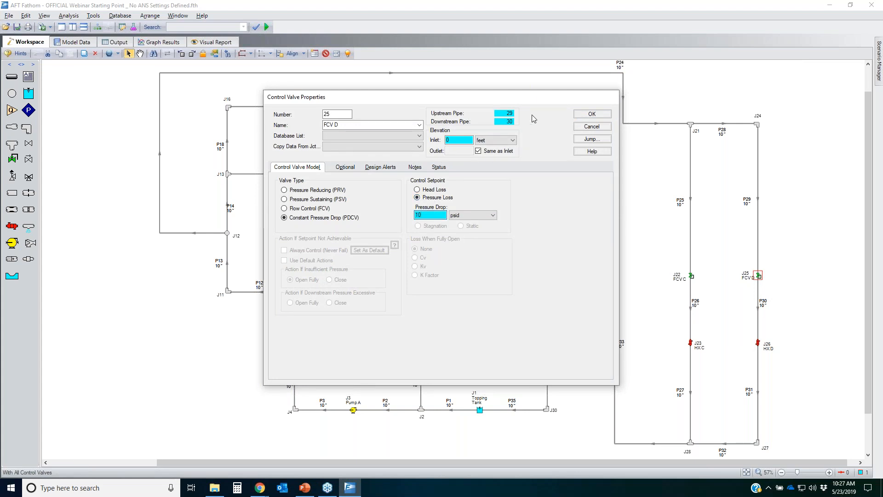
pyautogui.click(598, 114)
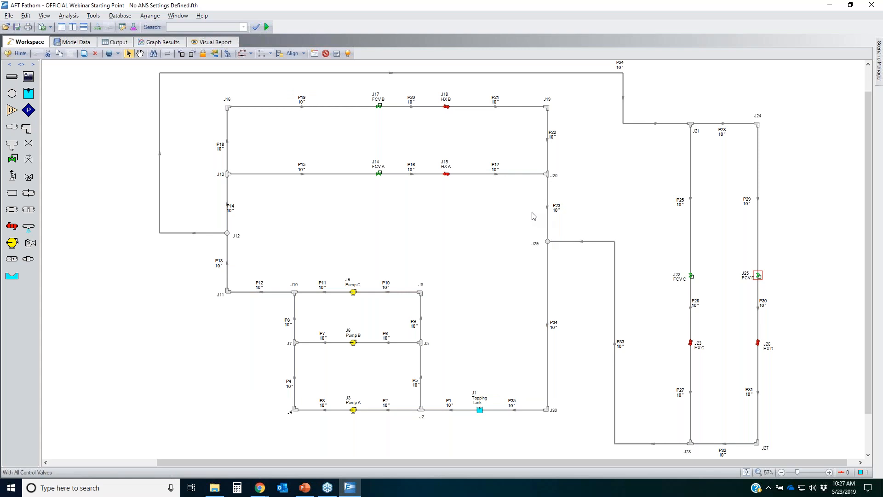
# Step: Run the model and open its output results
pyautogui.click(503, 235)
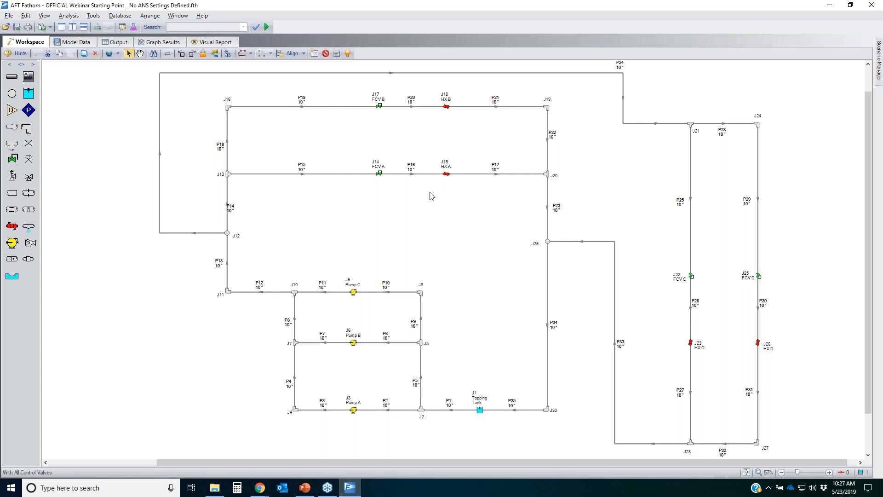
pyautogui.click(269, 27)
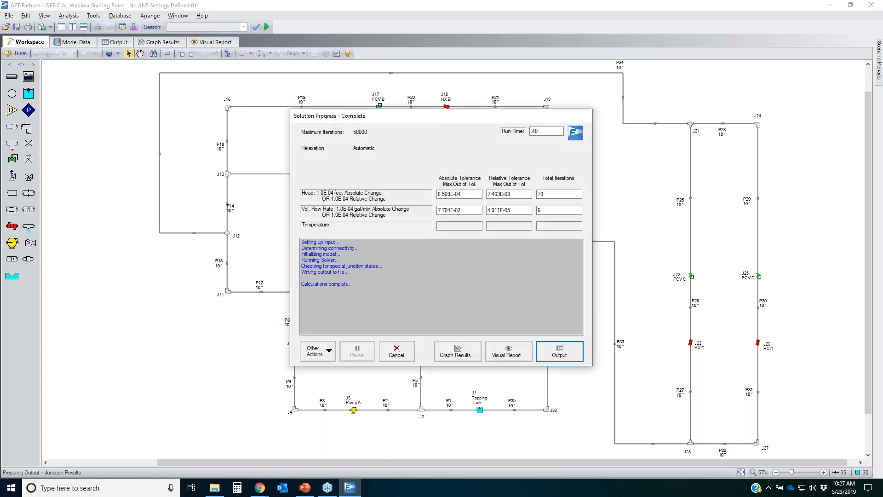
pyautogui.press('Return')
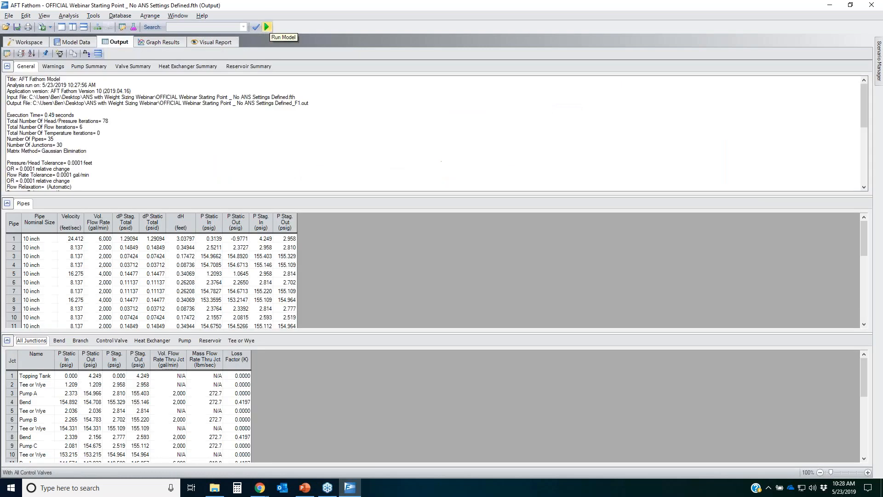
# Step: Enlarge the output view, collapse the junction table, and sort the pipe results by velocity descending
pyautogui.click(839, 472)
pyautogui.click(7, 341)
pyautogui.click(97, 227)
pyautogui.rightClick(97, 226)
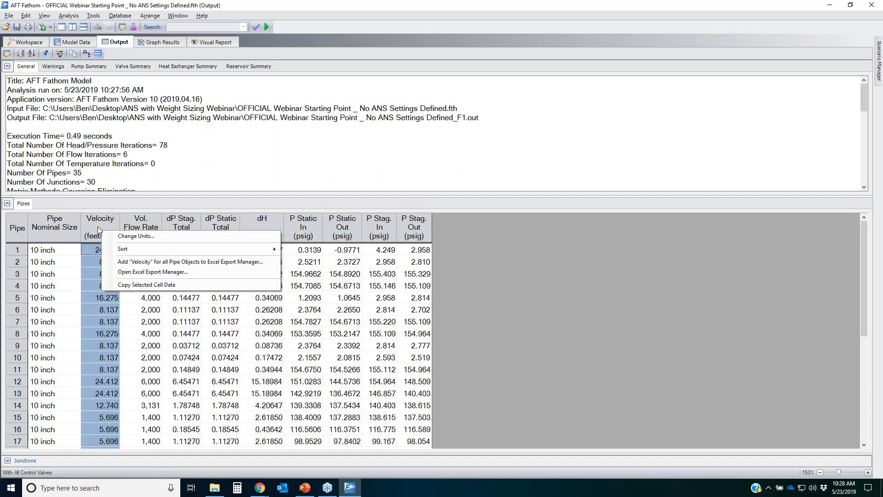
pyautogui.moveTo(138, 251)
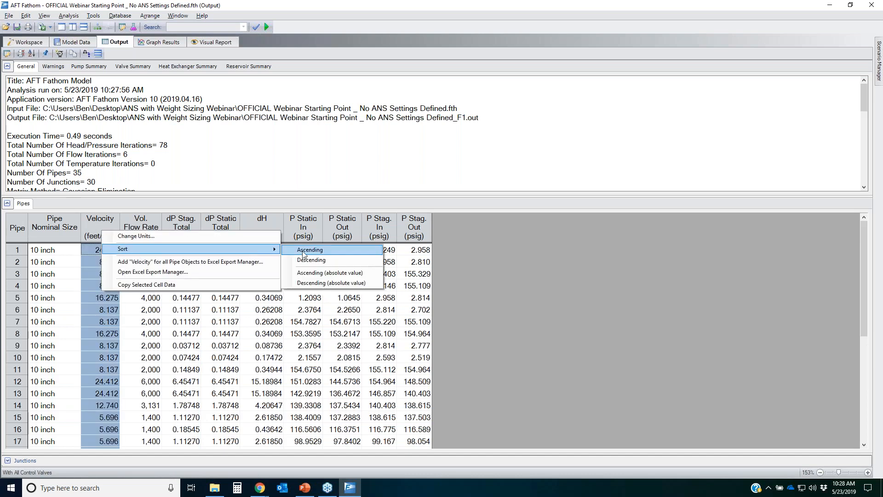
pyautogui.click(313, 260)
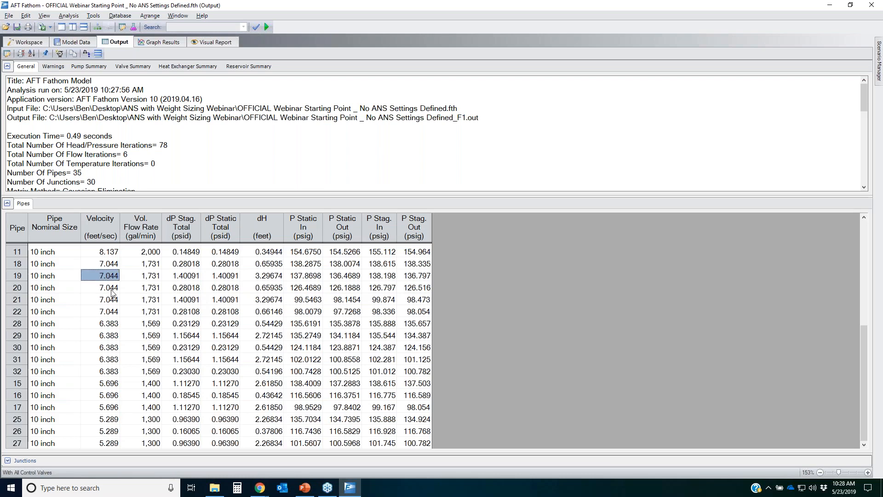
# Step: Examine the highest-velocity pipes and the pump summary flows, heads and power
pyautogui.moveTo(21, 251); pyautogui.dragTo(20, 373)
pyautogui.moveTo(55, 252); pyautogui.dragTo(52, 381)
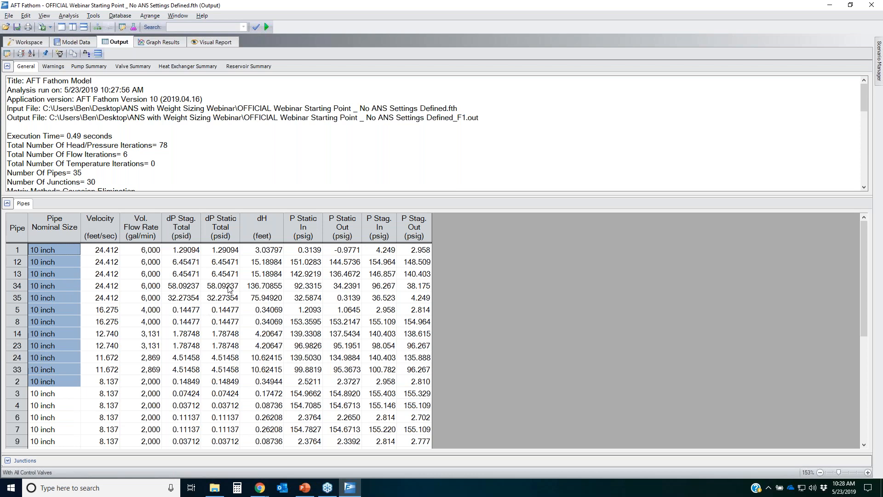
pyautogui.click(89, 66)
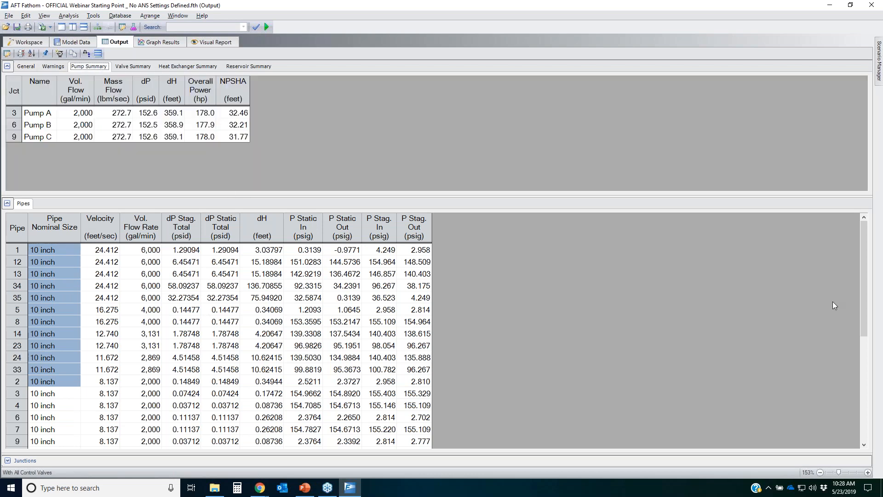
pyautogui.moveTo(95, 108)
pyautogui.mouseDown()
pyautogui.moveTo(74, 107)
pyautogui.moveTo(59, 126)
pyautogui.moveTo(91, 142)
pyautogui.moveTo(95, 108)
pyautogui.mouseUp()
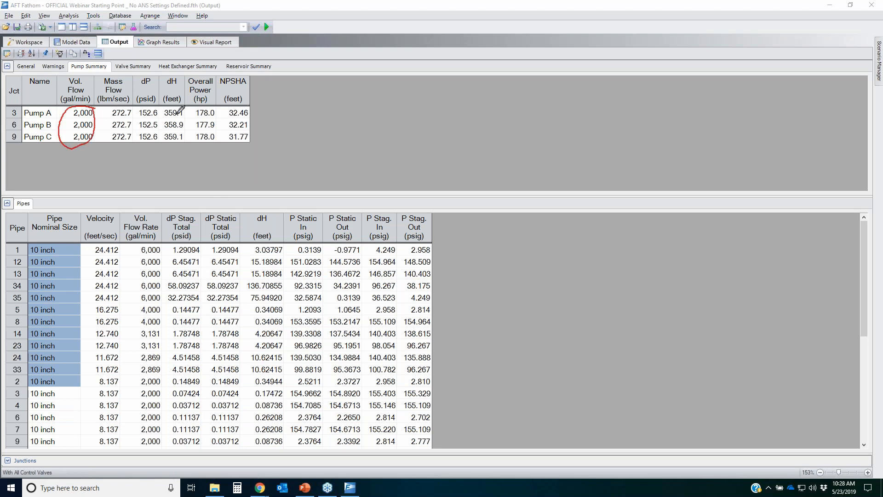
pyautogui.moveTo(181, 102)
pyautogui.mouseDown()
pyautogui.moveTo(161, 115)
pyautogui.moveTo(177, 149)
pyautogui.moveTo(188, 98)
pyautogui.mouseUp()
pyautogui.moveTo(202, 102)
pyautogui.mouseDown()
pyautogui.moveTo(183, 137)
pyautogui.moveTo(213, 97)
pyautogui.mouseUp()
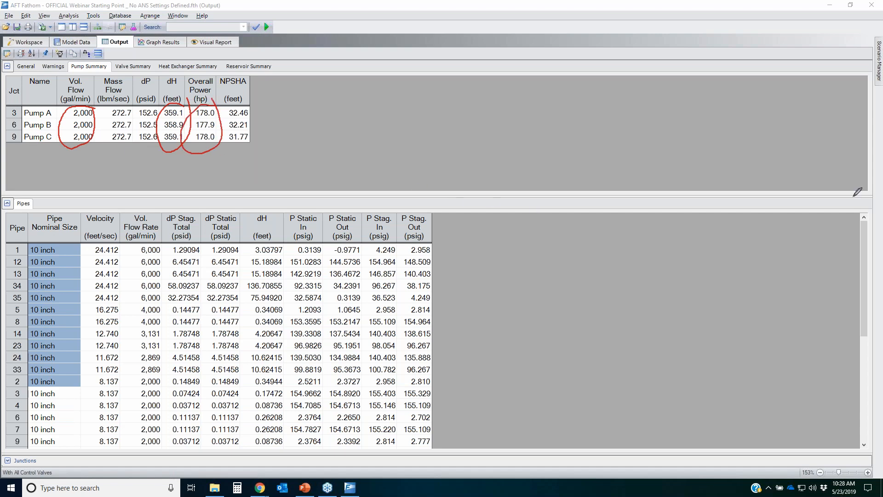
pyautogui.press('Escape')
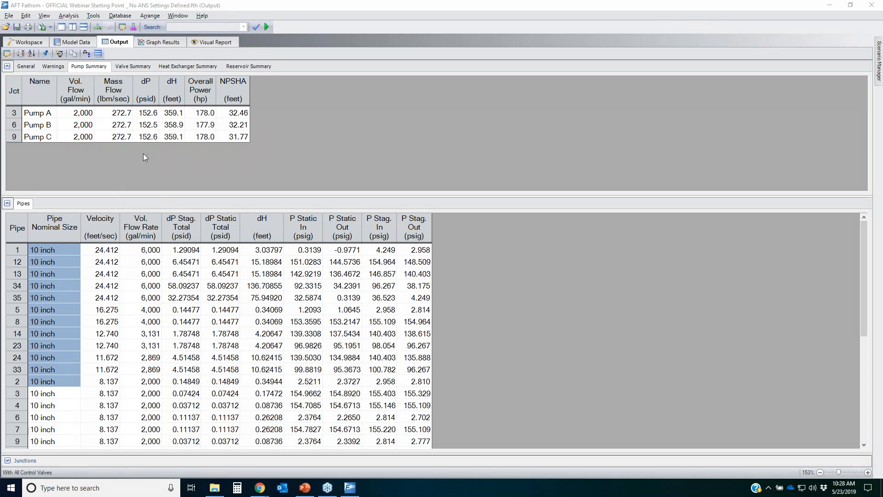
# Step: Examine the valve summary flows and pressure drops for the four control valves
pyautogui.click(134, 67)
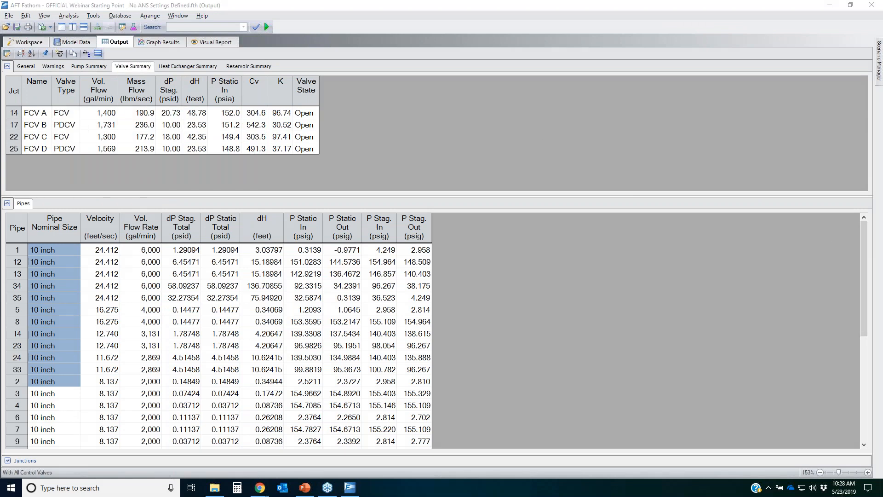
pyautogui.moveTo(84, 108)
pyautogui.mouseDown()
pyautogui.moveTo(115, 105)
pyautogui.moveTo(110, 127)
pyautogui.moveTo(82, 109)
pyautogui.mouseUp()
pyautogui.moveTo(21, 129)
pyautogui.mouseDown()
pyautogui.moveTo(46, 128)
pyautogui.moveTo(18, 121)
pyautogui.moveTo(20, 133)
pyautogui.mouseUp()
pyautogui.moveTo(91, 155)
pyautogui.mouseDown()
pyautogui.moveTo(107, 156)
pyautogui.moveTo(84, 141)
pyautogui.moveTo(90, 157)
pyautogui.mouseUp()
pyautogui.moveTo(20, 155)
pyautogui.mouseDown()
pyautogui.moveTo(42, 155)
pyautogui.moveTo(17, 152)
pyautogui.moveTo(44, 135)
pyautogui.mouseUp()
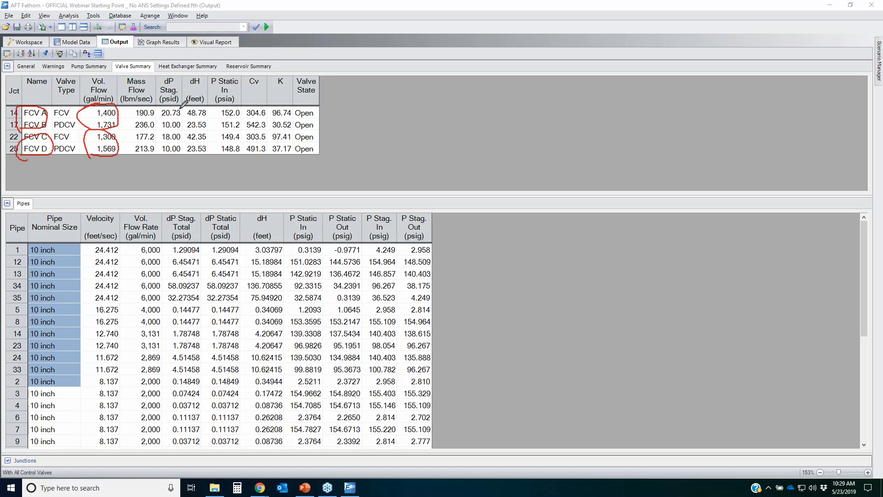
pyautogui.moveTo(164, 99)
pyautogui.mouseDown()
pyautogui.moveTo(154, 145)
pyautogui.moveTo(191, 122)
pyautogui.moveTo(181, 102)
pyautogui.mouseUp()
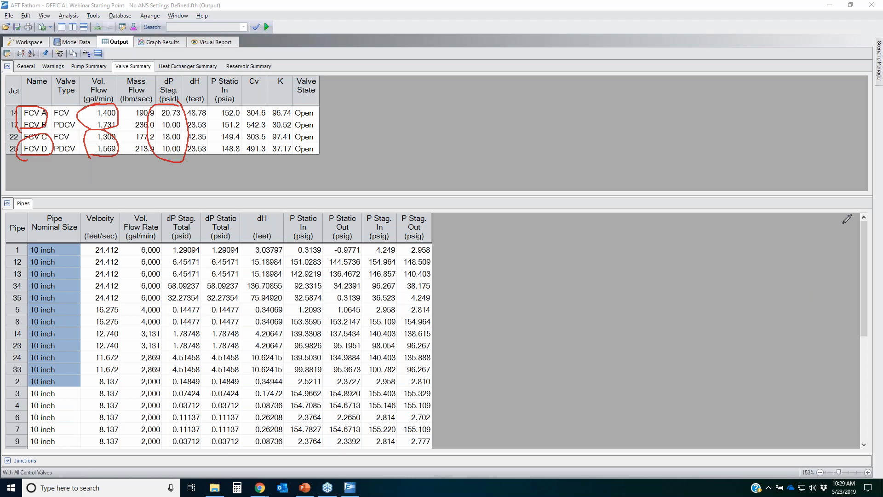
pyautogui.press('Escape')
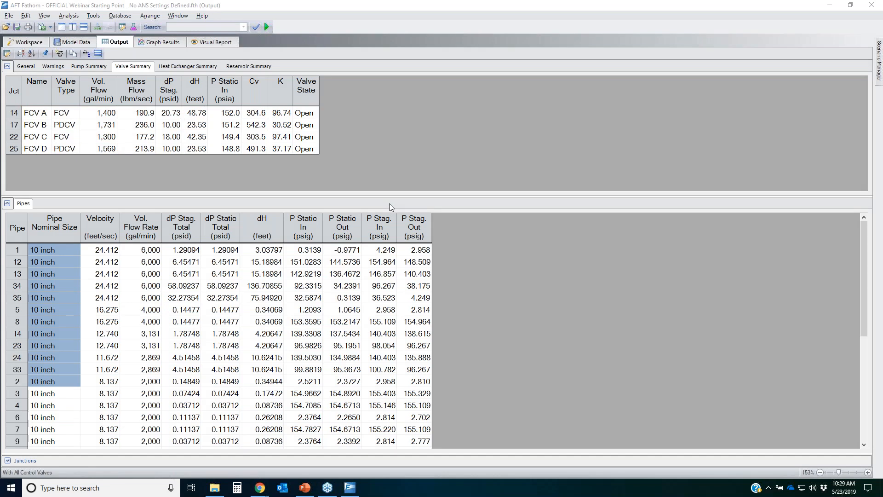
# Step: Return to the workspace and pin the Scenario Manager panel open
pyautogui.click(35, 43)
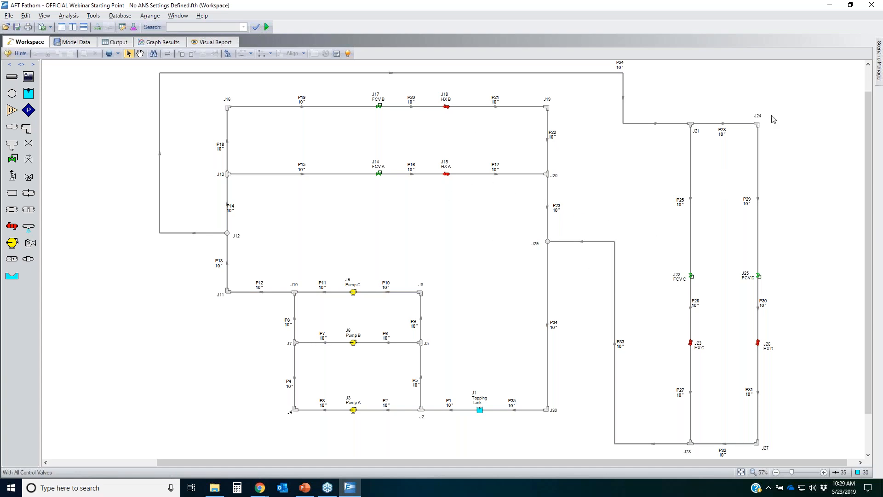
pyautogui.moveTo(879, 67)
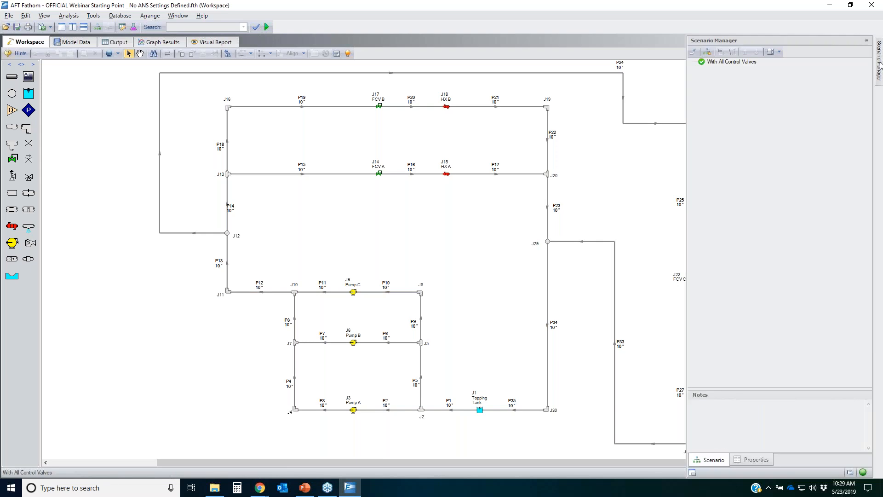
pyautogui.click(866, 41)
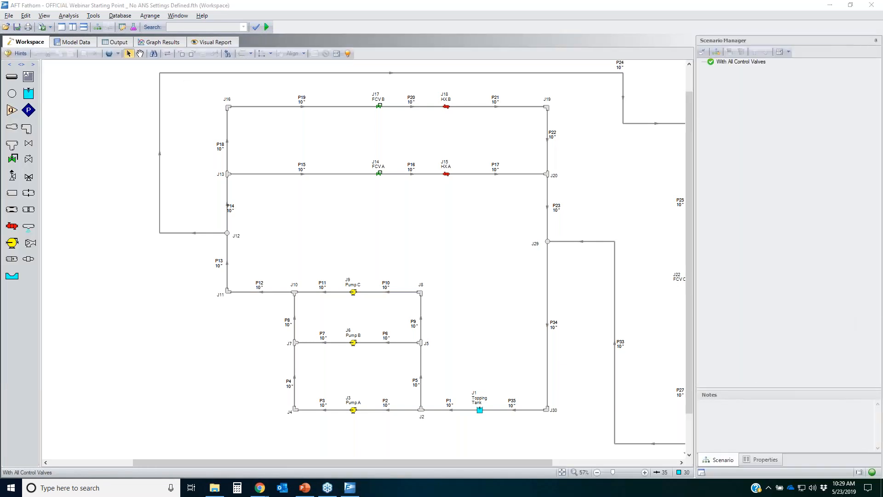
pyautogui.moveTo(853, 473); pyautogui.dragTo(856, 462)
pyautogui.click(859, 471)
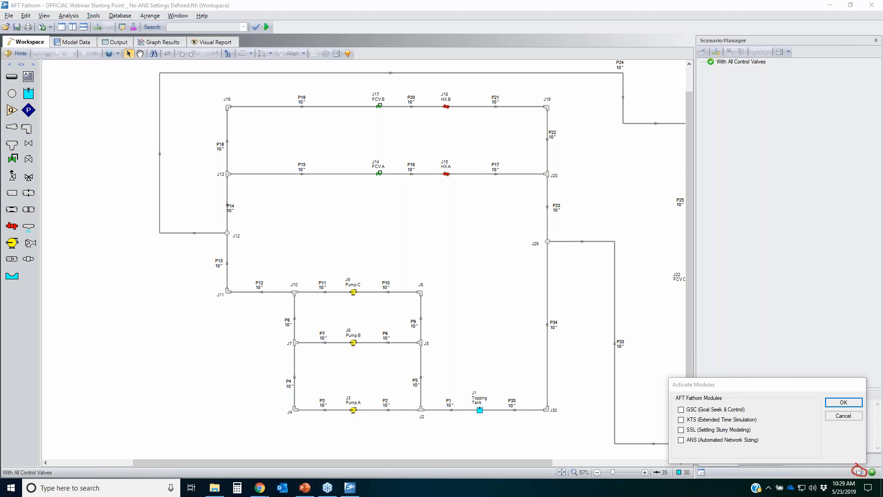
pyautogui.moveTo(655, 438)
pyautogui.mouseDown()
pyautogui.moveTo(757, 431)
pyautogui.moveTo(740, 447)
pyautogui.moveTo(661, 439)
pyautogui.mouseUp()
pyautogui.click(843, 416)
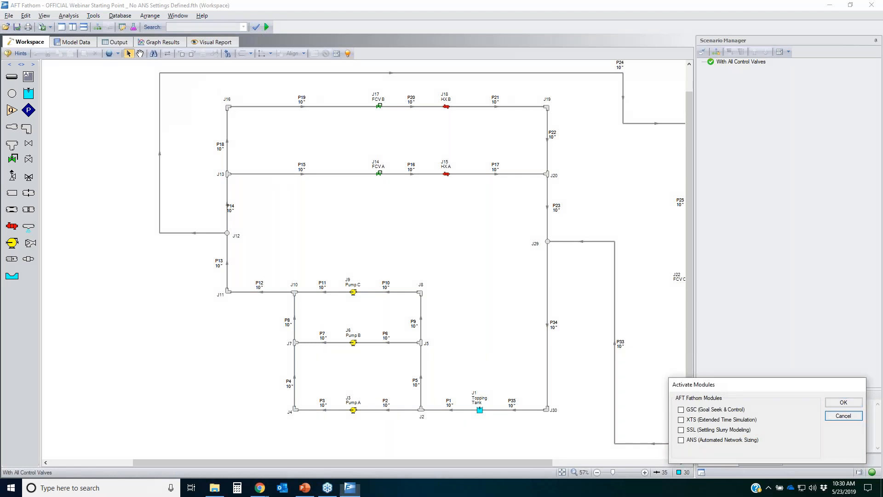
# Step: Activate the ANS (Automated Network Sizing) module, accepting that existing output results will be cleared
pyautogui.click(94, 16)
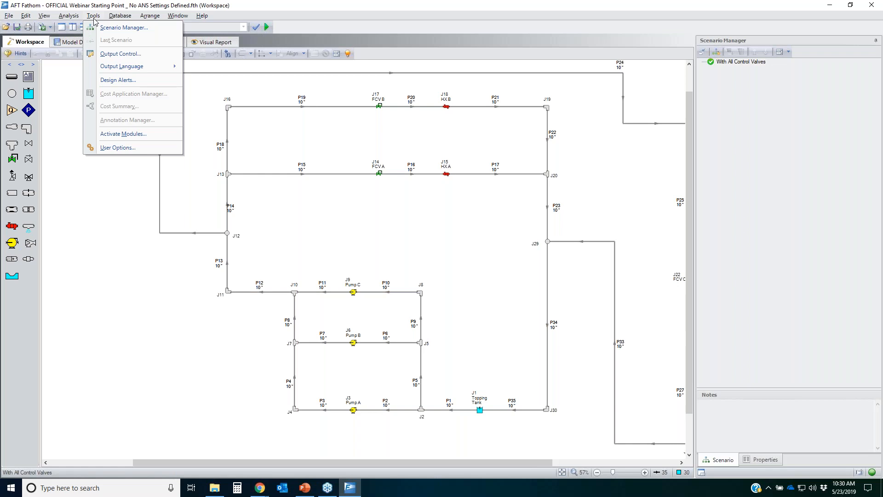
pyautogui.click(121, 134)
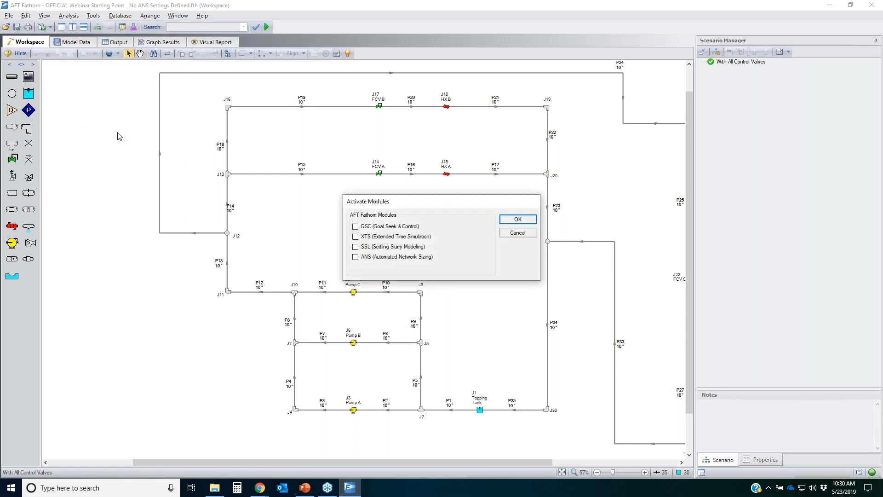
pyautogui.click(371, 256)
pyautogui.click(520, 222)
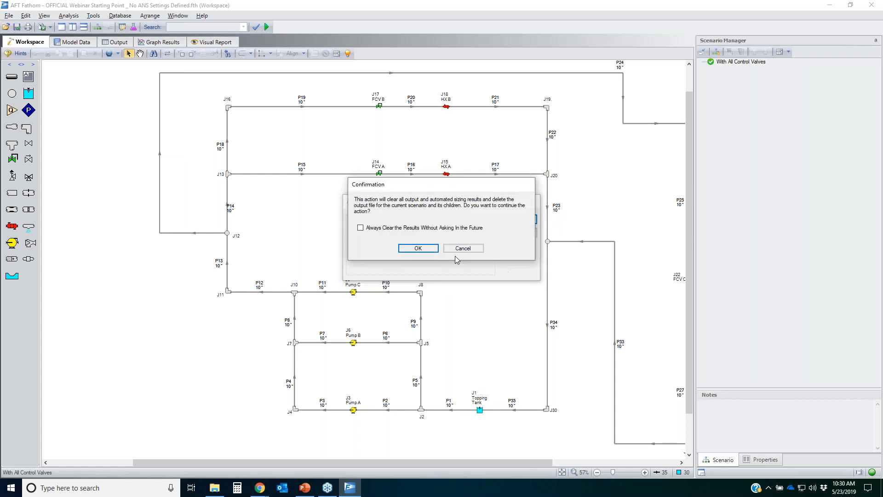
pyautogui.click(418, 248)
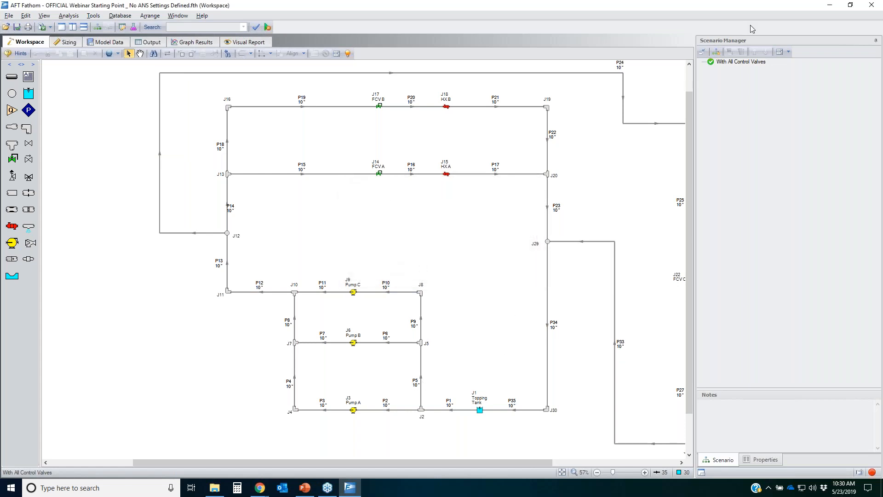
# Step: Unpin the Scenario Manager panel so it collapses to the window edge
pyautogui.click(875, 40)
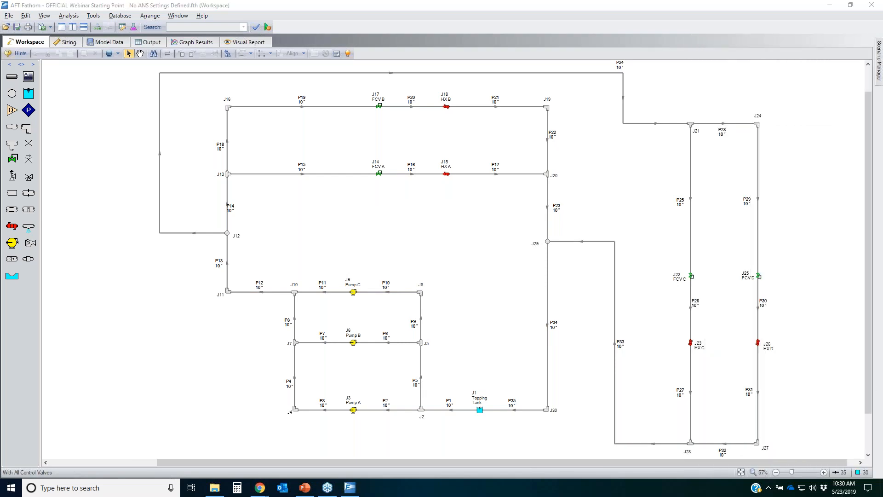
pyautogui.moveTo(73, 35)
pyautogui.mouseDown()
pyautogui.moveTo(85, 40)
pyautogui.moveTo(54, 42)
pyautogui.moveTo(54, 33)
pyautogui.mouseUp()
pyautogui.moveTo(82, 46)
pyautogui.mouseDown()
pyautogui.moveTo(241, 43)
pyautogui.moveTo(258, 33)
pyautogui.moveTo(73, 45)
pyautogui.moveTo(82, 34)
pyautogui.mouseUp()
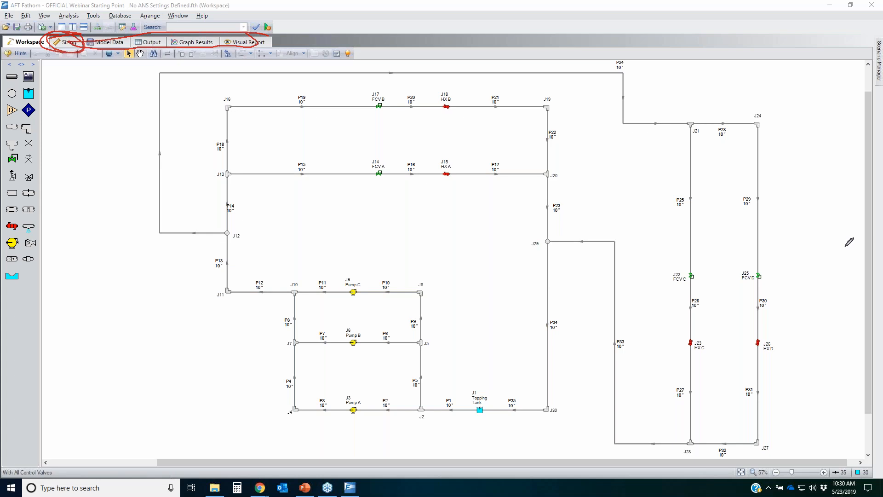
pyautogui.press('Escape')
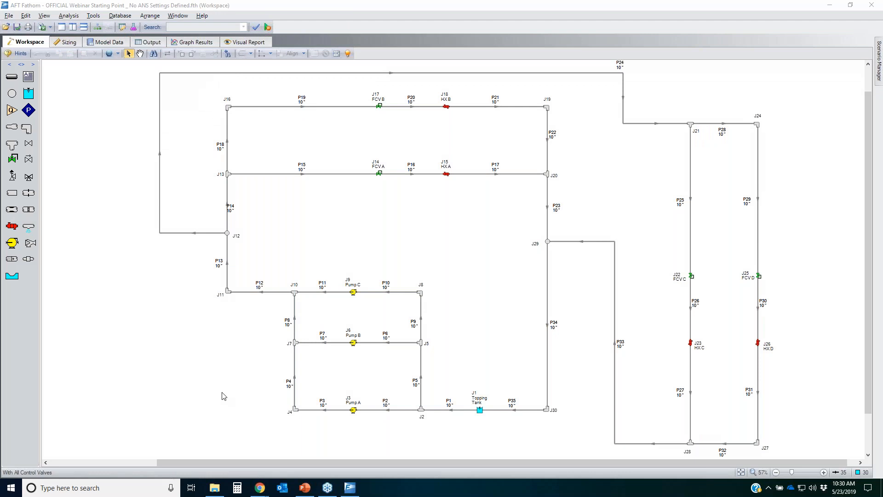
# Step: Open the Sizing window and examine the sizing mode choices, objective options and sizing navigation items
pyautogui.click(72, 42)
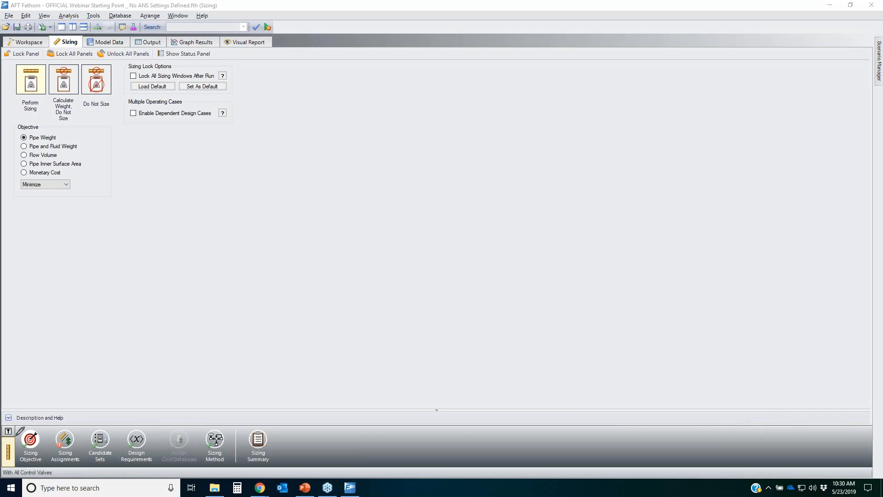
pyautogui.moveTo(9, 423)
pyautogui.mouseDown()
pyautogui.moveTo(254, 419)
pyautogui.moveTo(228, 459)
pyautogui.moveTo(48, 459)
pyautogui.moveTo(8, 439)
pyautogui.moveTo(46, 424)
pyautogui.mouseUp()
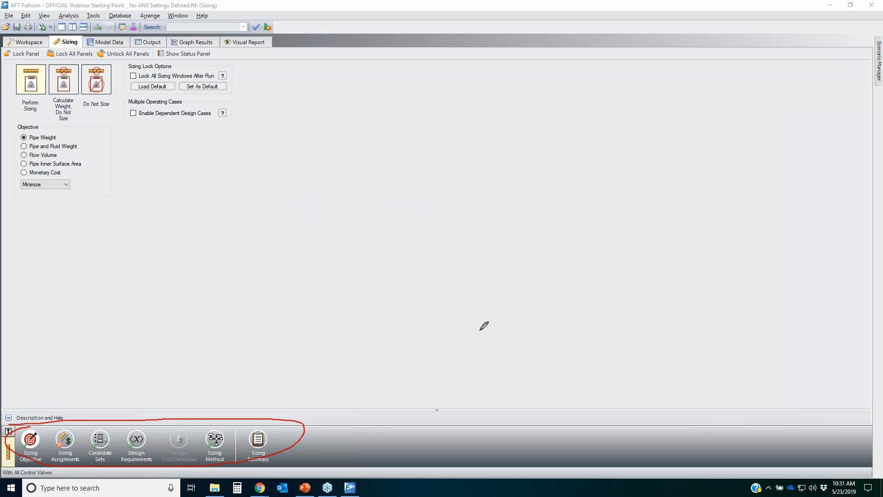
pyautogui.moveTo(244, 434)
pyautogui.mouseDown()
pyautogui.moveTo(292, 420)
pyautogui.moveTo(27, 407)
pyautogui.moveTo(334, 437)
pyautogui.moveTo(211, 399)
pyautogui.mouseUp()
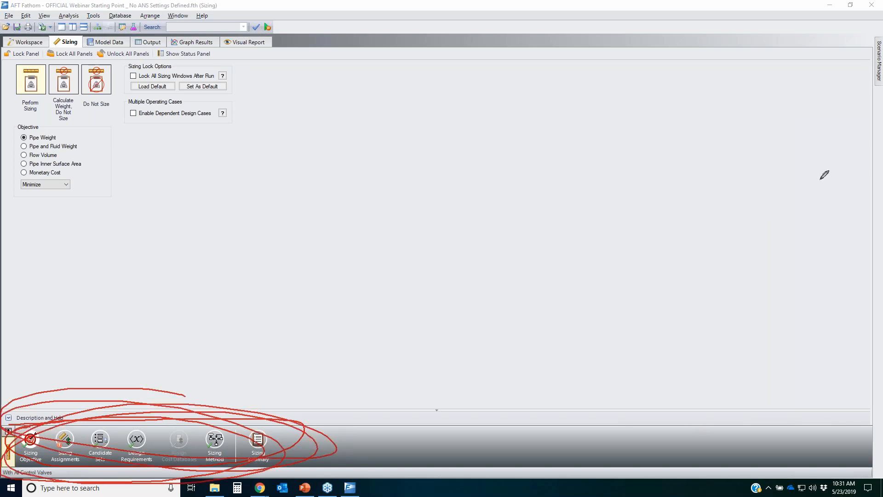
pyautogui.click(868, 173)
pyautogui.moveTo(21, 395)
pyautogui.mouseDown()
pyautogui.moveTo(295, 394)
pyautogui.moveTo(292, 402)
pyautogui.mouseUp()
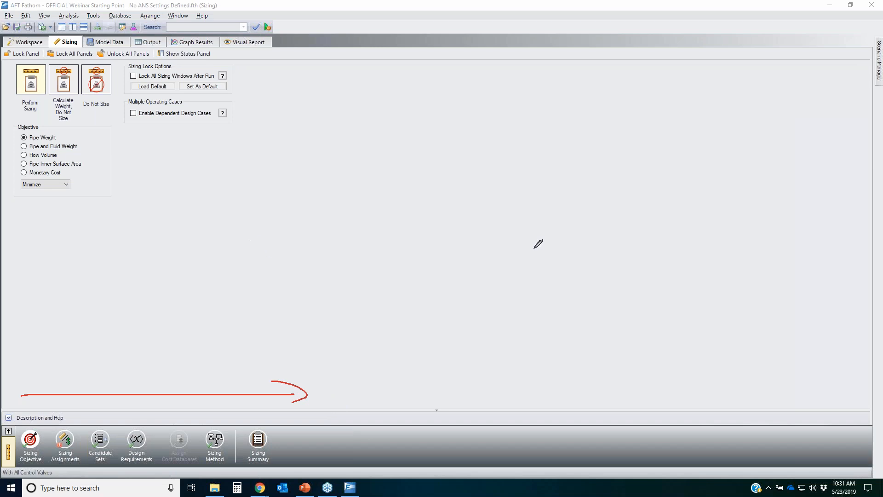
pyautogui.click(877, 217)
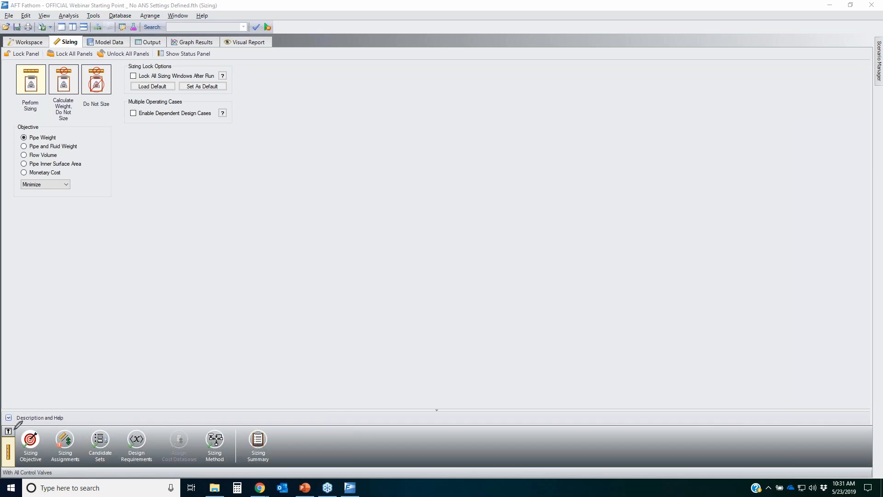
pyautogui.moveTo(15, 426)
pyautogui.mouseDown()
pyautogui.moveTo(59, 427)
pyautogui.moveTo(6, 451)
pyautogui.moveTo(46, 416)
pyautogui.mouseUp()
pyautogui.moveTo(42, 68)
pyautogui.mouseDown()
pyautogui.moveTo(46, 77)
pyautogui.moveTo(16, 92)
pyautogui.moveTo(29, 61)
pyautogui.moveTo(1, 124)
pyautogui.mouseUp()
pyautogui.moveTo(9, 48); pyautogui.dragTo(52, 133)
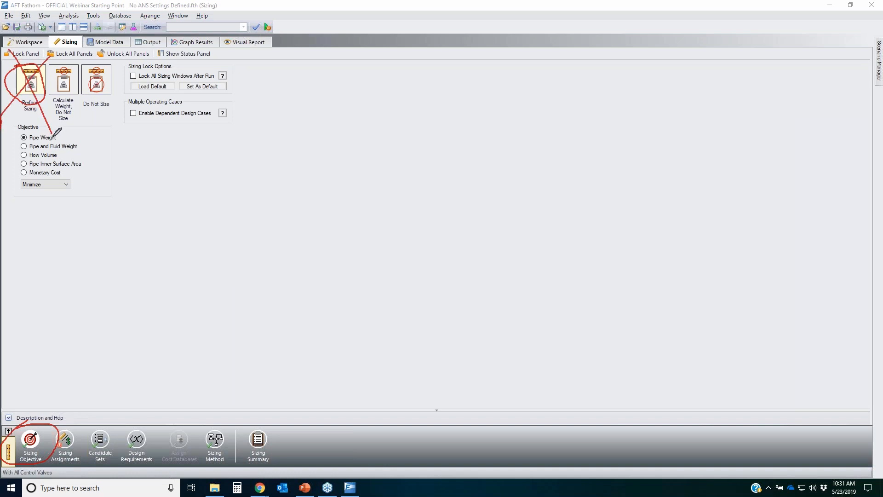
pyautogui.moveTo(115, 62)
pyautogui.mouseDown()
pyautogui.moveTo(82, 97)
pyautogui.moveTo(90, 62)
pyautogui.mouseUp()
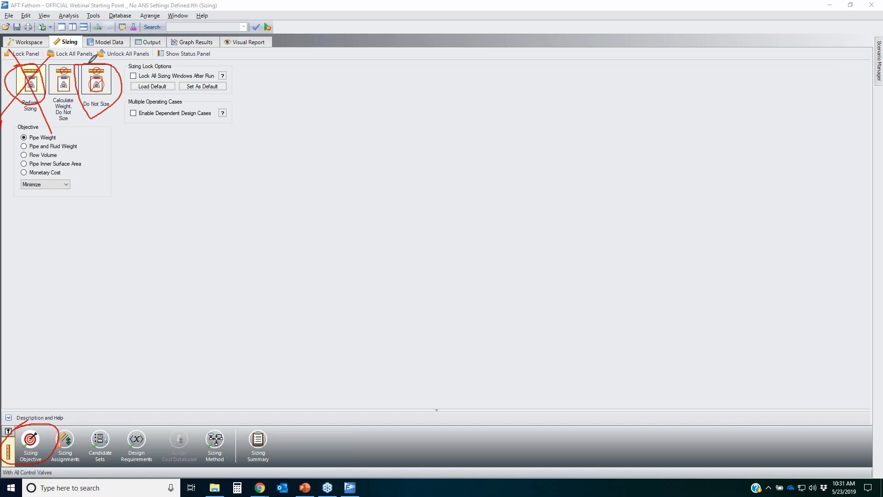
pyautogui.click(873, 215)
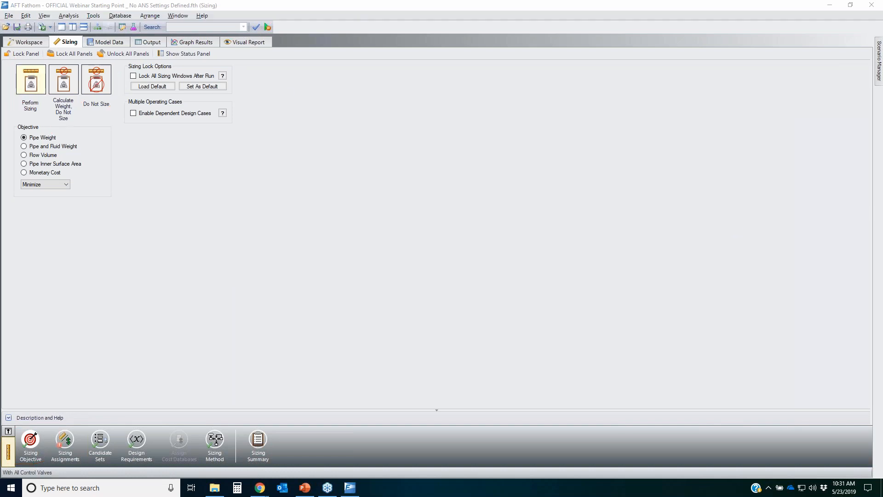
# Step: Switch the sizing mode to Do Not Size, run the analysis, and open the output results
pyautogui.click(97, 81)
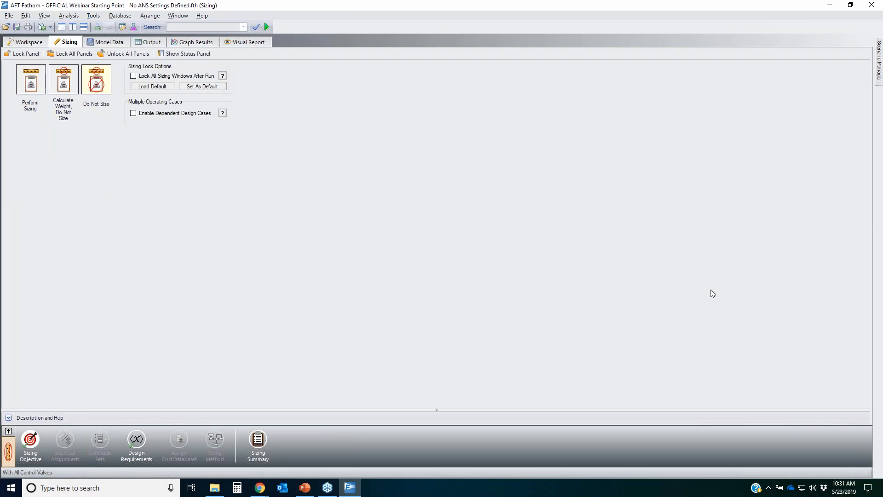
pyautogui.moveTo(47, 441); pyautogui.dragTo(375, 440)
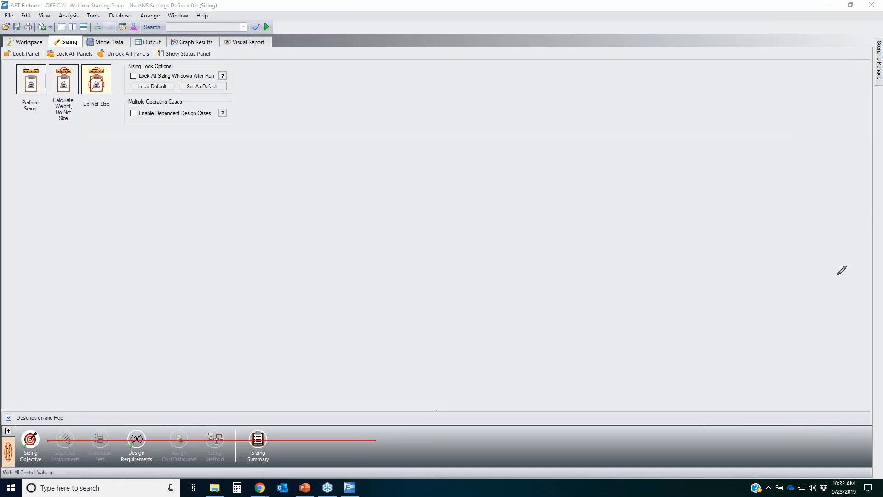
pyautogui.press('Escape')
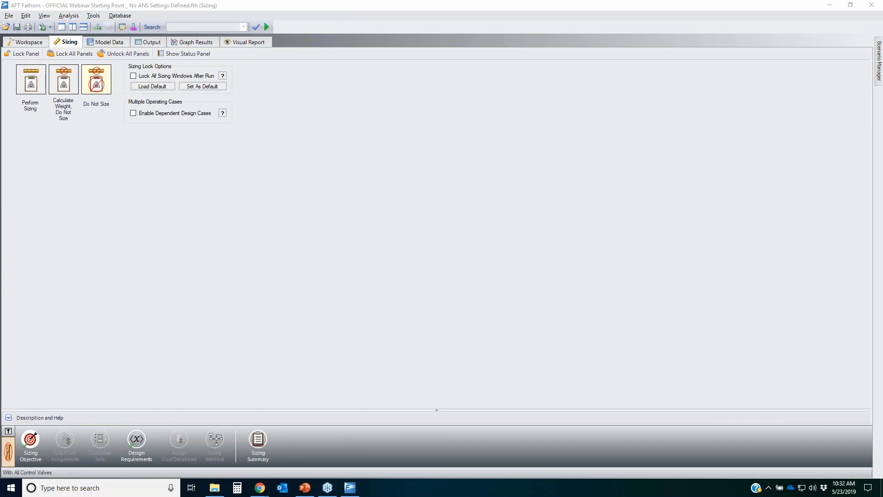
pyautogui.click(268, 28)
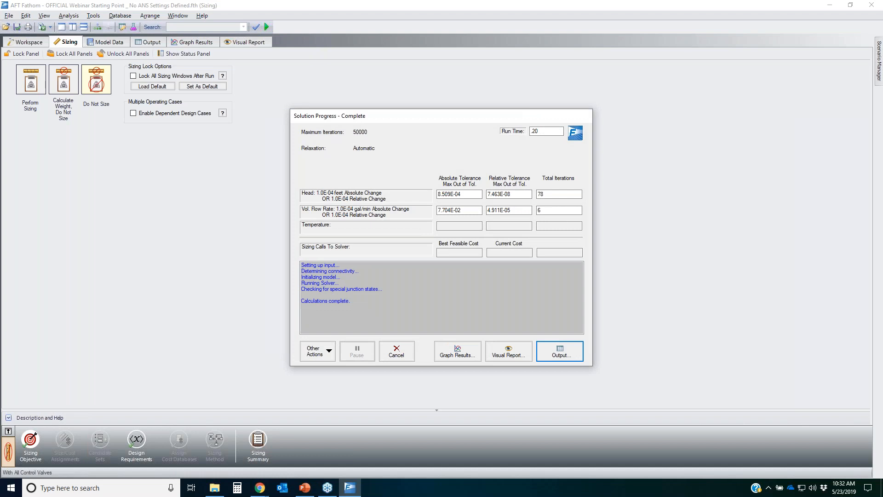
pyautogui.click(560, 351)
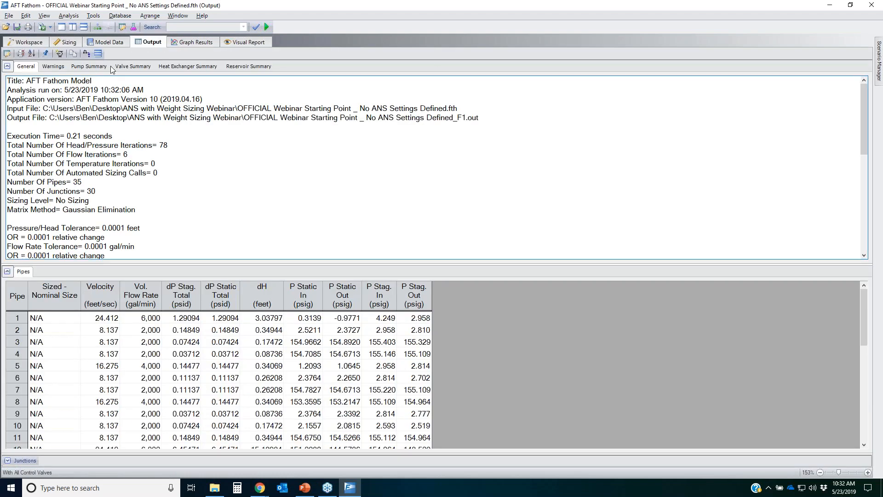
# Step: Return to the Sizing window and switch the sizing mode to Calculate Weight, Do Not Size with the Pipe Weight objective
pyautogui.click(66, 42)
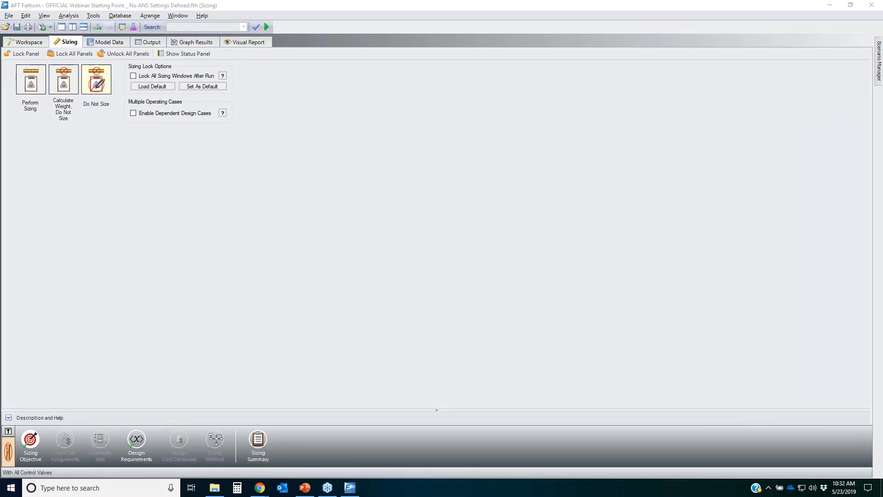
pyautogui.moveTo(85, 64)
pyautogui.mouseDown()
pyautogui.moveTo(113, 89)
pyautogui.moveTo(83, 76)
pyautogui.moveTo(110, 66)
pyautogui.mouseUp()
pyautogui.moveTo(50, 60)
pyautogui.mouseDown()
pyautogui.moveTo(77, 59)
pyautogui.moveTo(78, 91)
pyautogui.moveTo(54, 60)
pyautogui.mouseUp()
pyautogui.click(64, 79)
pyautogui.click(37, 40)
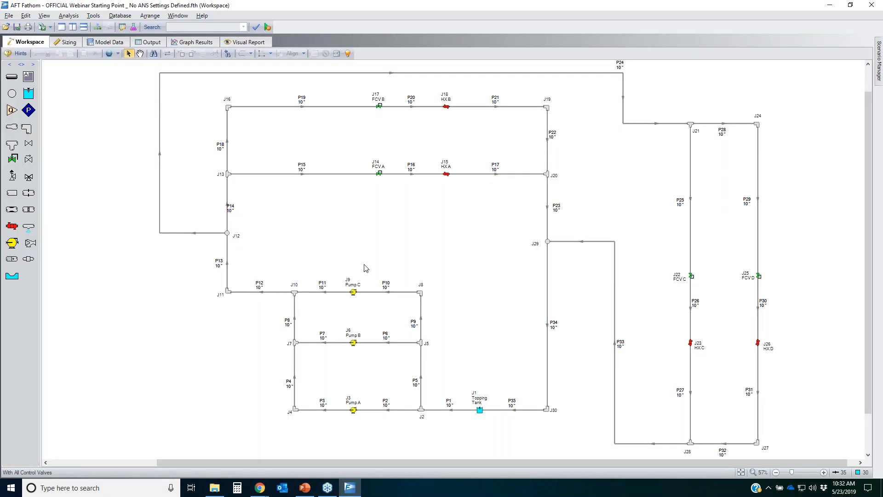
pyautogui.click(57, 42)
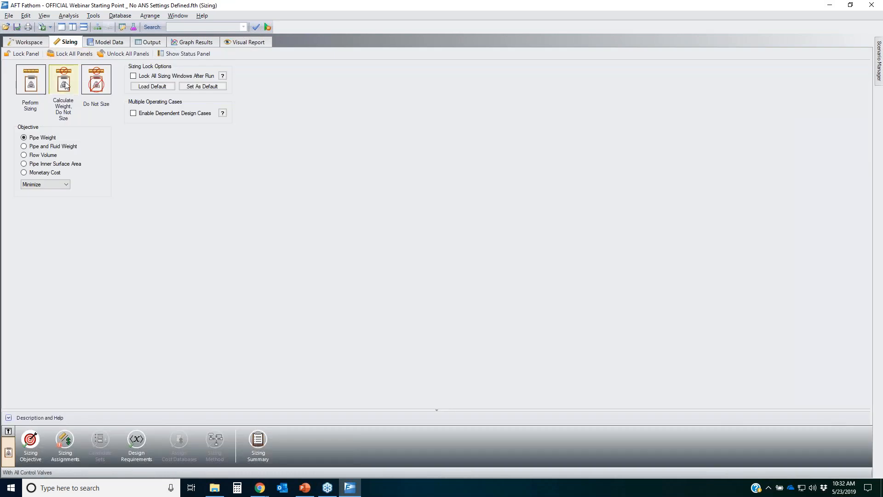
pyautogui.click(870, 354)
pyautogui.moveTo(18, 134)
pyautogui.mouseDown()
pyautogui.moveTo(65, 137)
pyautogui.moveTo(13, 139)
pyautogui.mouseUp()
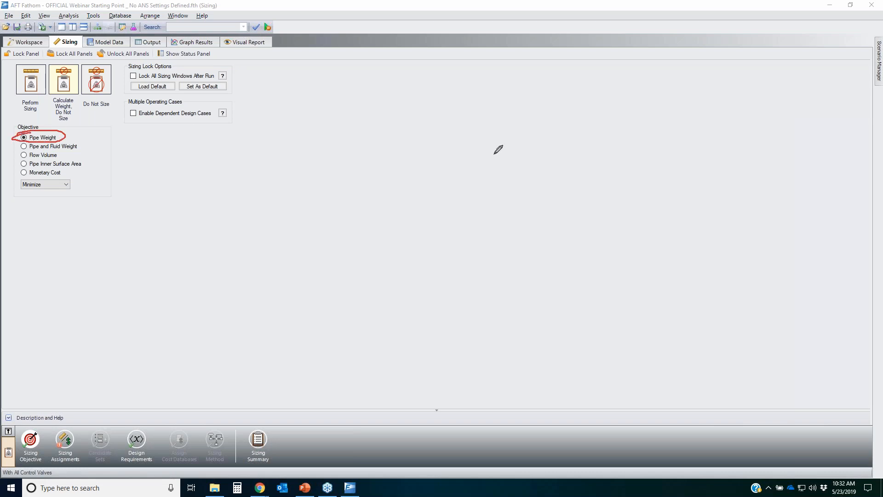
pyautogui.press('Escape')
# Step: Try to run the analysis and review the incomplete sizing input items in the sizing status panel
pyautogui.click(268, 24)
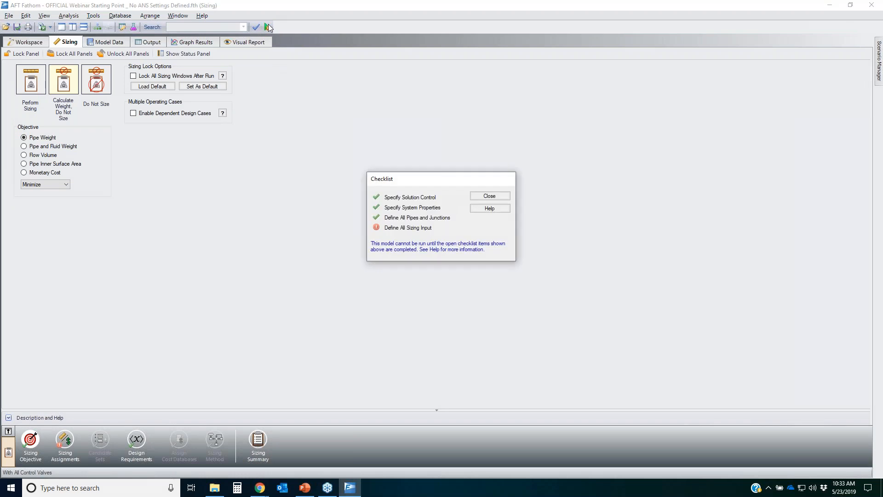
pyautogui.click(401, 228)
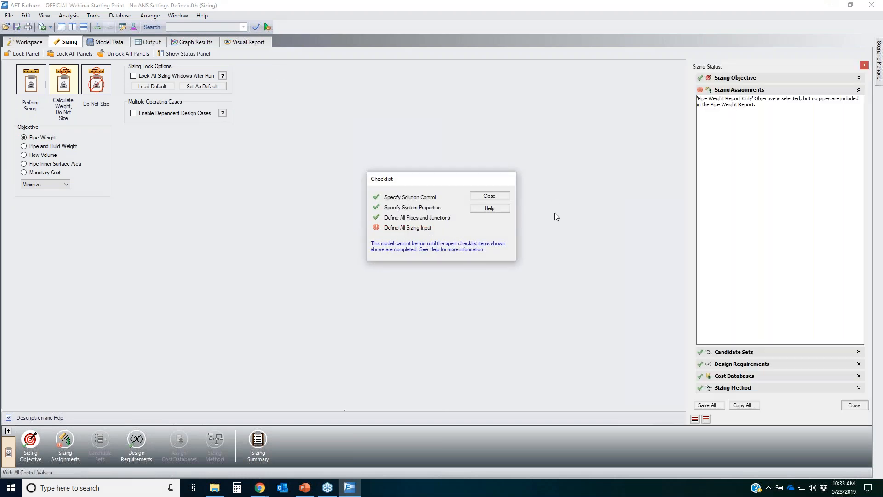
pyautogui.click(490, 196)
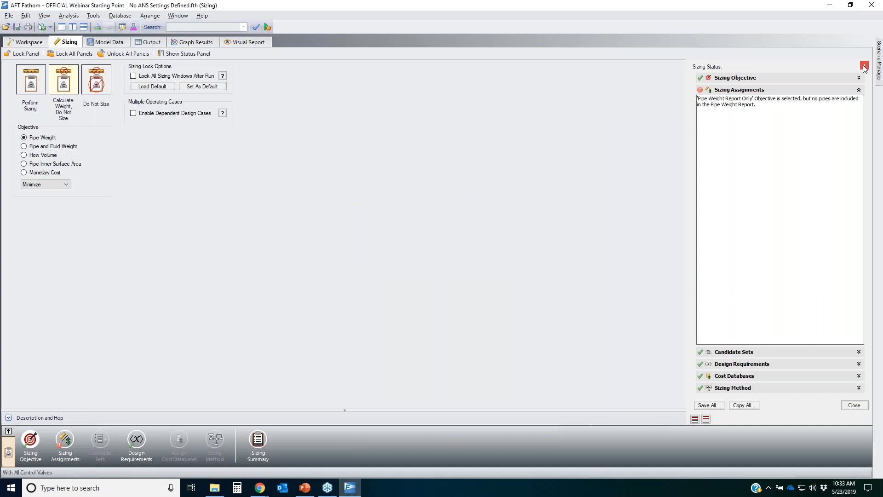
pyautogui.click(863, 67)
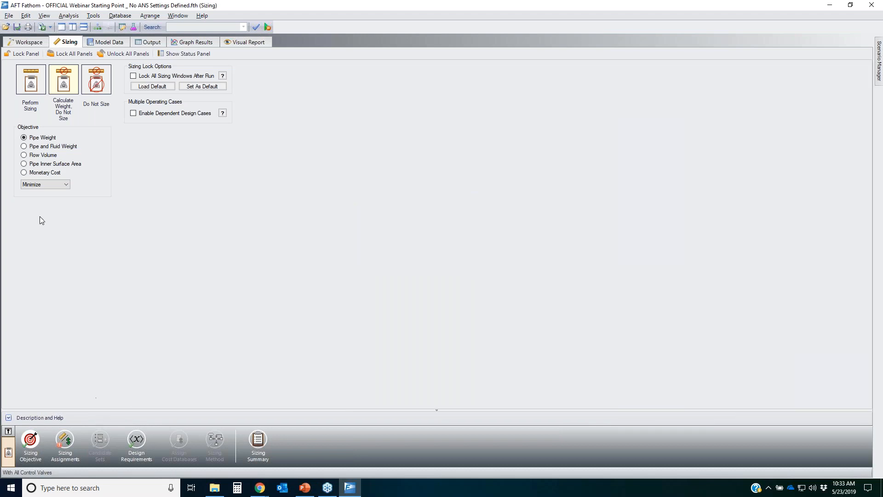
# Step: Assign all pipes to Do Not Size, Include in Weight in the Sizing Assignments, then try running the analysis again
pyautogui.click(64, 440)
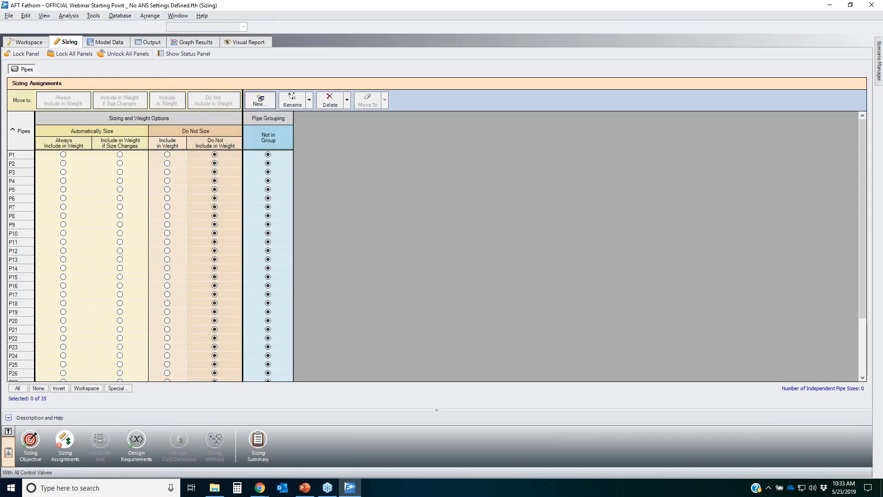
pyautogui.click(17, 388)
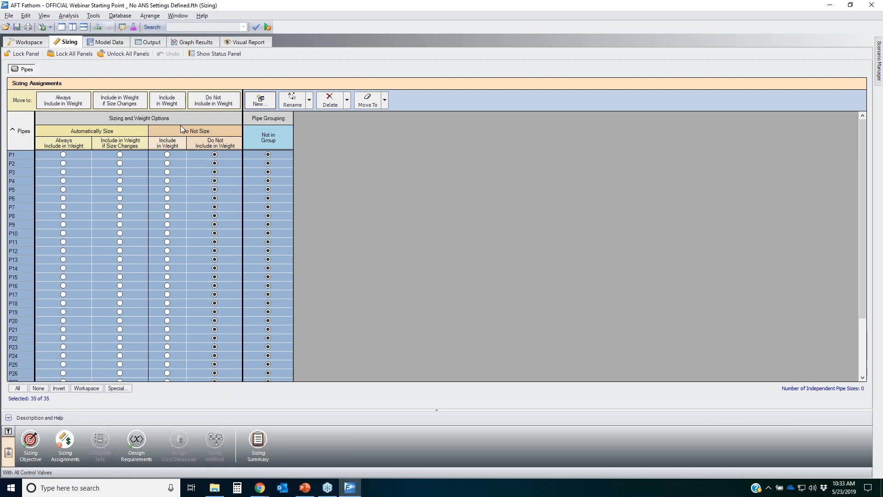
pyautogui.click(166, 101)
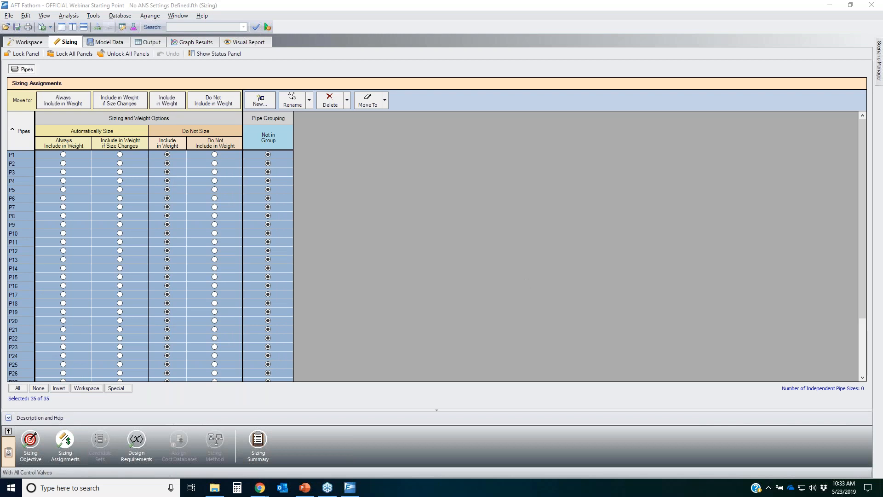
pyautogui.moveTo(244, 409); pyautogui.dragTo(130, 148)
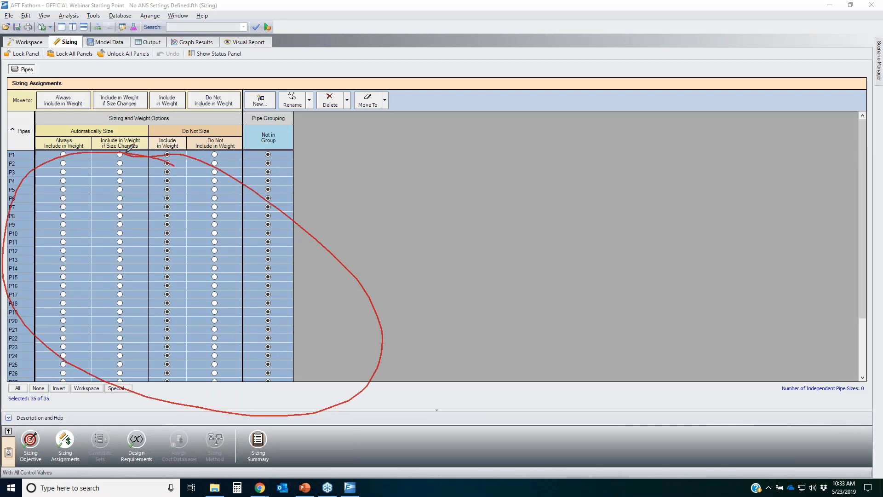
pyautogui.moveTo(182, 136)
pyautogui.mouseDown()
pyautogui.moveTo(158, 140)
pyautogui.moveTo(157, 370)
pyautogui.moveTo(185, 345)
pyautogui.mouseUp()
pyautogui.moveTo(185, 303); pyautogui.dragTo(186, 152)
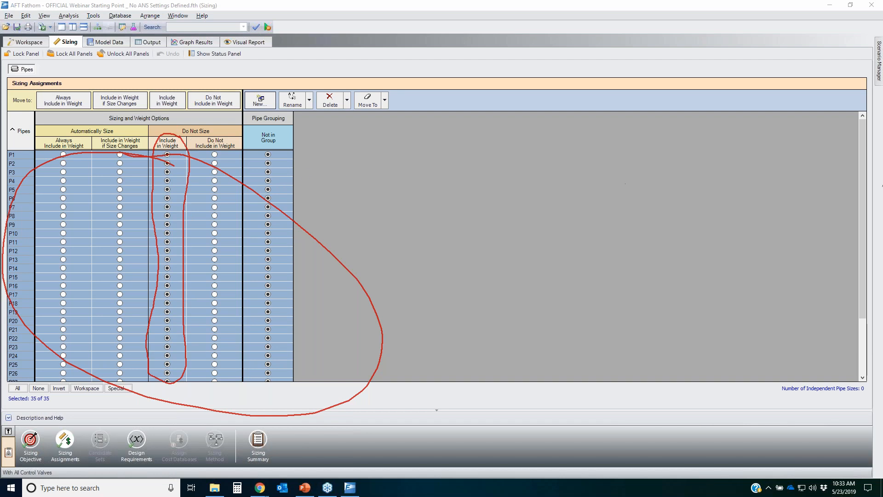
pyautogui.press('Escape')
pyautogui.click(268, 26)
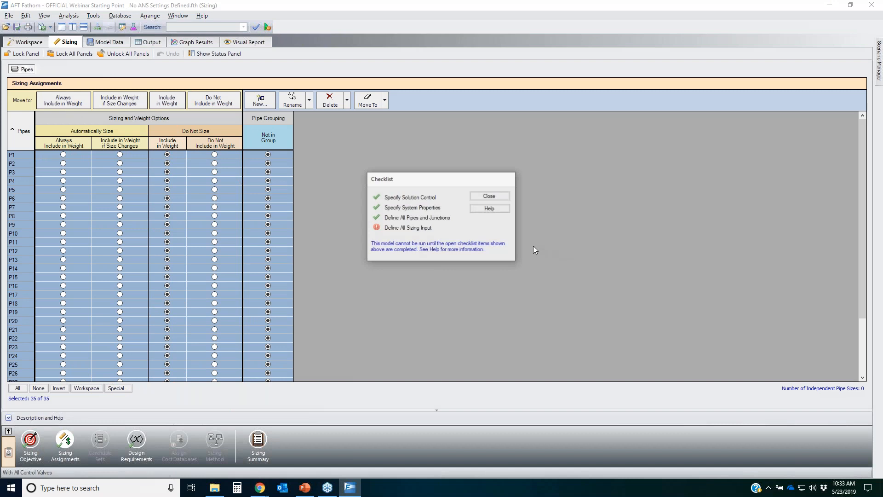
# Step: Open the incomplete sizing input item from the checklist to show the sizing status panel, and close the checklist
pyautogui.doubleClick(404, 227)
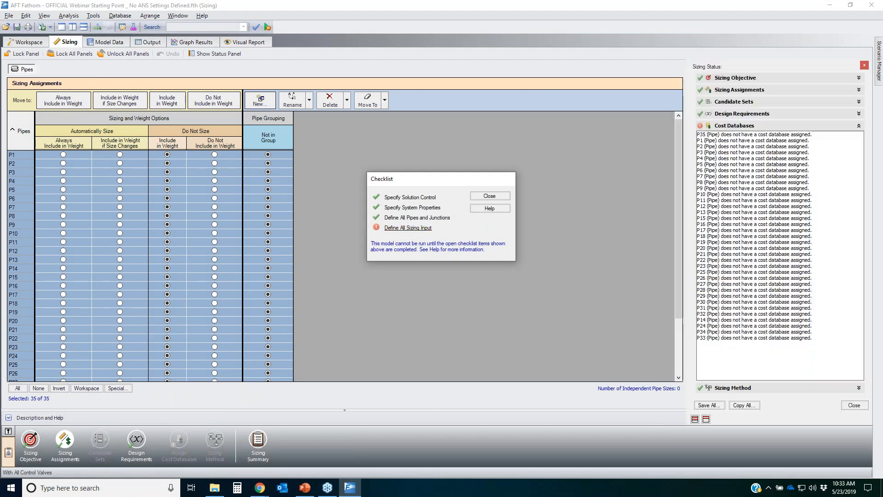
pyautogui.click(501, 196)
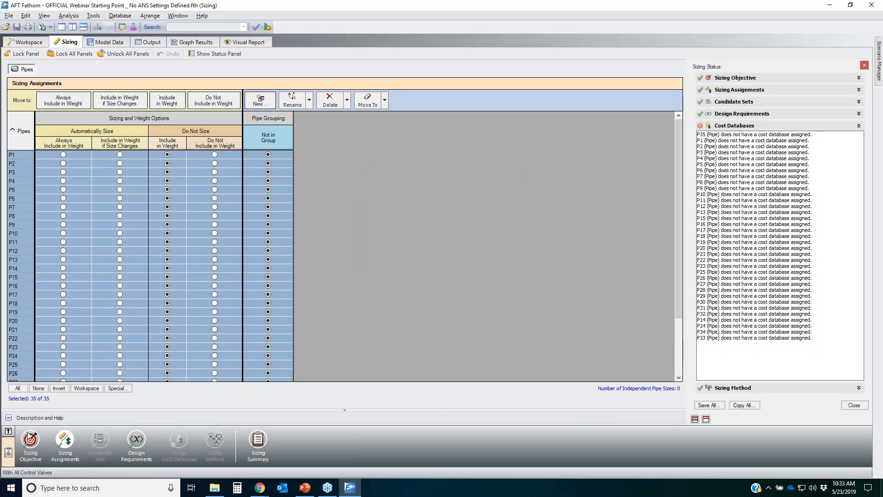
# Step: Return to the Sizing Objective panel, try running the analysis again, and close the checklist
pyautogui.click(30, 441)
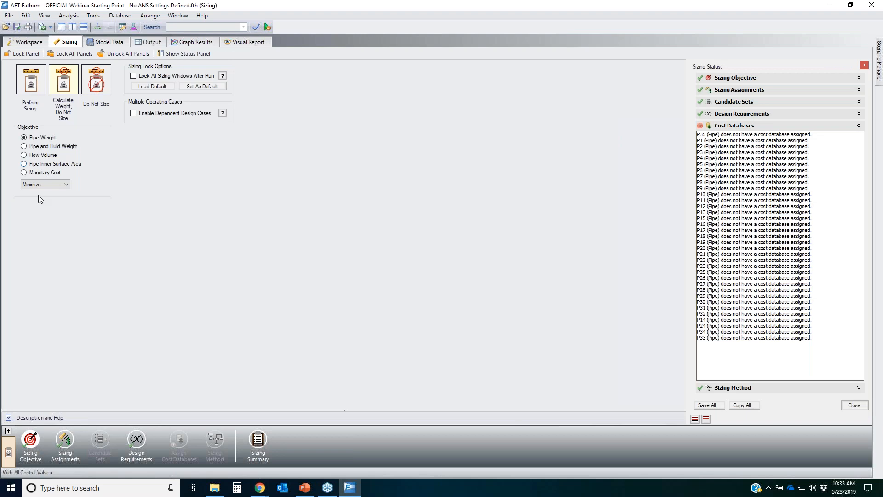
pyautogui.click(40, 185)
pyautogui.click(31, 193)
pyautogui.click(266, 26)
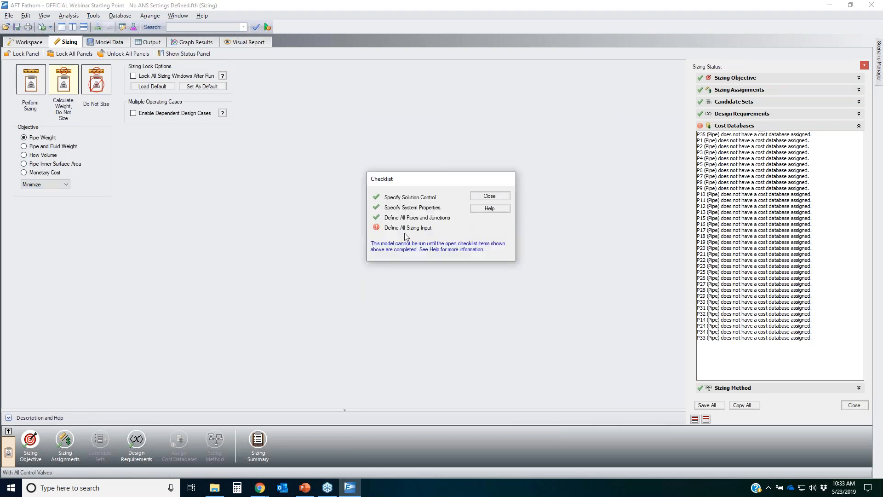
pyautogui.click(500, 196)
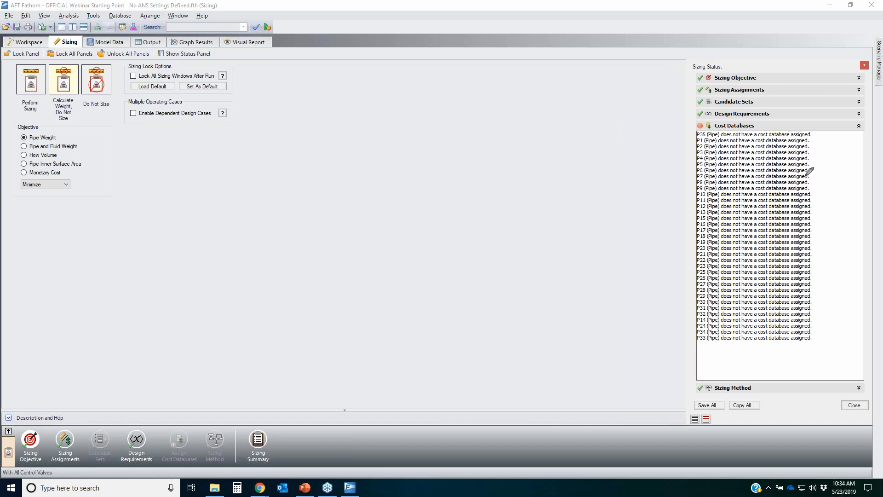
# Step: Switch the objective to Monetary Cost to show its cost options, then back to Pipe Weight
pyautogui.moveTo(849, 132)
pyautogui.mouseDown()
pyautogui.moveTo(698, 192)
pyautogui.moveTo(686, 321)
pyautogui.moveTo(828, 316)
pyautogui.moveTo(844, 135)
pyautogui.moveTo(847, 161)
pyautogui.mouseUp()
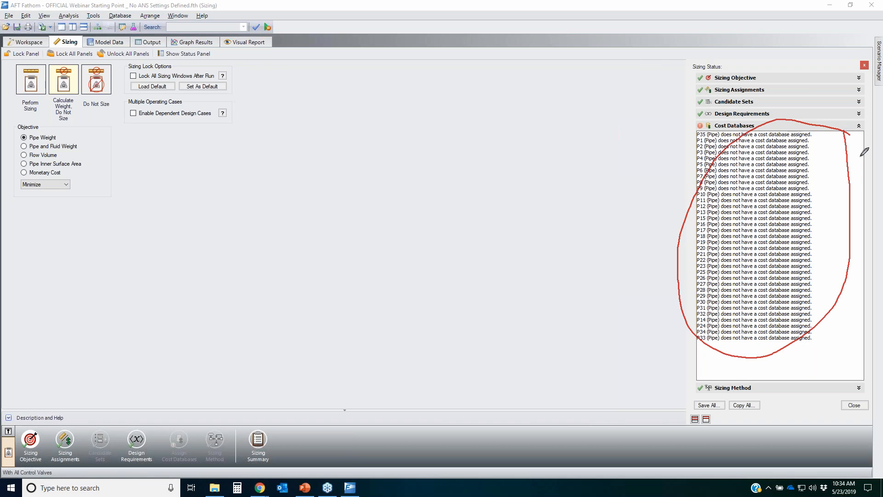
pyautogui.press('Escape')
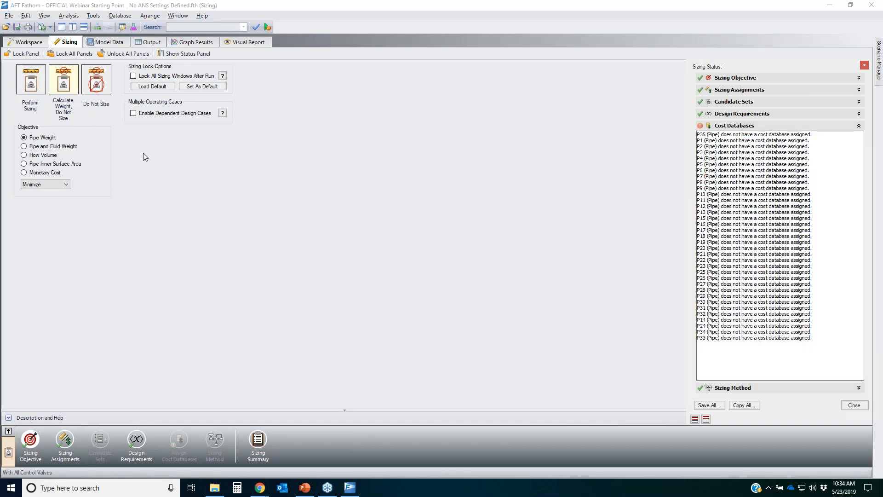
pyautogui.click(37, 173)
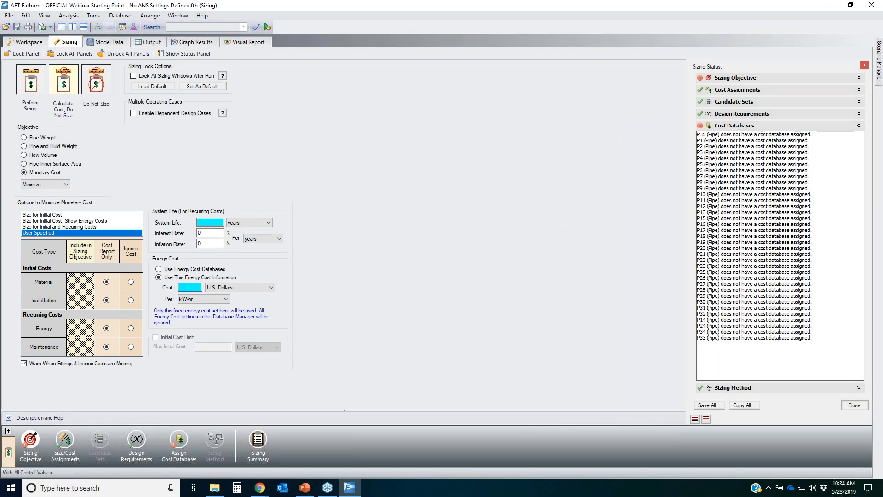
pyautogui.moveTo(13, 173)
pyautogui.mouseDown()
pyautogui.moveTo(47, 165)
pyautogui.moveTo(13, 178)
pyautogui.moveTo(35, 168)
pyautogui.mouseUp()
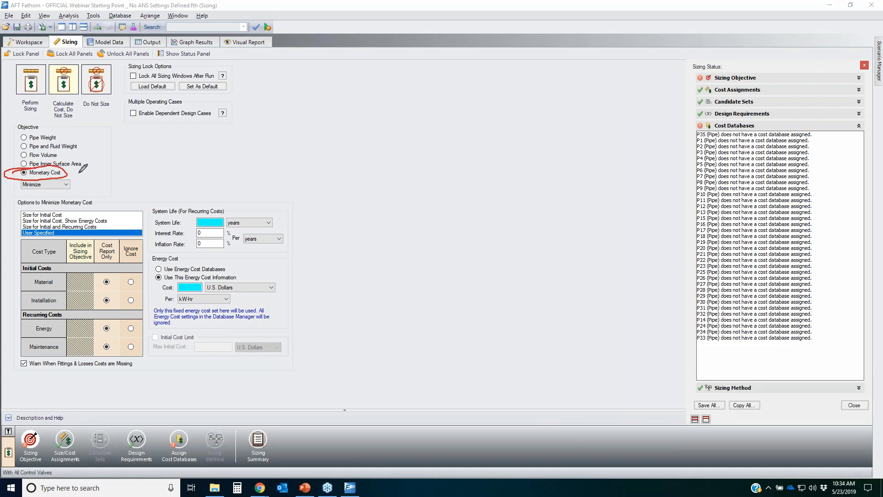
pyautogui.moveTo(43, 121); pyautogui.dragTo(19, 119)
pyautogui.moveTo(834, 134)
pyautogui.mouseDown()
pyautogui.moveTo(741, 127)
pyautogui.moveTo(656, 290)
pyautogui.moveTo(876, 214)
pyautogui.moveTo(832, 131)
pyautogui.mouseUp()
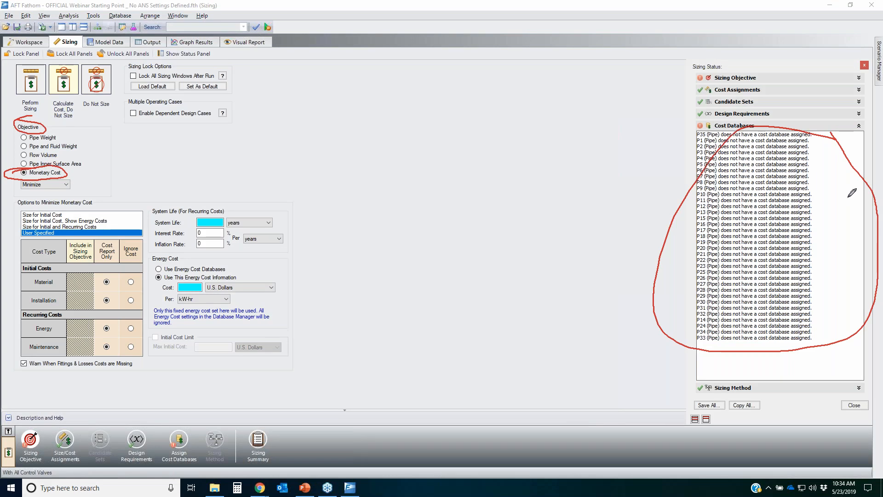
pyautogui.press('Escape')
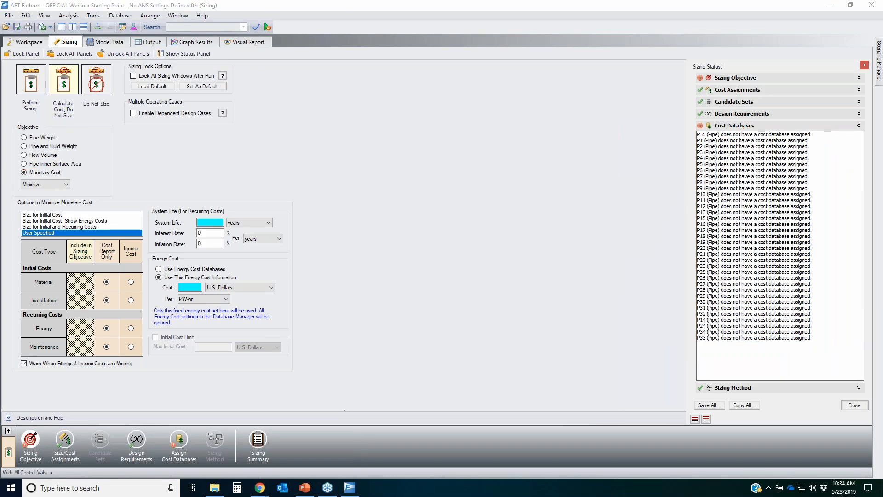
pyautogui.click(43, 137)
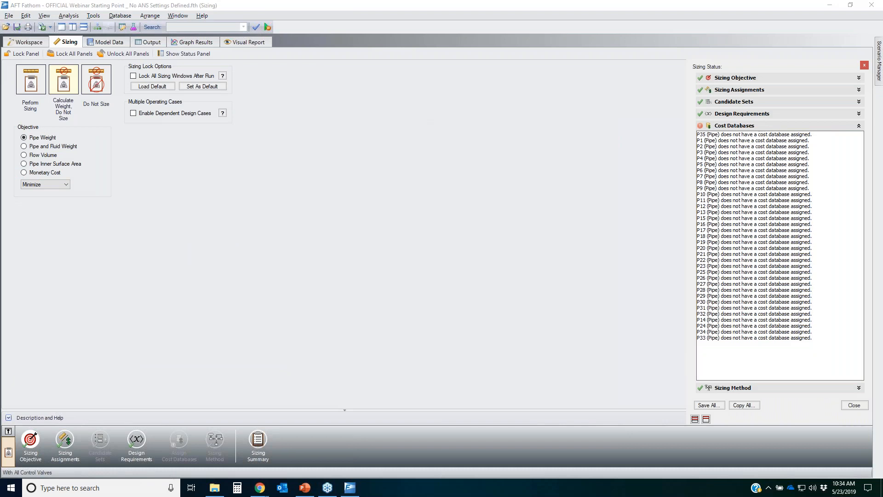
# Step: Switch the sizing mode to Perform Sizing and close the sizing status panel
pyautogui.moveTo(854, 128); pyautogui.dragTo(682, 349)
pyautogui.moveTo(704, 137); pyautogui.dragTo(857, 402)
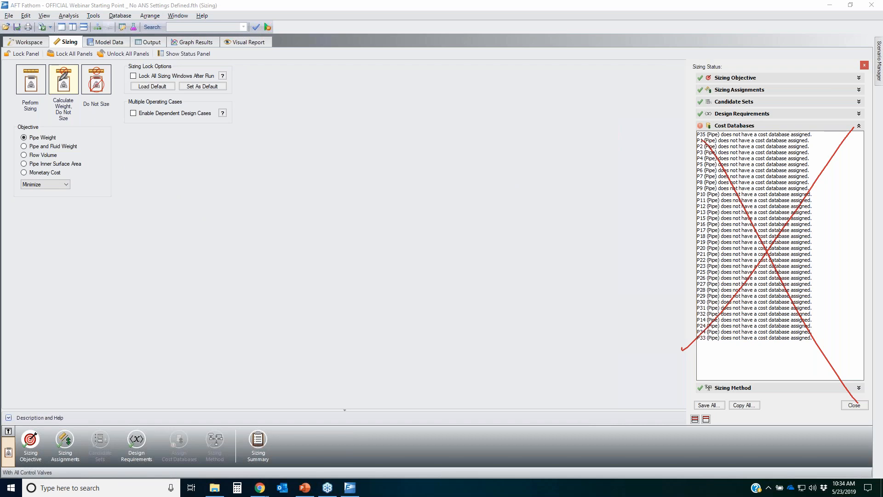
pyautogui.moveTo(52, 87)
pyautogui.mouseDown()
pyautogui.moveTo(51, 69)
pyautogui.moveTo(66, 63)
pyautogui.moveTo(75, 93)
pyautogui.moveTo(63, 61)
pyautogui.mouseUp()
pyautogui.press('Escape')
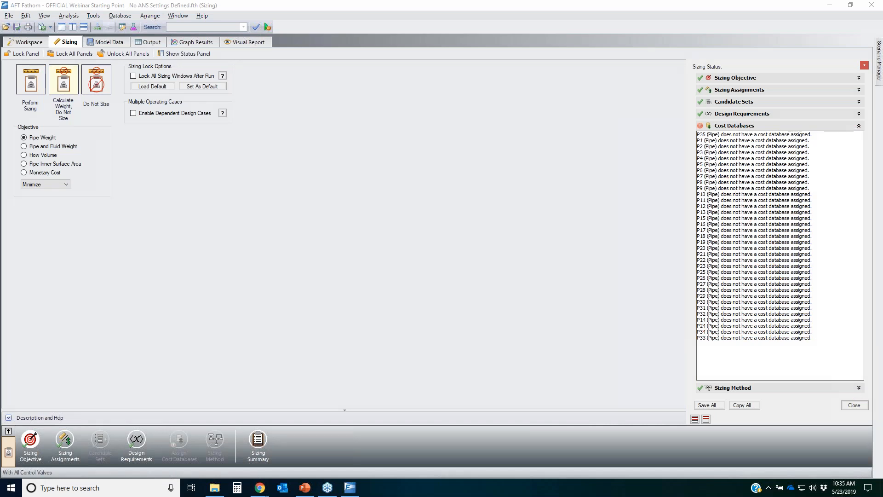
pyautogui.click(29, 85)
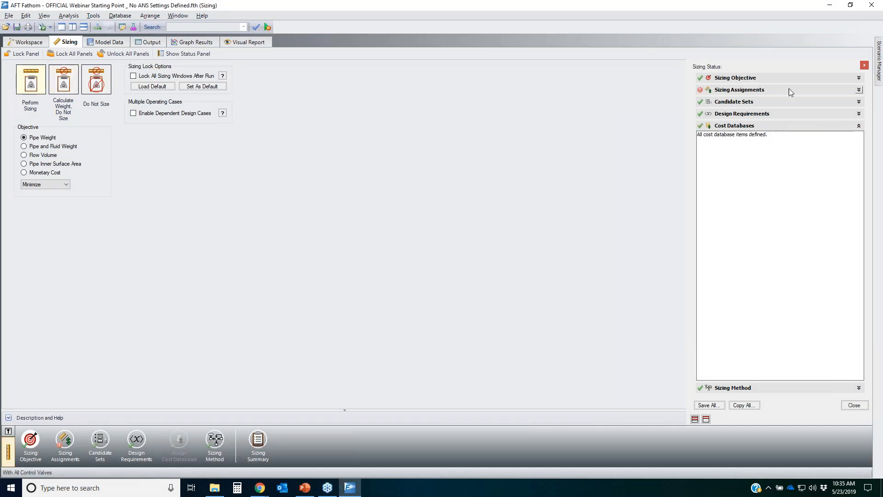
pyautogui.click(864, 66)
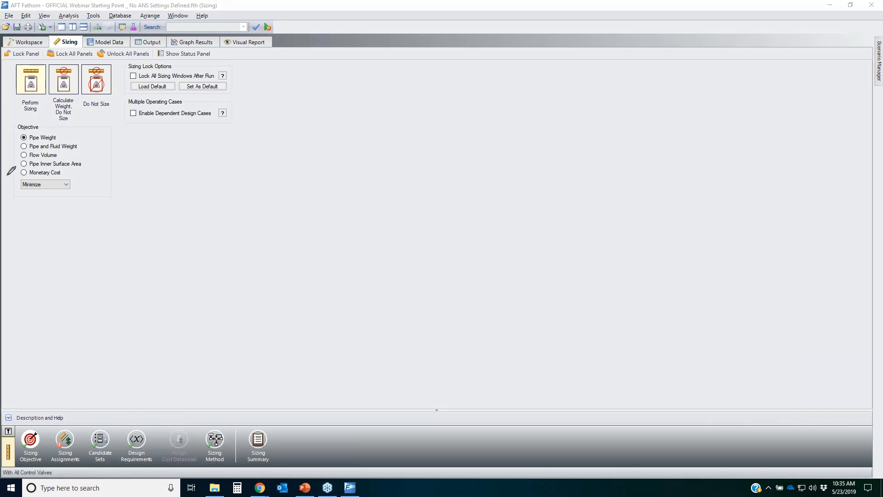
# Step: Examine the available sizing objectives and the Minimize/Maximize choice for the Pipe Weight objective
pyautogui.moveTo(2, 178); pyautogui.dragTo(92, 174)
pyautogui.moveTo(3, 165); pyautogui.dragTo(105, 185)
pyautogui.moveTo(73, 161); pyautogui.dragTo(2, 182)
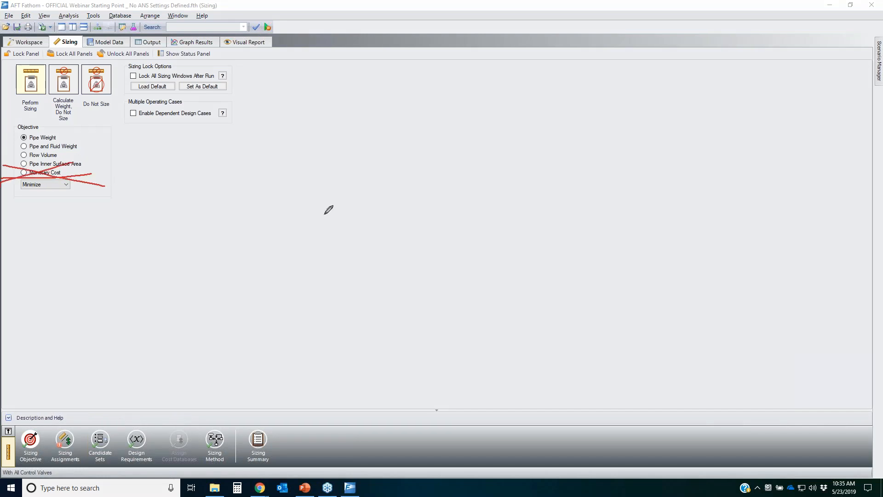
pyautogui.click(741, 215)
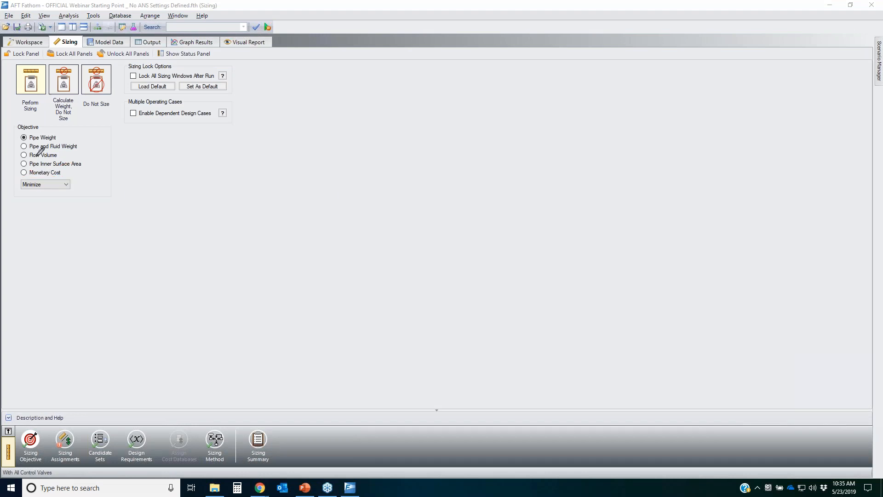
pyautogui.moveTo(55, 138)
pyautogui.mouseDown()
pyautogui.moveTo(85, 123)
pyautogui.moveTo(94, 137)
pyautogui.mouseUp()
pyautogui.moveTo(58, 158); pyautogui.dragTo(150, 142)
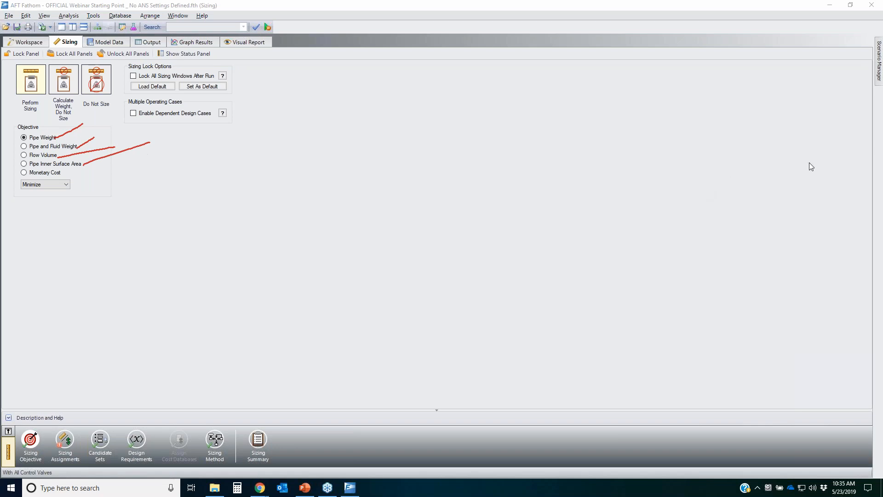
pyautogui.click(881, 184)
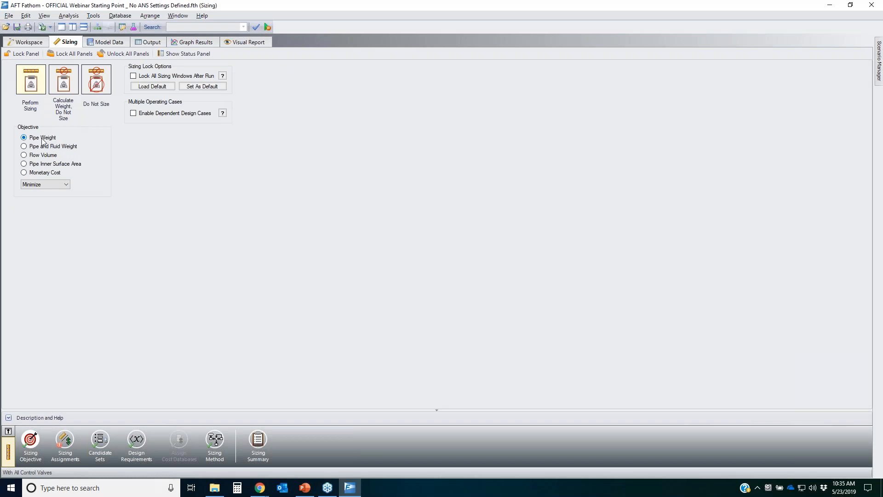
pyautogui.click(48, 184)
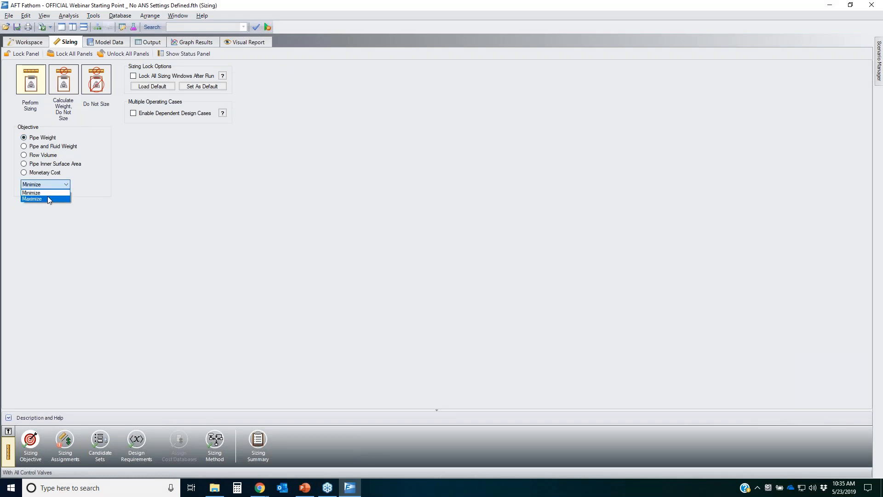
pyautogui.click(138, 180)
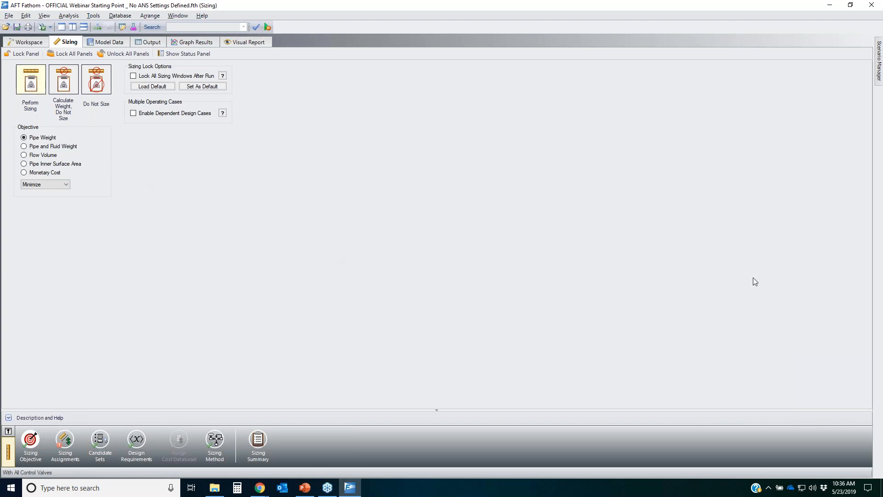
# Step: Open Sizing Assignments and move all pipes to Do Not Size, Do Not Include in Weight
pyautogui.moveTo(57, 427)
pyautogui.mouseDown()
pyautogui.moveTo(91, 432)
pyautogui.moveTo(78, 423)
pyautogui.mouseUp()
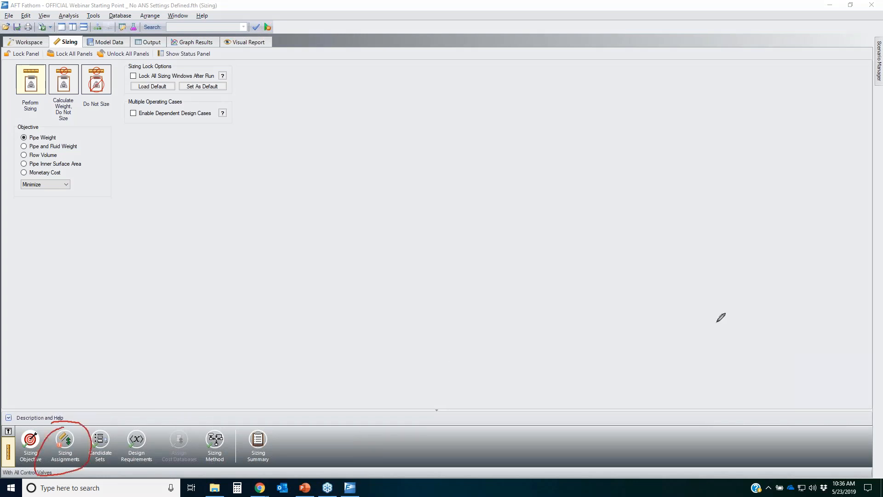
pyautogui.click(65, 440)
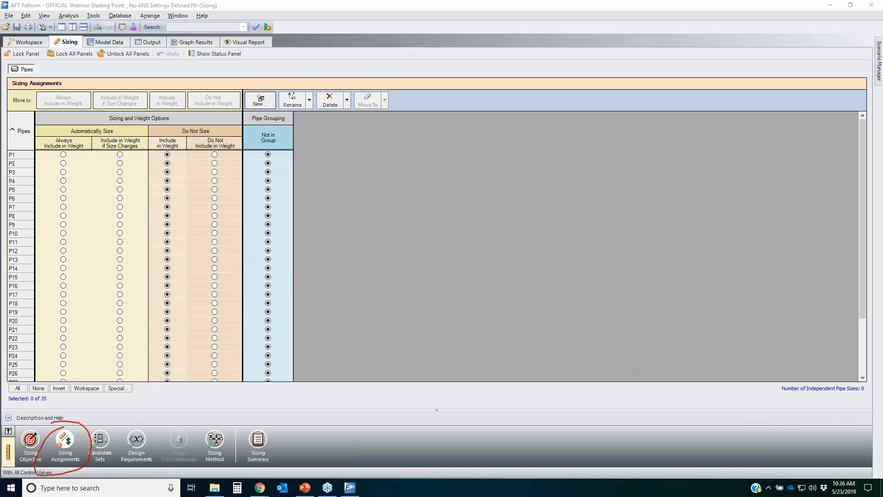
pyautogui.moveTo(268, 154)
pyautogui.mouseDown()
pyautogui.moveTo(19, 161)
pyautogui.moveTo(7, 320)
pyautogui.moveTo(84, 377)
pyautogui.moveTo(334, 225)
pyautogui.moveTo(258, 159)
pyautogui.mouseUp()
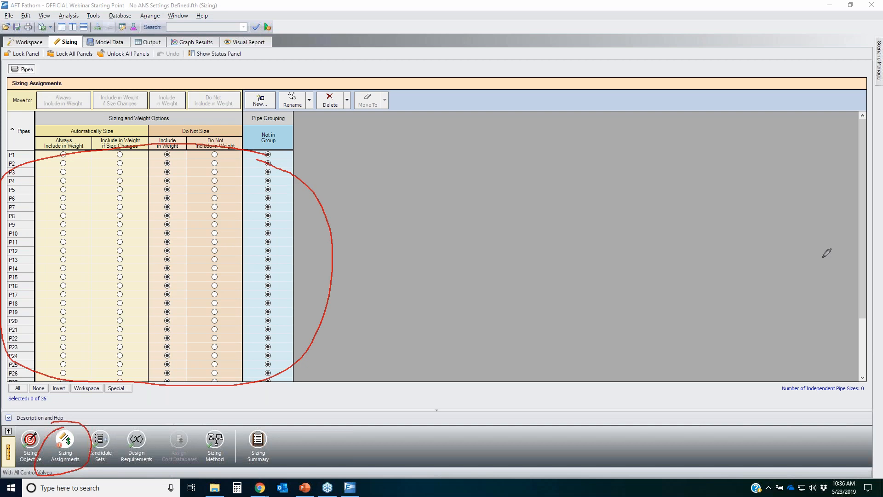
pyautogui.press('Escape')
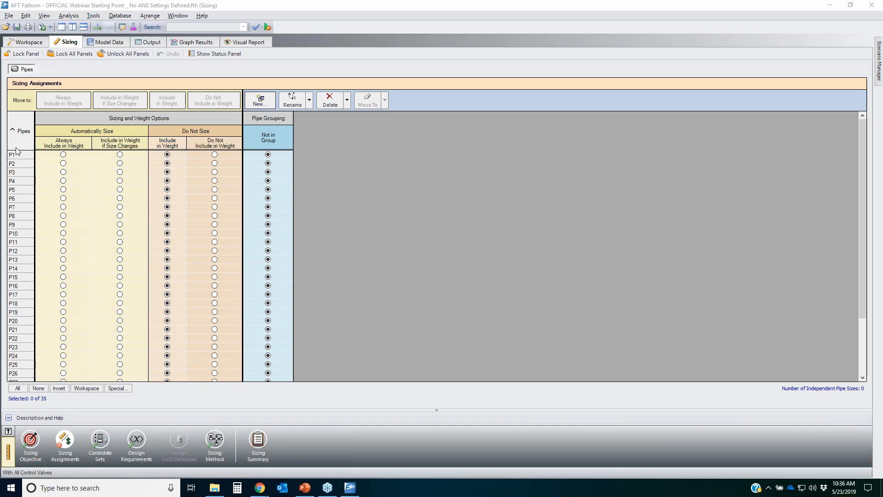
pyautogui.click(17, 387)
pyautogui.click(213, 101)
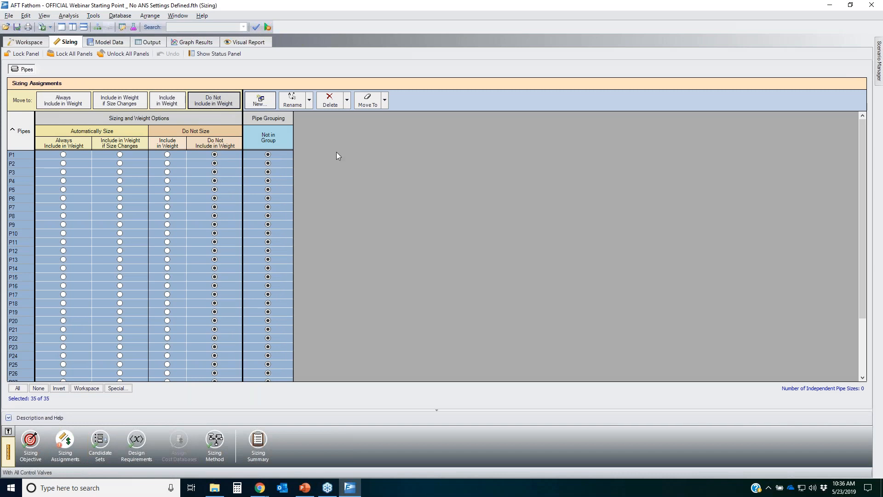
# Step: Set pipes P1 through P5 to Automatically Size, Always Include in Weight
pyautogui.click(13, 155)
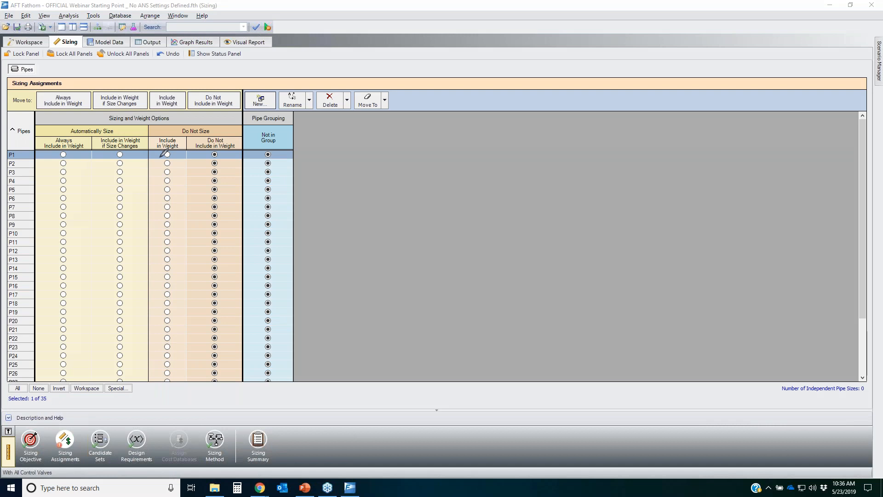
pyautogui.moveTo(293, 128); pyautogui.dragTo(245, 178)
pyautogui.moveTo(233, 252)
pyautogui.mouseDown()
pyautogui.moveTo(289, 306)
pyautogui.moveTo(291, 154)
pyautogui.mouseUp()
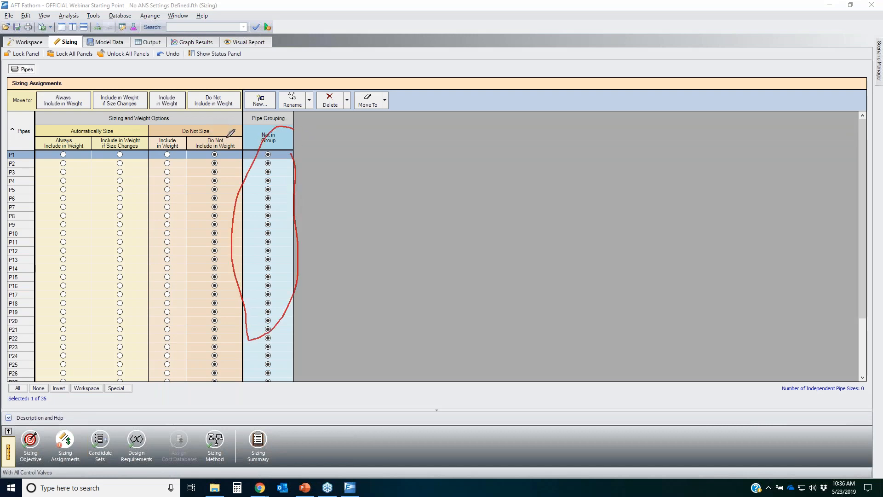
pyautogui.moveTo(228, 136)
pyautogui.mouseDown()
pyautogui.moveTo(230, 125)
pyautogui.moveTo(184, 123)
pyautogui.moveTo(236, 133)
pyautogui.moveTo(212, 138)
pyautogui.moveTo(253, 150)
pyautogui.mouseUp()
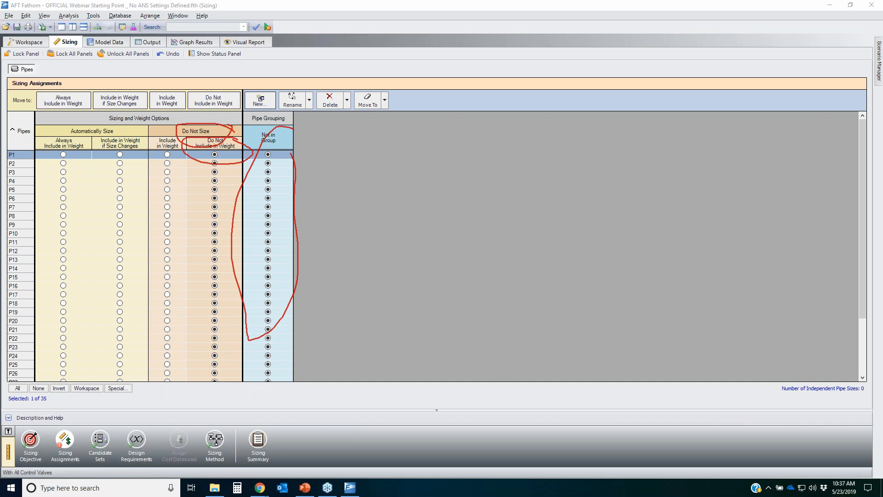
pyautogui.press('Escape')
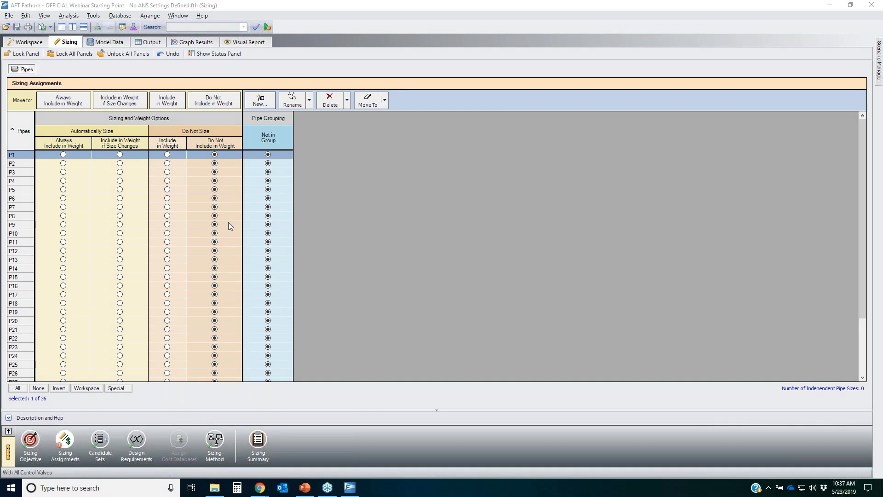
pyautogui.click(63, 154)
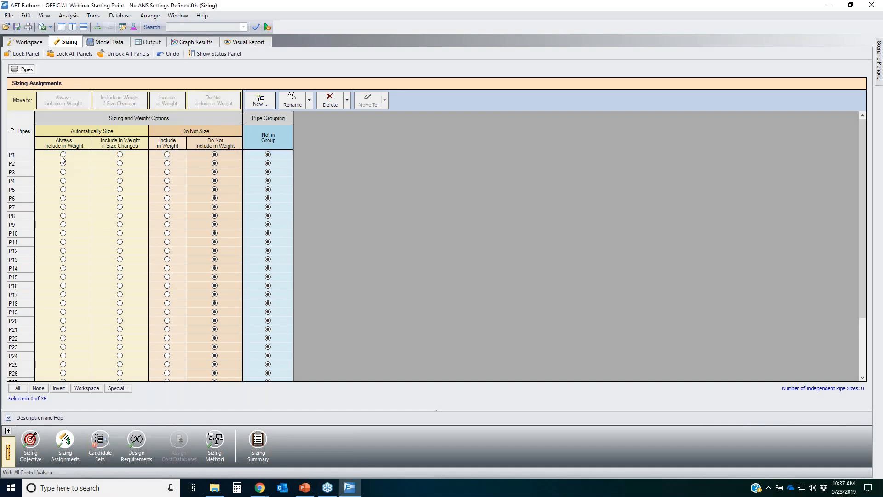
pyautogui.click(63, 163)
pyautogui.click(63, 172)
pyautogui.click(63, 181)
pyautogui.click(64, 190)
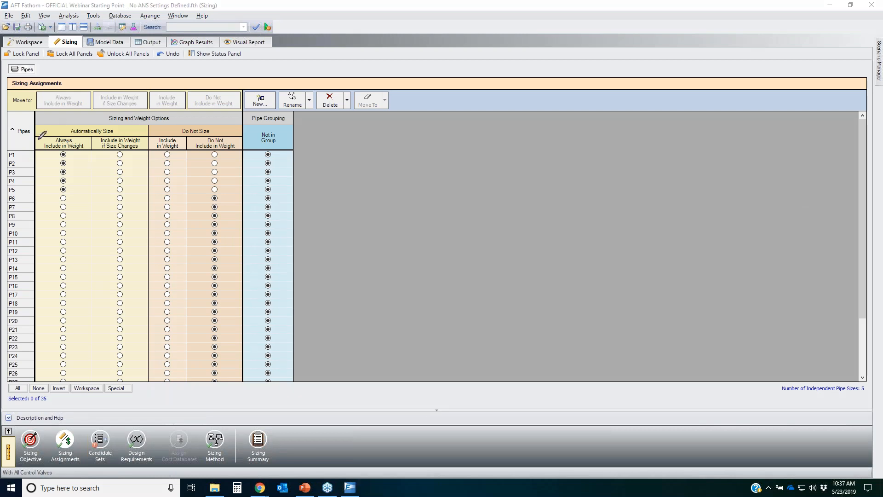
pyautogui.moveTo(90, 133)
pyautogui.mouseDown()
pyautogui.moveTo(42, 146)
pyautogui.moveTo(73, 130)
pyautogui.moveTo(62, 124)
pyautogui.mouseUp()
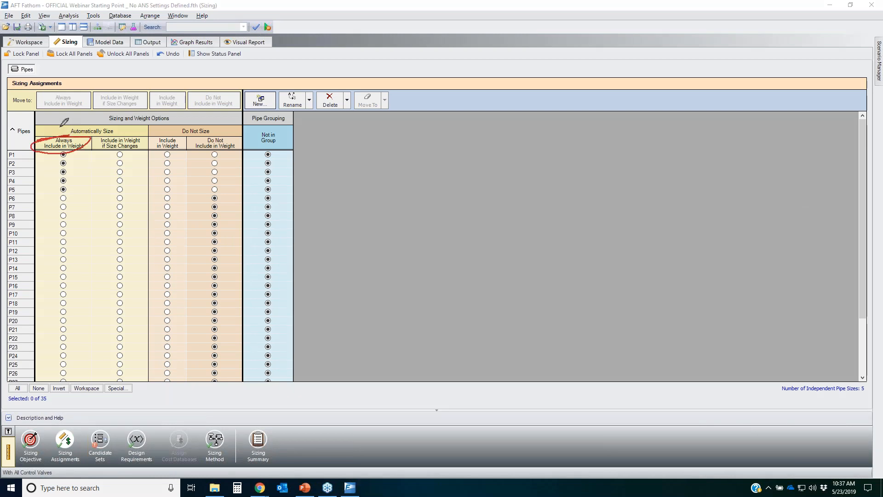
pyautogui.moveTo(121, 124); pyautogui.dragTo(116, 114)
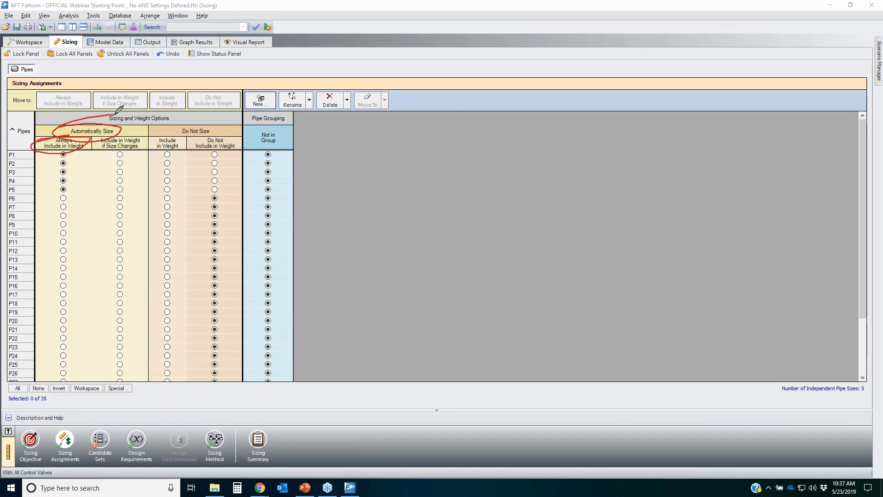
# Step: Examine the pipe network layout in the workspace to see which pipes the sizing covers
pyautogui.click(855, 201)
pyautogui.moveTo(91, 139)
pyautogui.mouseDown()
pyautogui.moveTo(146, 137)
pyautogui.moveTo(101, 148)
pyautogui.moveTo(91, 138)
pyautogui.mouseUp()
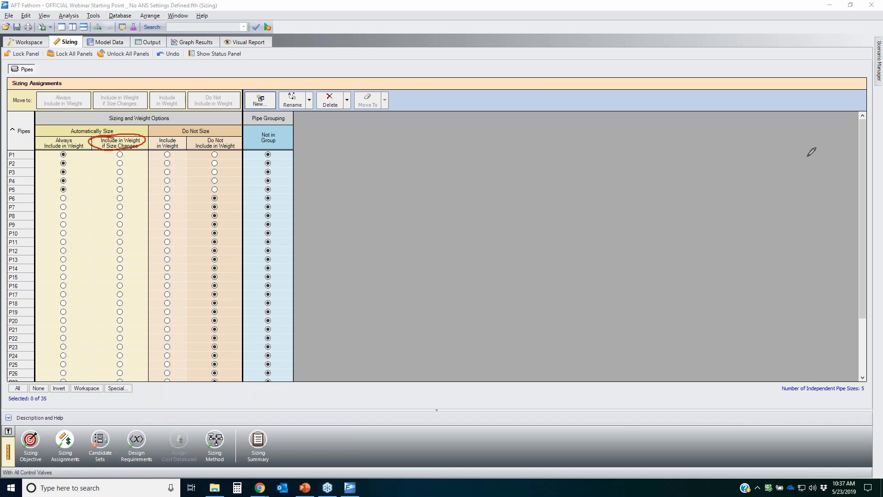
pyautogui.press('Escape')
pyautogui.click(27, 42)
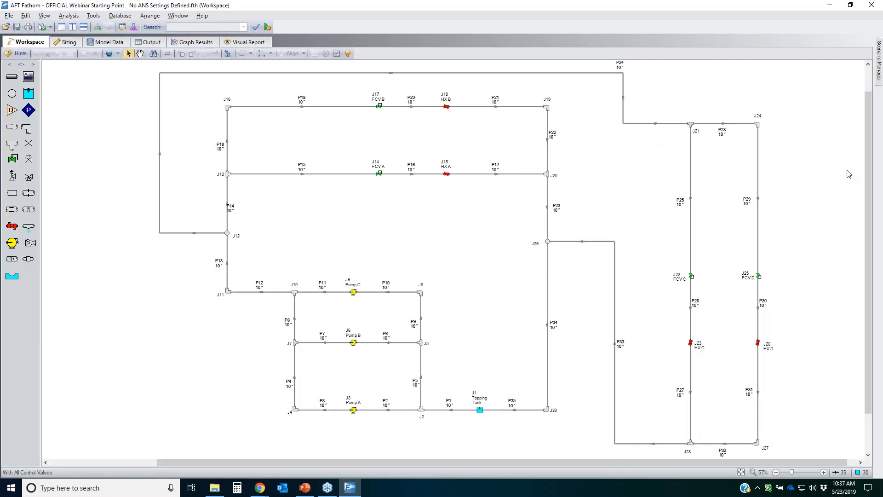
pyautogui.hotkey('ctrl', '2')
pyautogui.moveTo(205, 96); pyautogui.dragTo(223, 314)
pyautogui.moveTo(251, 378)
pyautogui.mouseDown()
pyautogui.moveTo(526, 425)
pyautogui.moveTo(581, 302)
pyautogui.moveTo(550, 95)
pyautogui.moveTo(205, 93)
pyautogui.mouseUp()
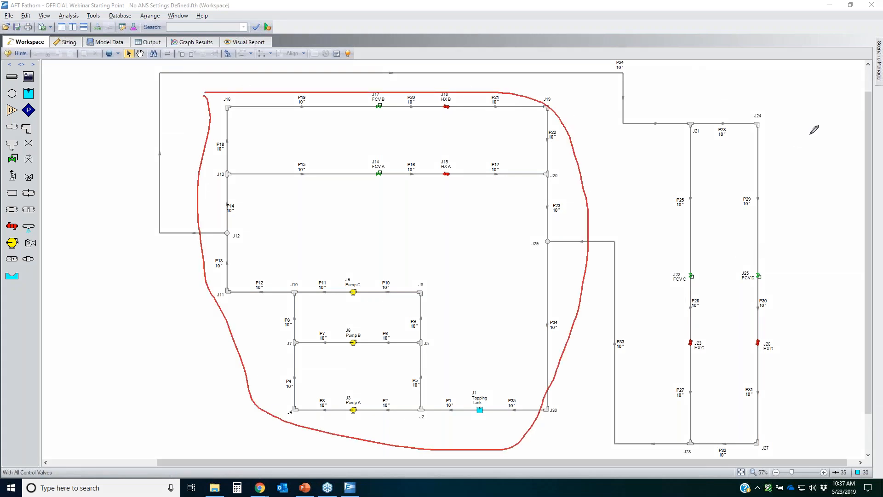
pyautogui.moveTo(821, 120)
pyautogui.mouseDown()
pyautogui.moveTo(626, 243)
pyautogui.moveTo(713, 423)
pyautogui.moveTo(843, 326)
pyautogui.mouseUp()
pyautogui.moveTo(836, 174); pyautogui.dragTo(812, 113)
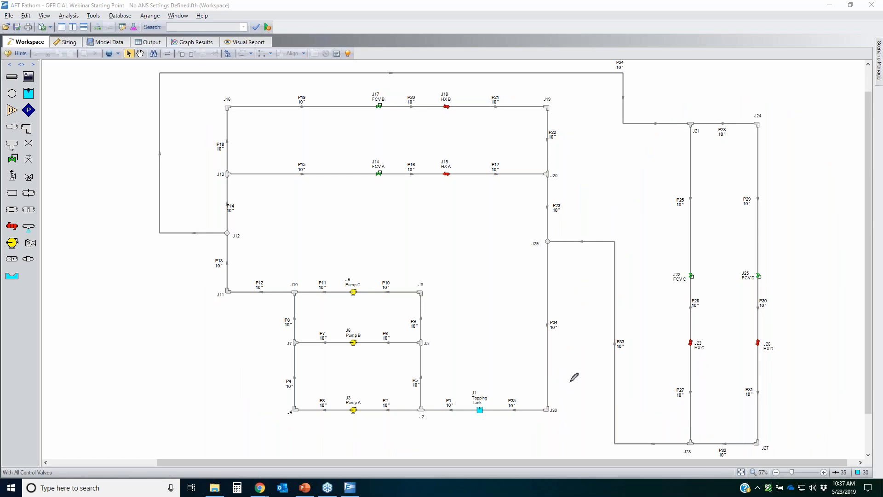
pyautogui.moveTo(578, 376)
pyautogui.mouseDown()
pyautogui.moveTo(524, 360)
pyautogui.moveTo(544, 418)
pyautogui.moveTo(578, 376)
pyautogui.mouseUp()
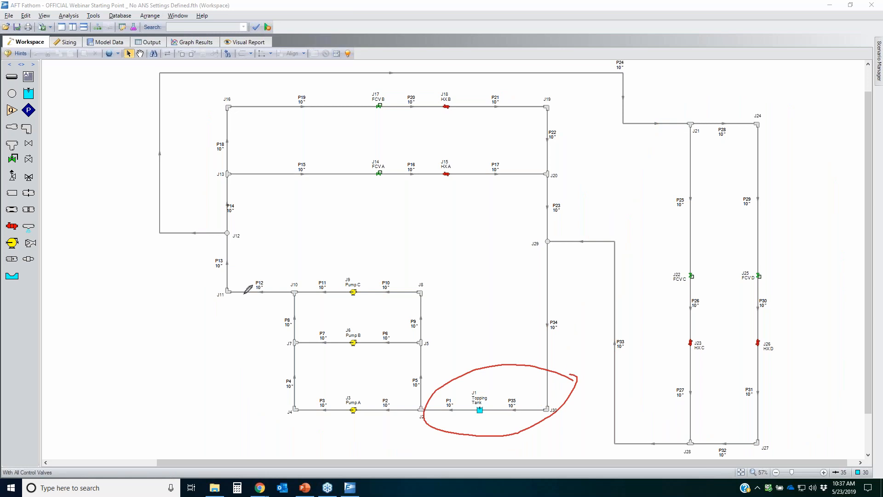
pyautogui.moveTo(215, 263); pyautogui.dragTo(256, 265)
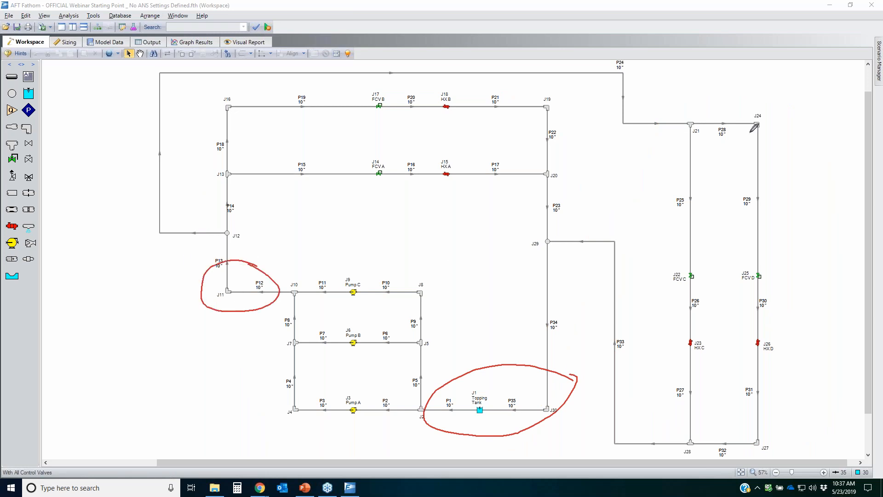
pyautogui.moveTo(788, 110)
pyautogui.mouseDown()
pyautogui.moveTo(648, 201)
pyautogui.moveTo(656, 467)
pyautogui.moveTo(826, 373)
pyautogui.moveTo(809, 118)
pyautogui.moveTo(765, 102)
pyautogui.mouseUp()
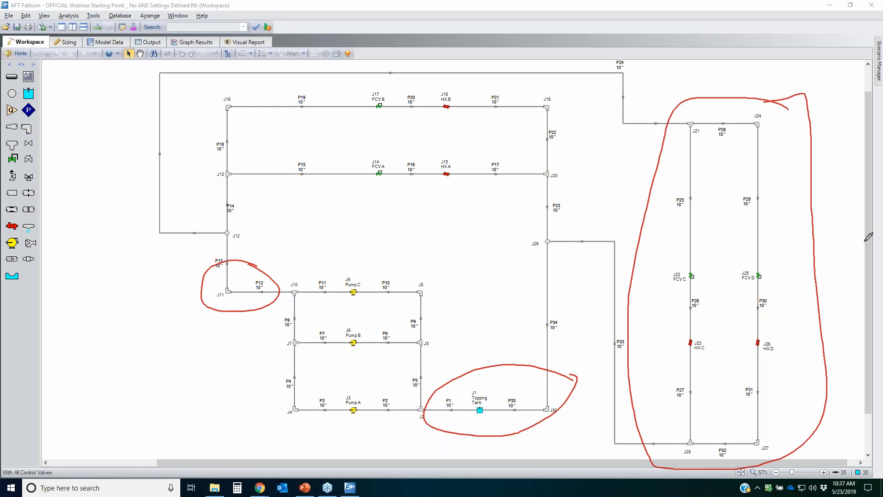
pyautogui.moveTo(417, 410)
pyautogui.mouseDown()
pyautogui.moveTo(534, 405)
pyautogui.moveTo(539, 262)
pyautogui.mouseUp()
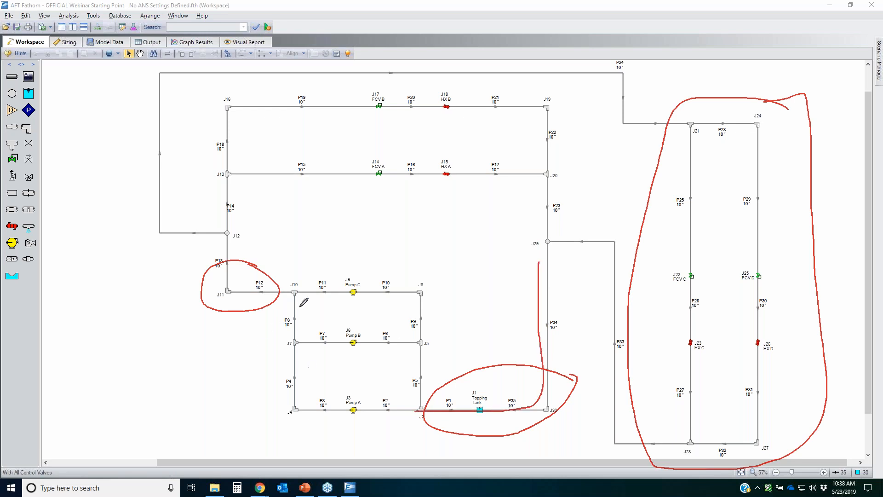
pyautogui.moveTo(291, 295); pyautogui.dragTo(221, 231)
pyautogui.press('Escape')
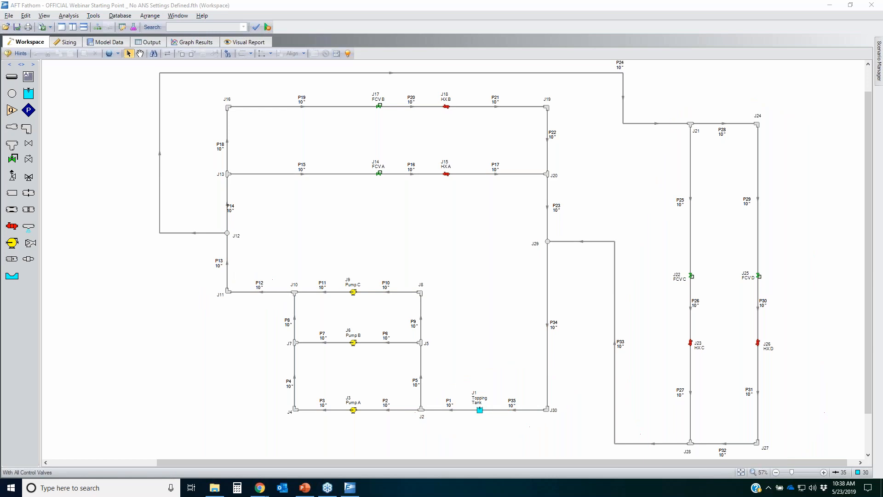
# Step: Select all pipes and move them to Do Not Size, Do Not Include in Weight
pyautogui.click(66, 42)
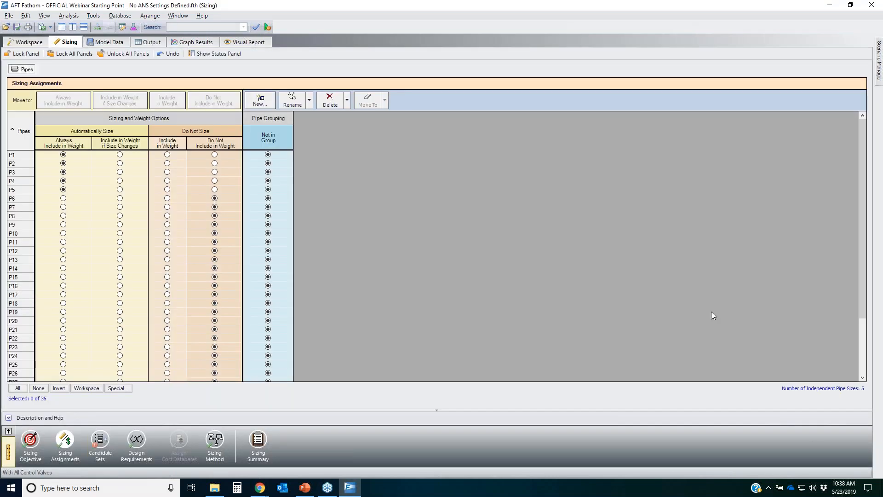
pyautogui.click(17, 388)
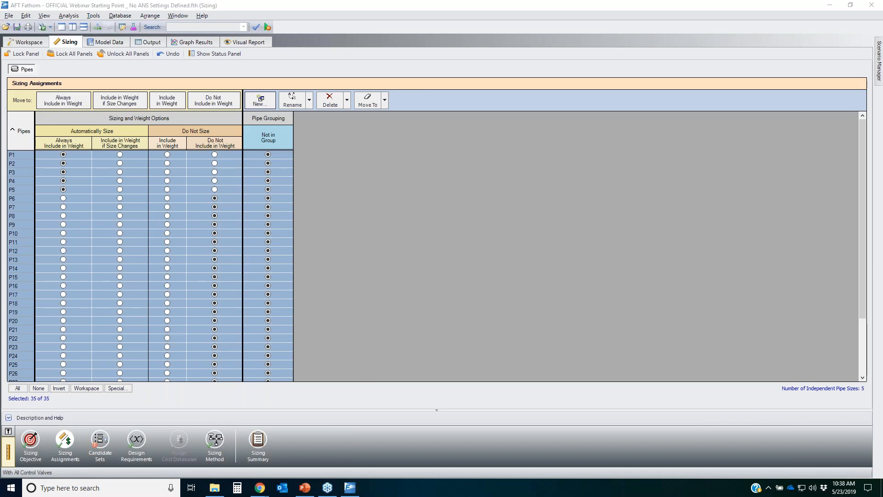
pyautogui.moveTo(98, 132)
pyautogui.mouseDown()
pyautogui.moveTo(88, 149)
pyautogui.moveTo(153, 137)
pyautogui.mouseUp()
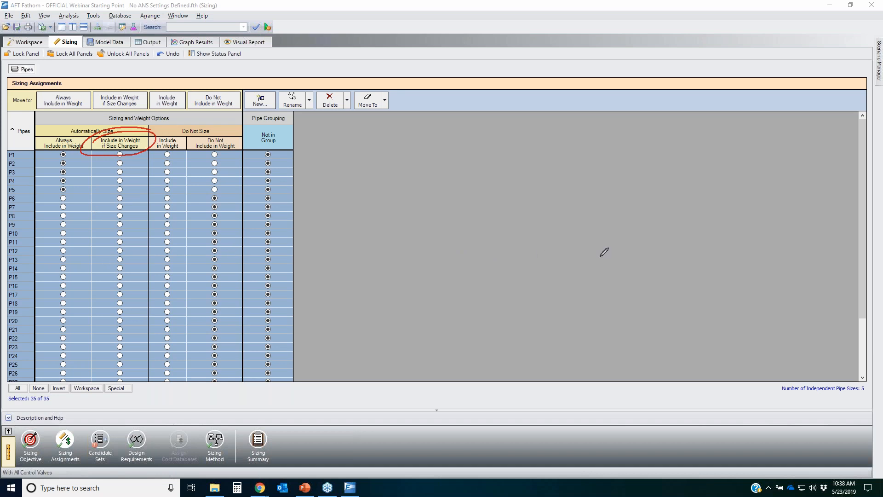
pyautogui.moveTo(72, 197); pyautogui.dragTo(33, 288)
pyautogui.moveTo(56, 382)
pyautogui.mouseDown()
pyautogui.moveTo(89, 204)
pyautogui.moveTo(75, 198)
pyautogui.mouseUp()
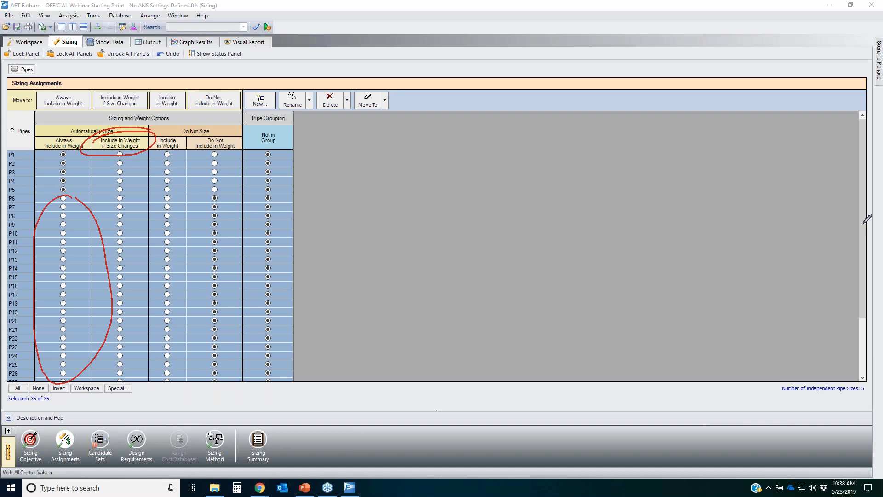
pyautogui.press('Escape')
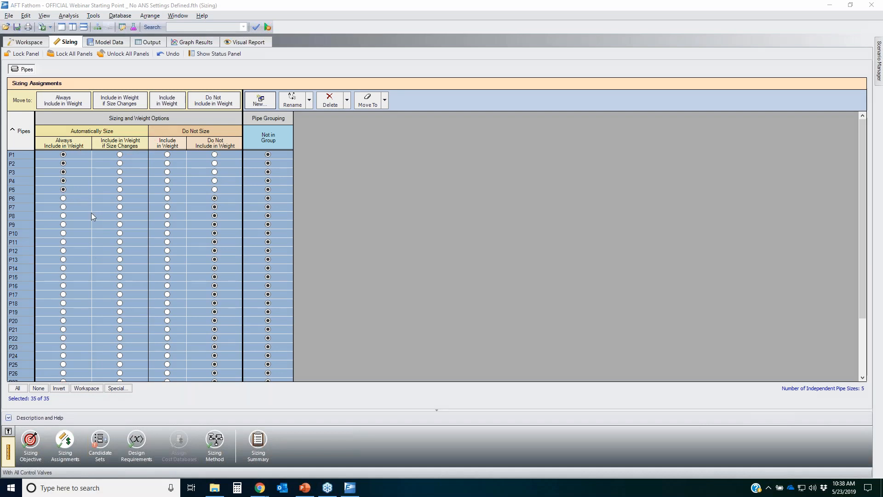
pyautogui.click(221, 104)
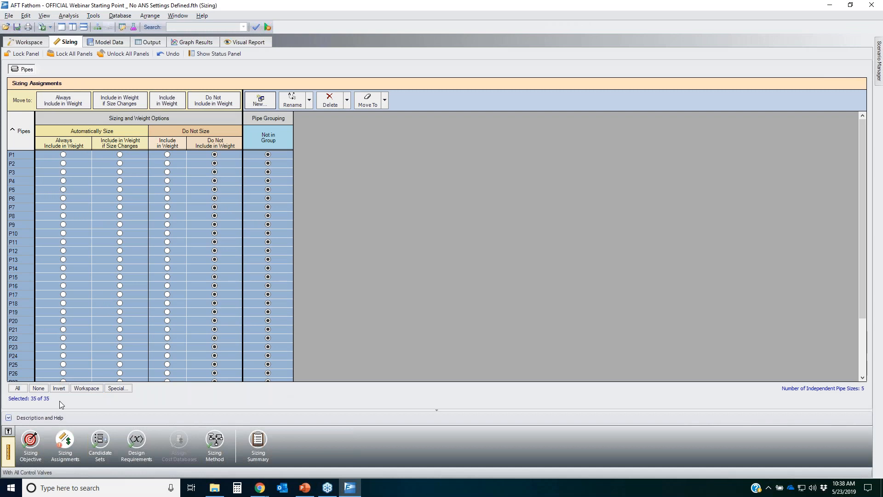
pyautogui.click(39, 388)
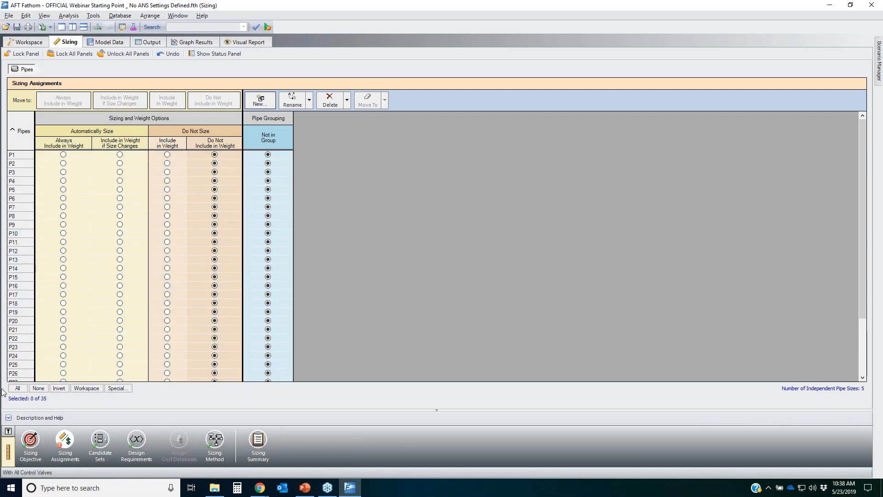
# Step: Select all pipes and move them to Automatically Size, Always Include in Weight
pyautogui.click(19, 389)
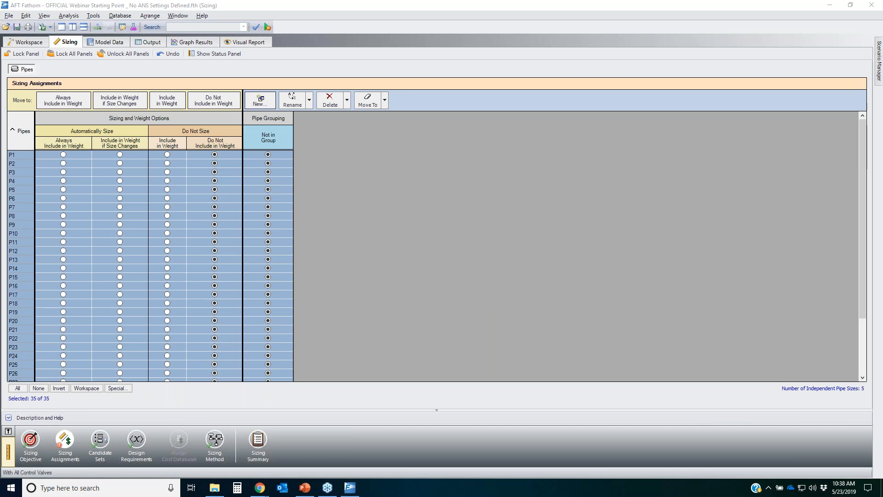
pyautogui.moveTo(41, 98)
pyautogui.mouseDown()
pyautogui.moveTo(94, 107)
pyautogui.moveTo(42, 98)
pyautogui.mouseUp()
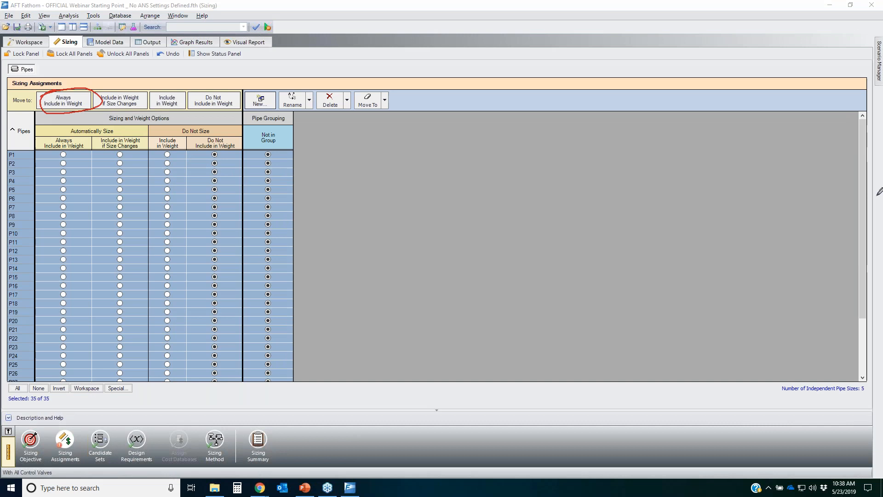
pyautogui.click(70, 104)
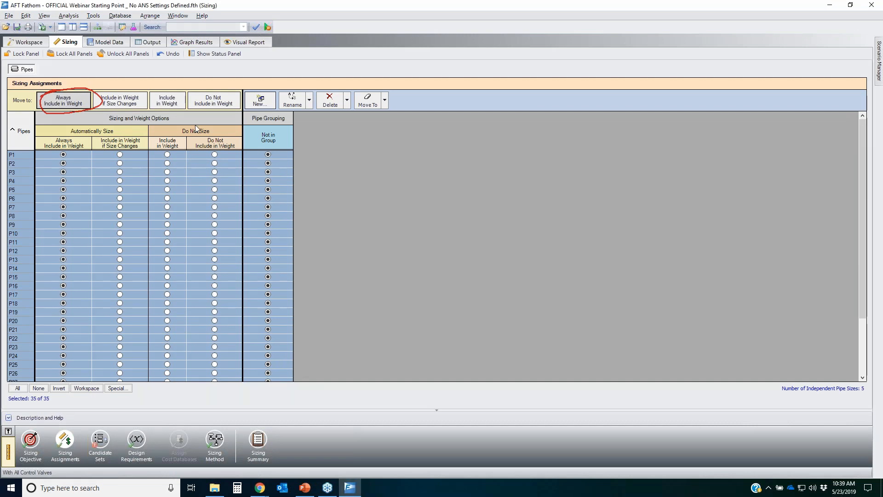
pyautogui.click(857, 179)
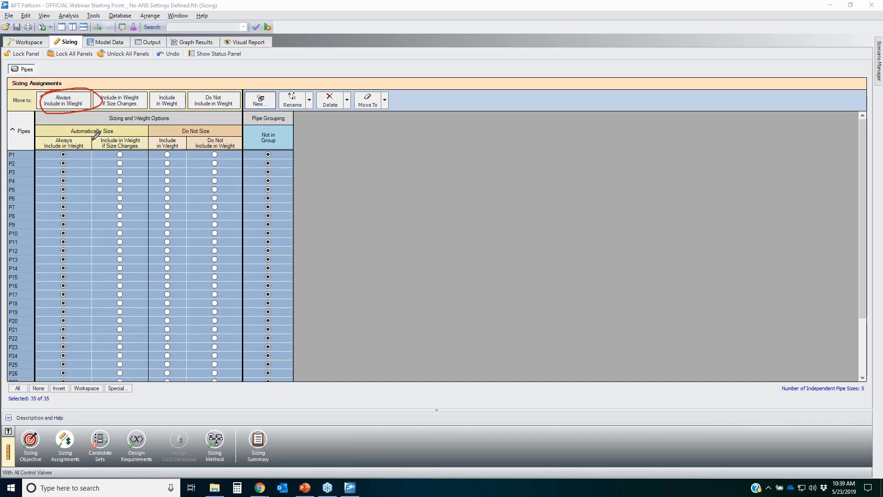
pyautogui.moveTo(94, 140)
pyautogui.mouseDown()
pyautogui.moveTo(22, 229)
pyautogui.moveTo(20, 413)
pyautogui.moveTo(63, 411)
pyautogui.mouseUp()
pyautogui.moveTo(86, 365); pyautogui.dragTo(98, 132)
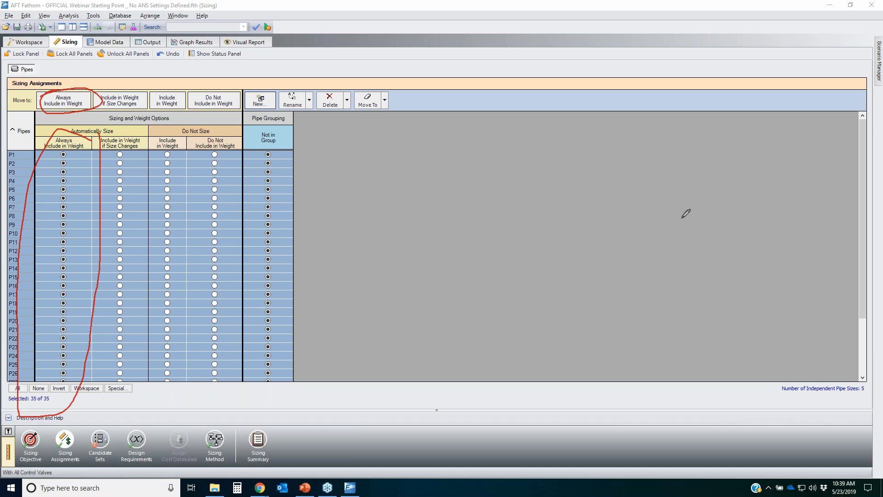
pyautogui.press('Escape')
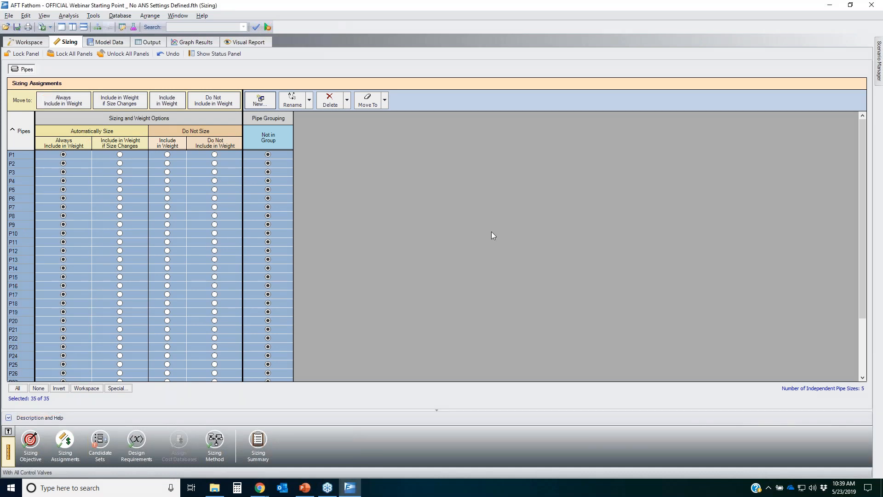
# Step: Examine the control valve and heat exchanger branches in the workspace model
pyautogui.click(33, 42)
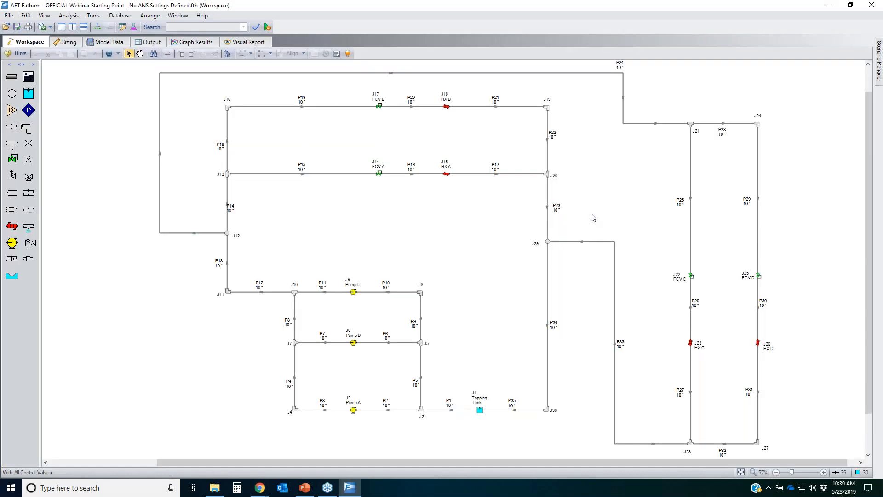
pyautogui.hotkey('ctrl', '2')
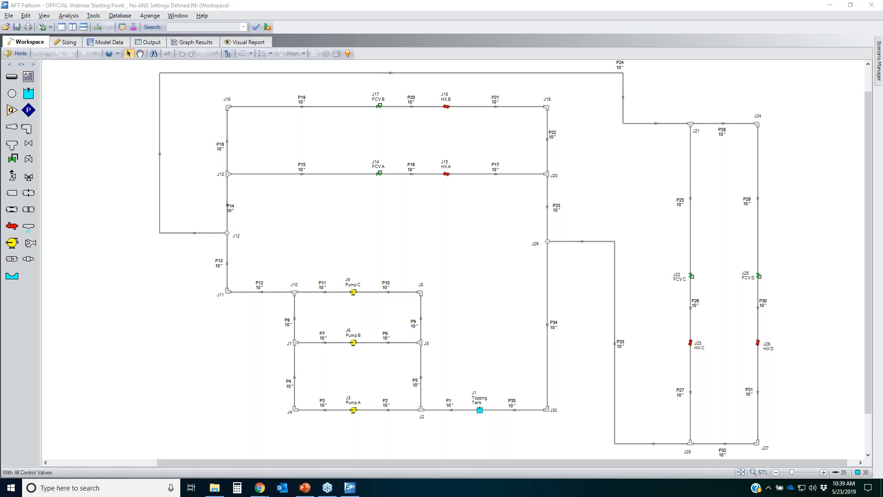
pyautogui.moveTo(831, 467); pyautogui.dragTo(850, 462)
pyautogui.moveTo(505, 161)
pyautogui.mouseDown()
pyautogui.moveTo(394, 145)
pyautogui.moveTo(323, 150)
pyautogui.moveTo(515, 150)
pyautogui.moveTo(508, 153)
pyautogui.mouseUp()
pyautogui.moveTo(506, 92)
pyautogui.mouseDown()
pyautogui.moveTo(339, 94)
pyautogui.moveTo(506, 92)
pyautogui.mouseUp()
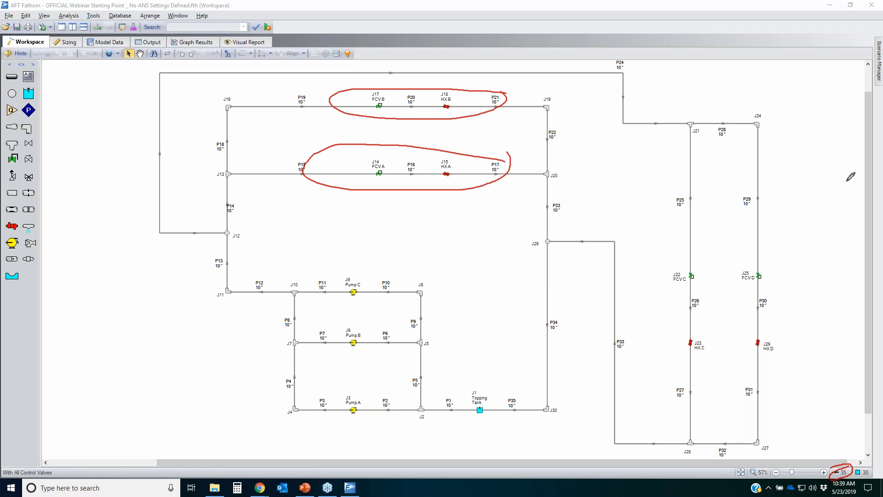
pyautogui.press('Escape')
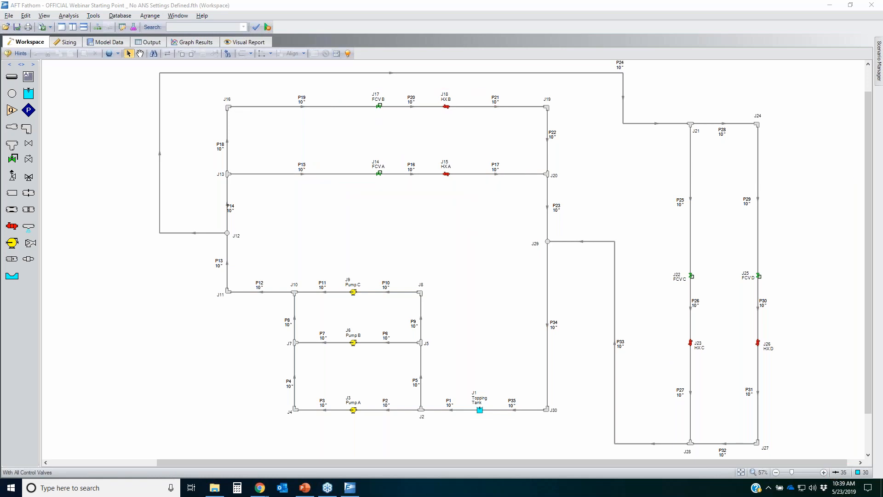
pyautogui.click(69, 41)
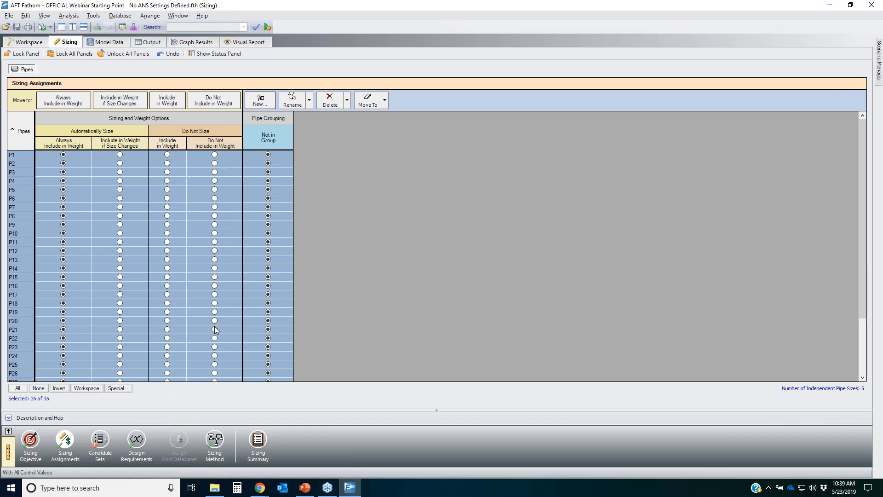
# Step: Reopen Sizing Assignments and review the independent pipe size count and the Pipe Grouping column
pyautogui.click(31, 440)
pyautogui.click(65, 441)
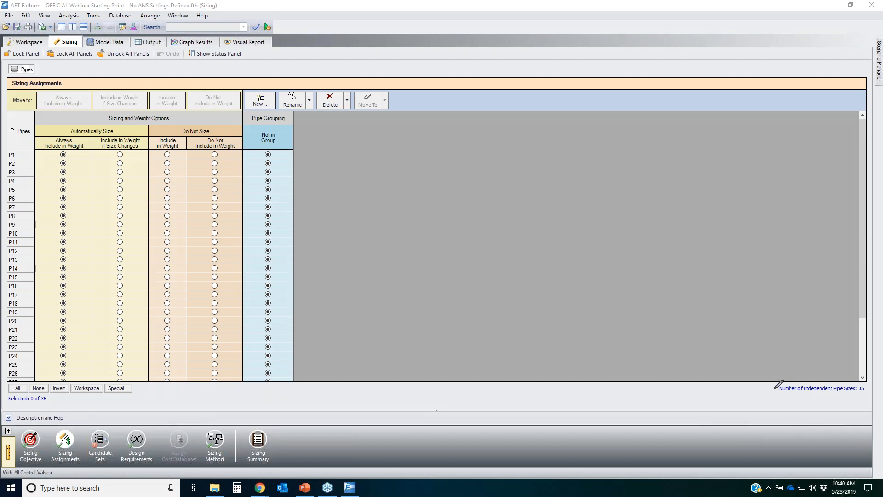
pyautogui.moveTo(772, 384)
pyautogui.mouseDown()
pyautogui.moveTo(876, 380)
pyautogui.moveTo(851, 403)
pyautogui.mouseUp()
pyautogui.moveTo(774, 400); pyautogui.dragTo(800, 380)
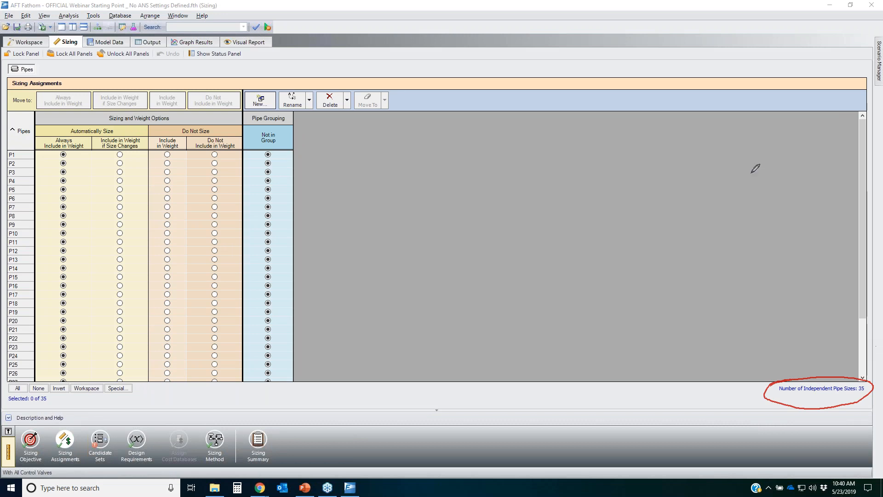
pyautogui.moveTo(249, 114)
pyautogui.mouseDown()
pyautogui.moveTo(316, 119)
pyautogui.moveTo(251, 135)
pyautogui.moveTo(260, 113)
pyautogui.mouseUp()
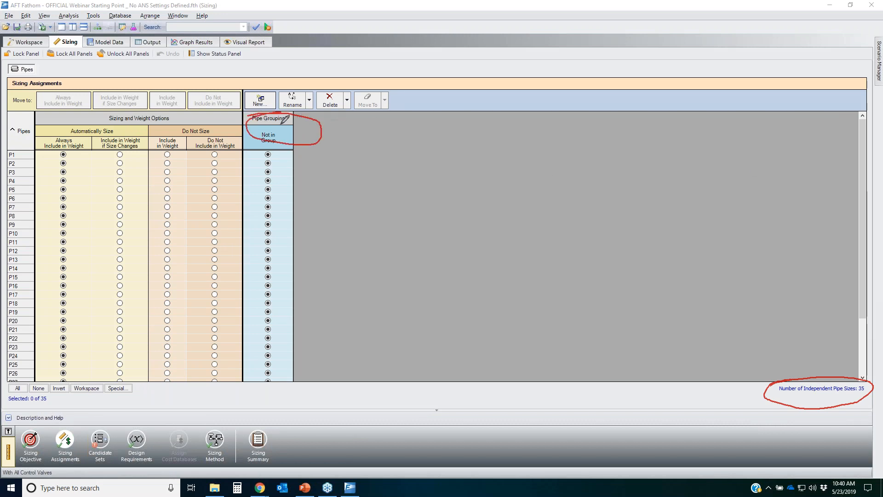
pyautogui.moveTo(309, 126)
pyautogui.mouseDown()
pyautogui.moveTo(276, 136)
pyautogui.moveTo(336, 121)
pyautogui.mouseUp()
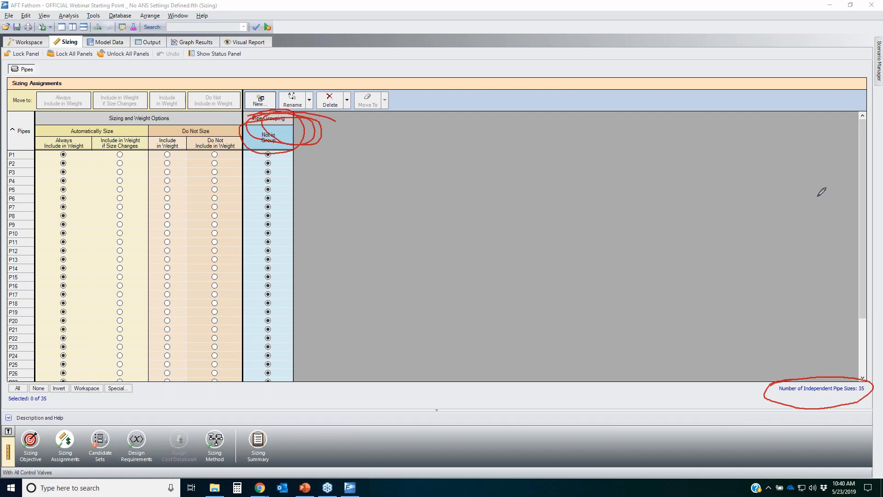
pyautogui.press('Escape')
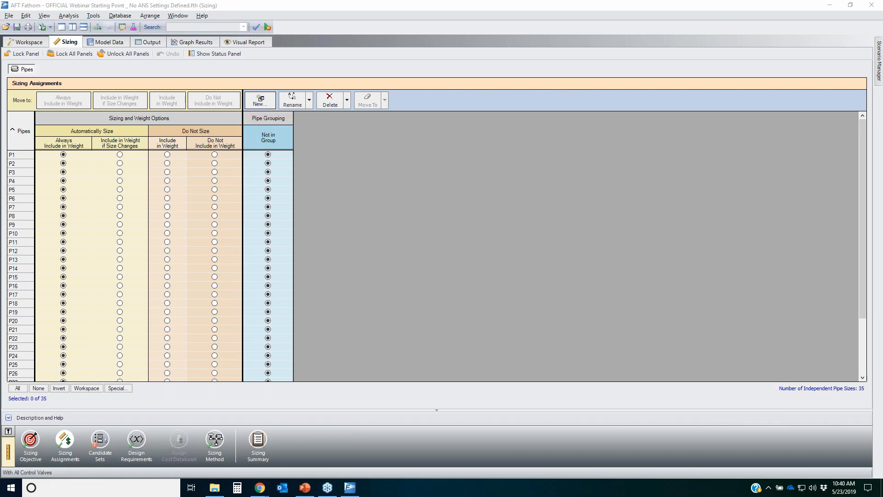
# Step: Dock the Sizing window beside the Workspace and zoom the workspace out to fit the model
pyautogui.click(29, 40)
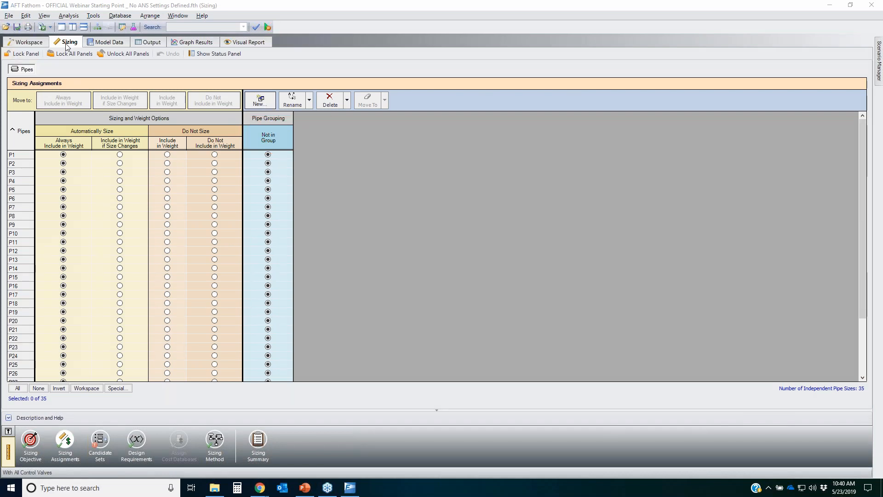
pyautogui.moveTo(338, 140); pyautogui.dragTo(480, 267)
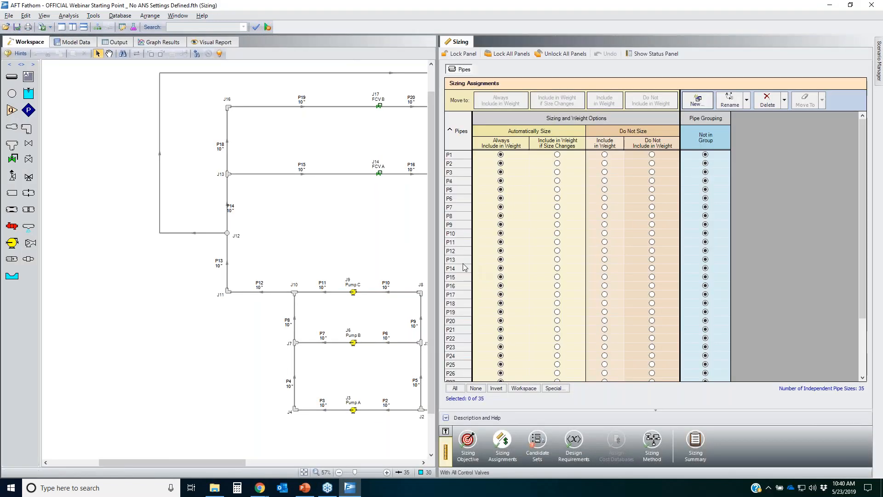
pyautogui.click(304, 472)
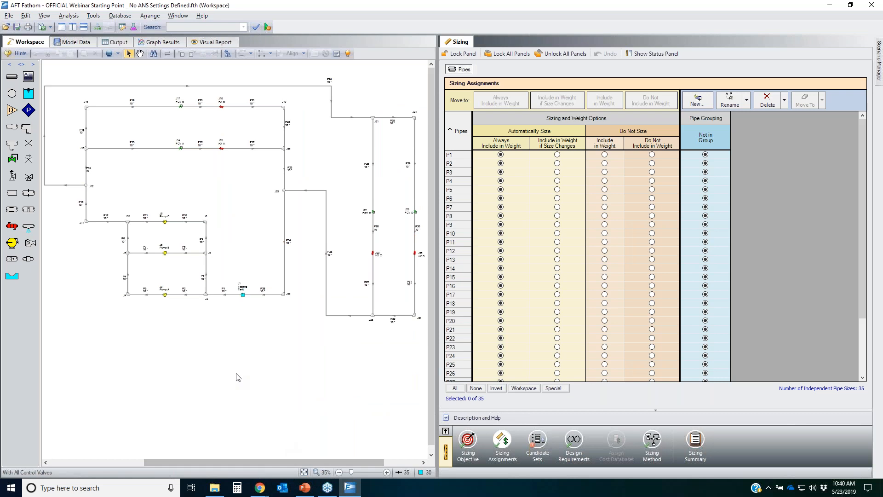
pyautogui.click(772, 289)
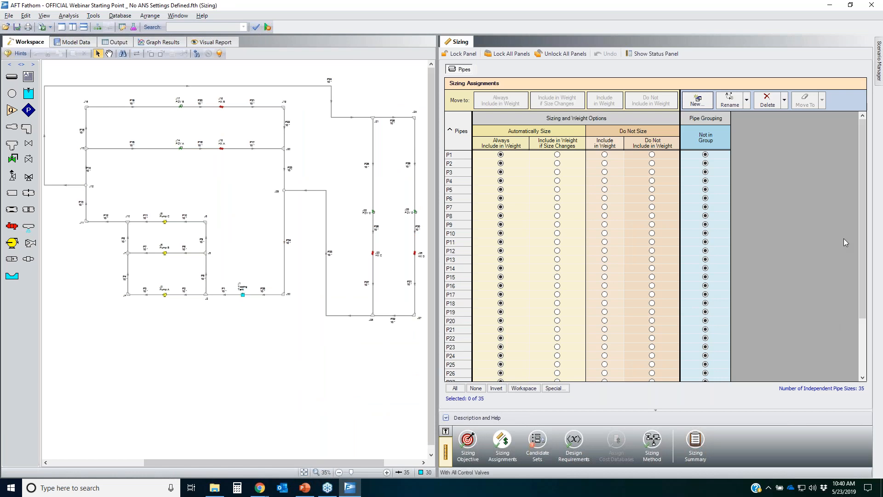
pyautogui.click(881, 225)
pyautogui.moveTo(763, 385)
pyautogui.mouseDown()
pyautogui.moveTo(781, 379)
pyautogui.moveTo(841, 404)
pyautogui.moveTo(824, 373)
pyautogui.mouseUp()
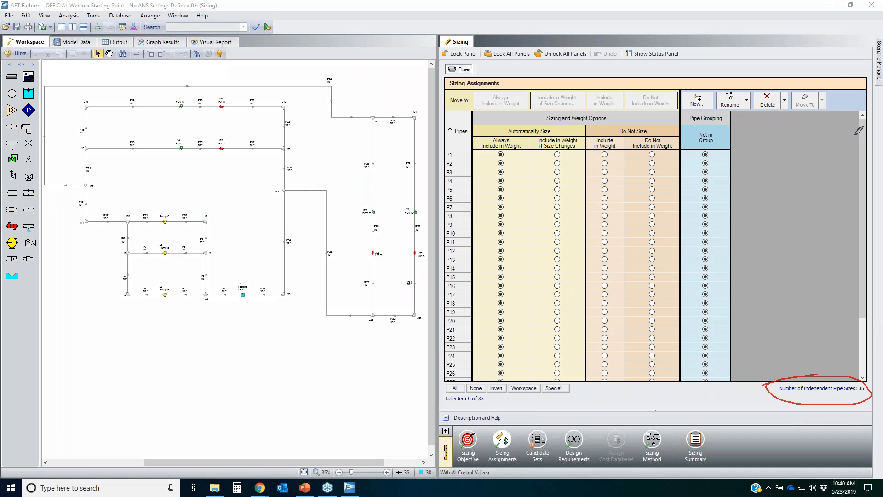
pyautogui.press('Escape')
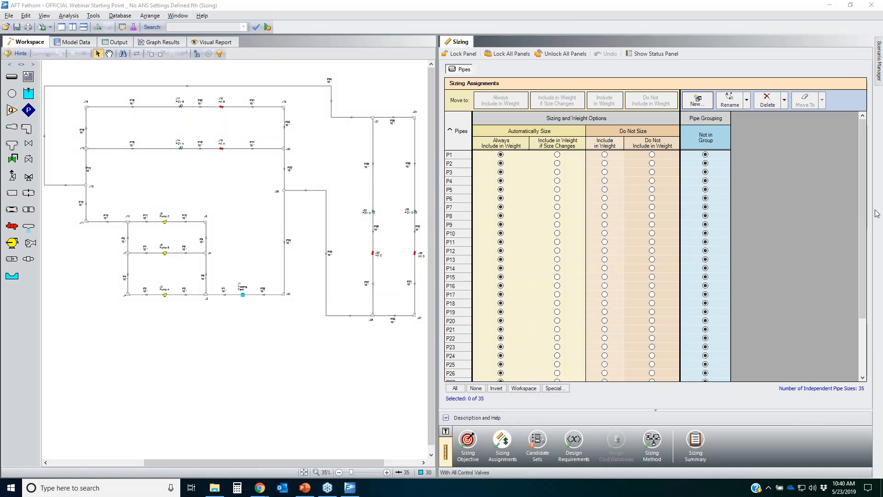
# Step: Create a new common size group named Main Header Pipes in the Pipe Grouping
pyautogui.hotkey('ctrl', '2')
pyautogui.moveTo(682, 94)
pyautogui.mouseDown()
pyautogui.moveTo(716, 87)
pyautogui.moveTo(685, 85)
pyautogui.mouseUp()
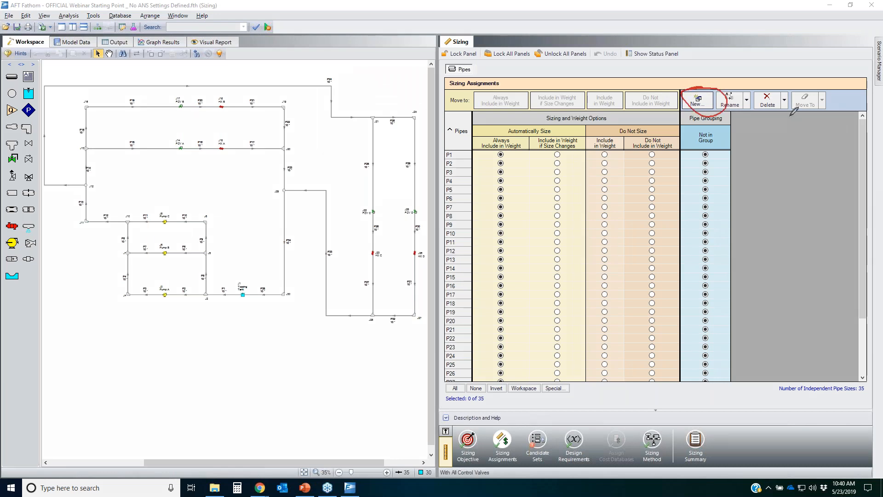
pyautogui.click(698, 102)
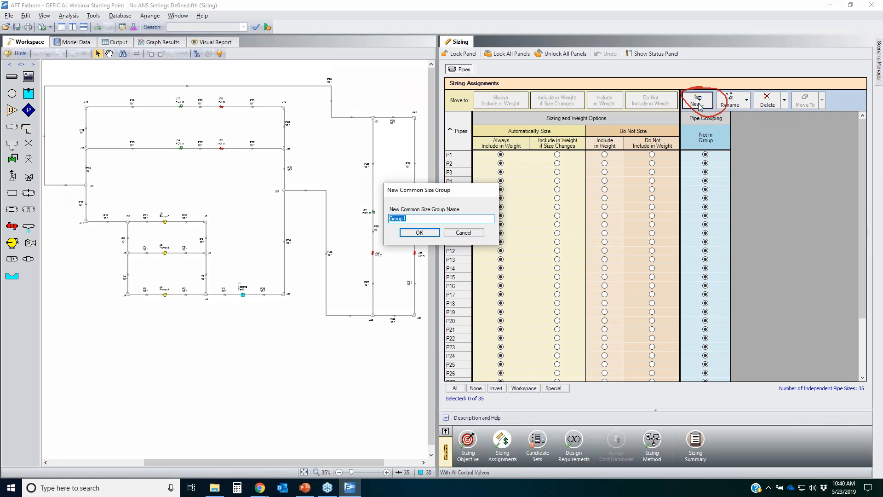
pyautogui.write('Main Header Pipes')
pyautogui.press('Return')
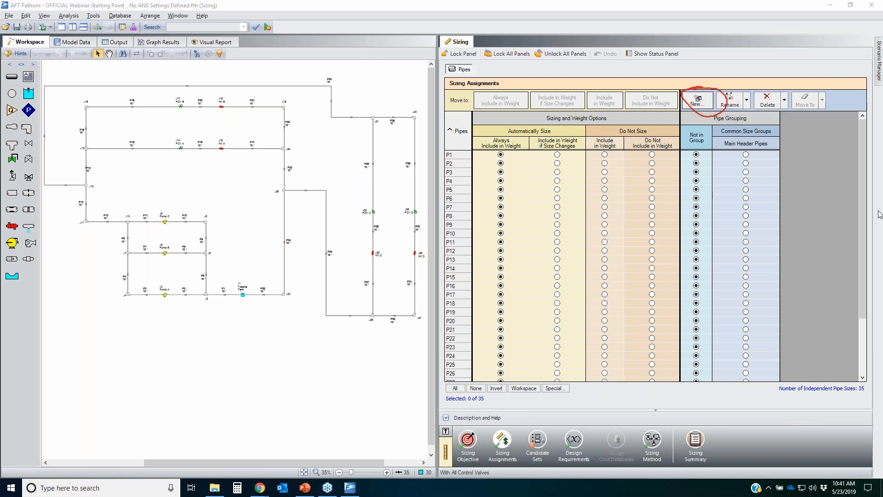
pyautogui.moveTo(92, 74)
pyautogui.mouseDown()
pyautogui.moveTo(263, 332)
pyautogui.moveTo(203, 59)
pyautogui.mouseUp()
pyautogui.moveTo(784, 144); pyautogui.dragTo(728, 176)
pyautogui.moveTo(719, 286); pyautogui.dragTo(784, 157)
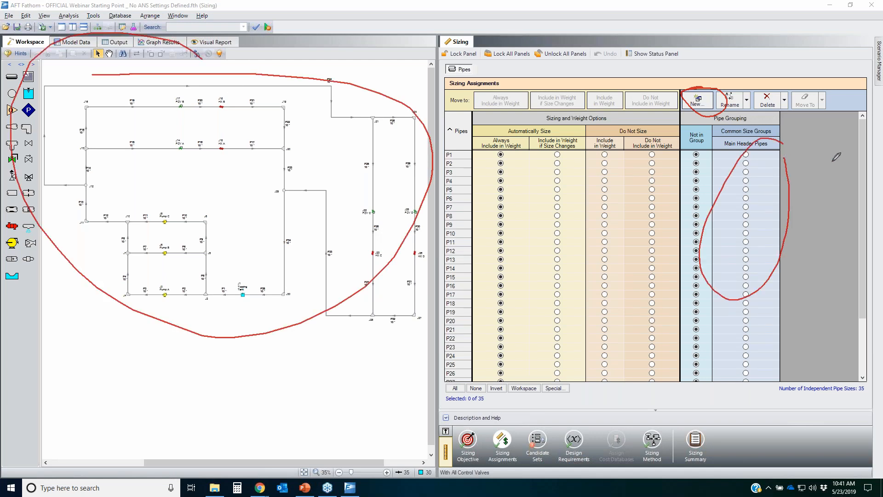
pyautogui.press('Escape')
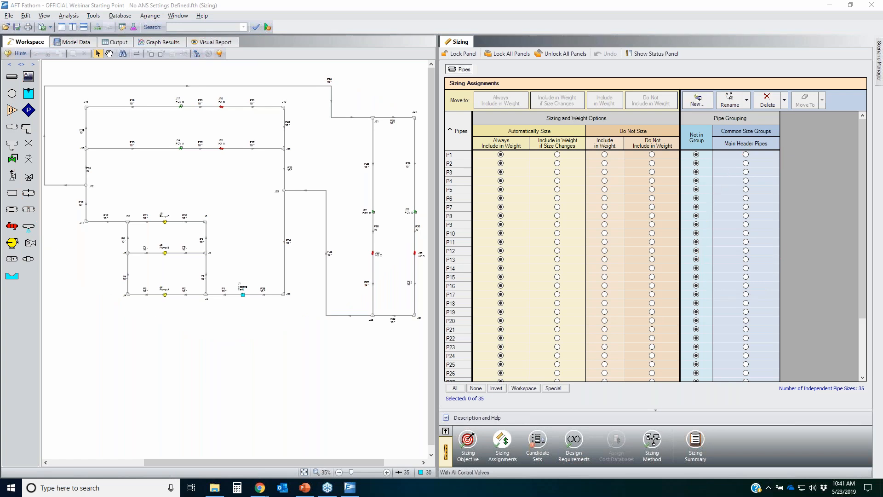
# Step: Box-select the main header pipes along the lower middle branch and its connecting vertical runs in the workspace
pyautogui.click(300, 338)
pyautogui.moveTo(305, 322); pyautogui.dragTo(209, 192)
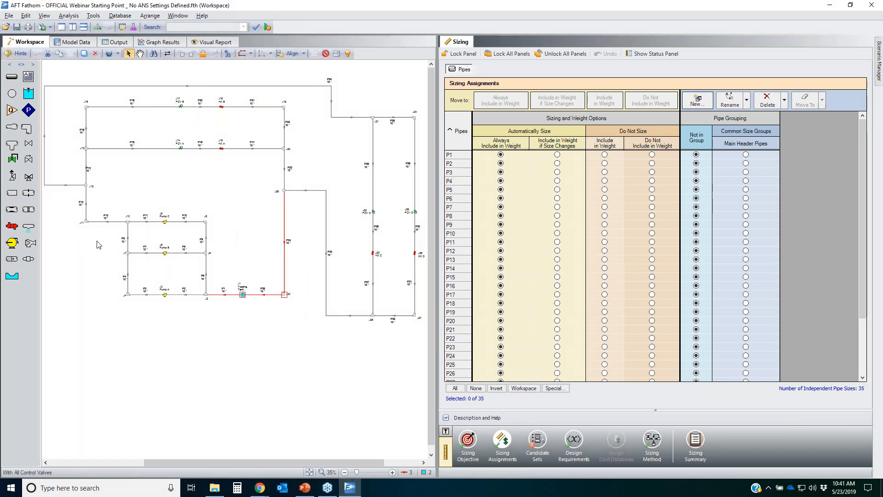
pyautogui.moveTo(105, 240); pyautogui.dragTo(72, 197)
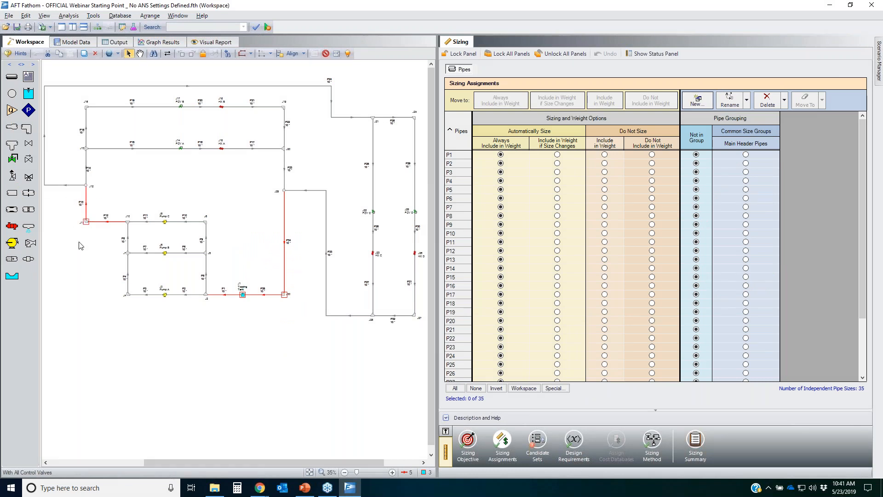
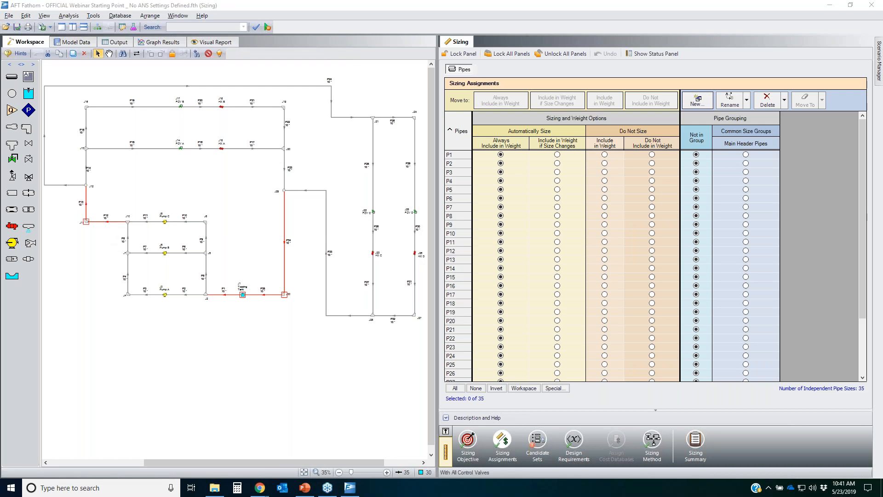
# Step: Assign the pipes selected in the workspace to the Main Header Pipes common size group
pyautogui.moveTo(512, 383)
pyautogui.mouseDown()
pyautogui.moveTo(540, 391)
pyautogui.moveTo(508, 385)
pyautogui.mouseUp()
pyautogui.click(527, 390)
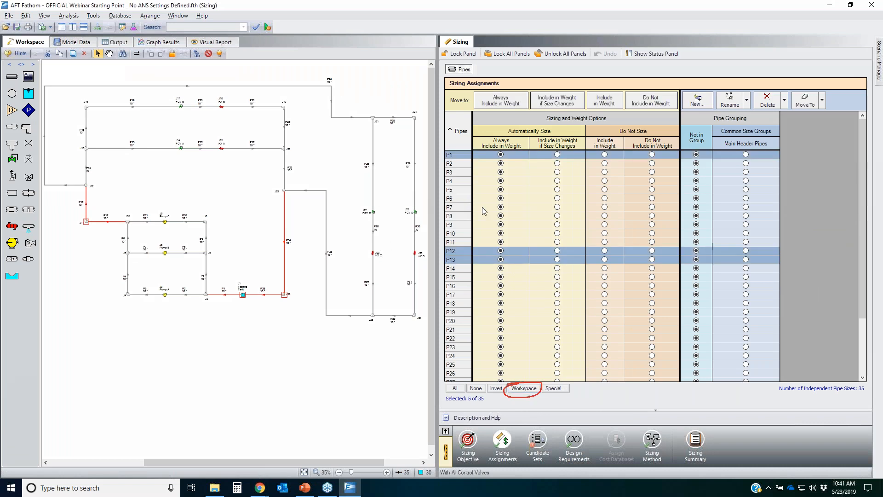
pyautogui.click(870, 169)
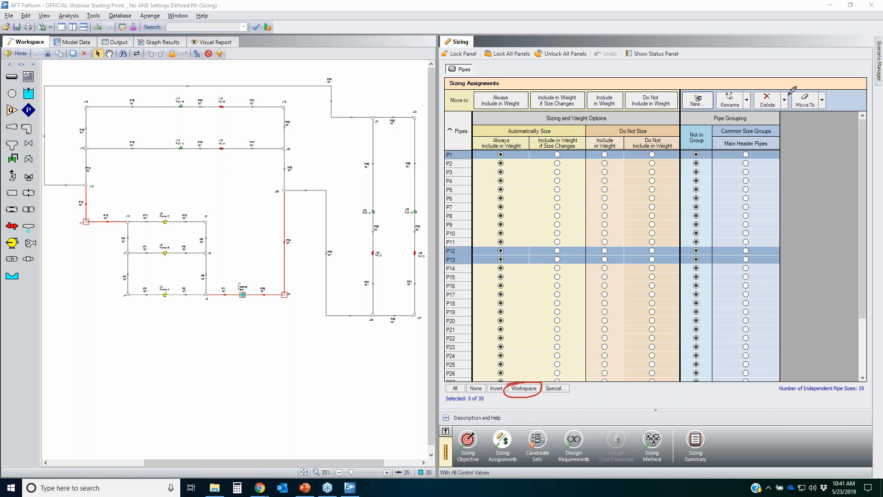
pyautogui.moveTo(794, 91)
pyautogui.mouseDown()
pyautogui.moveTo(787, 104)
pyautogui.moveTo(832, 89)
pyautogui.moveTo(821, 112)
pyautogui.moveTo(826, 97)
pyautogui.mouseUp()
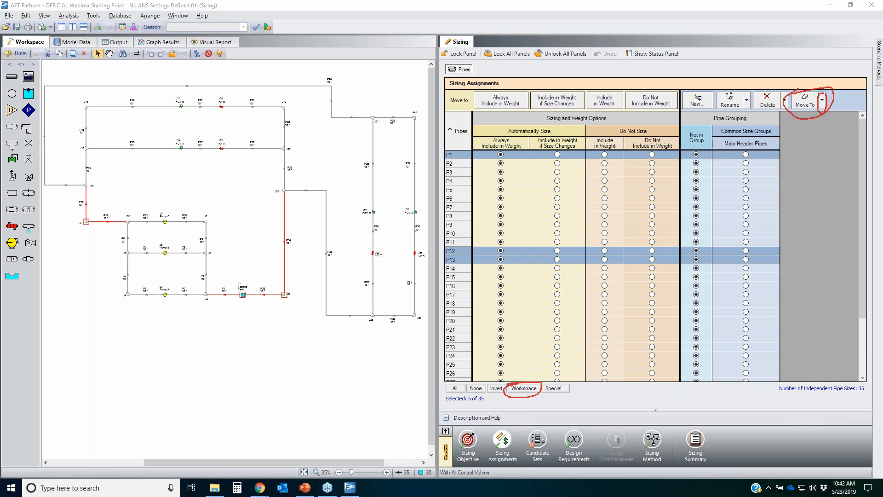
pyautogui.click(822, 100)
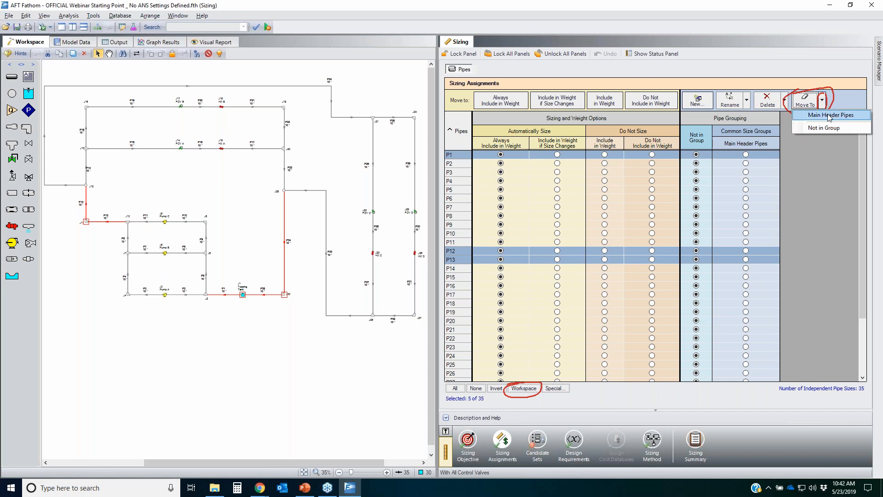
pyautogui.click(829, 116)
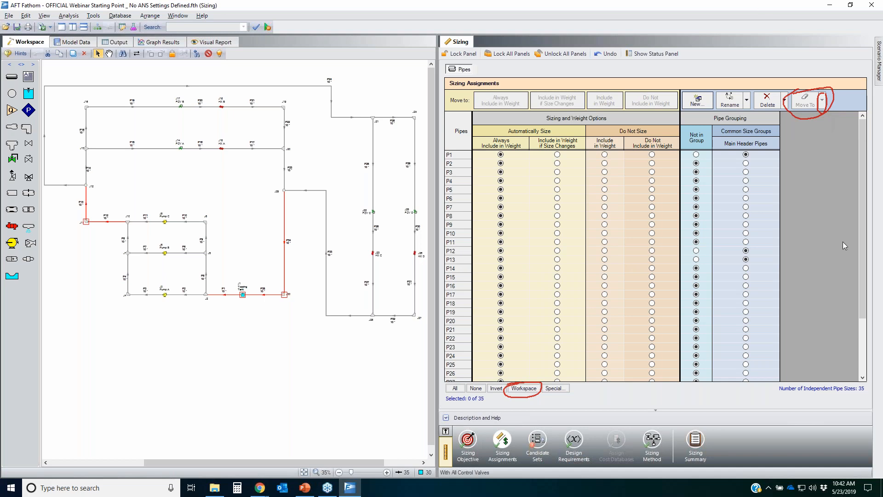
pyautogui.click(878, 176)
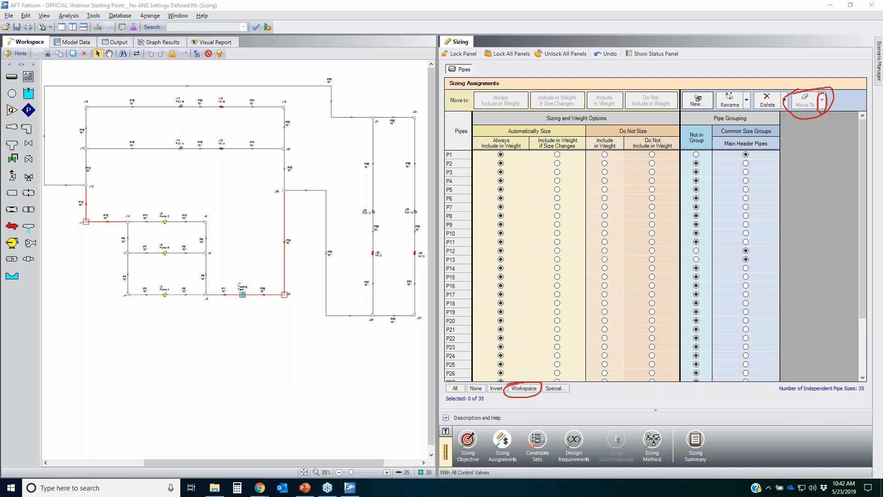
pyautogui.press('Escape')
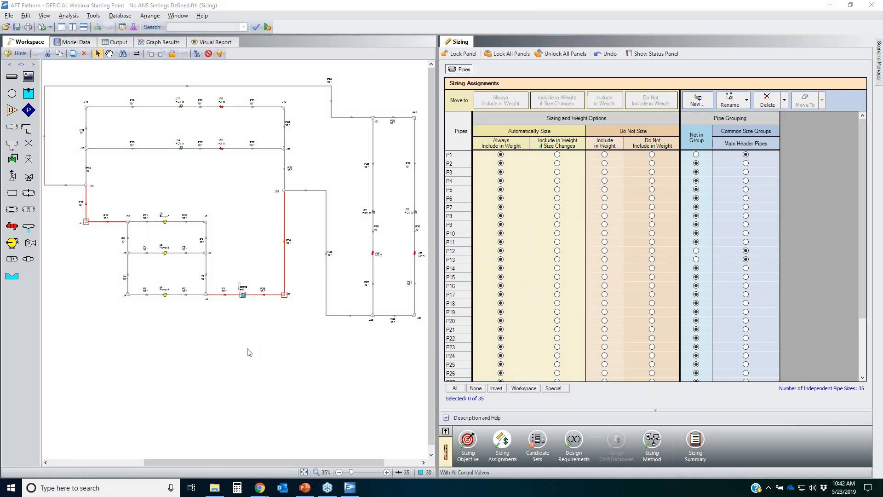
# Step: Box-select the pipes of the Pump A branch and create a new common size group named Pump A Piping
pyautogui.click(226, 358)
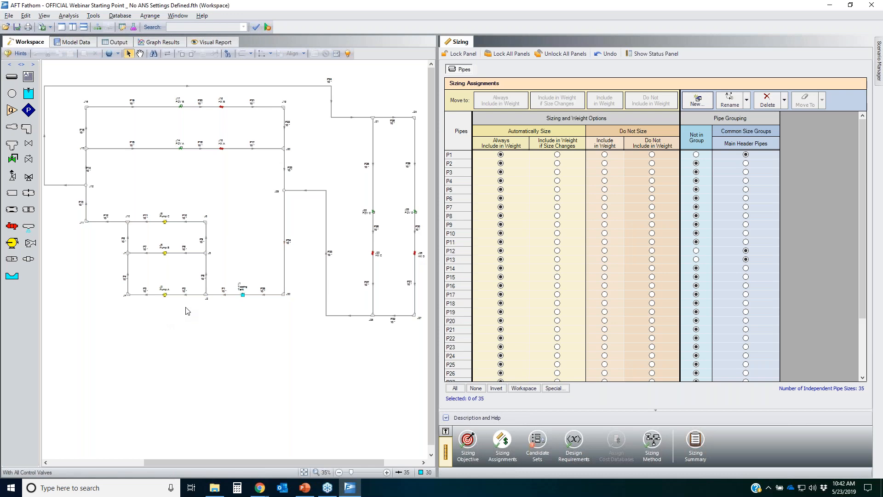
pyautogui.moveTo(186, 310); pyautogui.dragTo(137, 184)
pyautogui.click(171, 324)
pyautogui.moveTo(182, 319); pyautogui.dragTo(110, 275)
pyautogui.scroll(3, 114, 324)
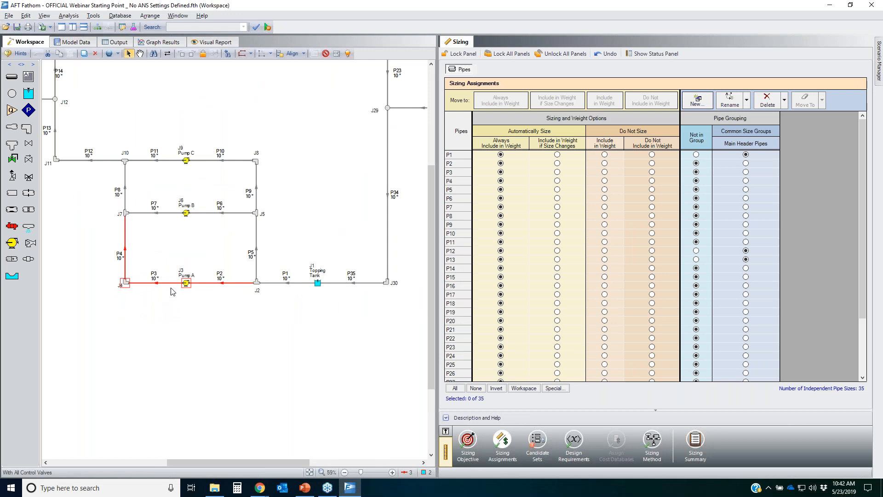
pyautogui.click(697, 100)
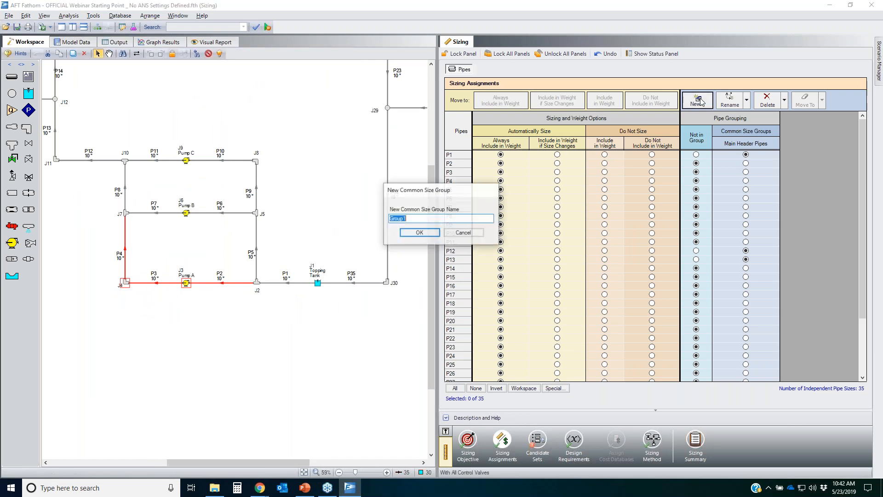
pyautogui.write('Pump A')
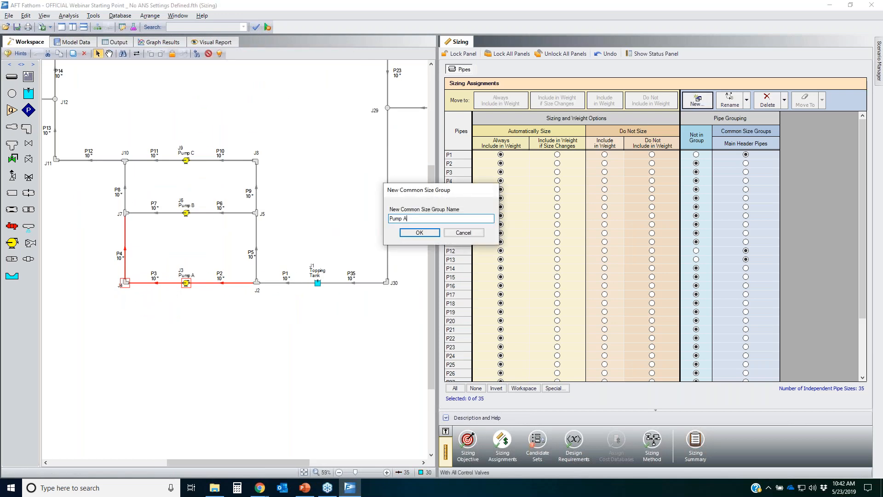
pyautogui.write(' Pipe')
pyautogui.press('BackSpace')
pyautogui.write('ing')
pyautogui.press('Return')
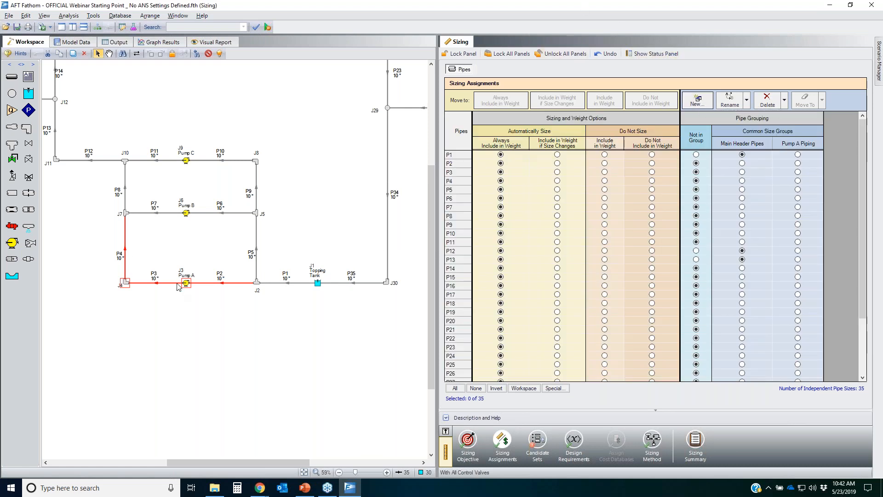
# Step: Move the workspace-selected Pump A pipes into the Pump A Piping group
pyautogui.click(523, 389)
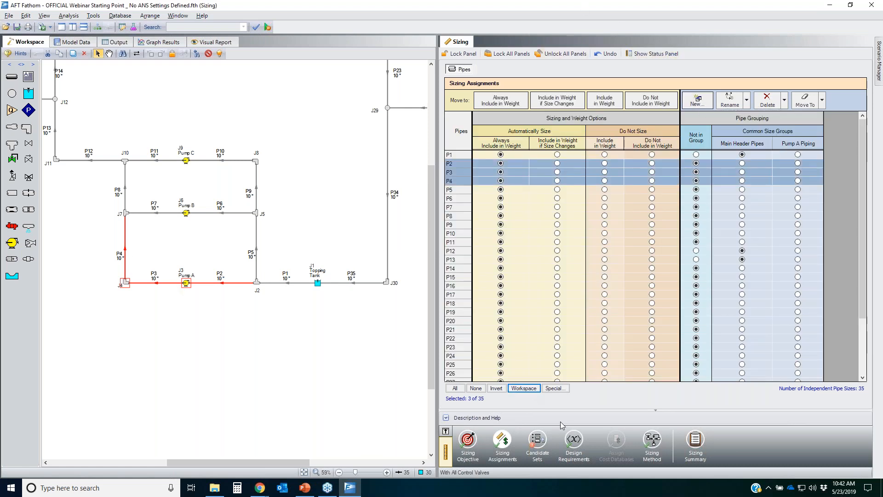
pyautogui.click(822, 102)
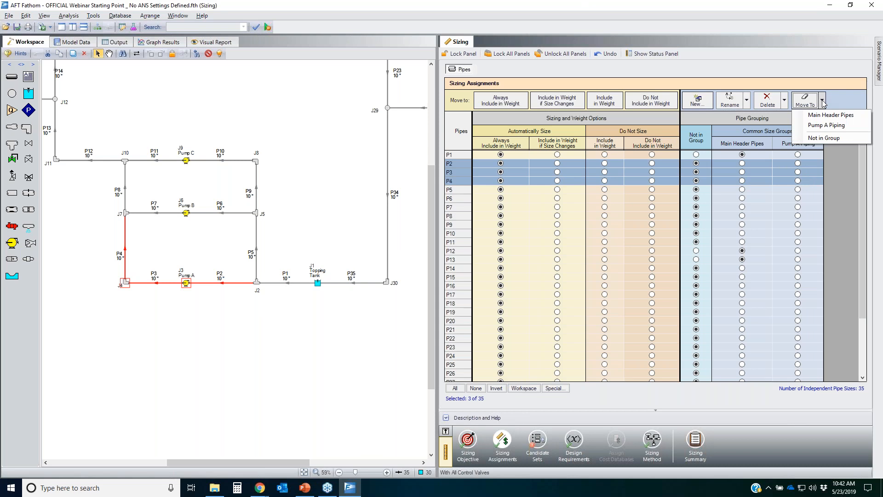
pyautogui.click(827, 126)
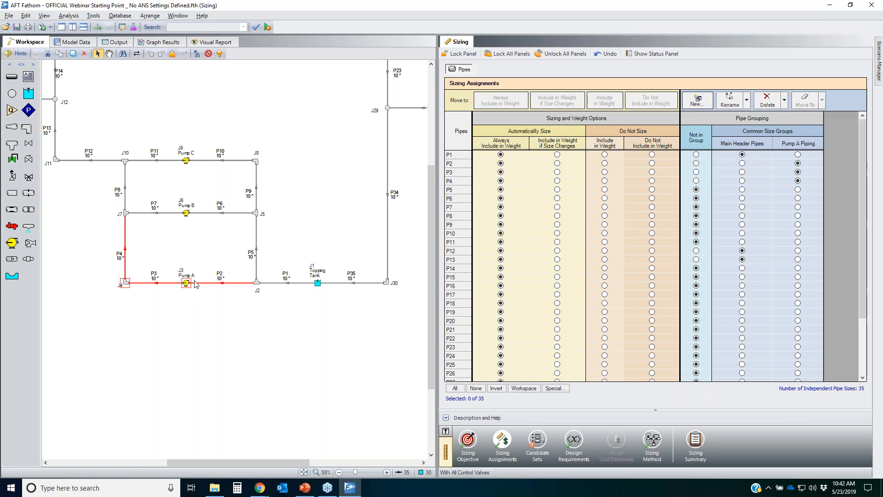
# Step: Box-select the pipes of the Pump B branch and create a new common size group named Pump B Piping
pyautogui.click(203, 252)
pyautogui.moveTo(232, 238); pyautogui.dragTo(151, 185)
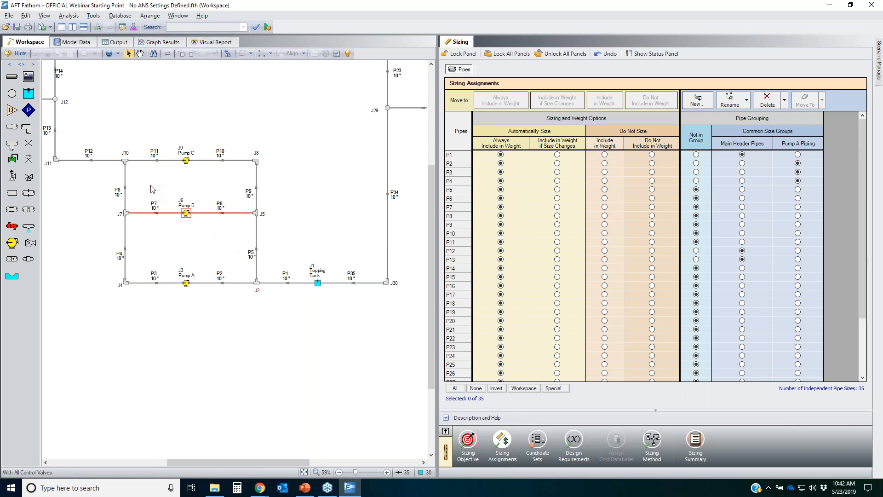
pyautogui.click(500, 180)
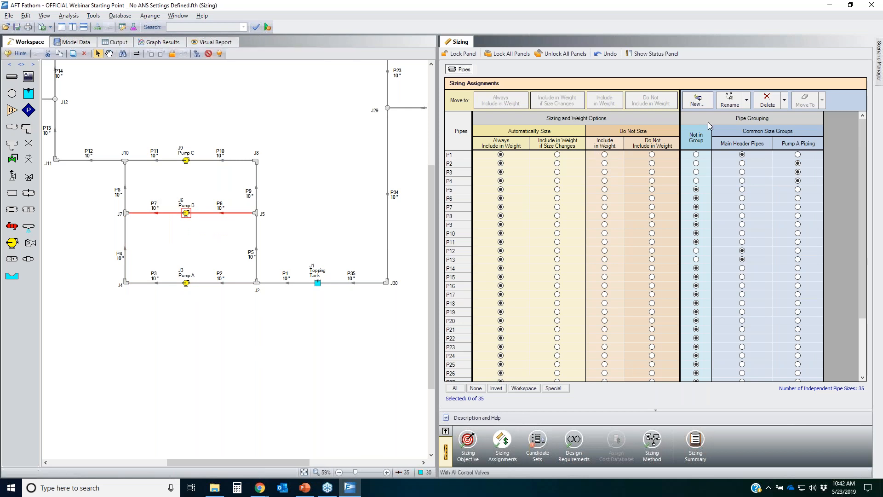
pyautogui.click(697, 100)
pyautogui.write('Pump B Piping')
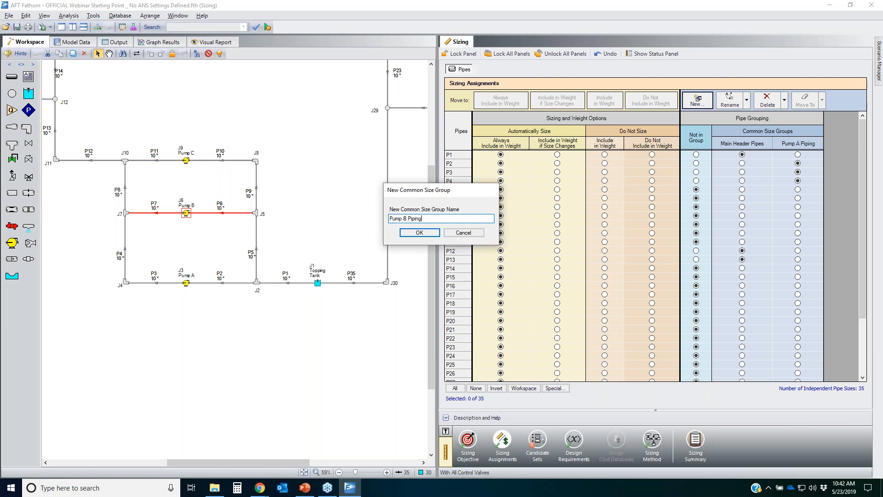
pyautogui.press('Return')
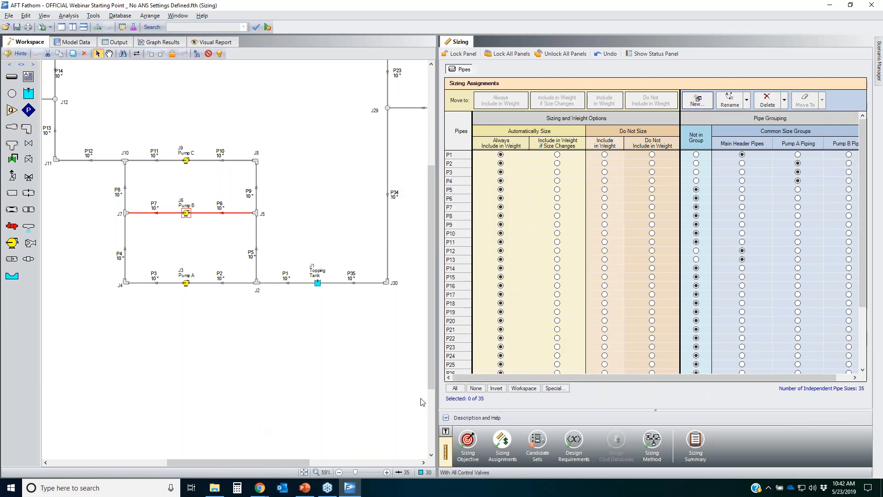
# Step: Move the workspace-selected Pump B pipes into the Pump B Piping group
pyautogui.click(523, 388)
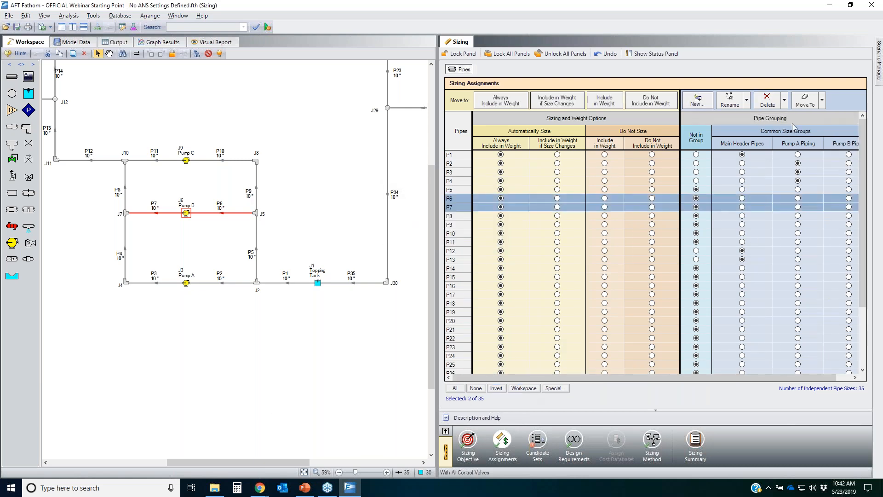
pyautogui.click(822, 101)
pyautogui.click(826, 135)
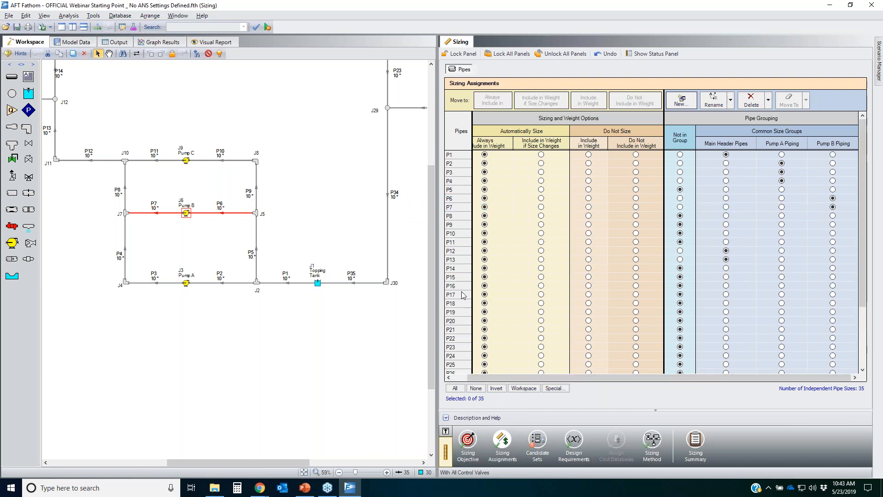
# Step: Box-select the pipes of the Pump C branch and create a new common size group named Pump C Piping
pyautogui.moveTo(300, 187); pyautogui.dragTo(160, 156)
pyautogui.click(459, 130)
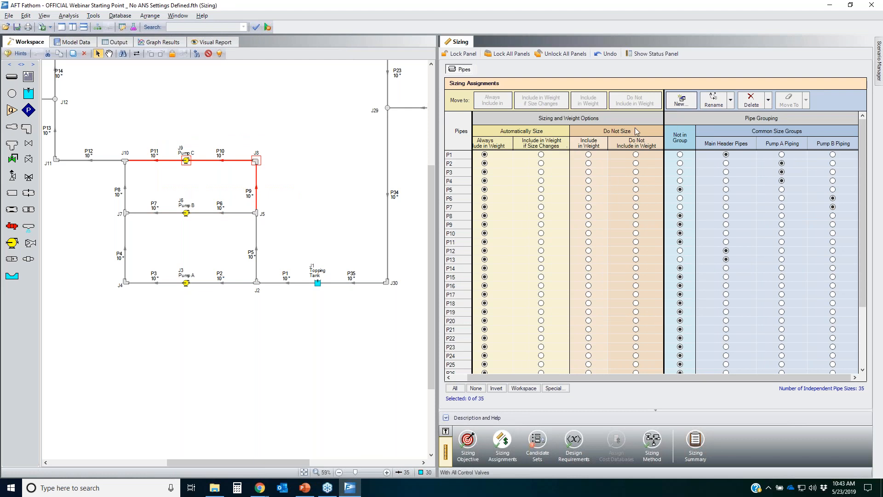
pyautogui.click(681, 100)
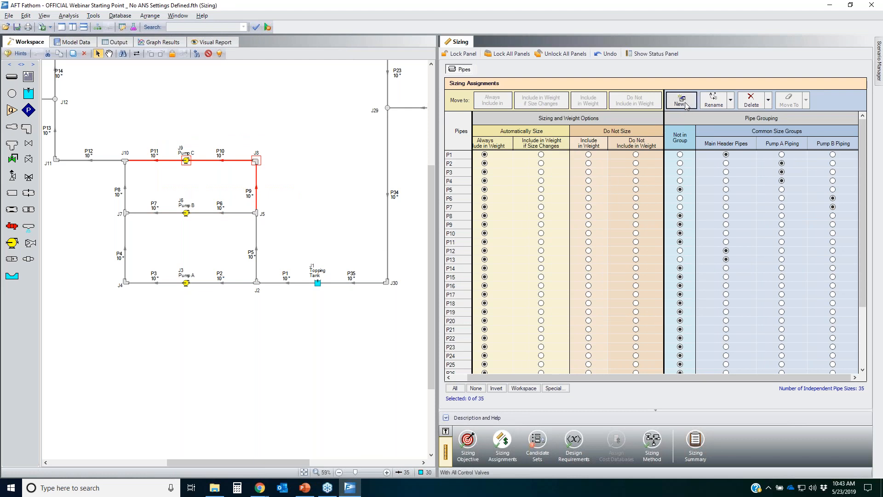
pyautogui.write('Pump')
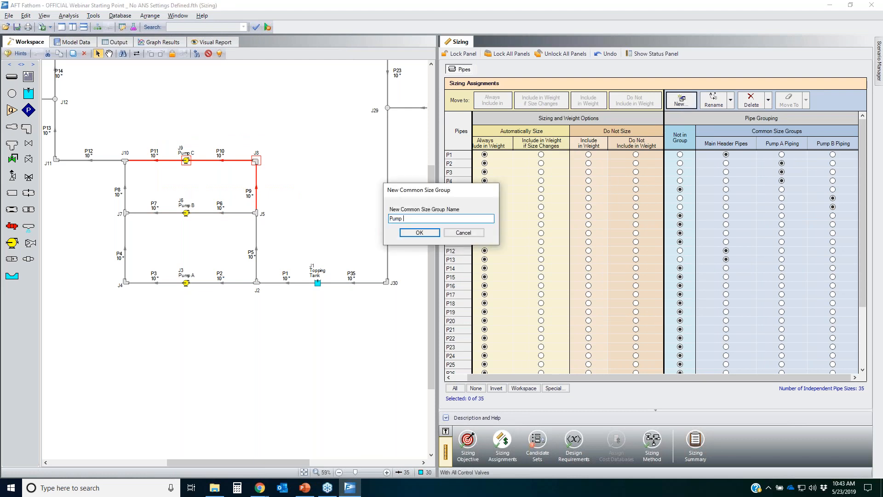
pyautogui.write(' C Piping')
pyautogui.press('Return')
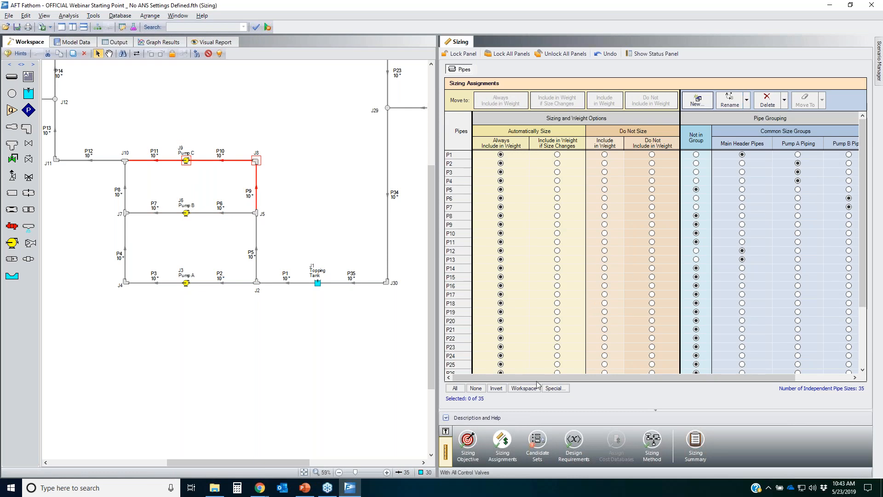
# Step: Move the workspace-selected Pump C pipes into the Pump C Piping group
pyautogui.click(525, 388)
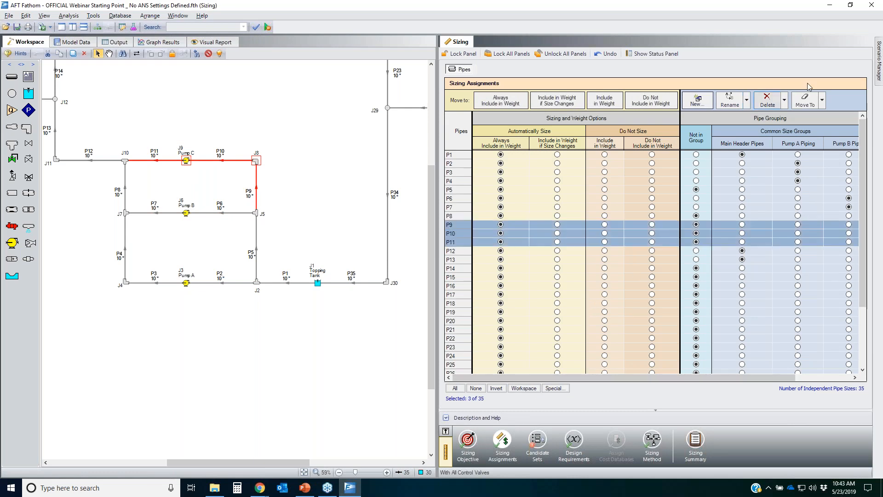
pyautogui.click(822, 101)
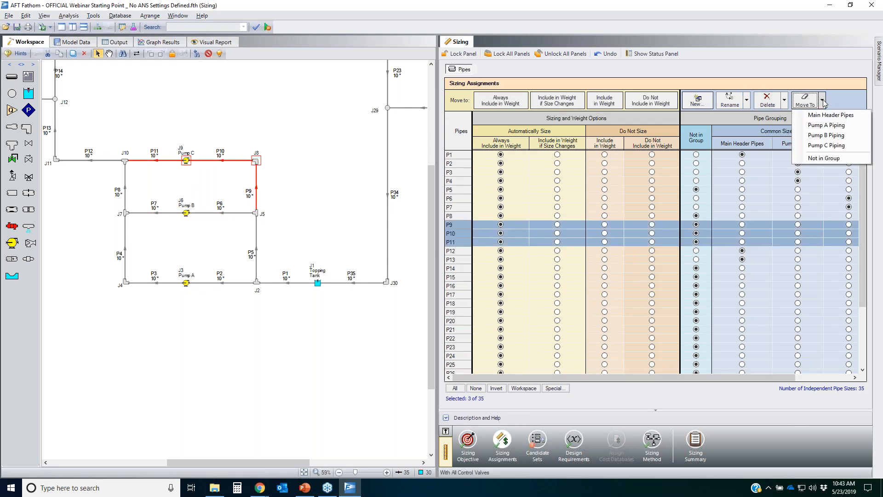
pyautogui.click(836, 145)
pyautogui.moveTo(736, 378); pyautogui.dragTo(860, 381)
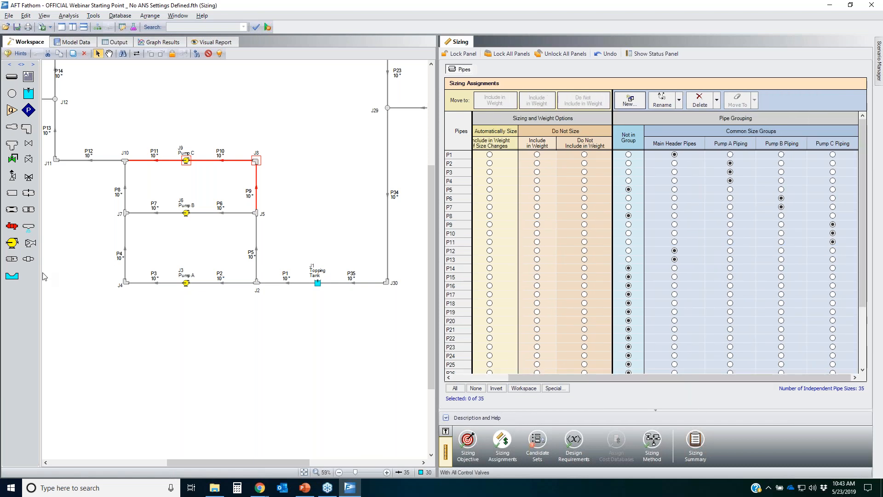
# Step: Box-select the pipes of the HX A branch and create a new common size group named HX A Piping
pyautogui.moveTo(229, 360); pyautogui.dragTo(243, 462)
pyautogui.scroll(3, 275, 275)
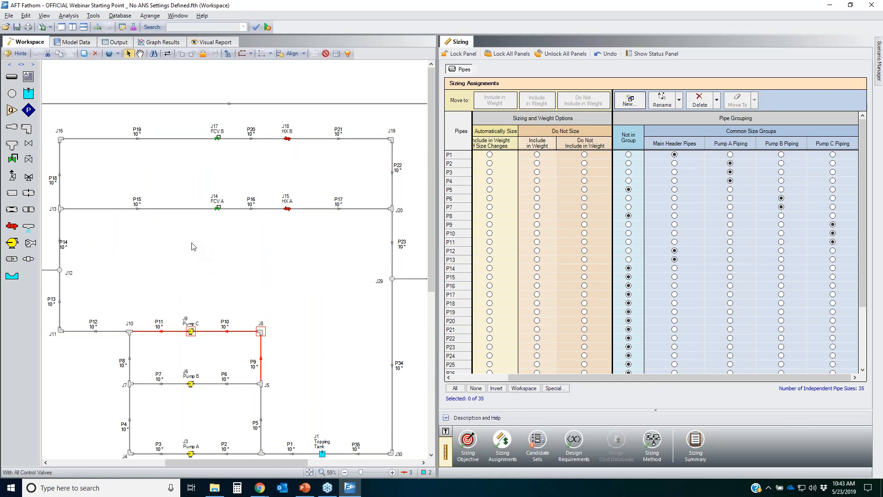
pyautogui.moveTo(351, 240); pyautogui.dragTo(153, 174)
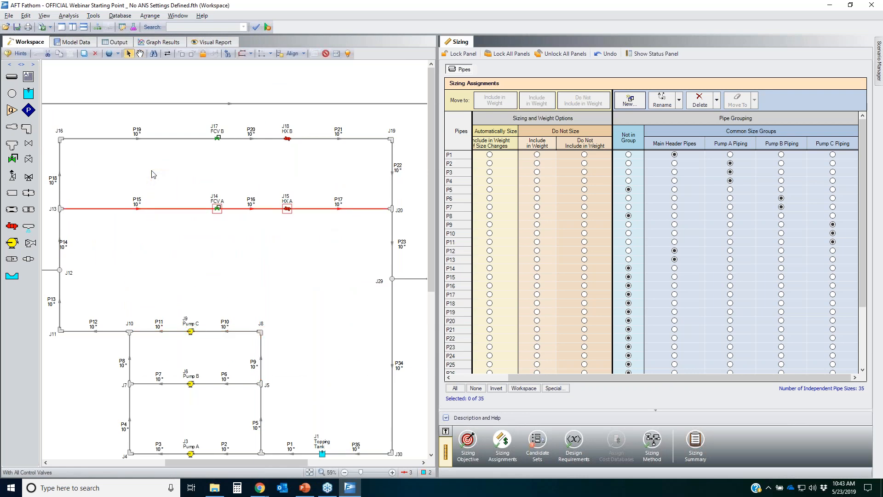
pyautogui.click(630, 100)
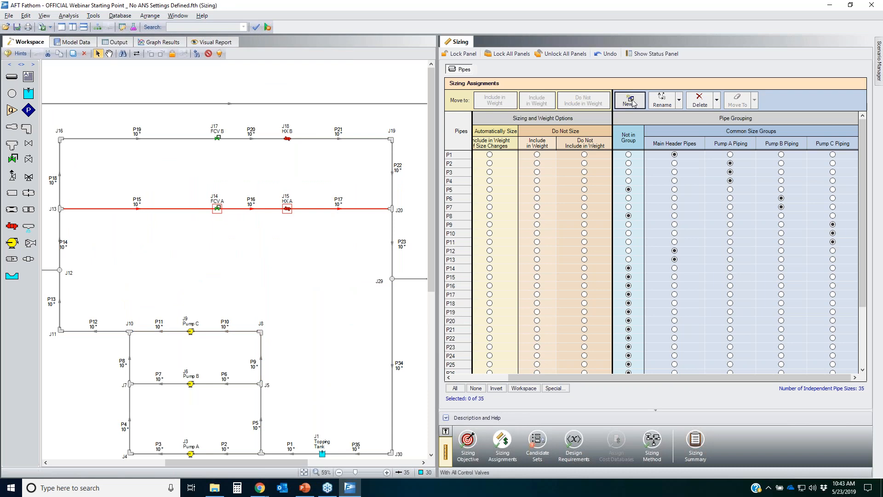
pyautogui.write('HX A')
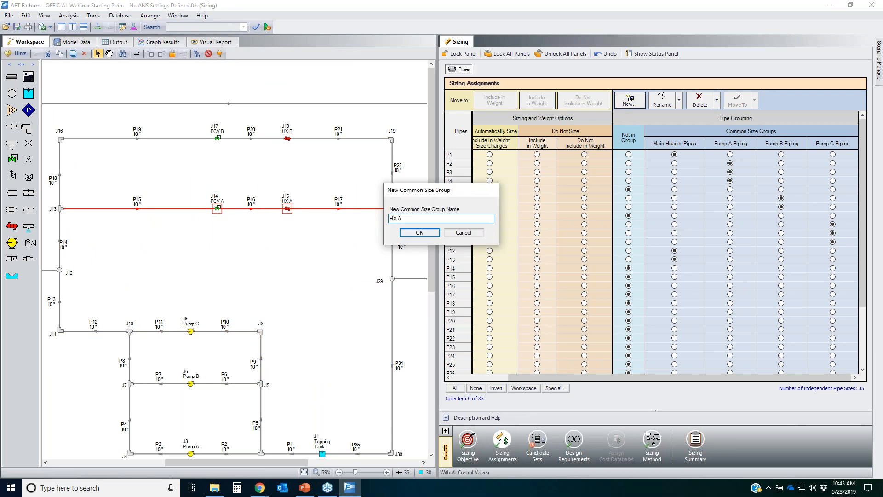
pyautogui.write(' Piping')
pyautogui.press('Return')
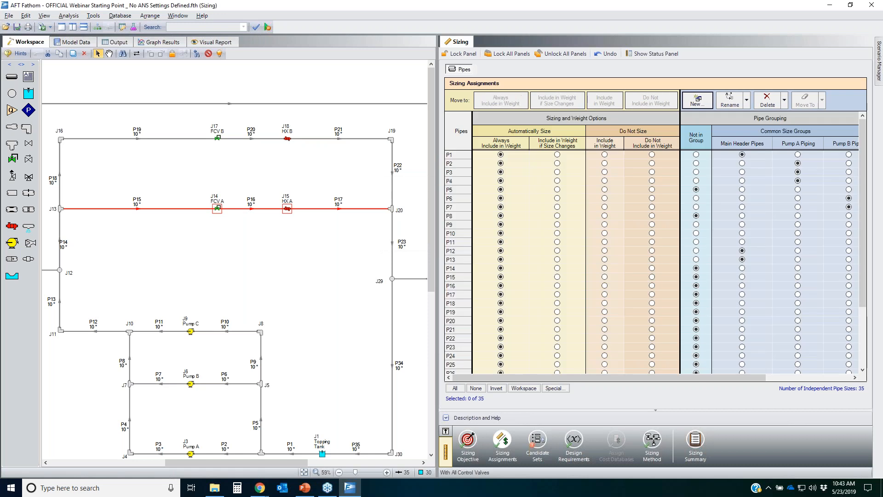
# Step: Move the workspace-selected HX A pipes into the HX A Piping group
pyautogui.click(523, 390)
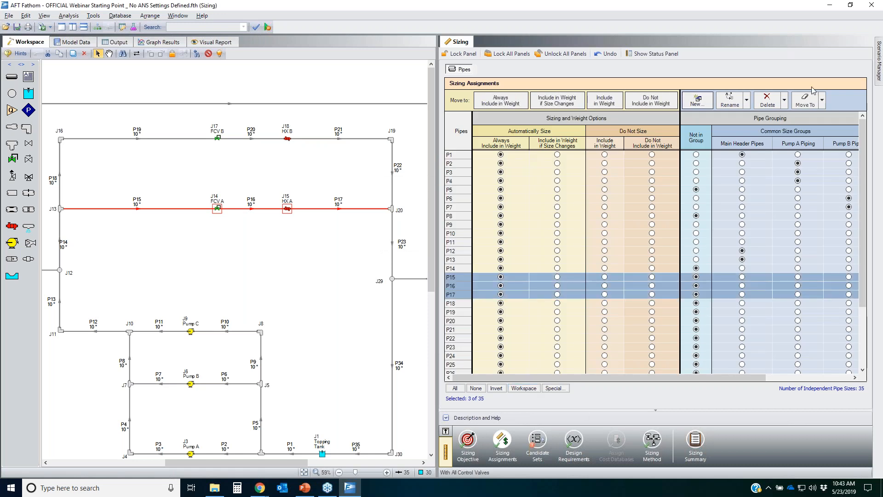
pyautogui.click(821, 102)
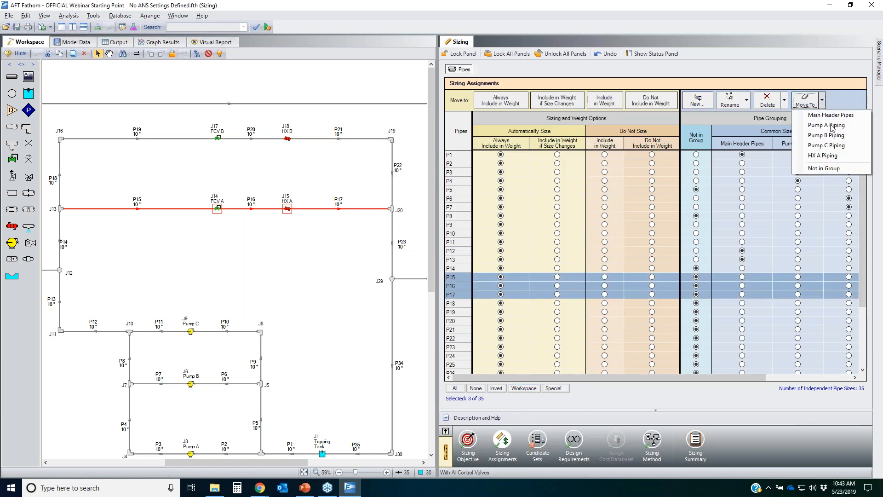
pyautogui.click(834, 157)
# Step: Box-select the pipes of the HX B branch and create a new common size group named HX B Piping
pyautogui.moveTo(345, 166); pyautogui.dragTo(143, 123)
pyautogui.moveTo(406, 185); pyautogui.dragTo(52, 117)
pyautogui.click(690, 152)
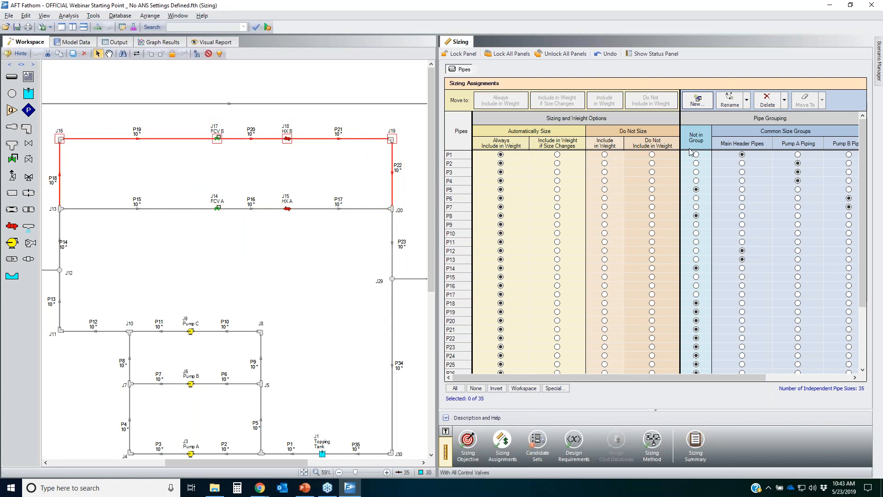
pyautogui.click(696, 100)
pyautogui.write('HX B')
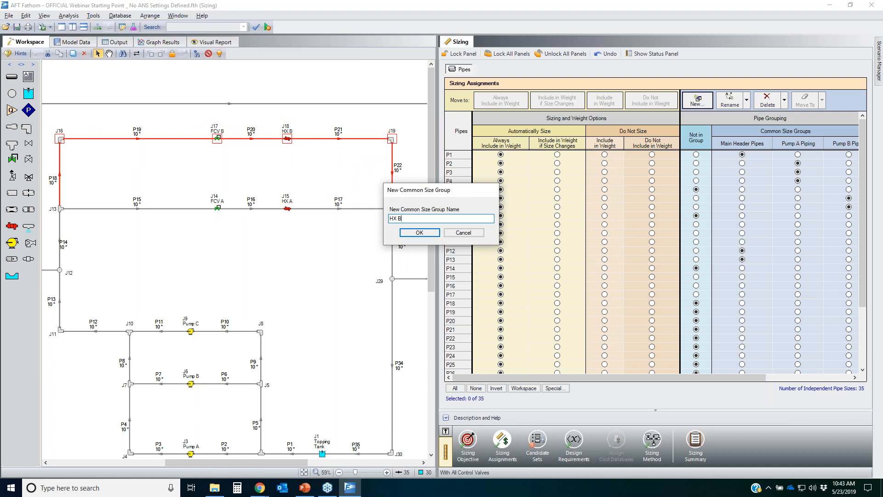
pyautogui.write(' Piping')
pyautogui.press('Return')
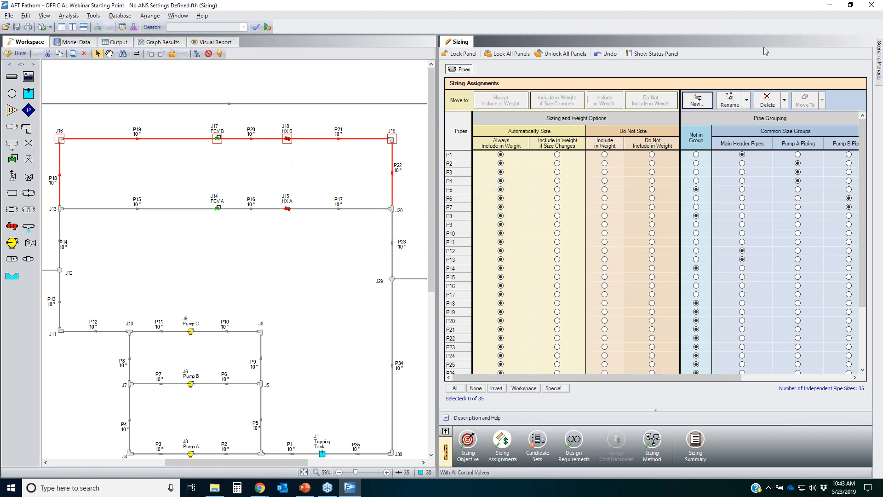
# Step: Move the workspace-selected HX B pipes into the HX B Piping group
pyautogui.click(524, 388)
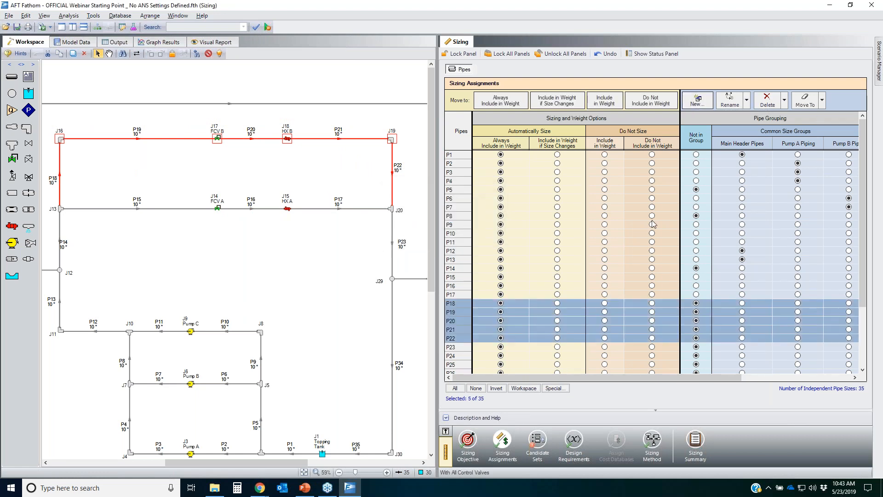
pyautogui.click(822, 102)
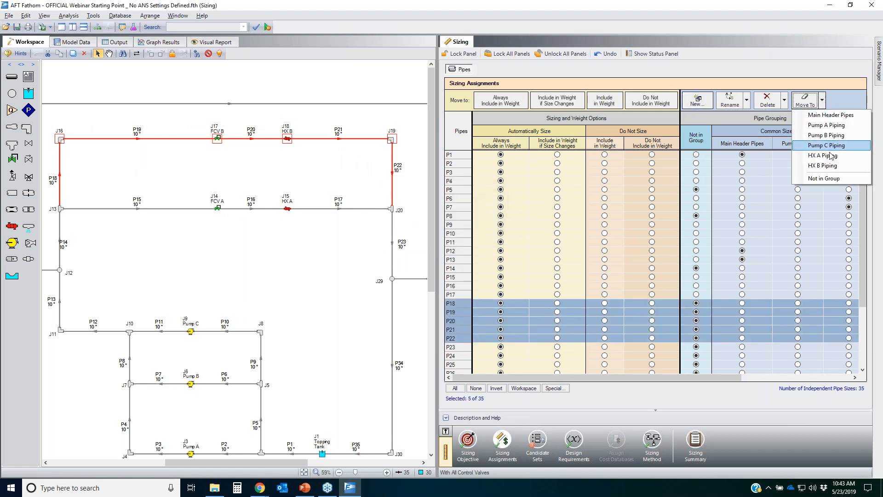
pyautogui.click(823, 166)
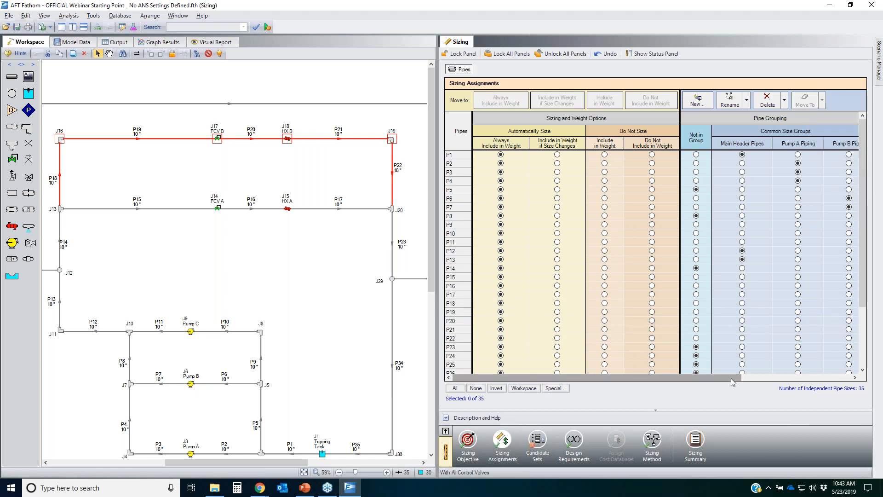
# Step: Box-select the pipes of the HX C branch and create a new common size group named HX C Piping
pyautogui.moveTo(713, 378); pyautogui.dragTo(842, 388)
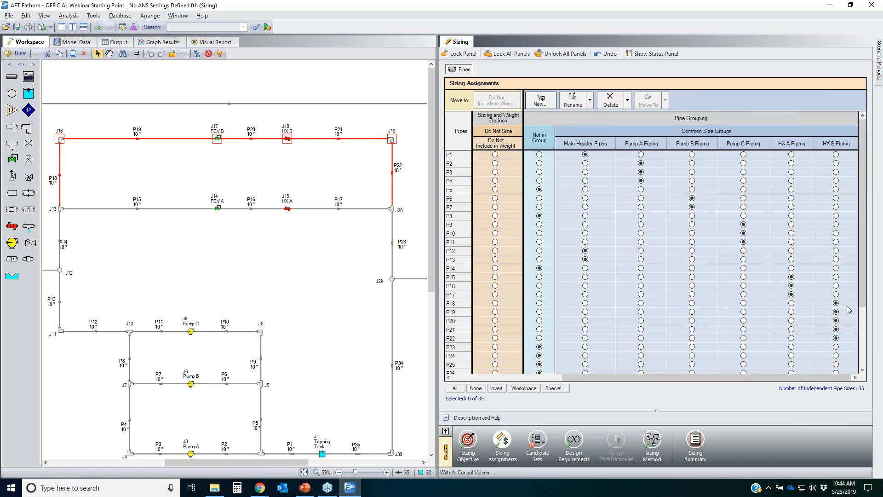
pyautogui.moveTo(311, 263); pyautogui.dragTo(108, 239)
pyautogui.moveTo(299, 357); pyautogui.dragTo(223, 286)
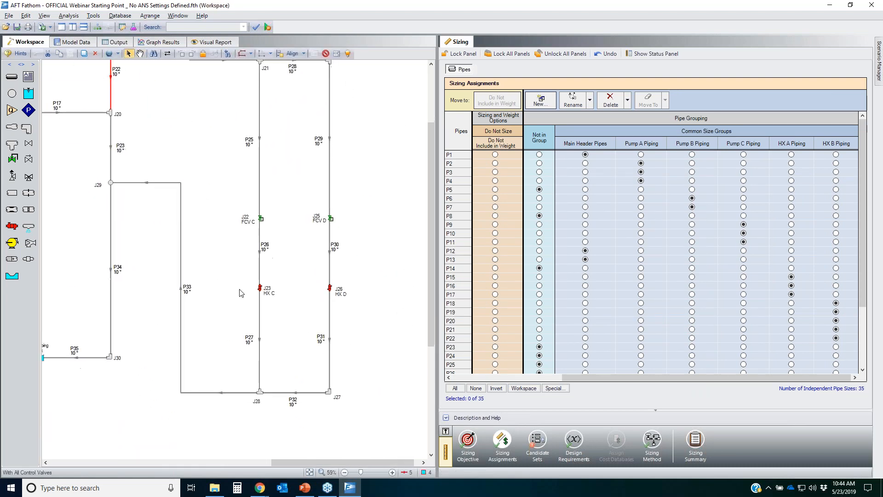
pyautogui.moveTo(293, 356); pyautogui.dragTo(239, 65)
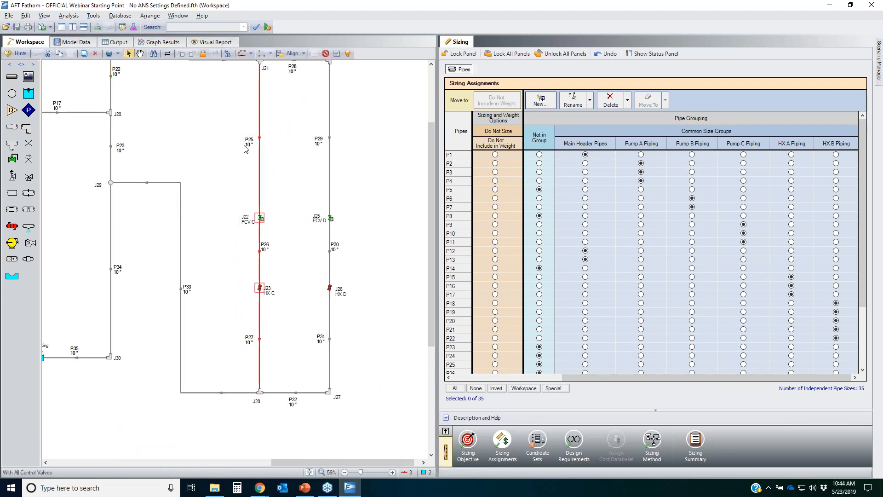
pyautogui.click(543, 143)
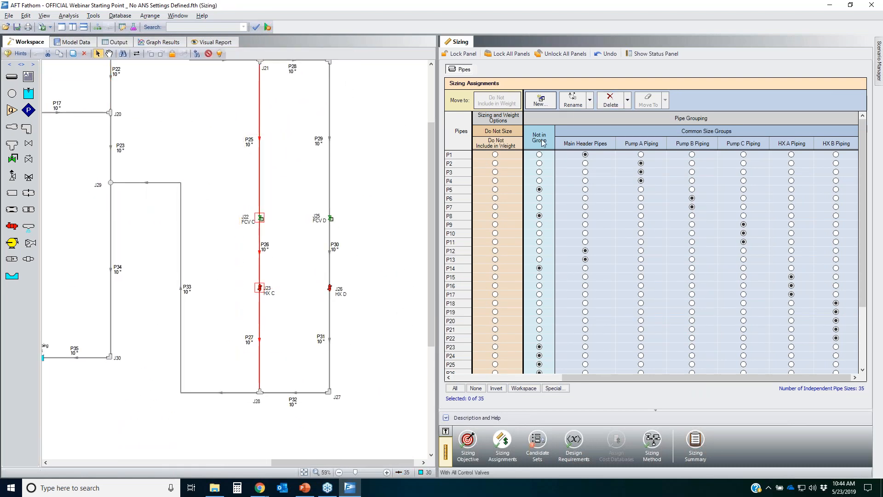
pyautogui.click(542, 100)
pyautogui.write('H')
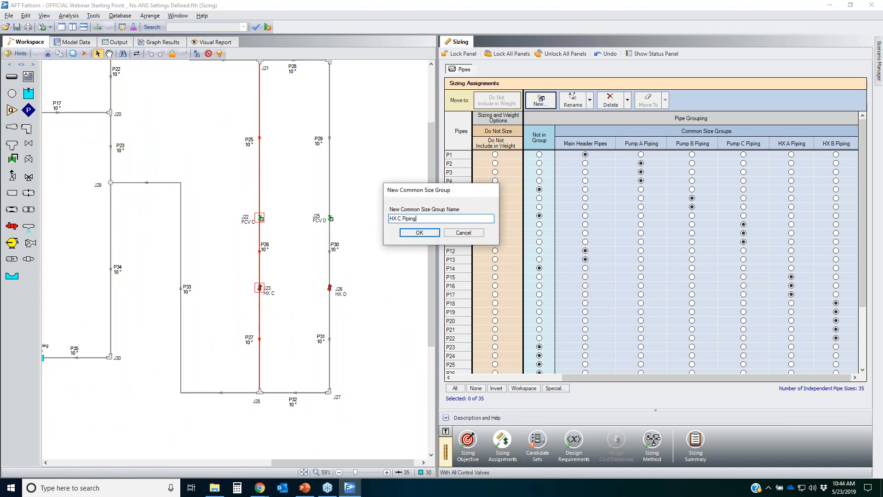
pyautogui.write('X C Piping')
pyautogui.press('Return')
# Step: Move the workspace-selected HX C pipes into the HX C Piping group
pyautogui.click(523, 387)
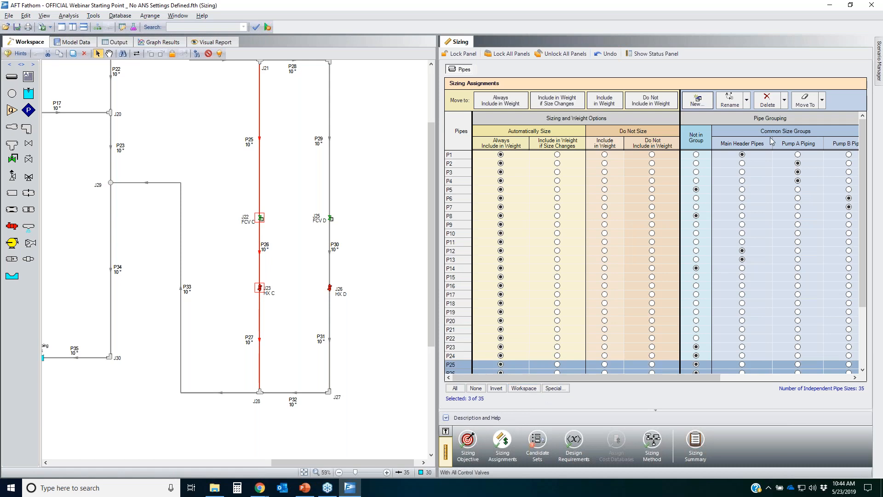
pyautogui.click(822, 101)
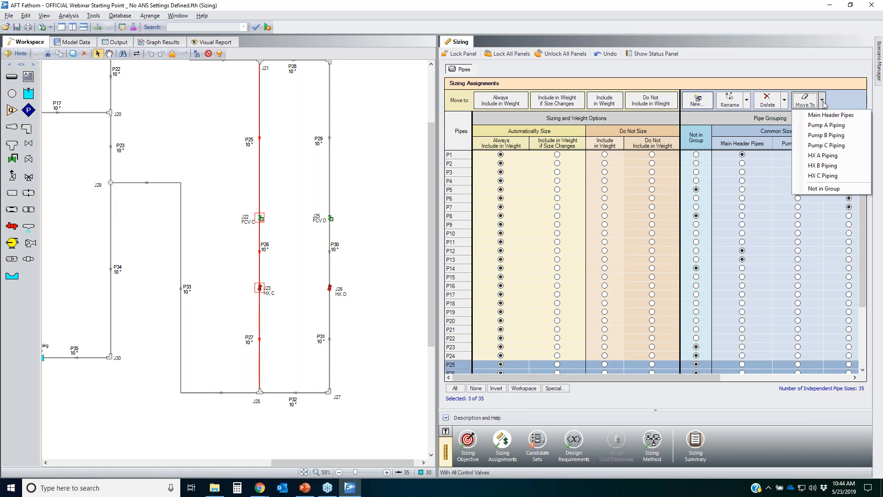
pyautogui.click(830, 178)
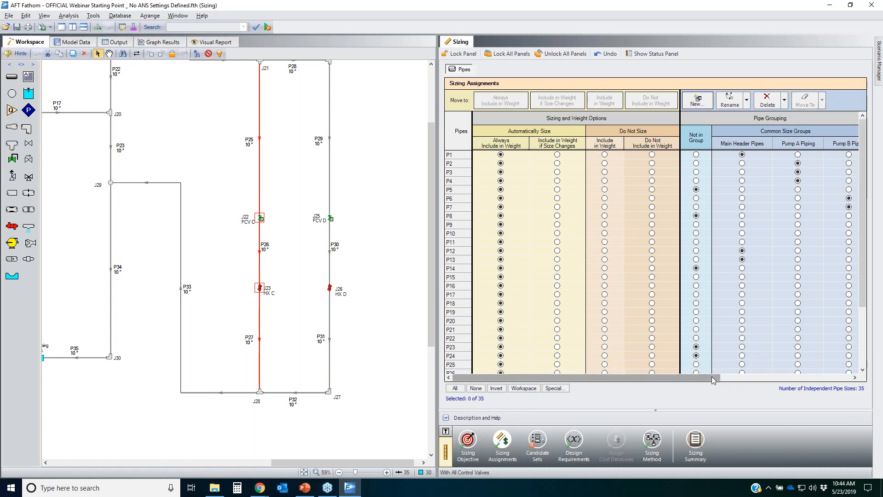
# Step: Box-select the pipes of the HX D branch and create a new common size group named HX D Piping
pyautogui.click(853, 378)
pyautogui.click(333, 320)
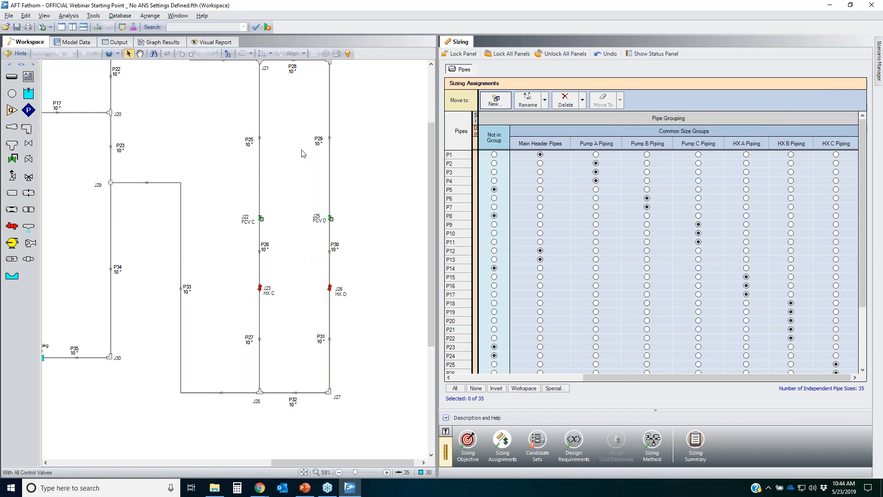
pyautogui.scroll(1, 347, 428)
pyautogui.moveTo(356, 458); pyautogui.dragTo(294, 77)
pyautogui.click(589, 144)
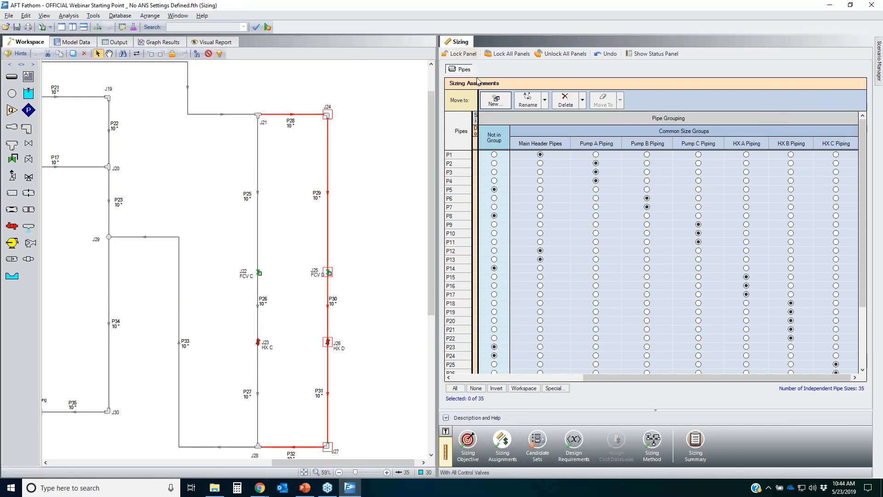
pyautogui.click(497, 103)
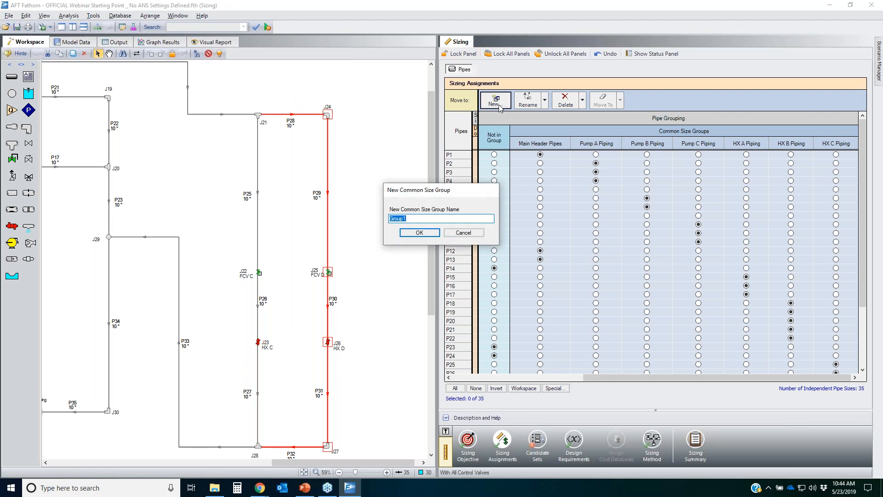
pyautogui.write('HX D Piping')
pyautogui.press('Return')
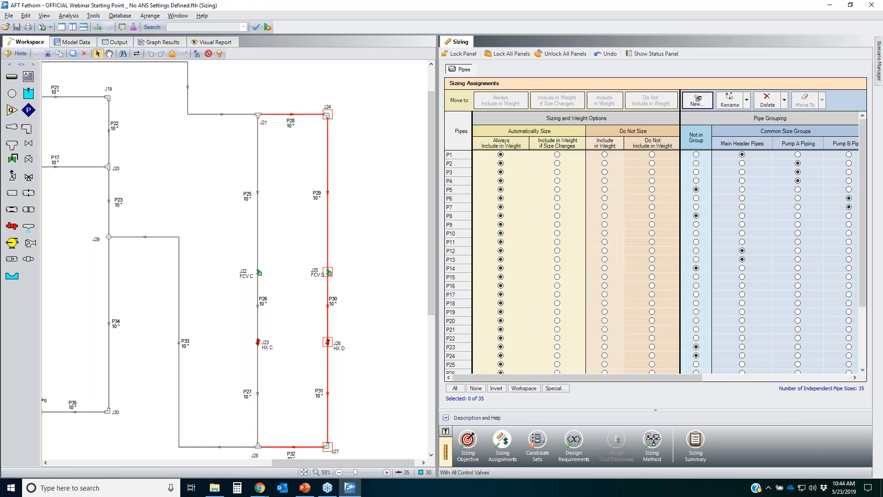
# Step: Move the workspace-selected HX D pipes into the HX D Piping group
pyautogui.click(523, 388)
pyautogui.click(805, 100)
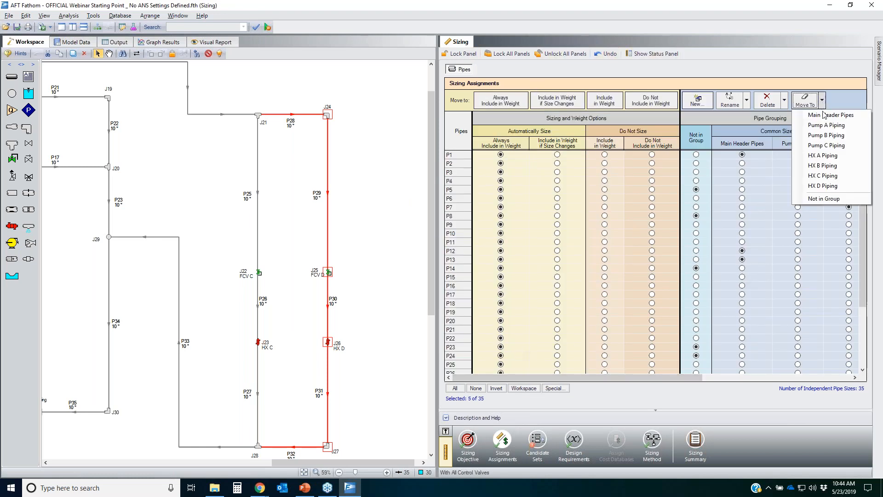
pyautogui.click(824, 175)
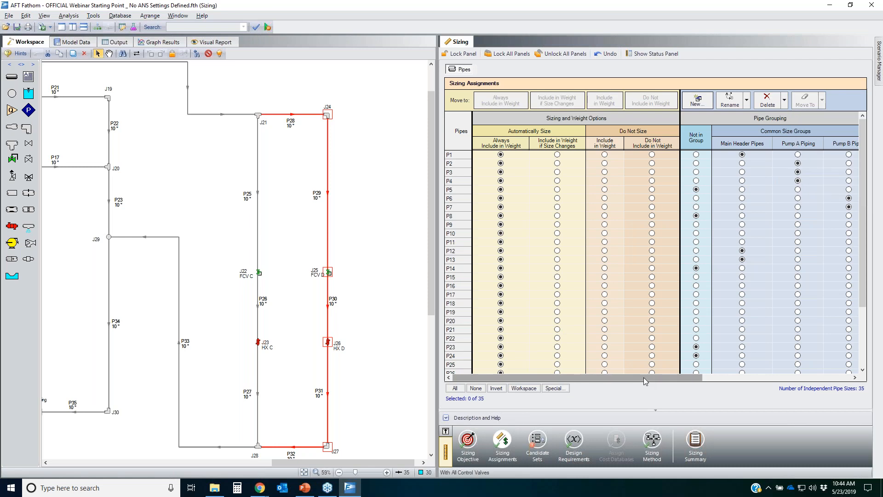
# Step: Sort the pipe list by the Main Header Pipes group and review each pipe's common size group assignment
pyautogui.click(785, 380)
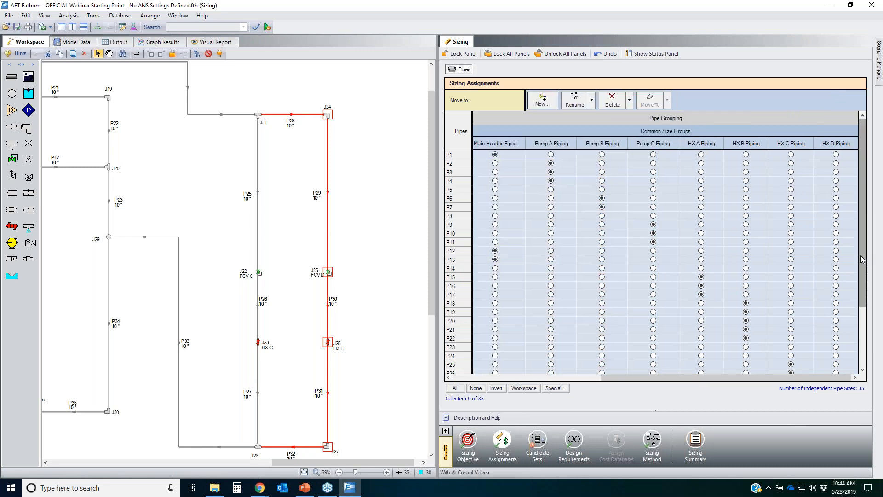
pyautogui.click(861, 345)
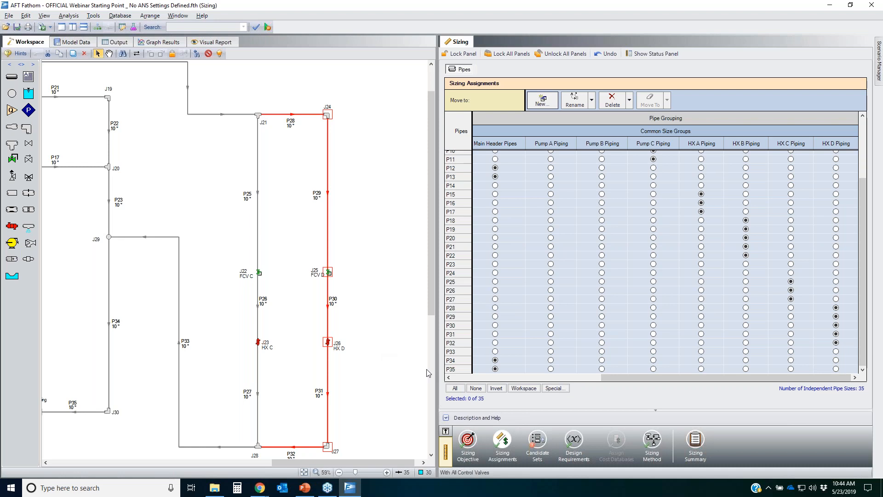
pyautogui.moveTo(621, 377); pyautogui.dragTo(469, 377)
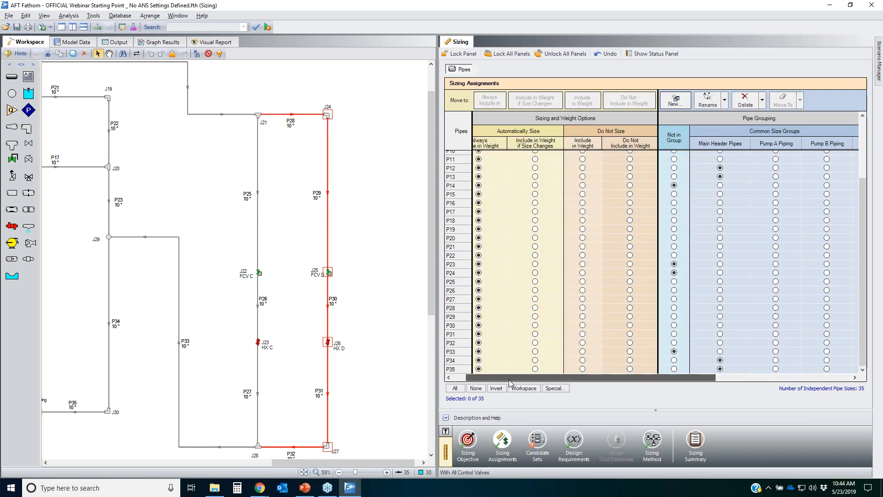
pyautogui.click(716, 143)
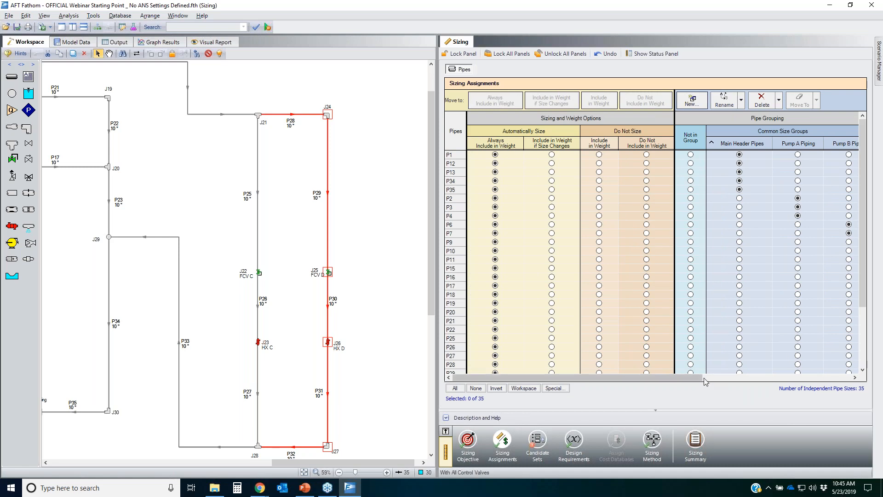
pyautogui.click(831, 221)
pyautogui.moveTo(455, 154)
pyautogui.mouseDown()
pyautogui.moveTo(447, 155)
pyautogui.moveTo(416, 366)
pyautogui.moveTo(475, 276)
pyautogui.moveTo(453, 158)
pyautogui.mouseUp()
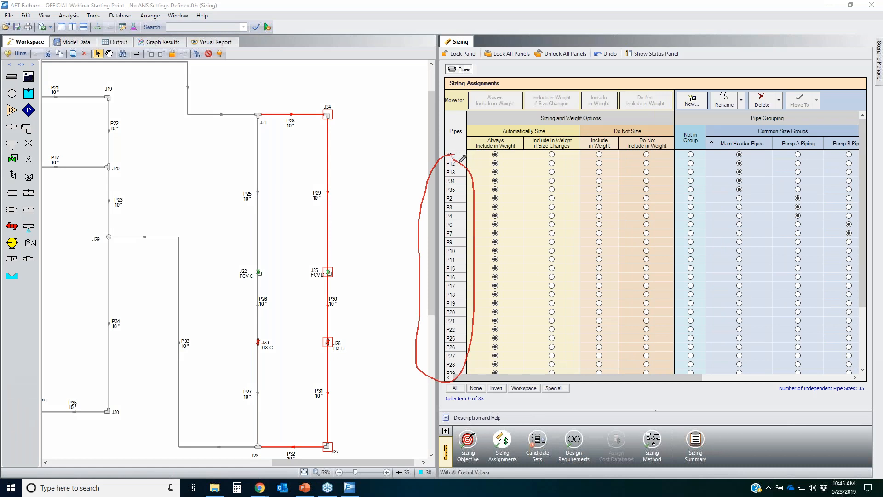
pyautogui.moveTo(787, 153)
pyautogui.mouseDown()
pyautogui.moveTo(719, 192)
pyautogui.moveTo(860, 230)
pyautogui.moveTo(777, 146)
pyautogui.mouseUp()
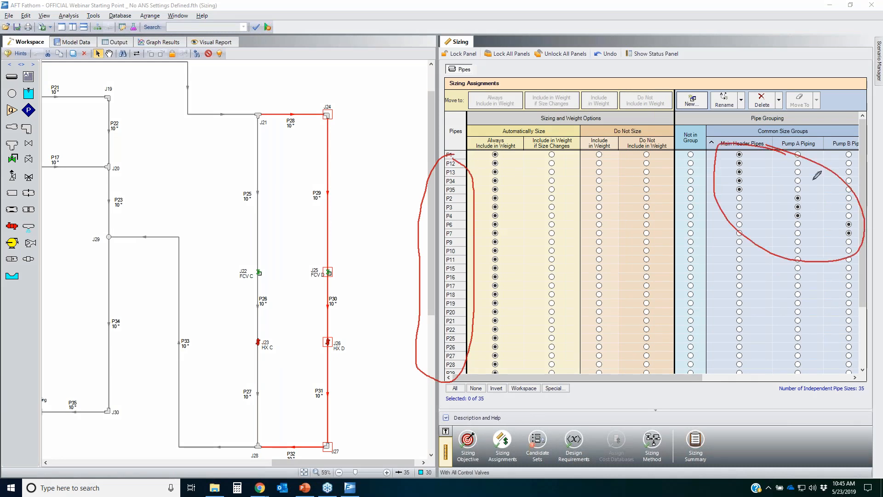
pyautogui.press('Escape')
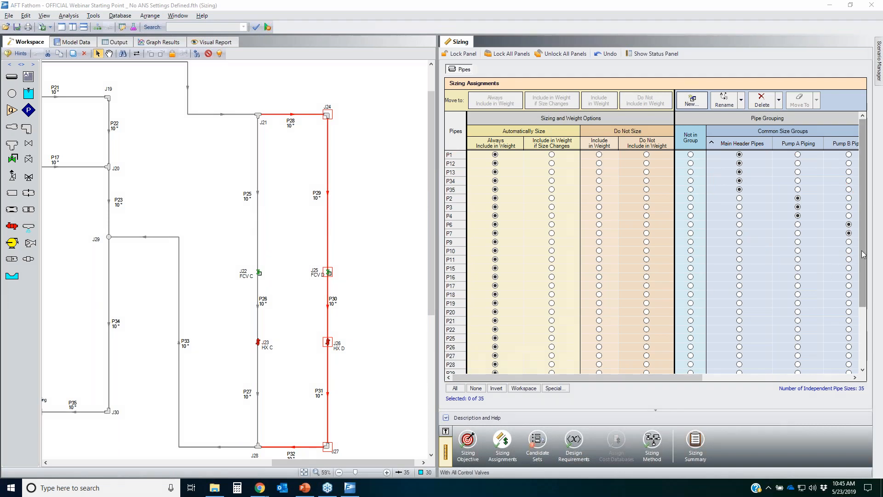
# Step: Review the pipes left outside any group and locate pipe P5 in the workspace
pyautogui.moveTo(863, 275); pyautogui.dragTo(863, 334)
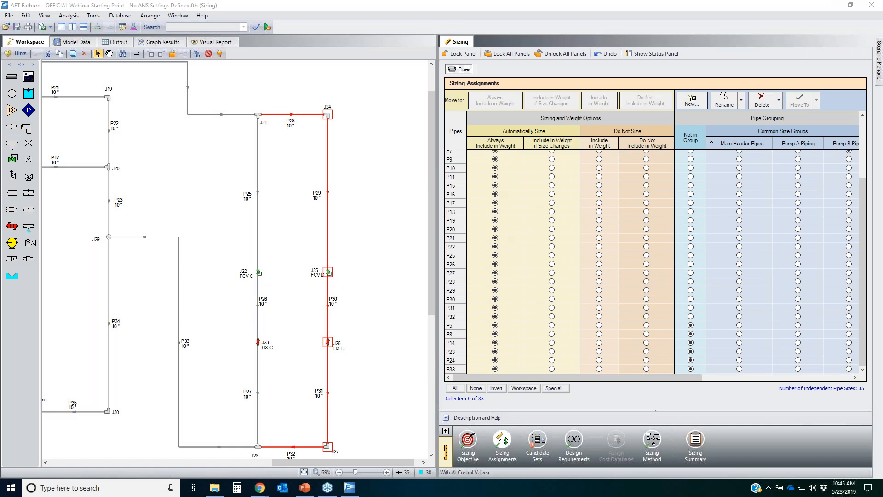
pyautogui.moveTo(701, 323)
pyautogui.mouseDown()
pyautogui.moveTo(685, 325)
pyautogui.moveTo(685, 375)
pyautogui.moveTo(702, 324)
pyautogui.mouseUp()
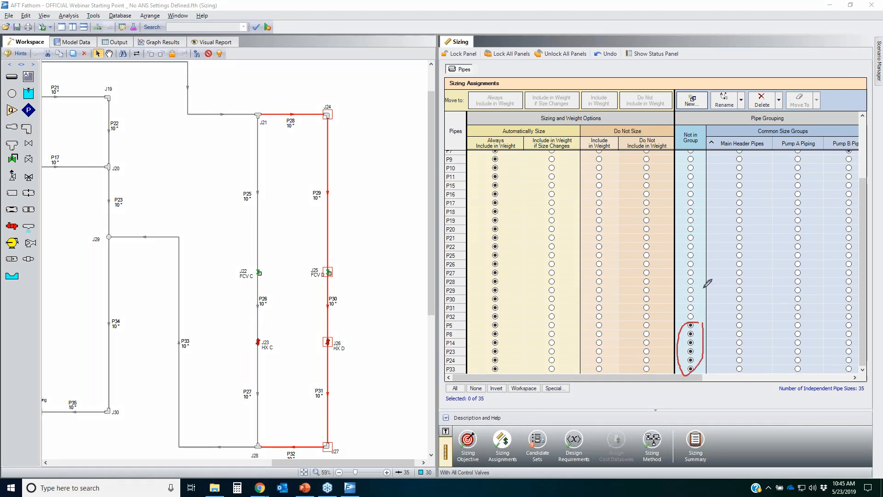
pyautogui.moveTo(699, 131)
pyautogui.mouseDown()
pyautogui.moveTo(679, 135)
pyautogui.moveTo(703, 134)
pyautogui.moveTo(683, 128)
pyautogui.mouseUp()
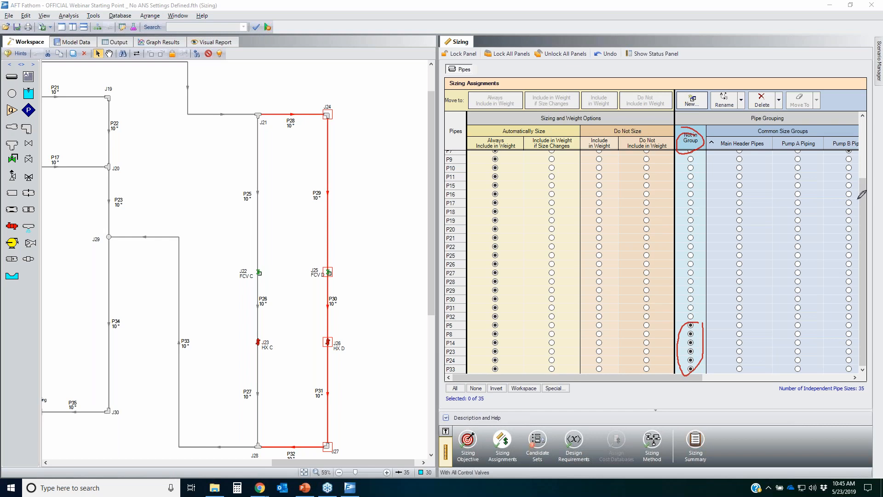
pyautogui.press('e')
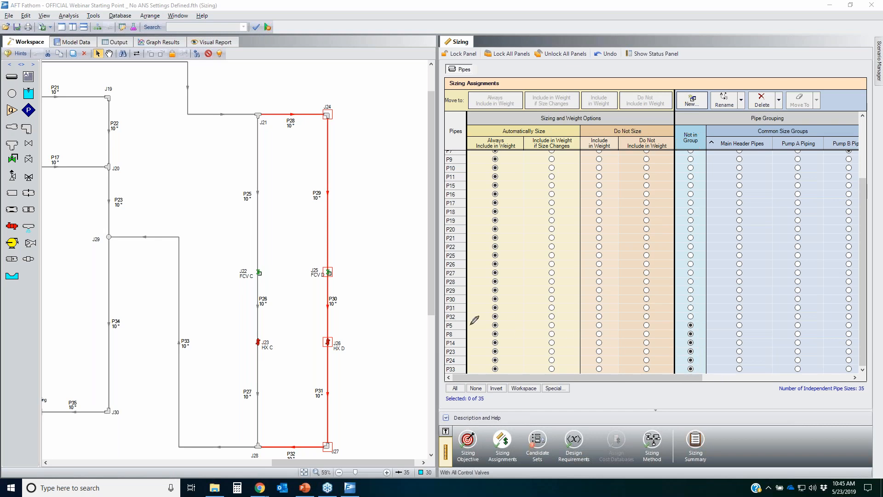
pyautogui.moveTo(453, 321)
pyautogui.mouseDown()
pyautogui.moveTo(447, 327)
pyautogui.moveTo(468, 324)
pyautogui.moveTo(460, 322)
pyautogui.mouseUp()
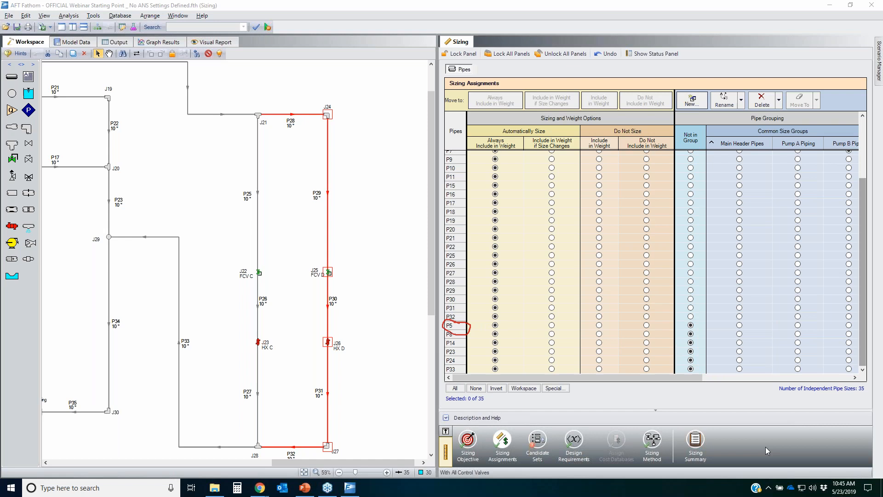
pyautogui.moveTo(392, 463); pyautogui.dragTo(277, 463)
pyautogui.moveTo(297, 393); pyautogui.dragTo(249, 366)
pyautogui.moveTo(165, 325); pyautogui.dragTo(117, 316)
pyautogui.click(841, 311)
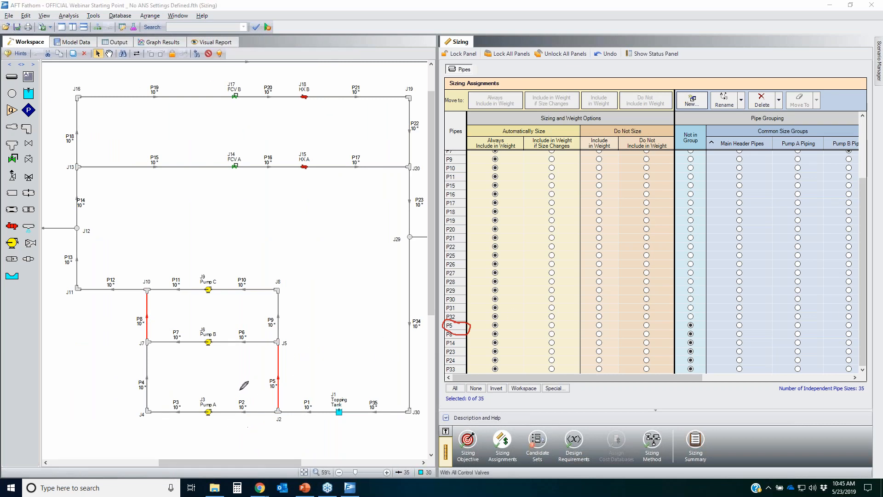
pyautogui.moveTo(244, 388)
pyautogui.mouseDown()
pyautogui.moveTo(102, 414)
pyautogui.moveTo(248, 397)
pyautogui.moveTo(239, 382)
pyautogui.mouseUp()
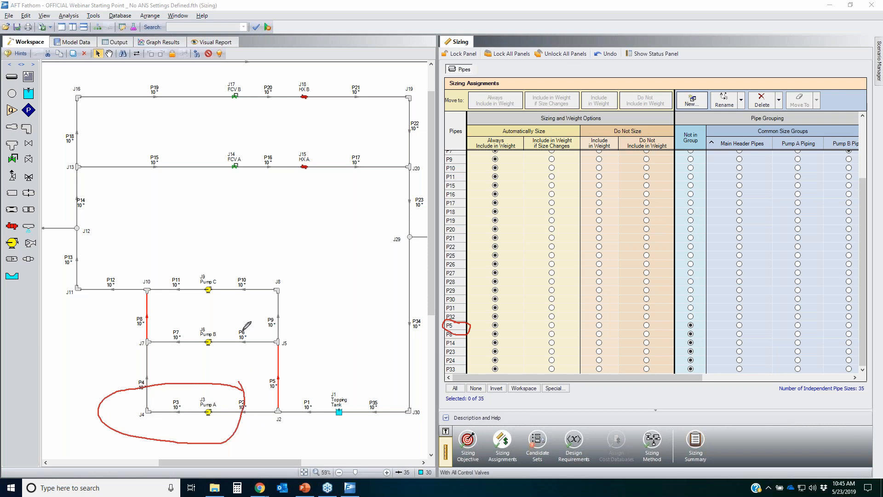
pyautogui.moveTo(240, 328); pyautogui.dragTo(244, 334)
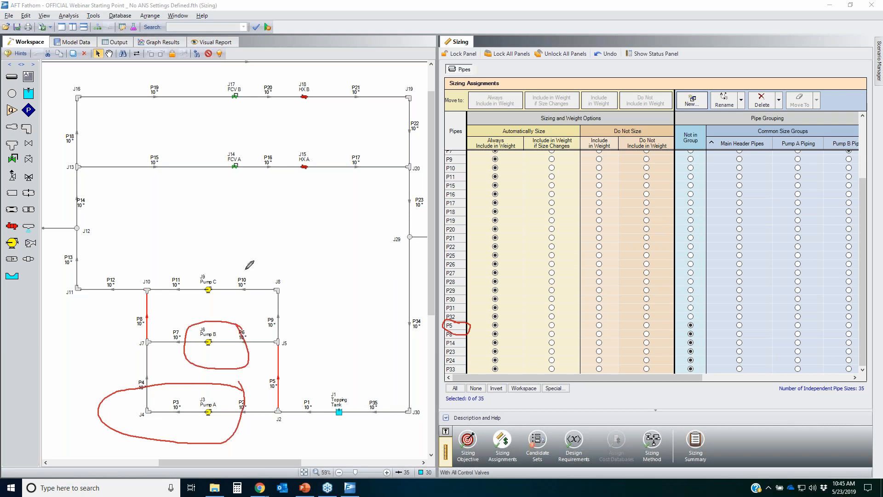
pyautogui.moveTo(244, 268)
pyautogui.mouseDown()
pyautogui.moveTo(254, 266)
pyautogui.moveTo(251, 285)
pyautogui.mouseUp()
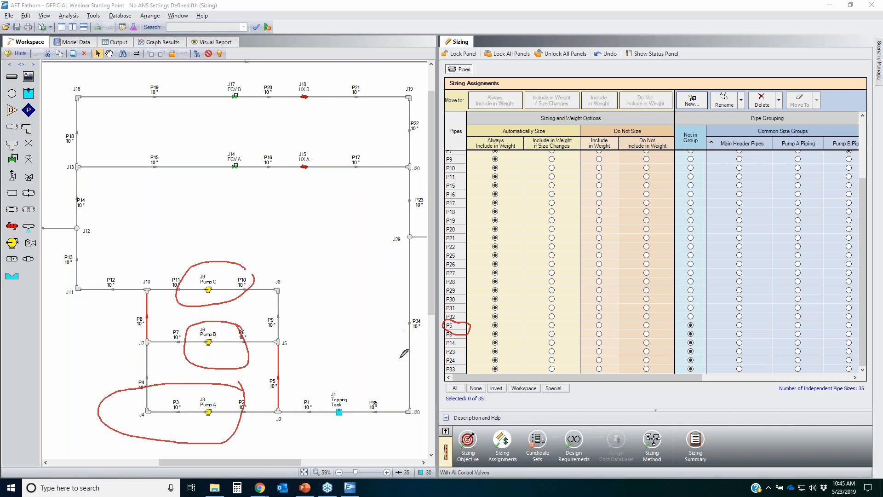
pyautogui.moveTo(225, 386); pyautogui.dragTo(210, 387)
pyautogui.moveTo(95, 392)
pyautogui.mouseDown()
pyautogui.moveTo(173, 374)
pyautogui.moveTo(236, 322)
pyautogui.mouseUp()
pyautogui.moveTo(244, 261)
pyautogui.mouseDown()
pyautogui.moveTo(257, 270)
pyautogui.moveTo(247, 262)
pyautogui.mouseUp()
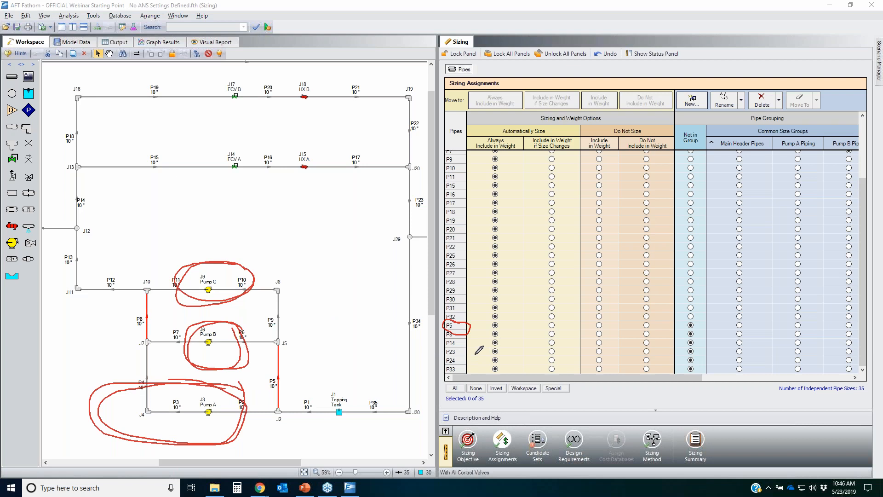
pyautogui.moveTo(126, 305)
pyautogui.mouseDown()
pyautogui.moveTo(163, 316)
pyautogui.moveTo(124, 305)
pyautogui.mouseUp()
pyautogui.moveTo(259, 367)
pyautogui.mouseDown()
pyautogui.moveTo(270, 389)
pyautogui.moveTo(290, 367)
pyautogui.mouseUp()
pyautogui.moveTo(708, 129)
pyautogui.mouseDown()
pyautogui.moveTo(678, 137)
pyautogui.moveTo(686, 148)
pyautogui.moveTo(701, 130)
pyautogui.mouseUp()
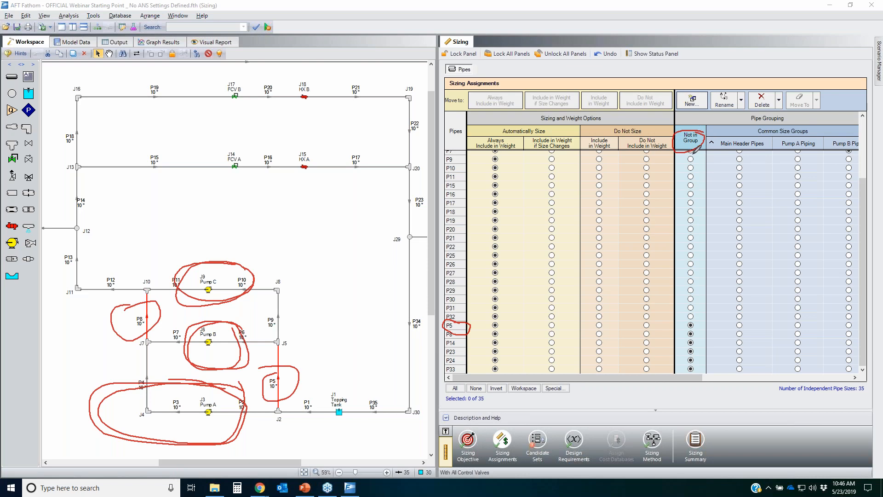
pyautogui.moveTo(153, 304)
pyautogui.mouseDown()
pyautogui.moveTo(121, 335)
pyautogui.moveTo(156, 314)
pyautogui.mouseUp()
pyautogui.moveTo(295, 365)
pyautogui.mouseDown()
pyautogui.moveTo(256, 370)
pyautogui.moveTo(298, 372)
pyautogui.mouseUp()
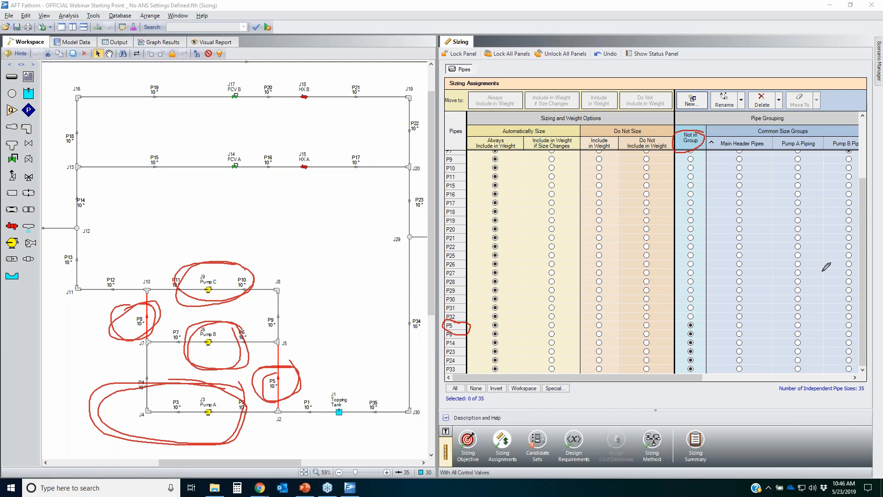
pyautogui.press('Escape')
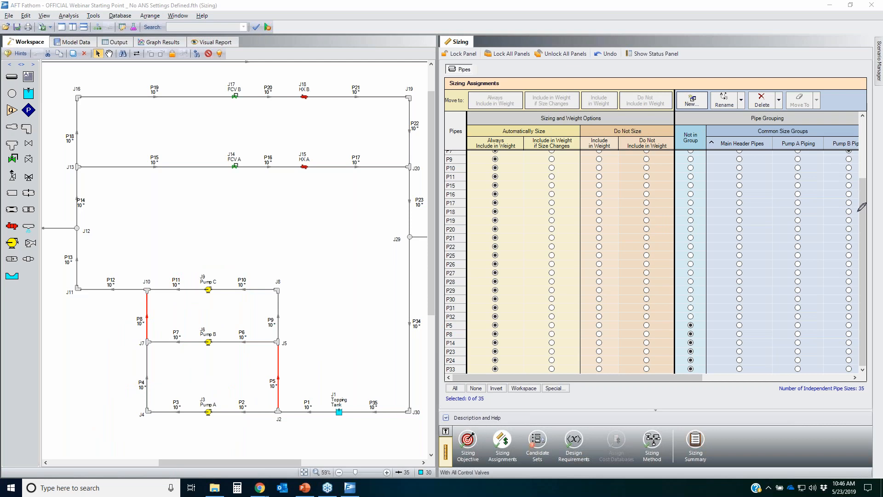
# Step: Review the common size group columns of the sizing assignment table and select the HX B Piping rows P18 to P22
pyautogui.moveTo(240, 217); pyautogui.dragTo(384, 259)
pyautogui.moveTo(175, 214); pyautogui.dragTo(116, 168)
pyautogui.moveTo(354, 261); pyautogui.dragTo(243, 248)
pyautogui.moveTo(341, 406); pyautogui.dragTo(187, 189)
pyautogui.click(611, 280)
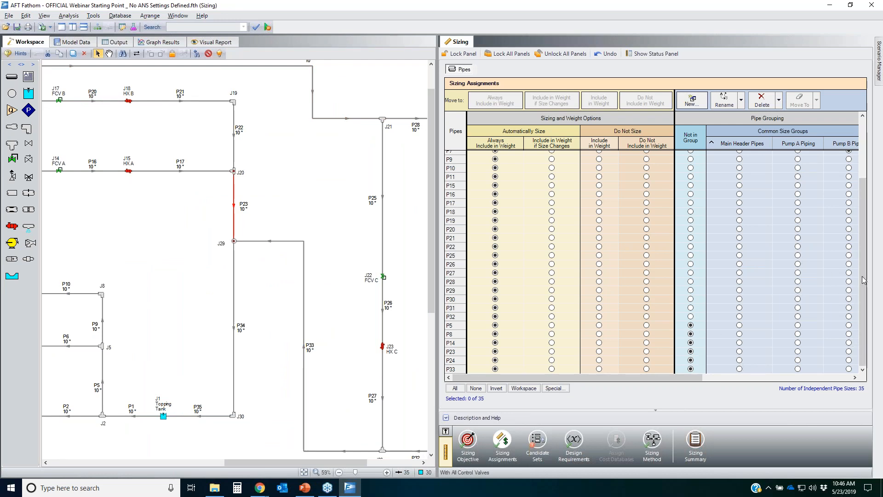
pyautogui.moveTo(862, 258); pyautogui.dragTo(862, 171)
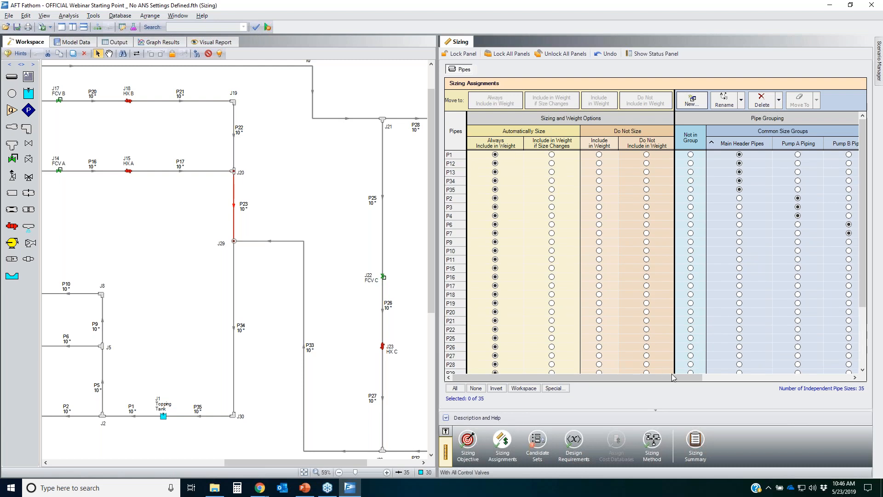
pyautogui.moveTo(679, 380); pyautogui.dragTo(698, 297)
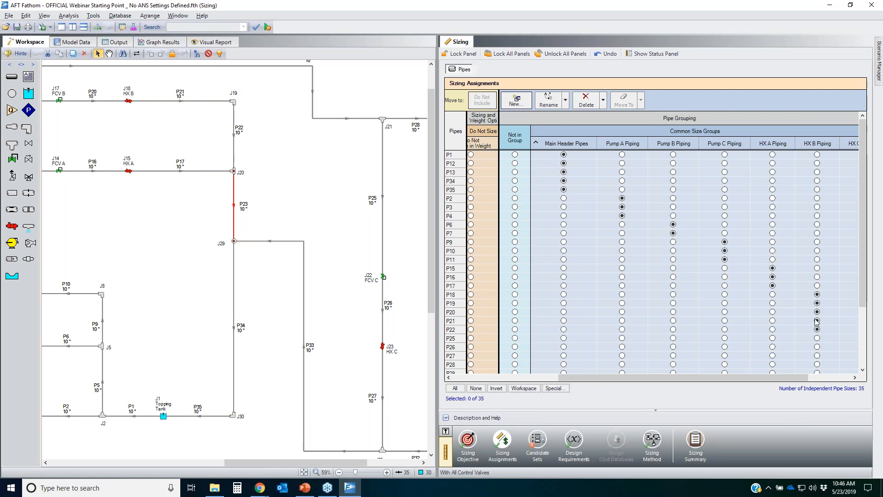
pyautogui.click(455, 295)
pyautogui.moveTo(454, 304); pyautogui.dragTo(454, 330)
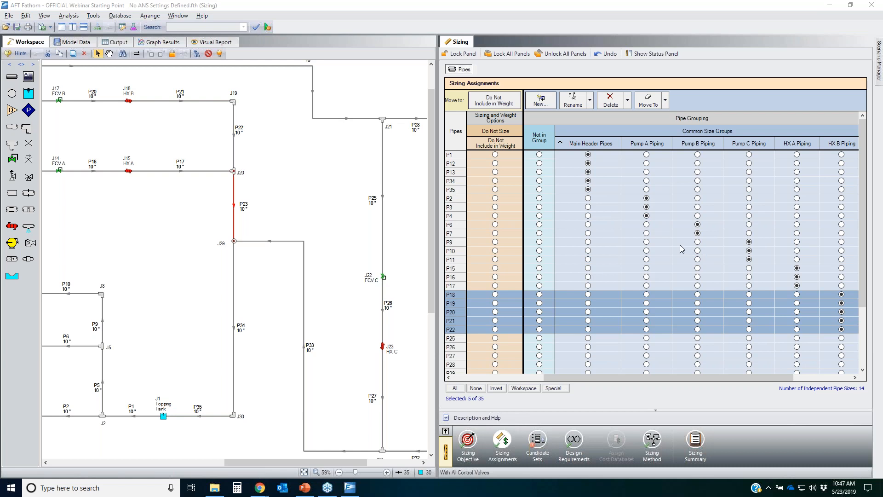
# Step: Examine the HX A and HX B branch pipes in the workspace by box-selecting each row of pipes, then clear the selection
pyautogui.click(276, 341)
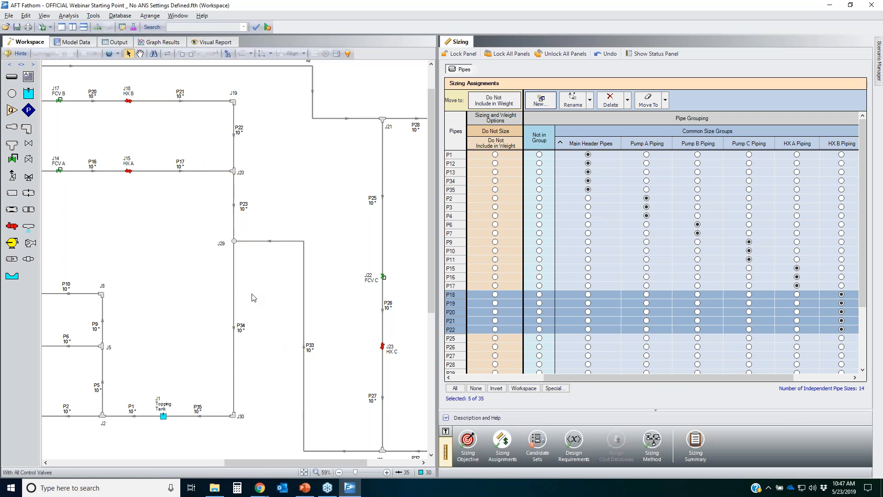
pyautogui.scroll(-2, 303, 327)
pyautogui.hscroll(-5, 322, 253)
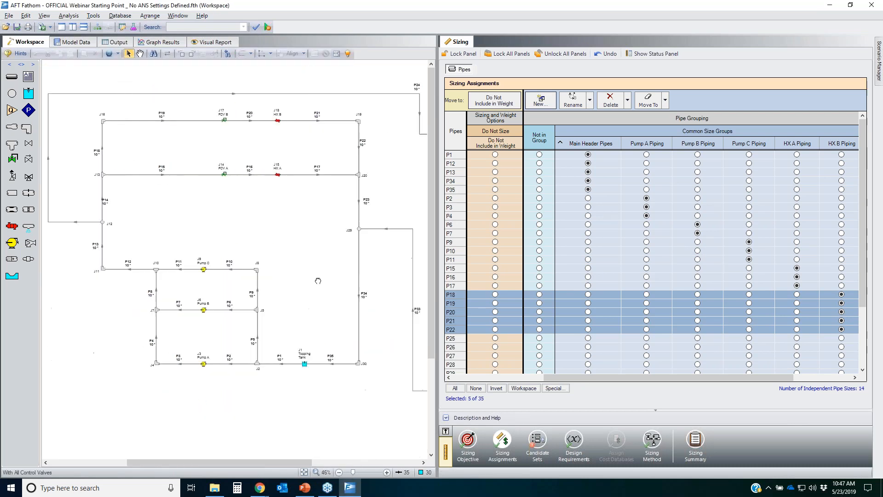
pyautogui.moveTo(370, 199); pyautogui.dragTo(210, 168)
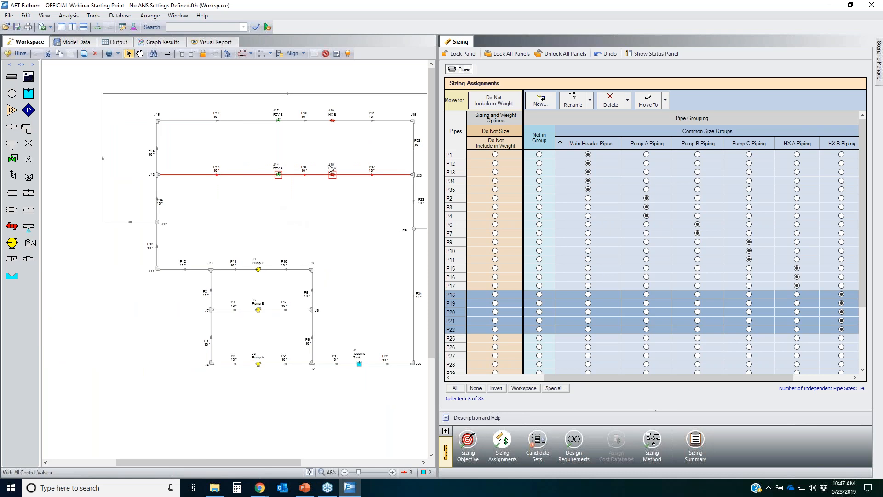
pyautogui.moveTo(422, 151); pyautogui.dragTo(139, 114)
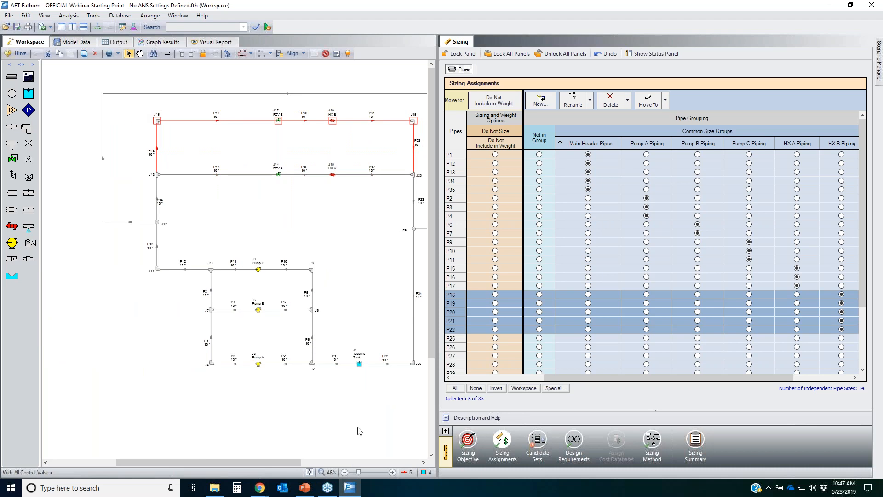
pyautogui.click(376, 426)
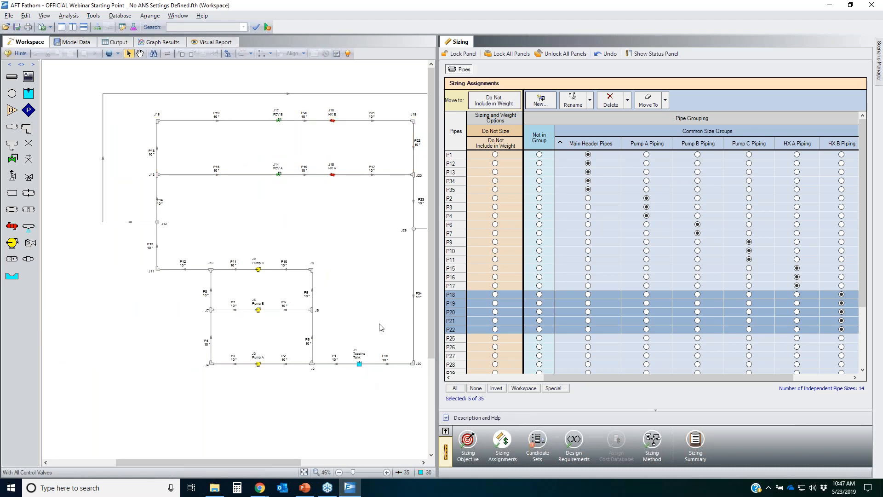
pyautogui.click(441, 160)
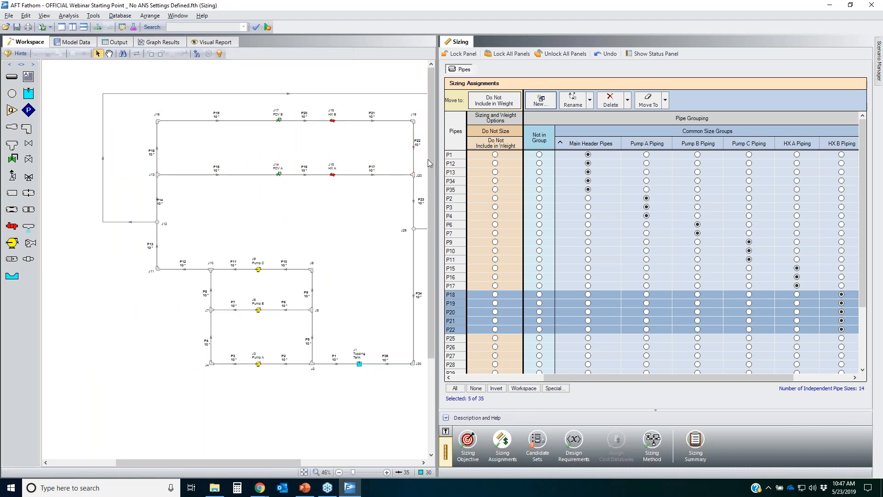
pyautogui.click(339, 415)
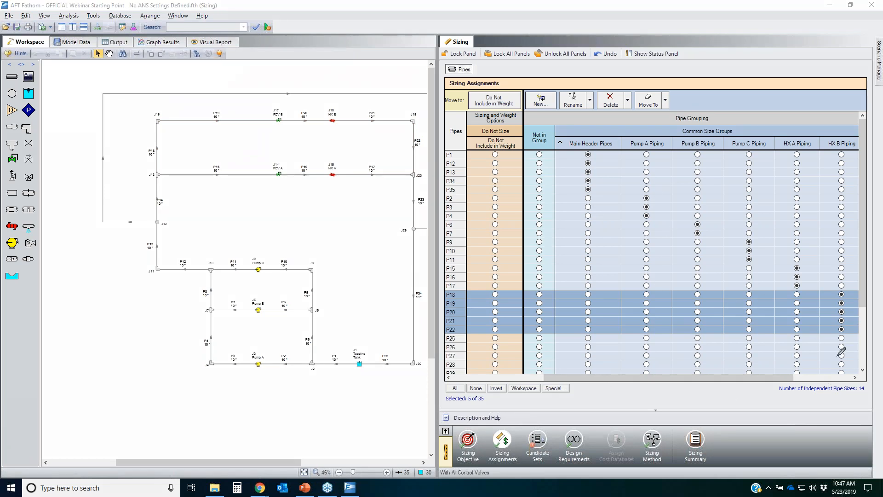
pyautogui.moveTo(864, 385)
pyautogui.mouseDown()
pyautogui.moveTo(771, 382)
pyautogui.moveTo(860, 405)
pyautogui.moveTo(858, 381)
pyautogui.mouseUp()
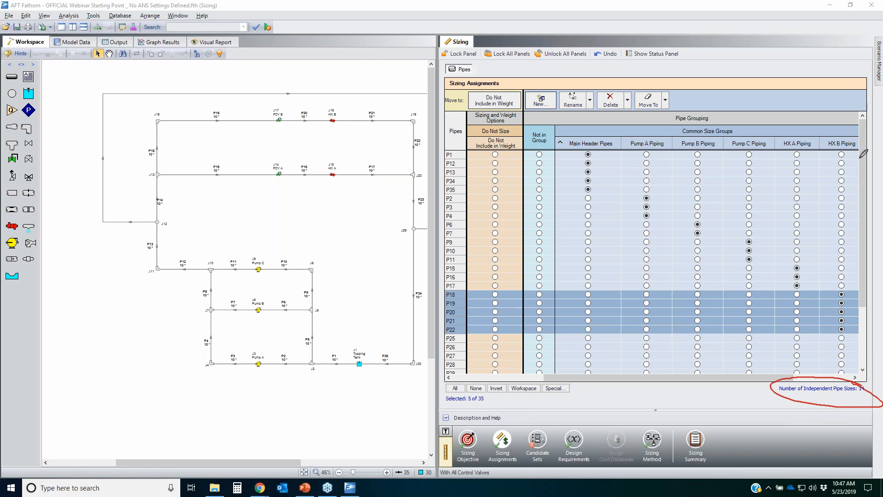
pyautogui.press('Escape')
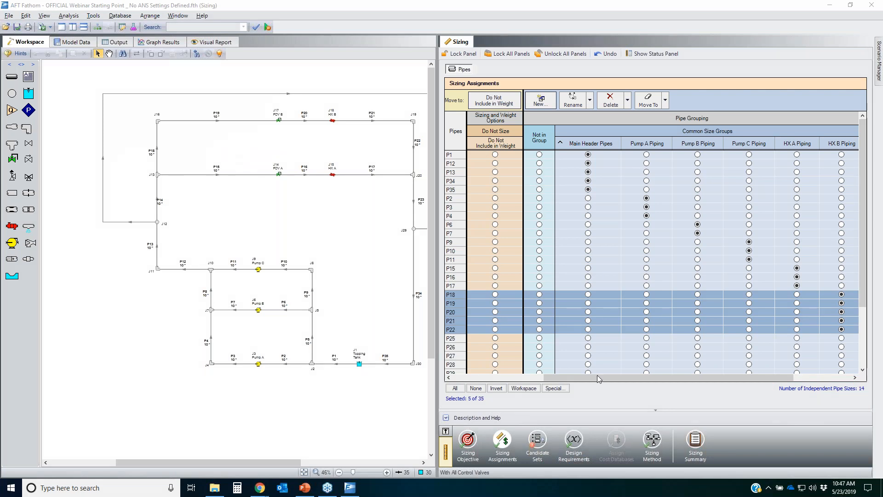
# Step: Zoom the workspace to fit and open the Candidate Sets panel of the sizing window
pyautogui.click(303, 472)
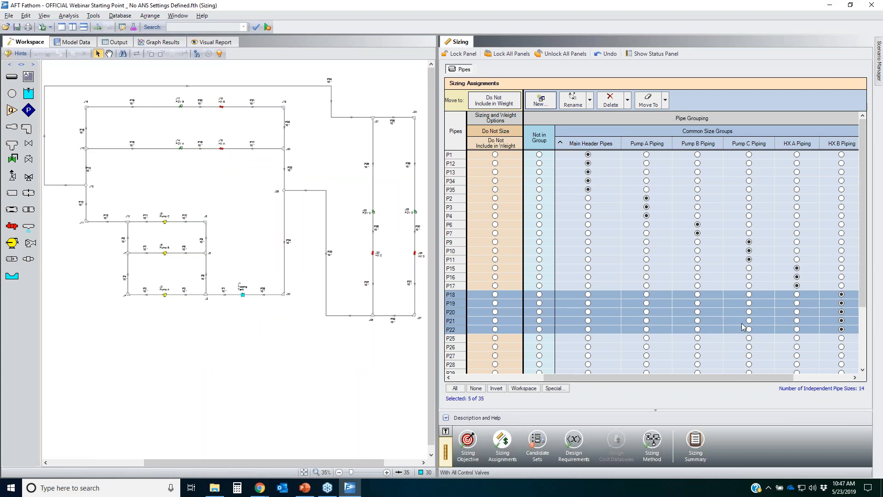
pyautogui.moveTo(556, 422)
pyautogui.mouseDown()
pyautogui.moveTo(535, 432)
pyautogui.moveTo(548, 461)
pyautogui.moveTo(554, 430)
pyautogui.mouseUp()
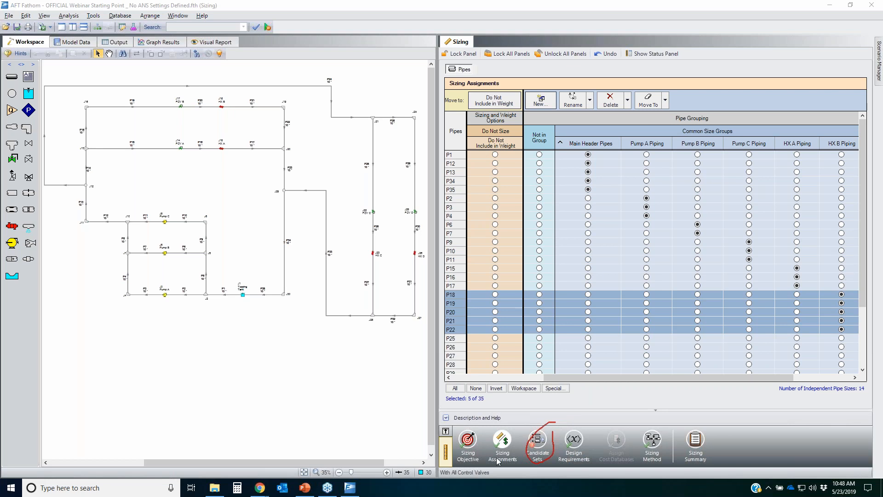
pyautogui.click(538, 440)
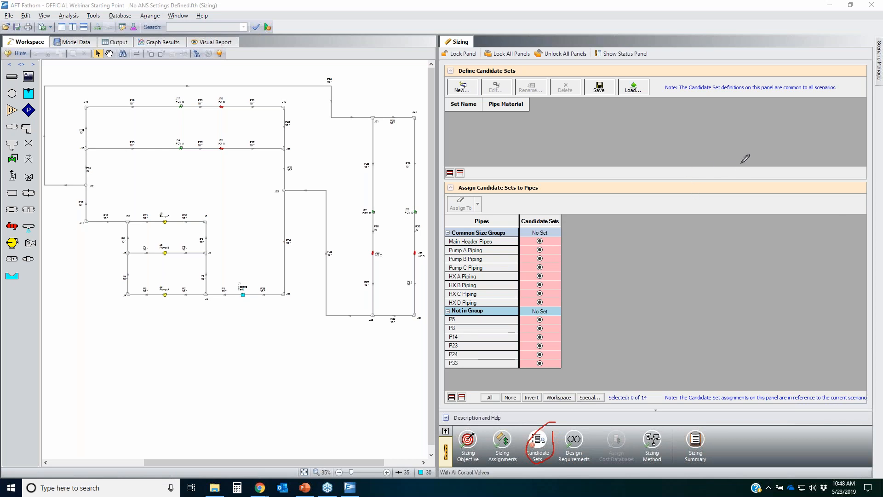
pyautogui.moveTo(570, 224)
pyautogui.mouseDown()
pyautogui.moveTo(486, 217)
pyautogui.moveTo(440, 331)
pyautogui.moveTo(546, 372)
pyautogui.moveTo(572, 229)
pyautogui.mouseUp()
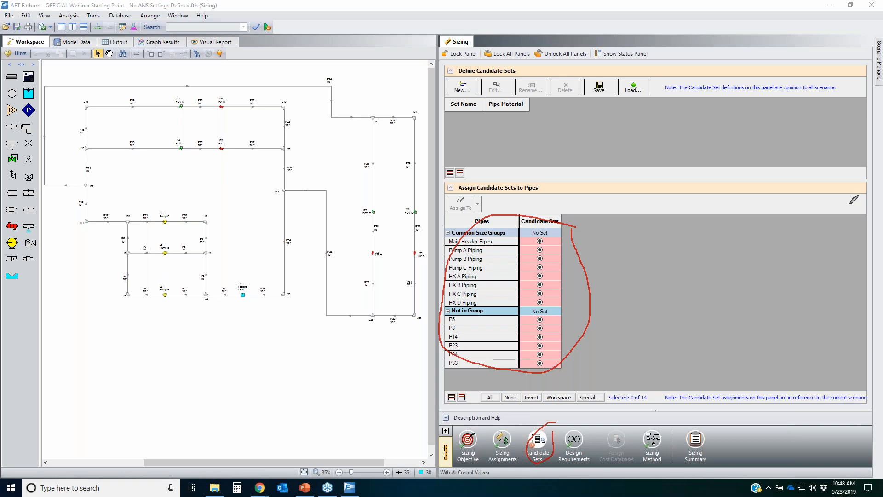
pyautogui.press('Escape')
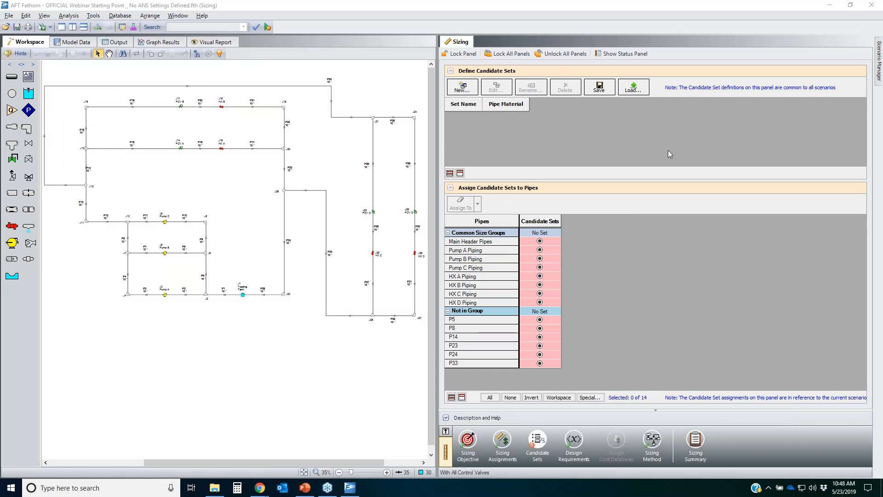
# Step: Create a new candidate set named STD - Steel ANSI Pipe
pyautogui.moveTo(443, 82)
pyautogui.mouseDown()
pyautogui.moveTo(431, 81)
pyautogui.moveTo(520, 67)
pyautogui.moveTo(459, 65)
pyautogui.mouseUp()
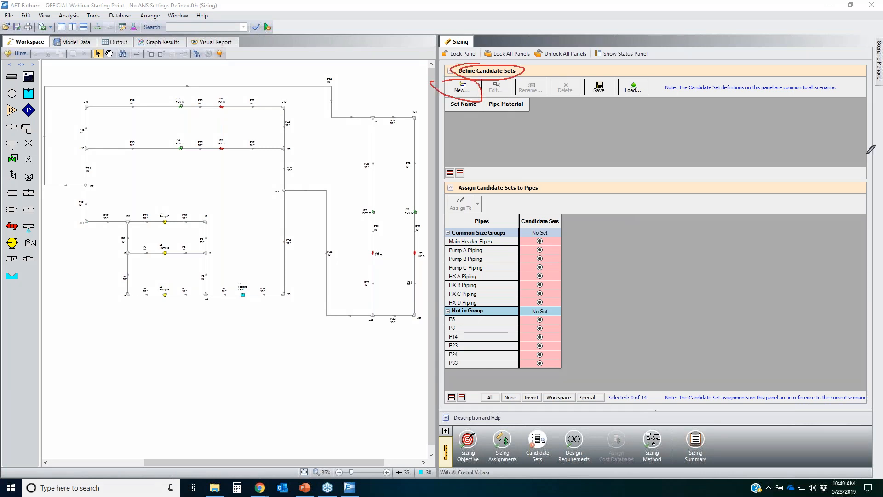
pyautogui.click(464, 88)
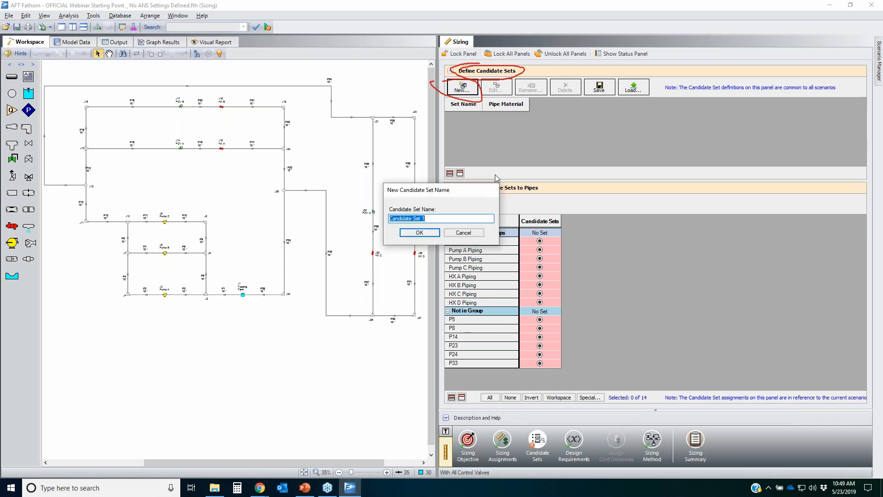
pyautogui.write('STD - Steel ANSI Pipe')
pyautogui.press('Return')
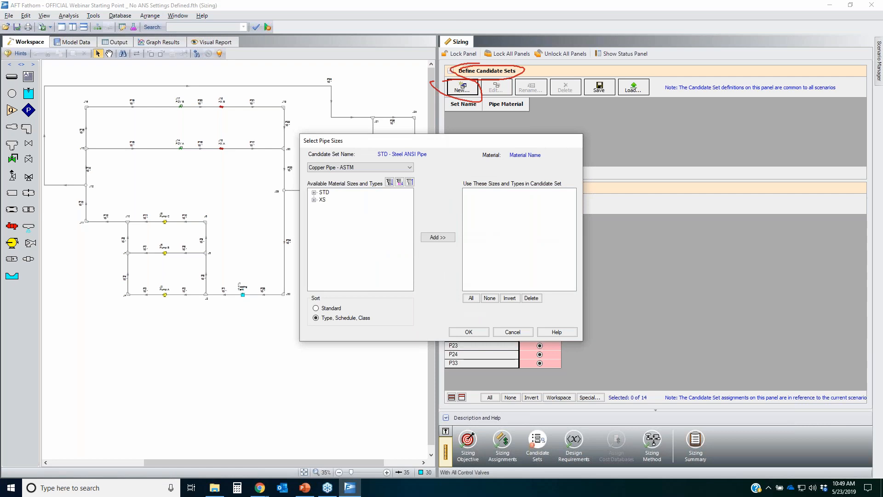
# Step: Set the candidate set's pipe material to Steel - ANSI and sort the available sizes by Standard
pyautogui.moveTo(482, 141); pyautogui.dragTo(278, 143)
pyautogui.click(148, 167)
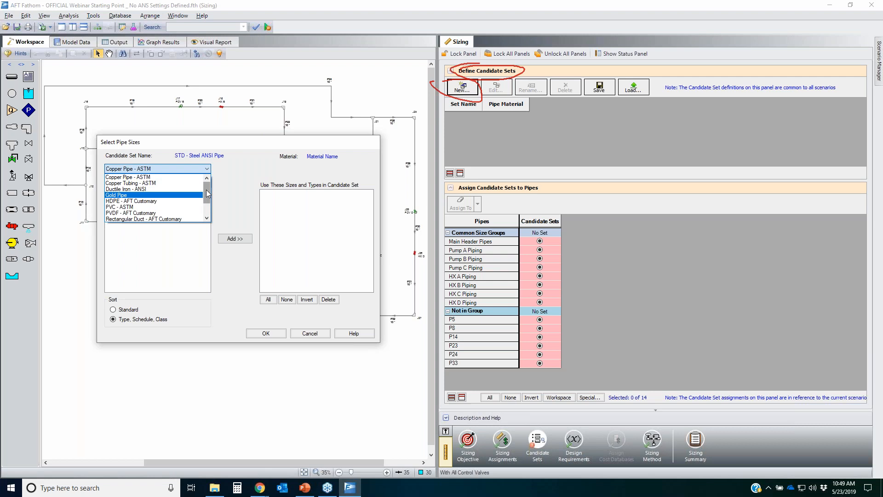
pyautogui.click(142, 195)
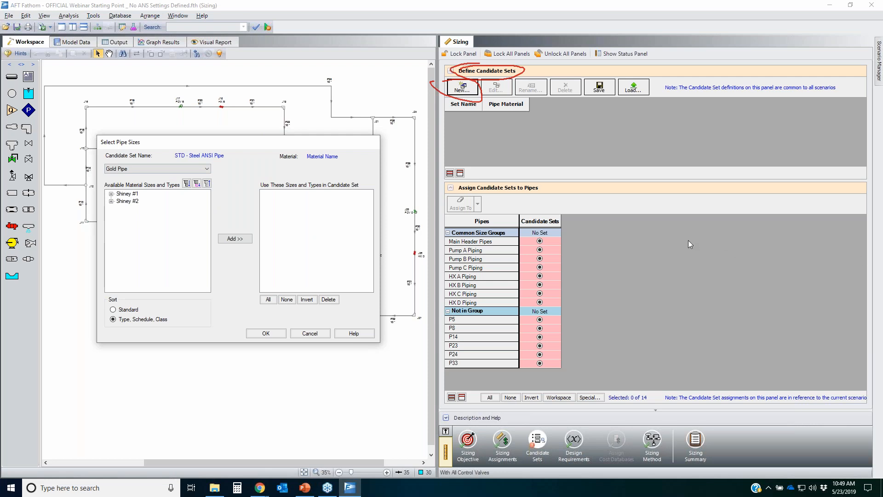
pyautogui.click(173, 169)
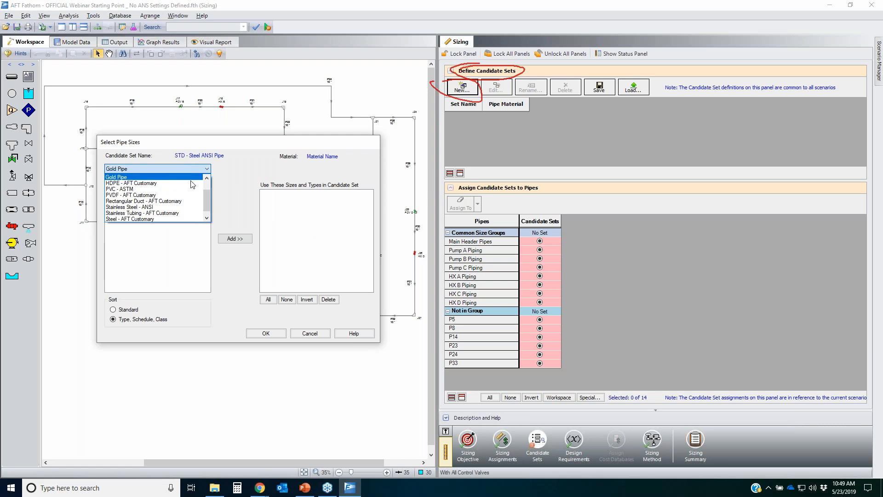
pyautogui.moveTo(209, 208); pyautogui.dragTo(208, 190)
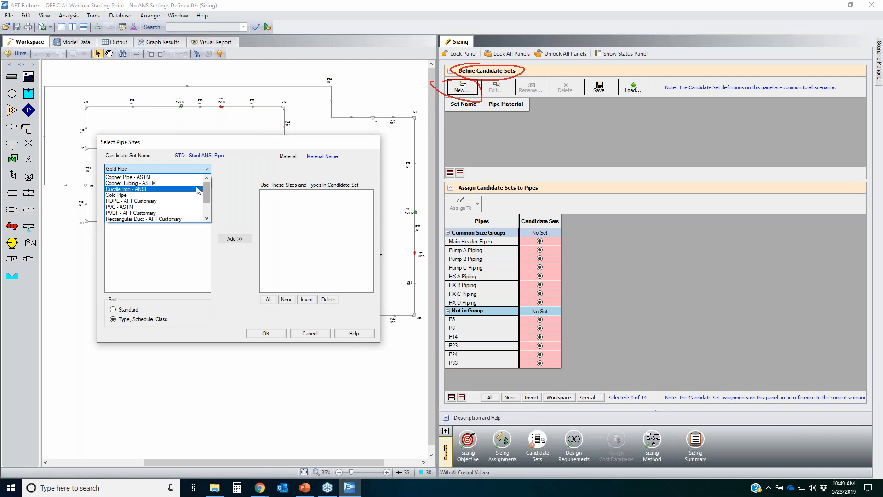
pyautogui.moveTo(205, 192); pyautogui.dragTo(206, 216)
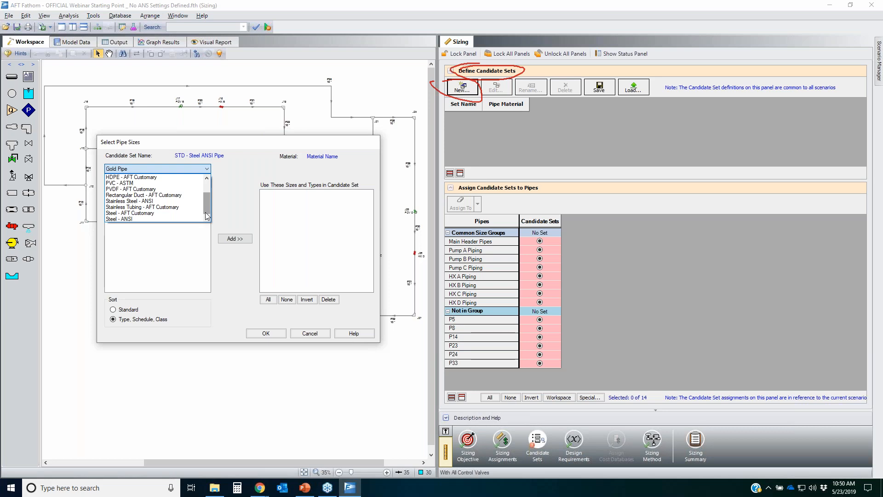
pyautogui.click(140, 220)
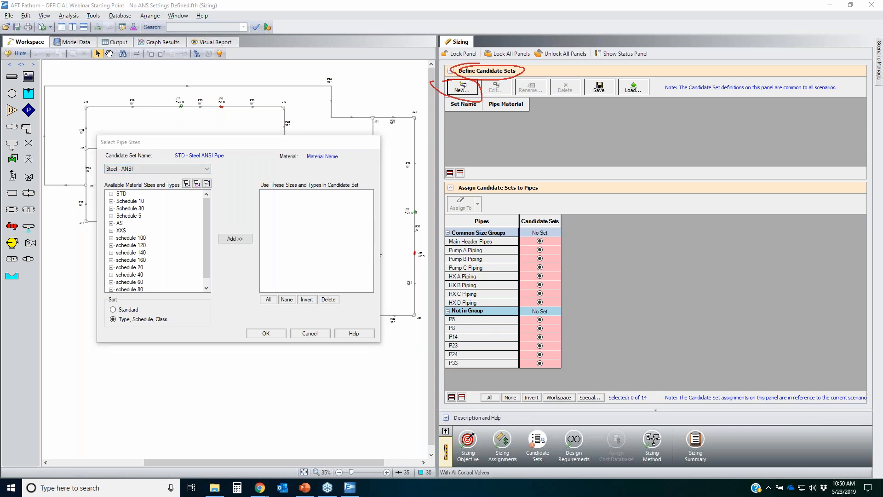
pyautogui.moveTo(117, 305)
pyautogui.mouseDown()
pyautogui.moveTo(143, 306)
pyautogui.moveTo(107, 314)
pyautogui.moveTo(122, 302)
pyautogui.mouseUp()
pyautogui.click(113, 309)
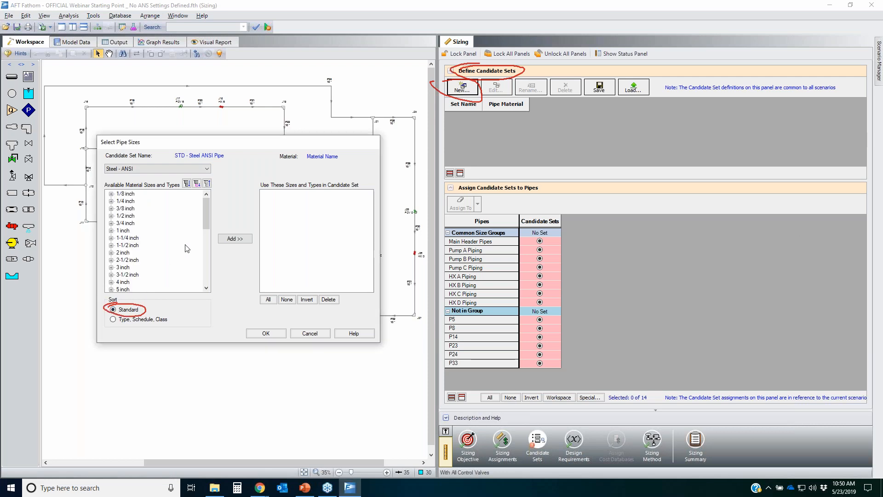
# Step: Expand a few sizes to inspect their schedules, and sort the available sizes by Type, Schedule, Class
pyautogui.click(111, 194)
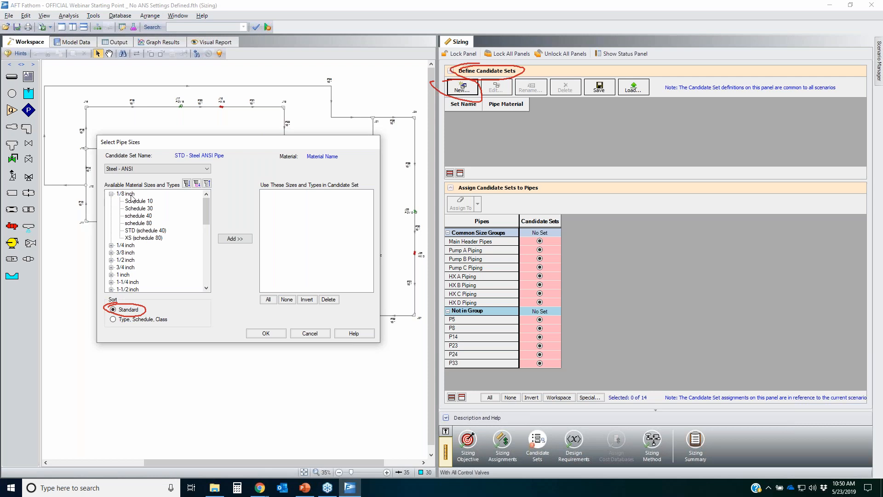
pyautogui.click(111, 245)
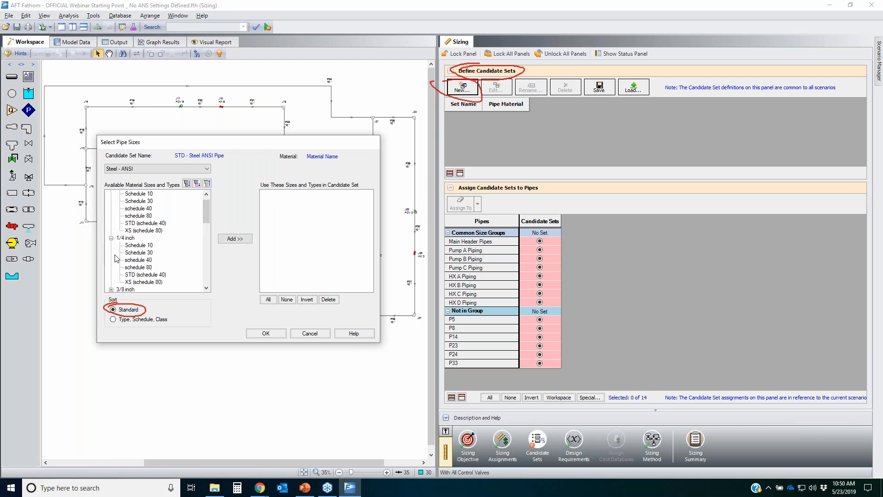
pyautogui.click(111, 290)
pyautogui.moveTo(174, 243)
pyautogui.mouseDown()
pyautogui.moveTo(115, 250)
pyautogui.moveTo(184, 272)
pyautogui.moveTo(171, 247)
pyautogui.mouseUp()
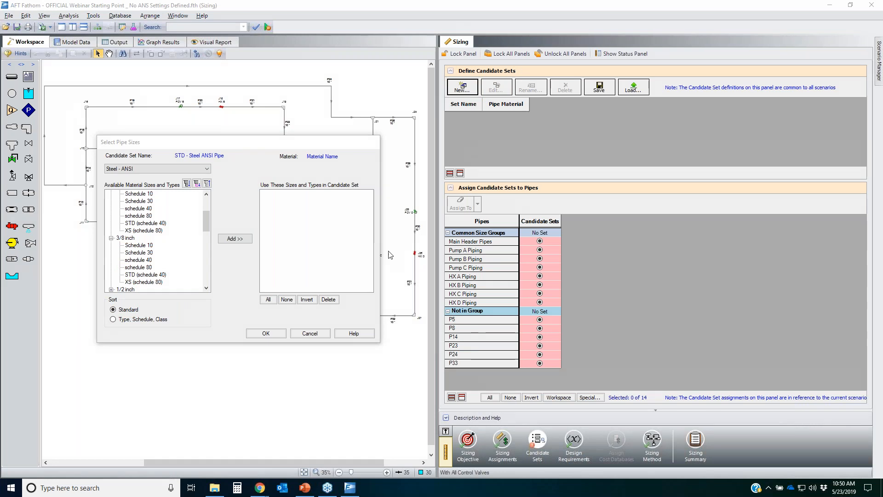
pyautogui.click(113, 320)
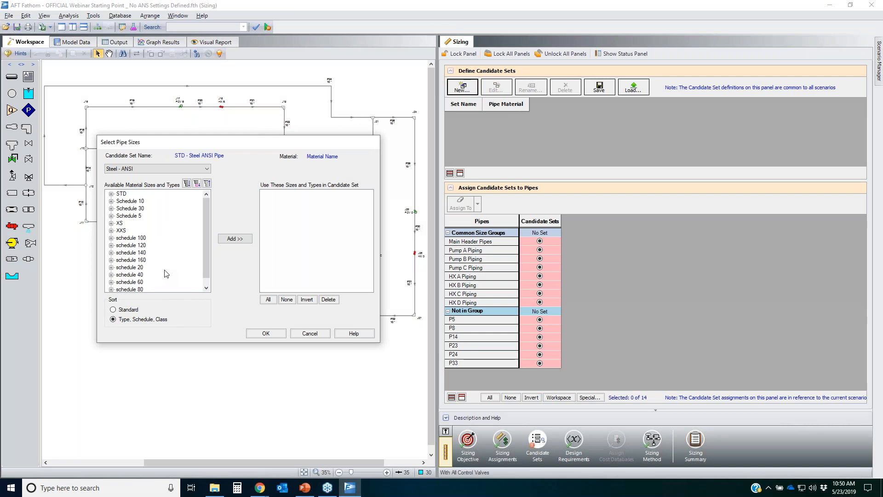
pyautogui.click(799, 56)
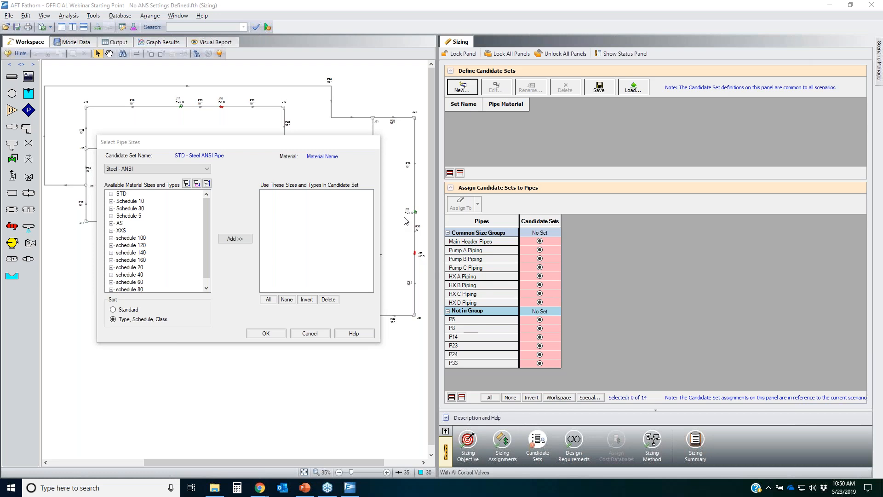
# Step: Expand the STD type and add all STD sizes to the candidate set
pyautogui.click(112, 195)
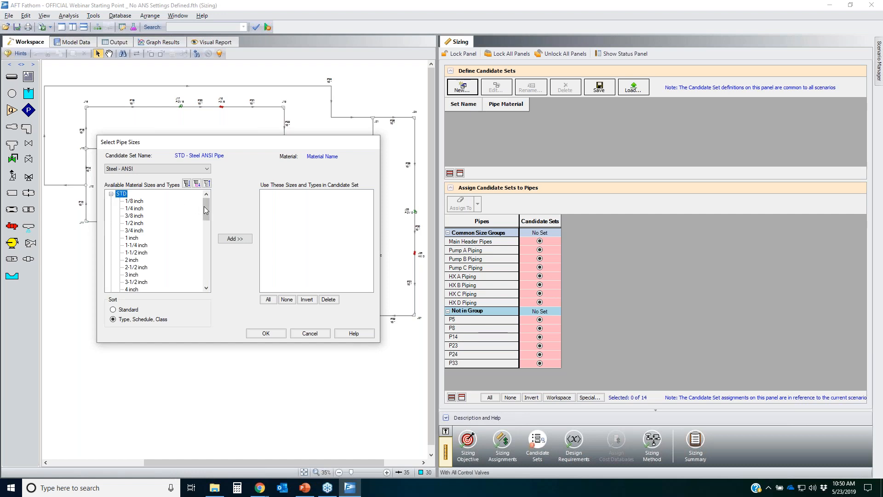
pyautogui.moveTo(207, 206)
pyautogui.mouseDown()
pyautogui.moveTo(206, 258)
pyautogui.moveTo(214, 204)
pyautogui.mouseUp()
pyautogui.click(235, 239)
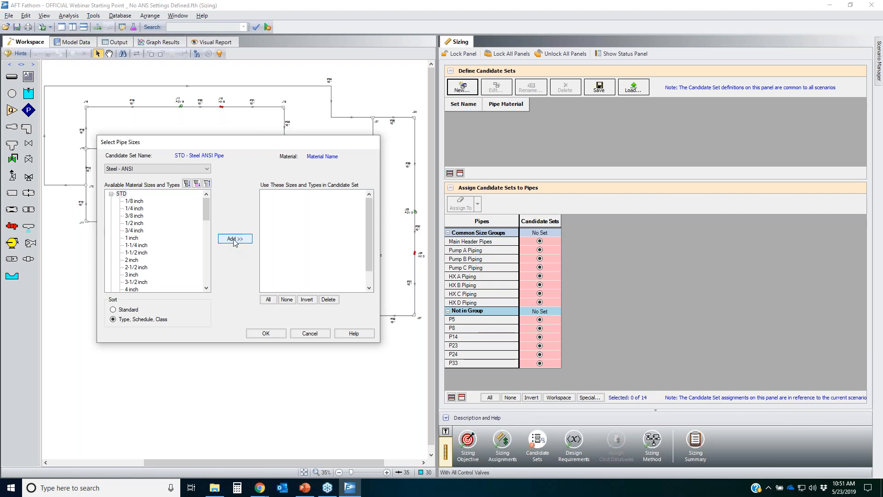
# Step: Remove the 1/8 through 3/4 inch STD sizes from the candidate set and confirm the set
pyautogui.moveTo(368, 208)
pyautogui.mouseDown()
pyautogui.moveTo(366, 276)
pyautogui.moveTo(369, 191)
pyautogui.mouseUp()
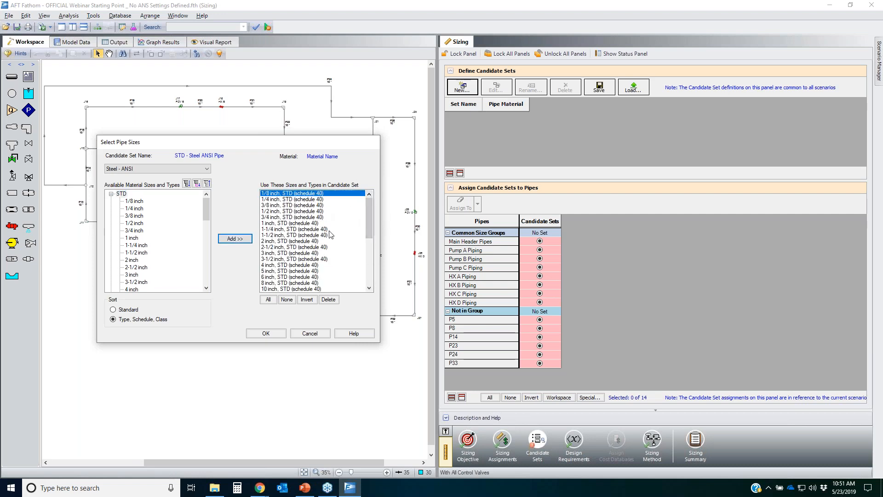
pyautogui.click(281, 203)
pyautogui.click(281, 195)
pyautogui.keyDown('shift'); pyautogui.click(281, 199); pyautogui.keyUp('shift')
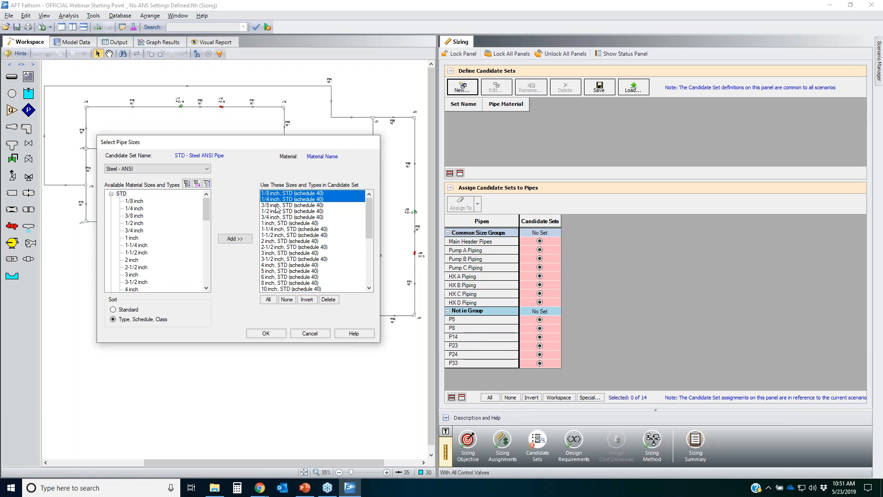
pyautogui.keyDown('shift'); pyautogui.click(277, 205); pyautogui.keyUp('shift')
pyautogui.keyDown('shift'); pyautogui.click(278, 211); pyautogui.keyUp('shift')
pyautogui.keyDown('shift'); pyautogui.click(279, 217); pyautogui.keyUp('shift')
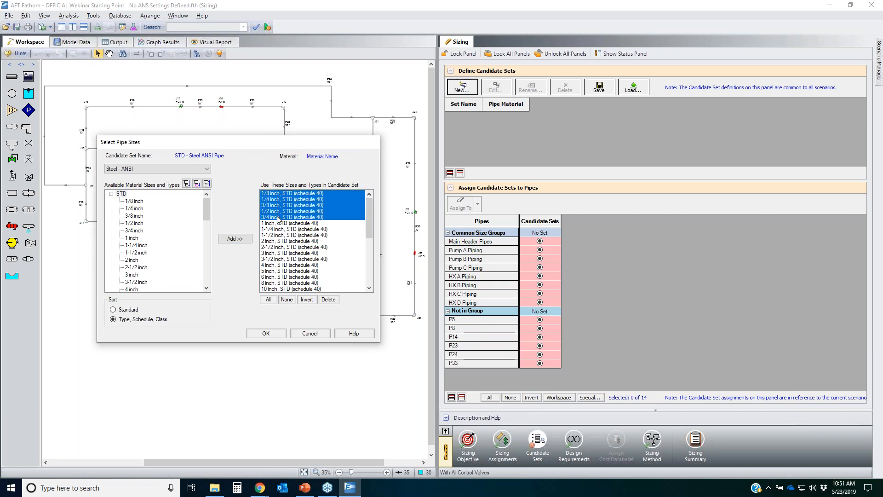
pyautogui.click(329, 300)
pyautogui.moveTo(370, 219)
pyautogui.mouseDown()
pyautogui.moveTo(362, 260)
pyautogui.moveTo(364, 221)
pyautogui.mouseUp()
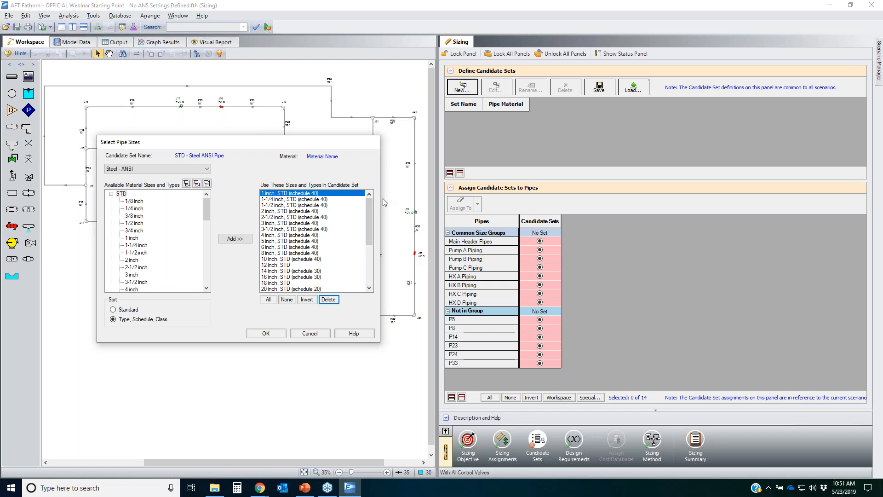
pyautogui.click(262, 334)
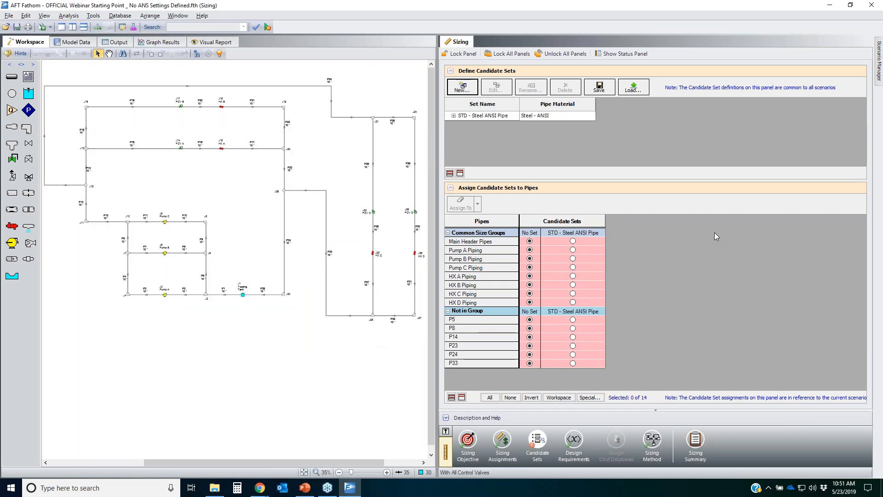
# Step: Expand the STD - Steel ANSI Pipe set to review the sizes it contains
pyautogui.click(453, 117)
pyautogui.moveTo(704, 215); pyautogui.dragTo(704, 305)
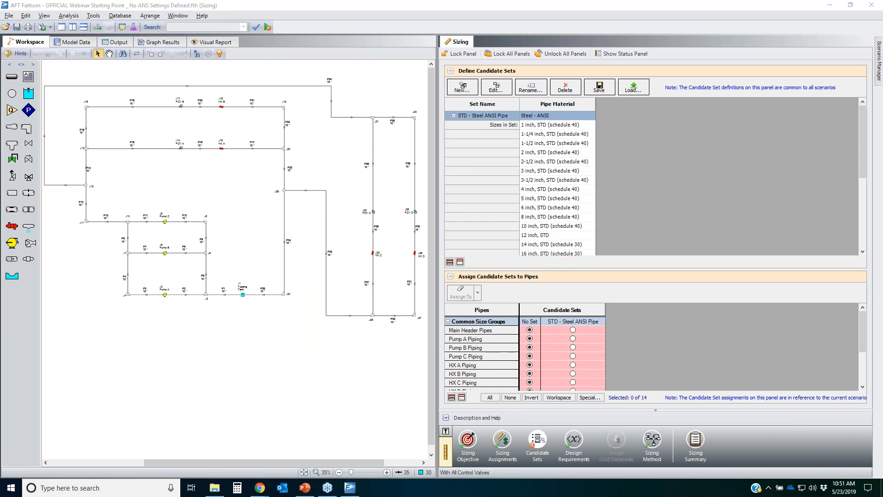
pyautogui.moveTo(581, 124)
pyautogui.mouseDown()
pyautogui.moveTo(496, 197)
pyautogui.moveTo(558, 247)
pyautogui.moveTo(605, 125)
pyautogui.moveTo(564, 119)
pyautogui.mouseUp()
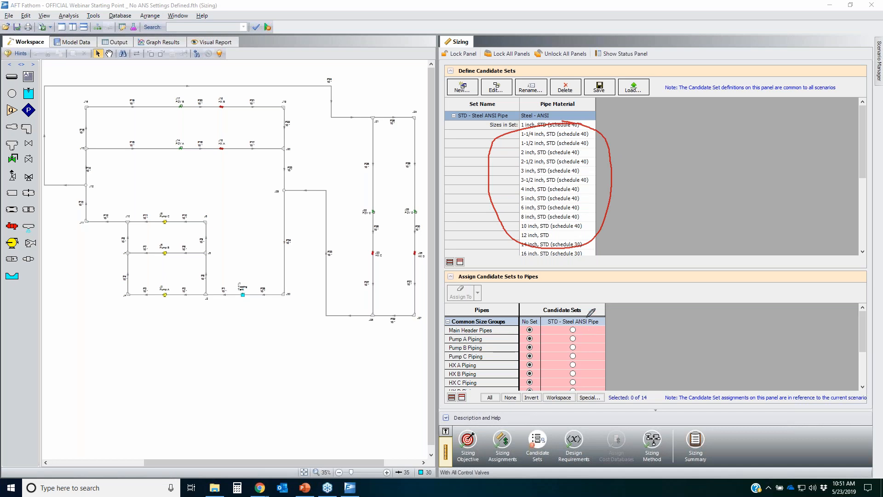
pyautogui.moveTo(604, 303)
pyautogui.mouseDown()
pyautogui.moveTo(508, 313)
pyautogui.moveTo(584, 382)
pyautogui.moveTo(602, 306)
pyautogui.mouseUp()
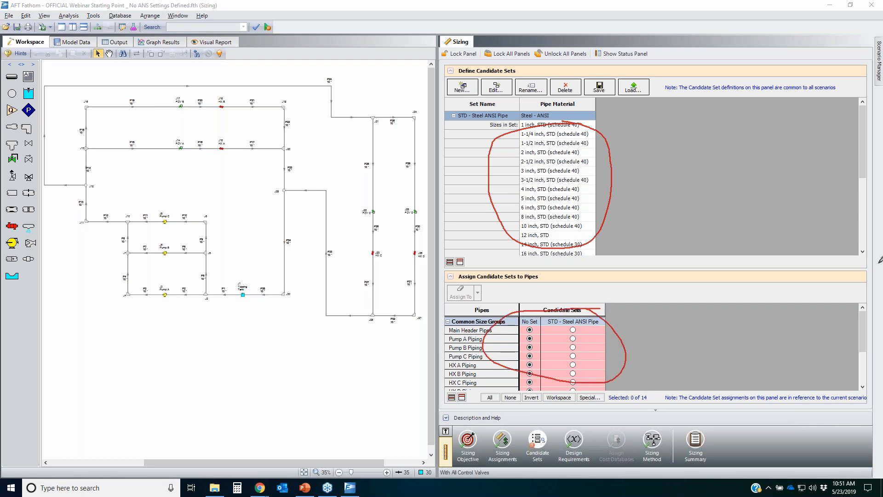
pyautogui.press('Escape')
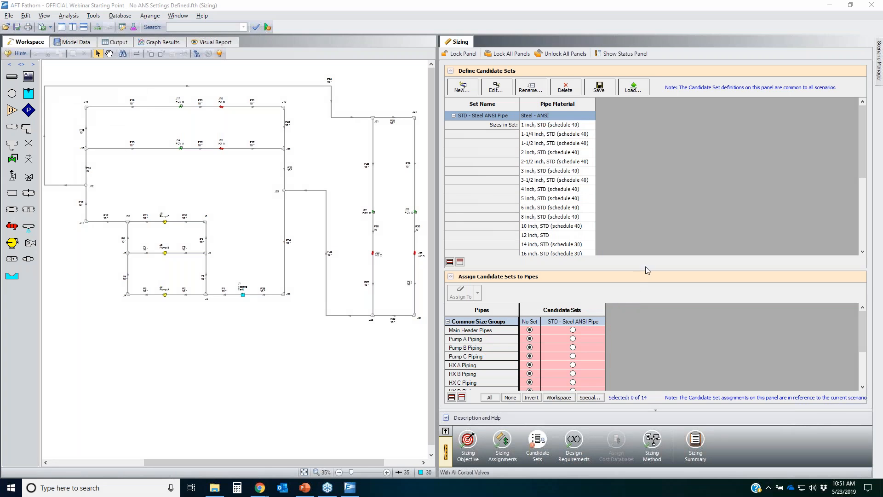
# Step: Examine the list of size groups and ungrouped pipes awaiting candidate set assignment
pyautogui.moveTo(645, 269); pyautogui.dragTo(650, 172)
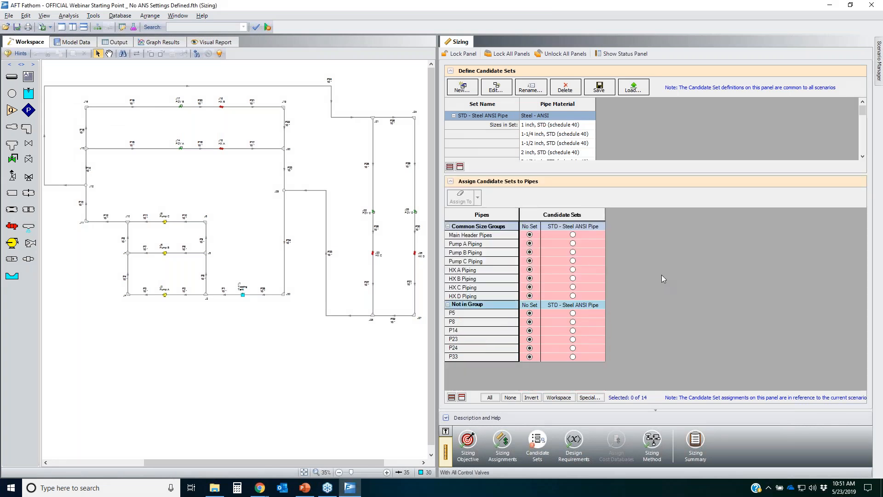
pyautogui.click(868, 181)
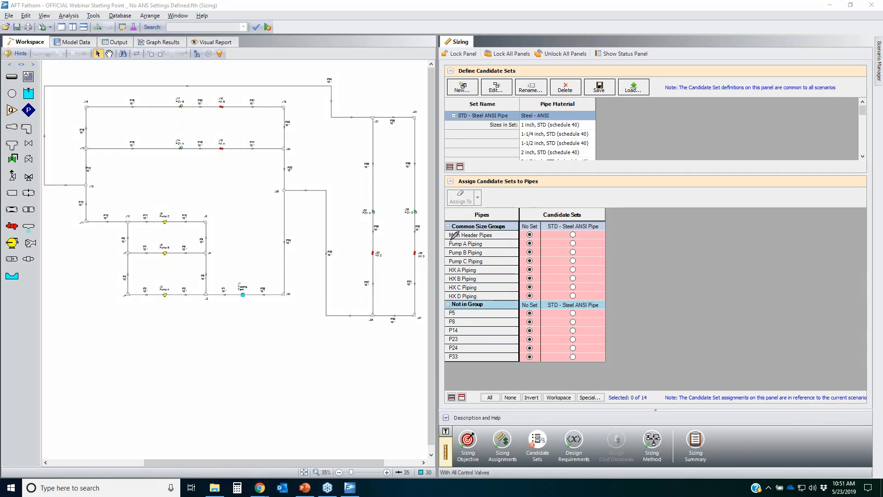
pyautogui.moveTo(447, 239)
pyautogui.mouseDown()
pyautogui.moveTo(483, 238)
pyautogui.moveTo(450, 252)
pyautogui.moveTo(487, 291)
pyautogui.moveTo(444, 273)
pyautogui.mouseUp()
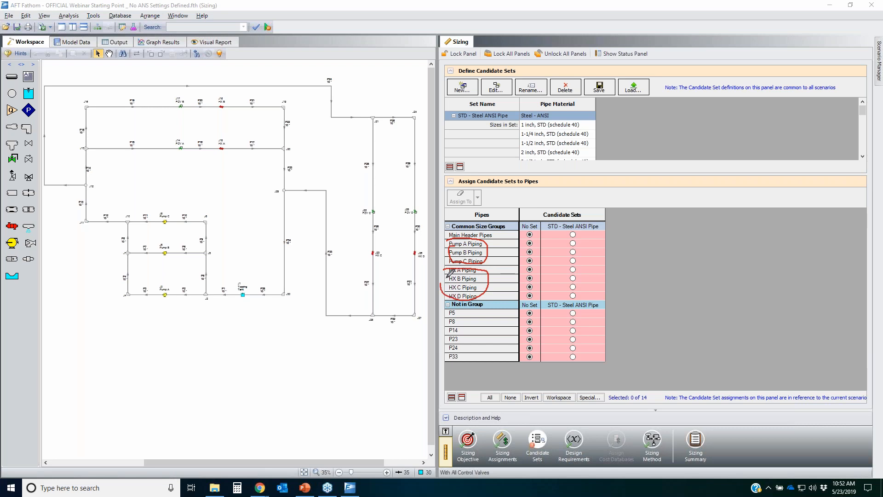
pyautogui.moveTo(462, 313)
pyautogui.mouseDown()
pyautogui.moveTo(458, 368)
pyautogui.moveTo(464, 310)
pyautogui.mouseUp()
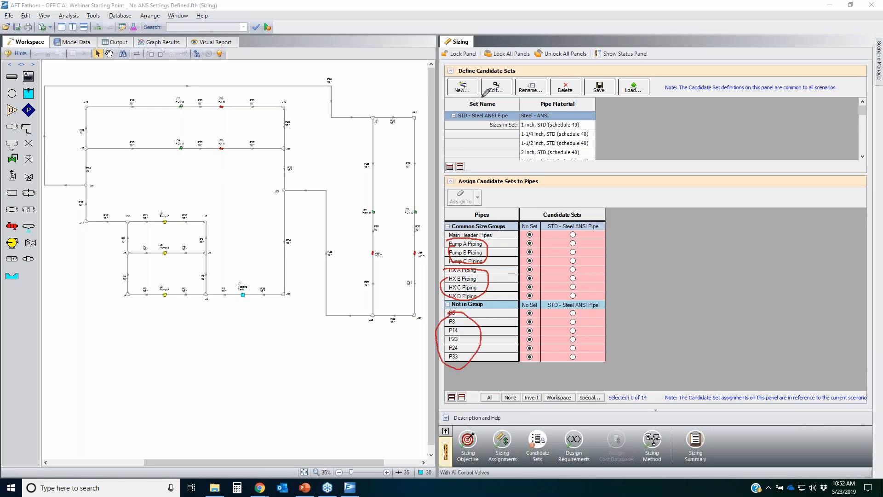
pyautogui.moveTo(455, 72); pyautogui.dragTo(537, 59)
pyautogui.moveTo(459, 121); pyautogui.dragTo(539, 60)
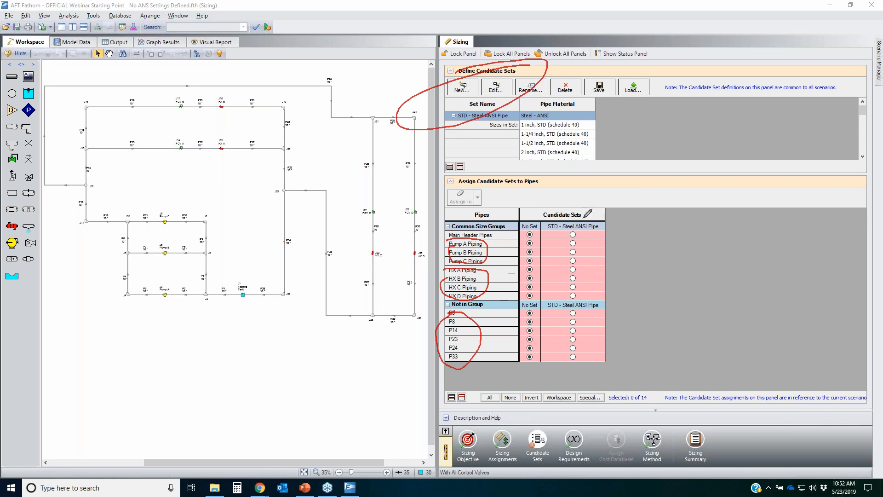
pyautogui.moveTo(585, 225); pyautogui.dragTo(585, 330)
pyautogui.moveTo(633, 229); pyautogui.dragTo(629, 353)
pyautogui.moveTo(681, 240); pyautogui.dragTo(688, 355)
pyautogui.moveTo(727, 232); pyautogui.dragTo(732, 347)
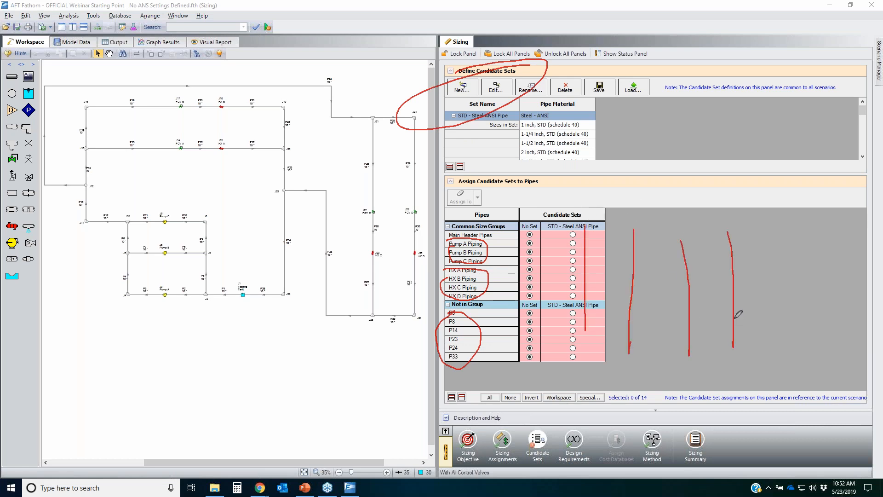
pyautogui.moveTo(655, 229); pyautogui.dragTo(651, 238)
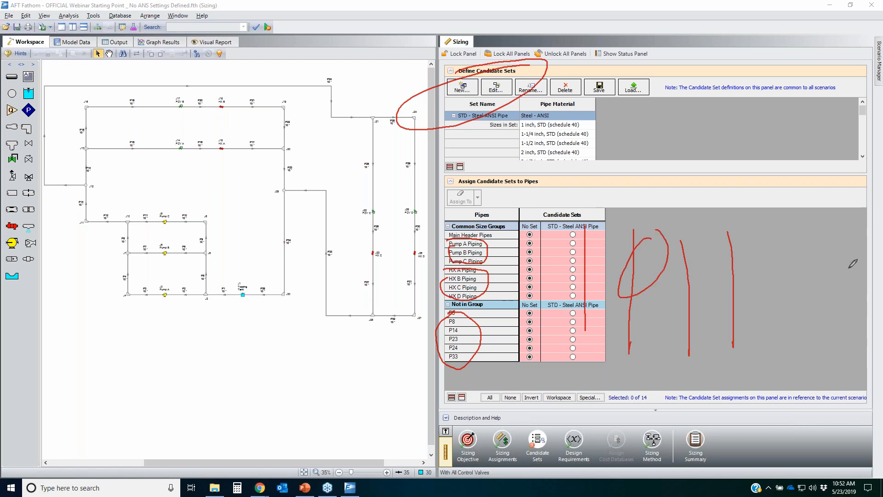
pyautogui.press('Escape')
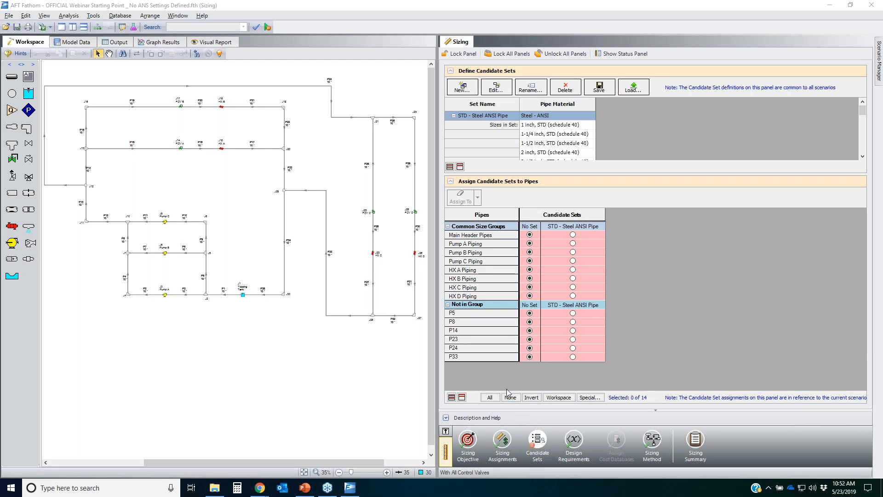
# Step: Assign the STD - Steel ANSI Pipe candidate set to all size groups and ungrouped pipes
pyautogui.click(491, 397)
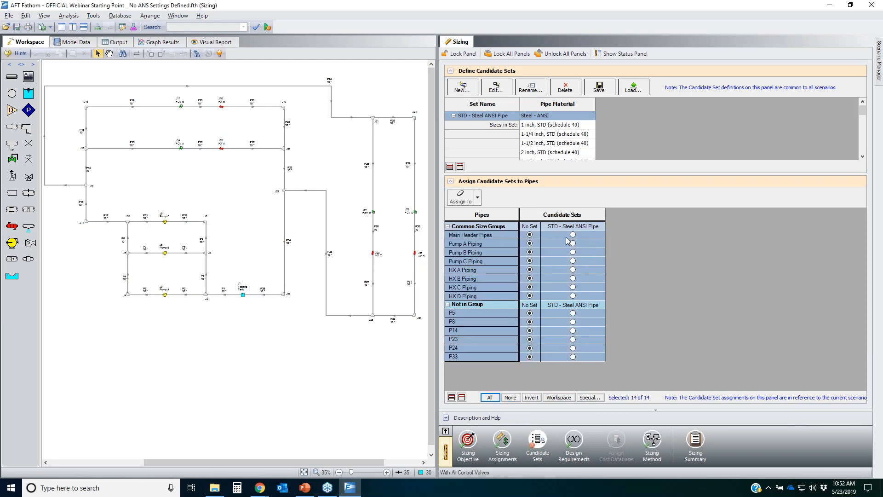
pyautogui.click(478, 200)
pyautogui.click(480, 212)
pyautogui.click(775, 271)
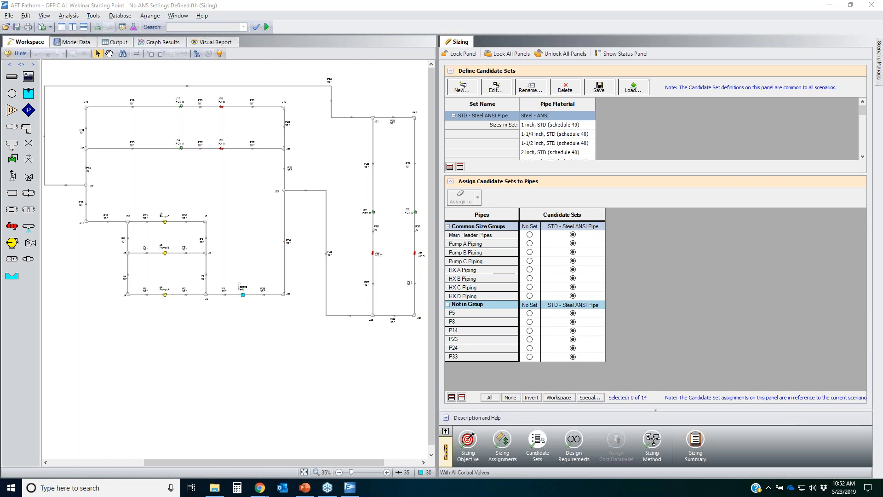
# Step: Open the Design Requirements panel of the sizing window
pyautogui.moveTo(526, 444)
pyautogui.mouseDown()
pyautogui.moveTo(535, 448)
pyautogui.moveTo(458, 445)
pyautogui.moveTo(468, 442)
pyautogui.mouseUp()
pyautogui.moveTo(597, 422); pyautogui.dragTo(546, 466)
pyautogui.moveTo(550, 411); pyautogui.dragTo(584, 467)
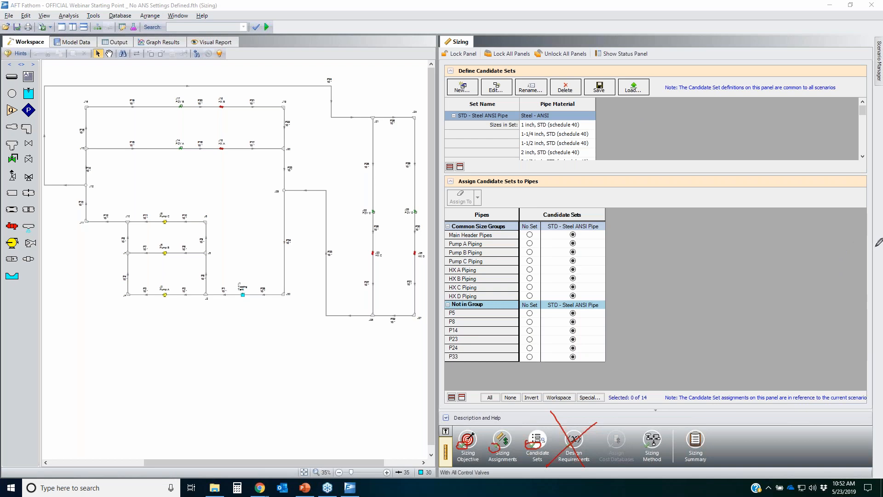
pyautogui.press('Escape')
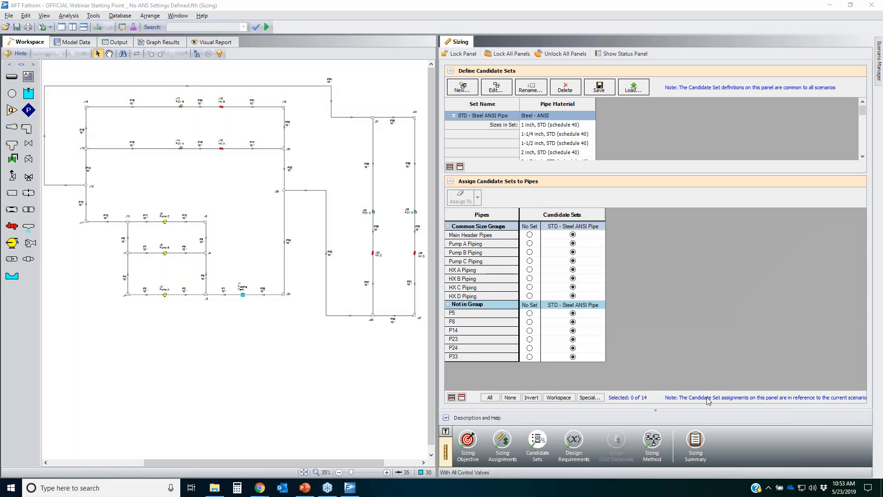
pyautogui.click(575, 440)
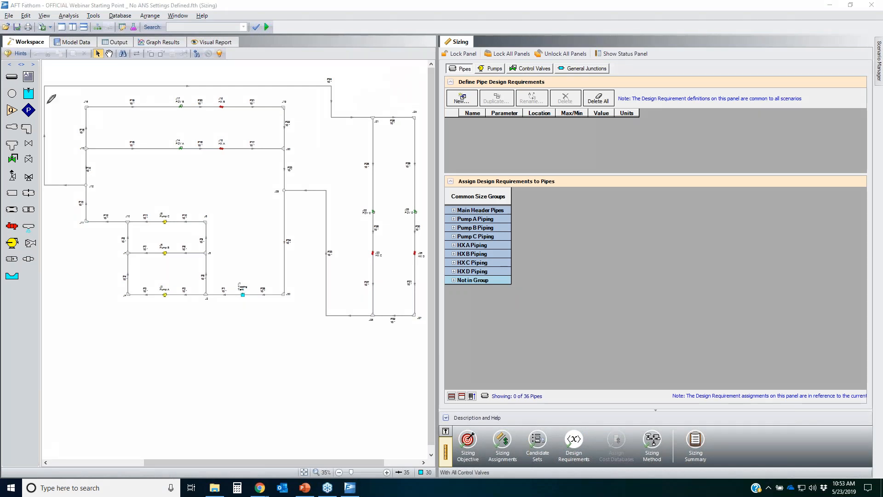
pyautogui.moveTo(58, 101); pyautogui.dragTo(220, 97)
pyautogui.moveTo(276, 101)
pyautogui.mouseDown()
pyautogui.moveTo(327, 122)
pyautogui.moveTo(231, 157)
pyautogui.moveTo(91, 148)
pyautogui.moveTo(62, 97)
pyautogui.mouseUp()
pyautogui.moveTo(216, 96)
pyautogui.mouseDown()
pyautogui.moveTo(212, 117)
pyautogui.moveTo(237, 137)
pyautogui.moveTo(226, 98)
pyautogui.mouseUp()
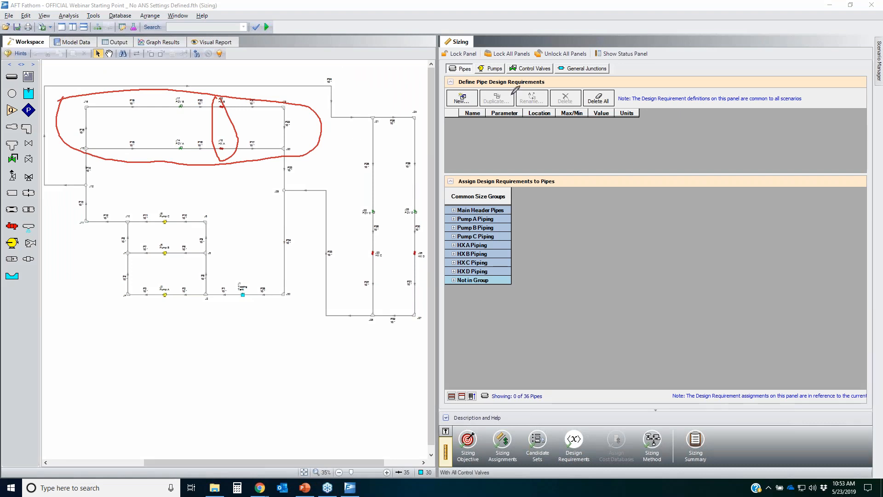
pyautogui.moveTo(277, 105)
pyautogui.mouseDown()
pyautogui.moveTo(100, 103)
pyautogui.moveTo(221, 86)
pyautogui.mouseUp()
pyautogui.moveTo(261, 133); pyautogui.dragTo(124, 139)
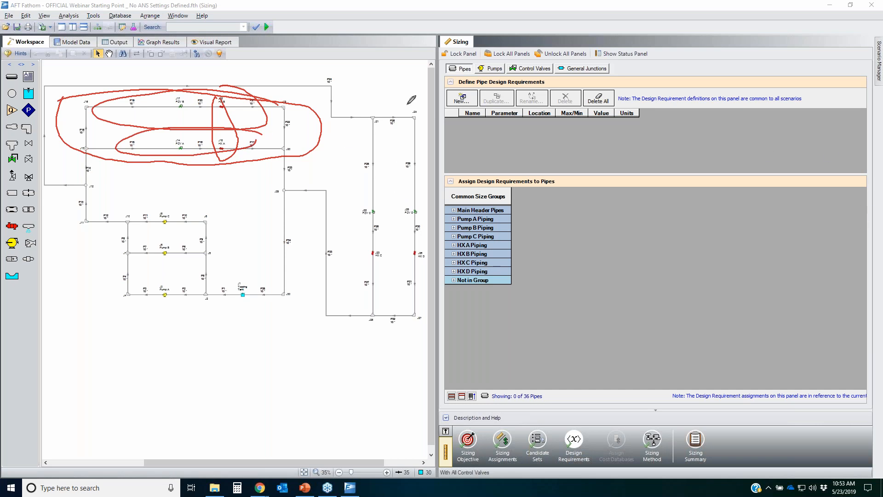
pyautogui.moveTo(407, 104)
pyautogui.mouseDown()
pyautogui.moveTo(343, 224)
pyautogui.moveTo(343, 308)
pyautogui.mouseUp()
pyautogui.moveTo(367, 350); pyautogui.dragTo(402, 89)
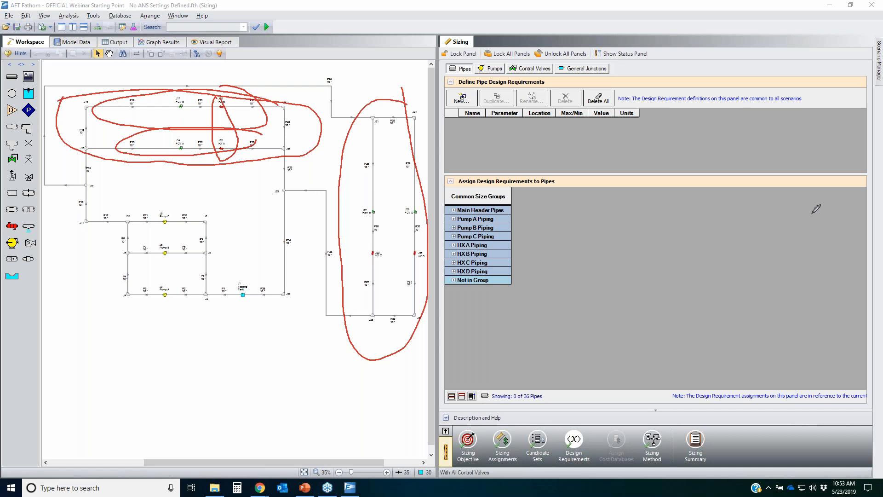
pyautogui.press('Escape')
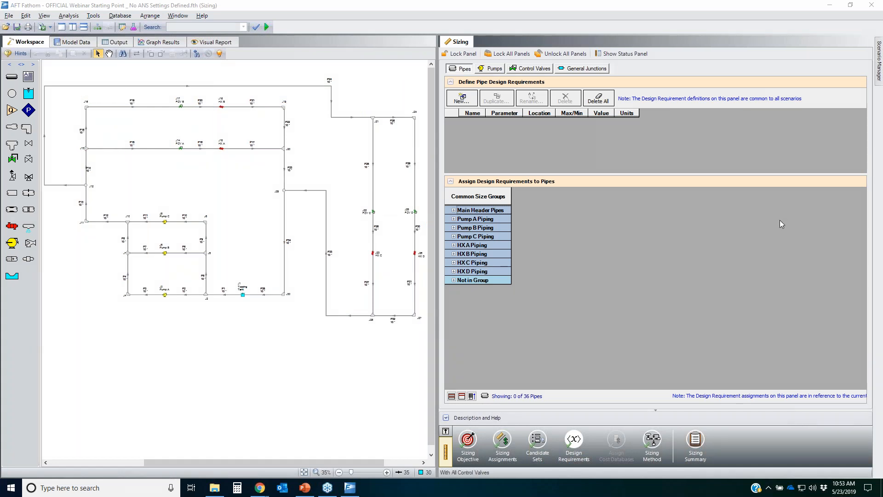
# Step: Create a new pipe design requirement named HX A & B min flow
pyautogui.click(461, 98)
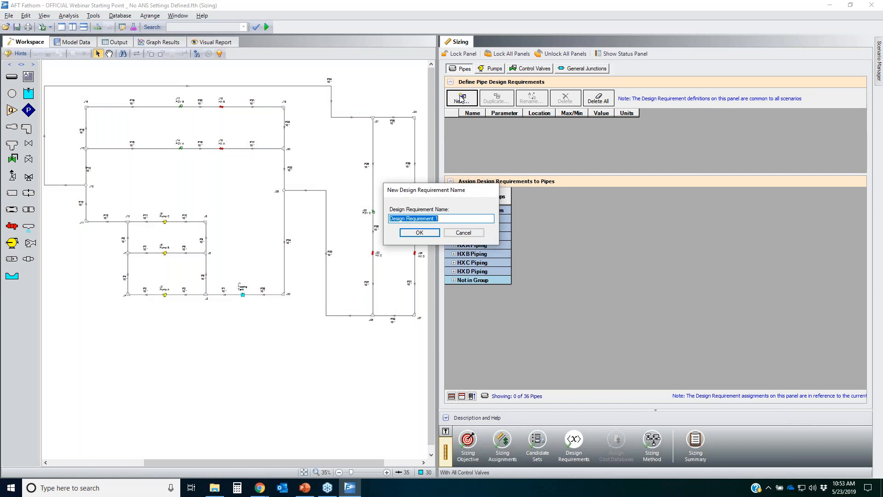
pyautogui.write('HX A & B min flow')
pyautogui.press('Return')
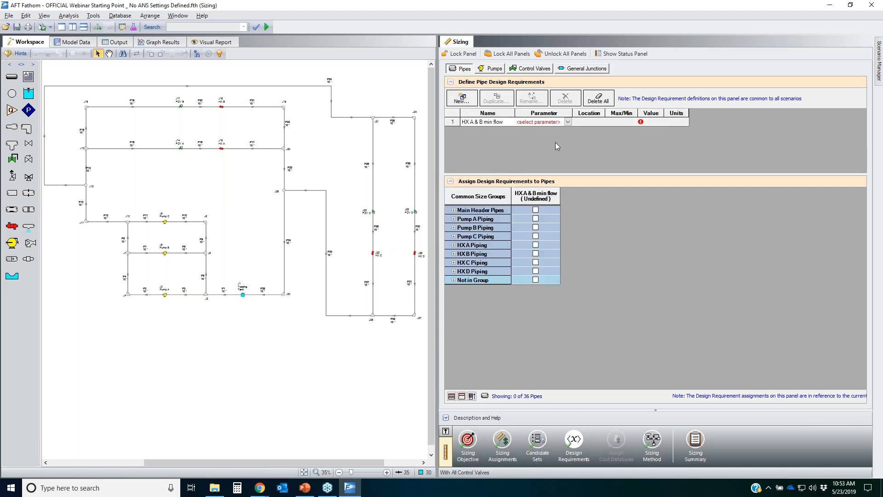
# Step: Define HX A & B min flow as a minimum volumetric flow rate of 1400 gal/min
pyautogui.click(567, 122)
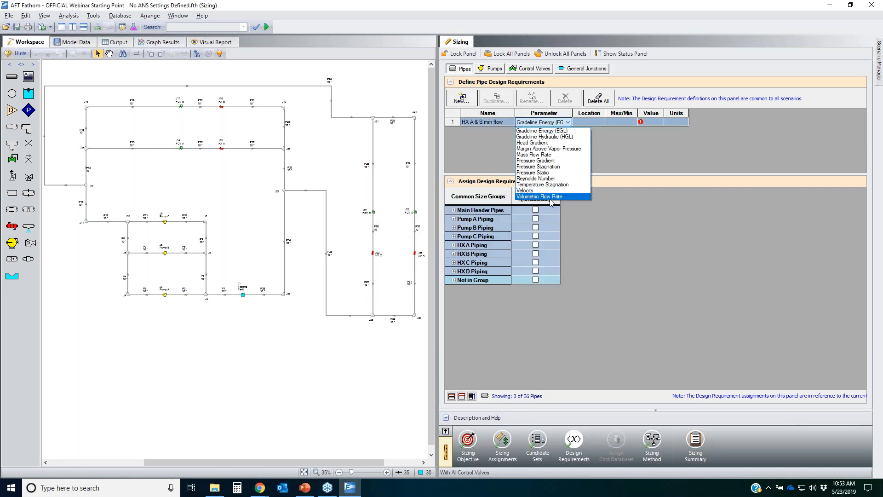
pyautogui.click(551, 200)
pyautogui.click(639, 123)
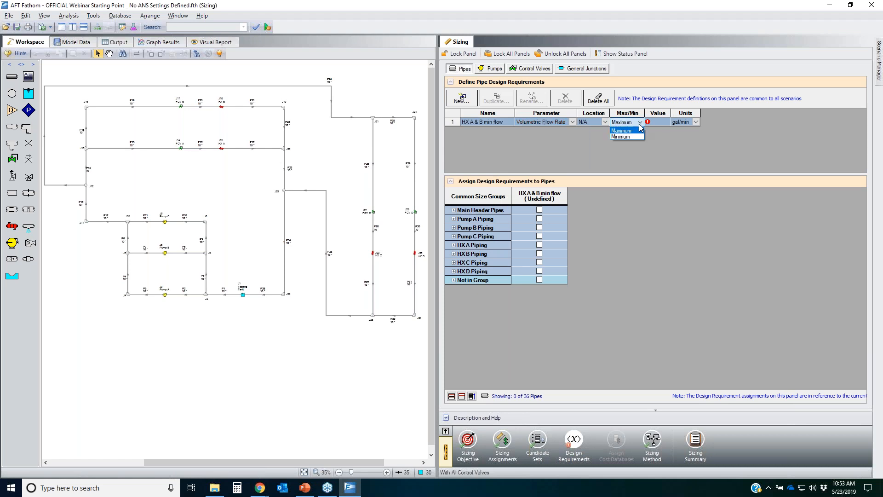
pyautogui.click(625, 137)
pyautogui.click(665, 121)
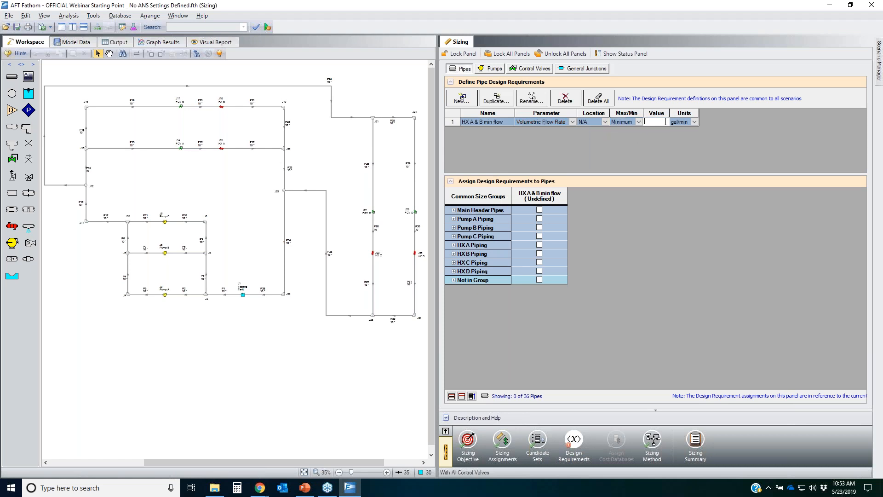
pyautogui.write('1400')
pyautogui.press('Return')
pyautogui.click(871, 199)
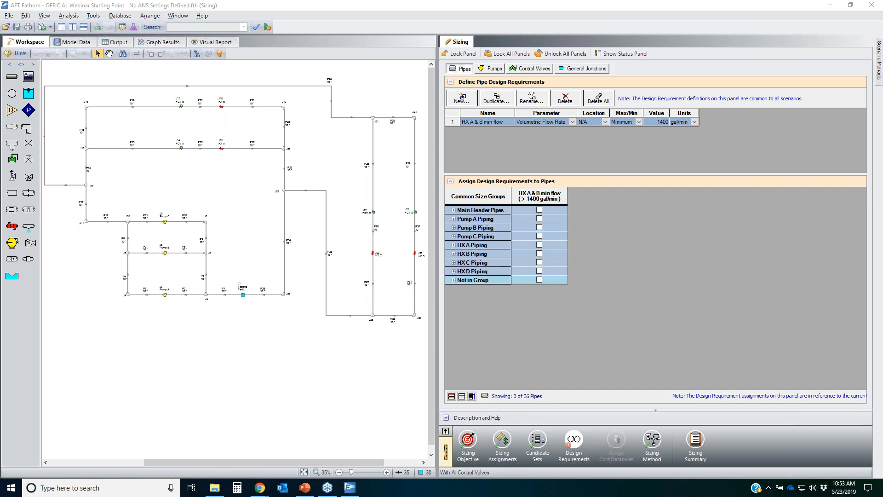
pyautogui.moveTo(447, 214)
pyautogui.mouseDown()
pyautogui.moveTo(567, 219)
pyautogui.moveTo(442, 265)
pyautogui.moveTo(450, 208)
pyautogui.mouseUp()
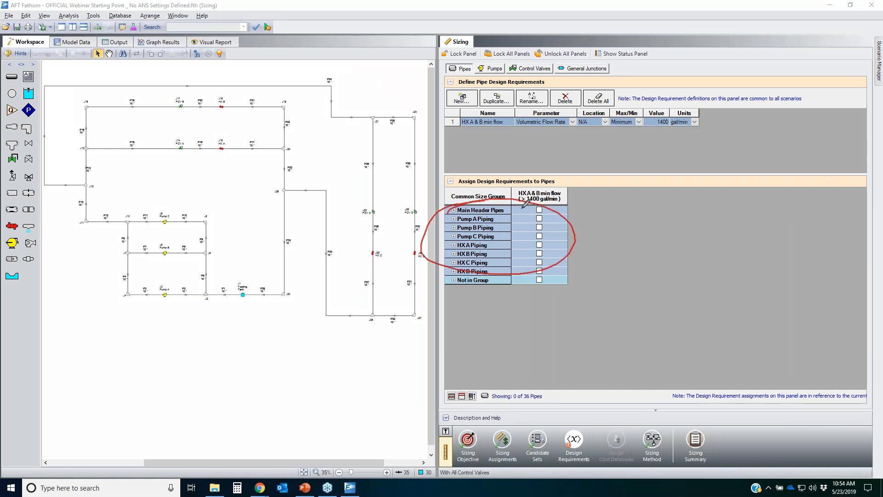
pyautogui.moveTo(672, 90)
pyautogui.mouseDown()
pyautogui.moveTo(549, 138)
pyautogui.moveTo(517, 201)
pyautogui.mouseUp()
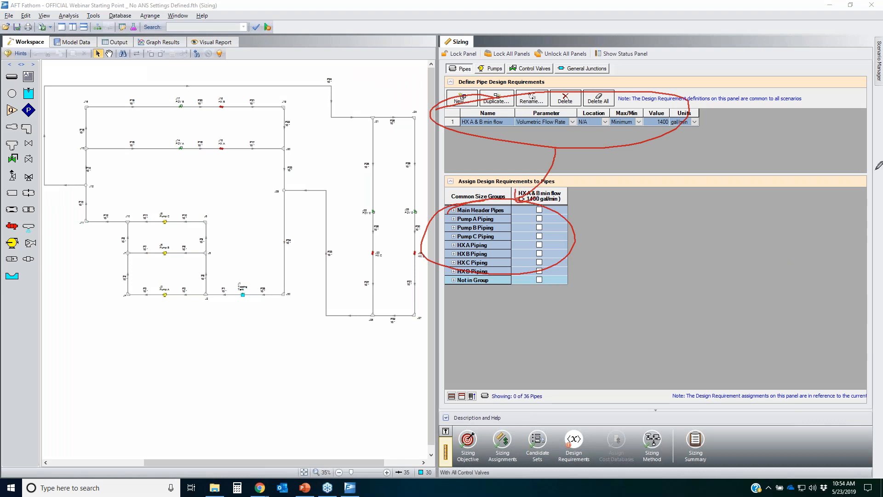
pyautogui.press('Escape')
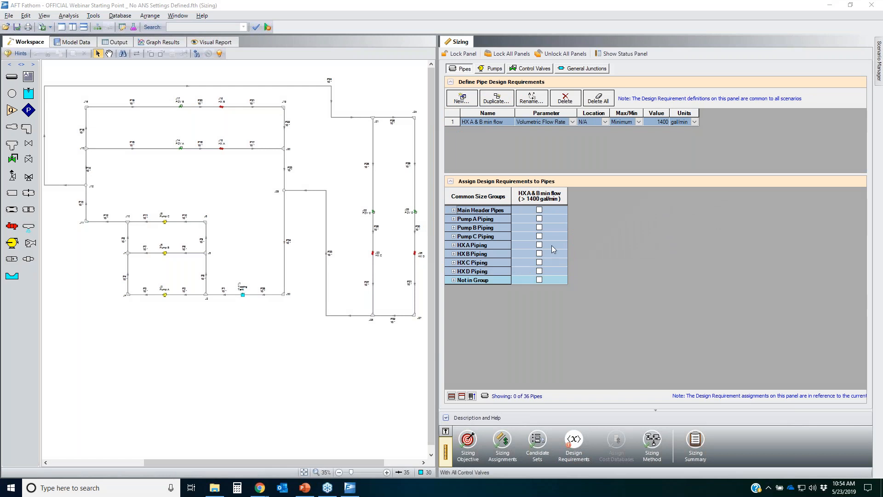
# Step: Assign the HX A & B min flow requirement to the HX A Piping and HX B Piping groups
pyautogui.click(539, 245)
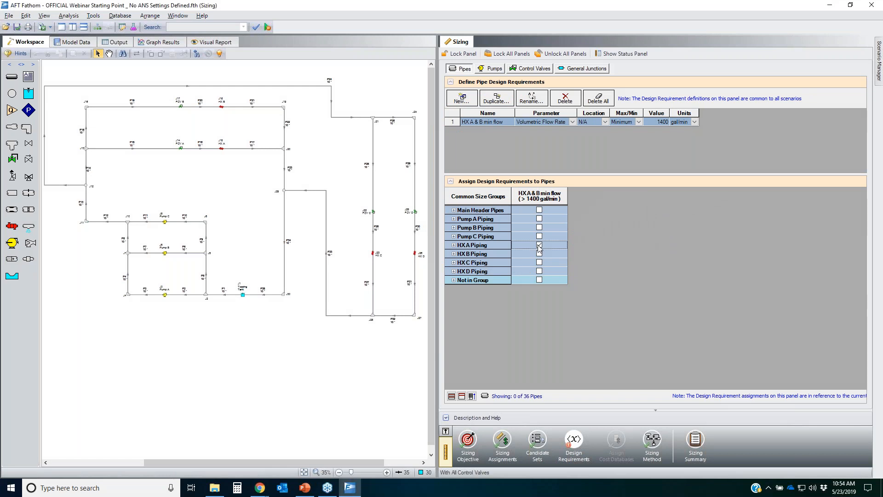
pyautogui.click(539, 254)
pyautogui.click(453, 244)
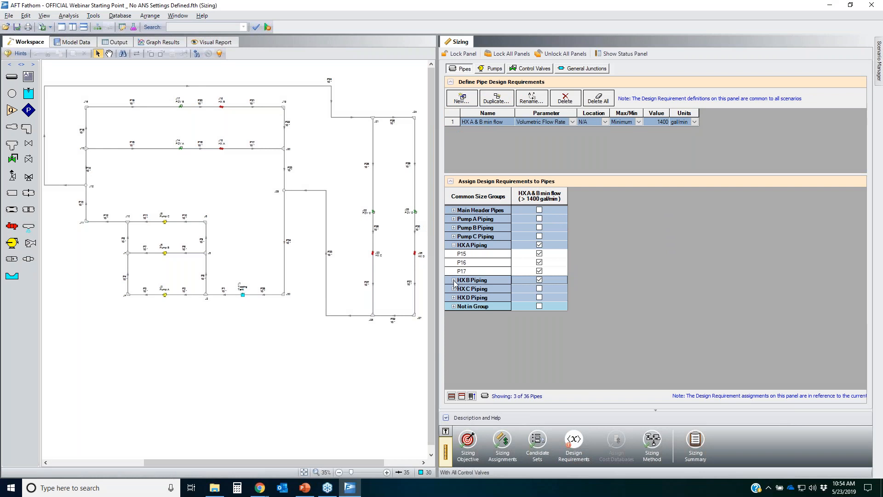
pyautogui.click(454, 279)
pyautogui.click(783, 262)
pyautogui.moveTo(460, 253)
pyautogui.mouseDown()
pyautogui.moveTo(502, 257)
pyautogui.moveTo(461, 252)
pyautogui.mouseUp()
pyautogui.moveTo(485, 286); pyautogui.dragTo(476, 284)
pyautogui.moveTo(543, 242)
pyautogui.mouseDown()
pyautogui.moveTo(530, 245)
pyautogui.moveTo(542, 242)
pyautogui.mouseUp()
pyautogui.moveTo(542, 278); pyautogui.dragTo(535, 281)
pyautogui.moveTo(546, 250); pyautogui.dragTo(547, 327)
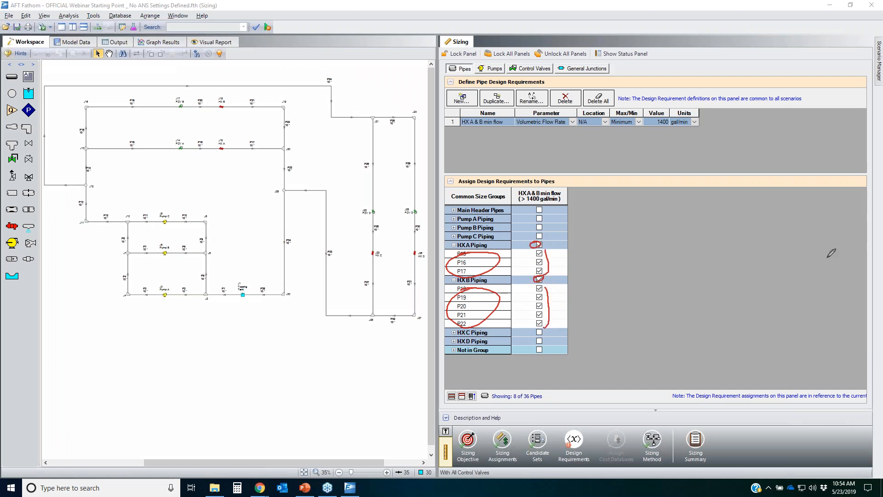
pyautogui.press('Escape')
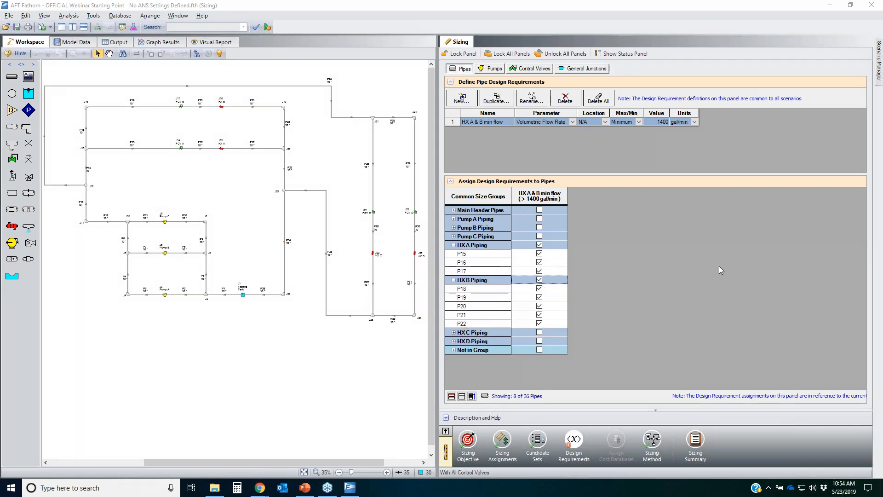
# Step: Create a new pipe design requirement named HX C & D Flow
pyautogui.click(462, 98)
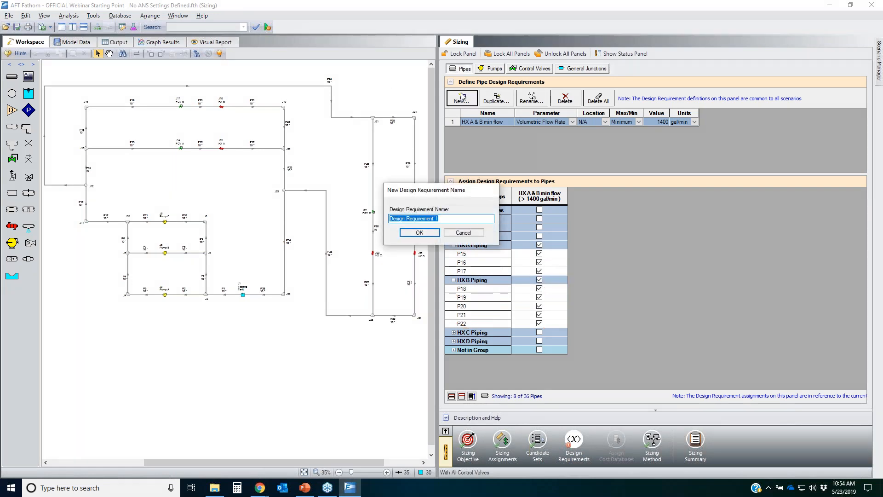
pyautogui.write('HX C & D Flow')
pyautogui.press('Return')
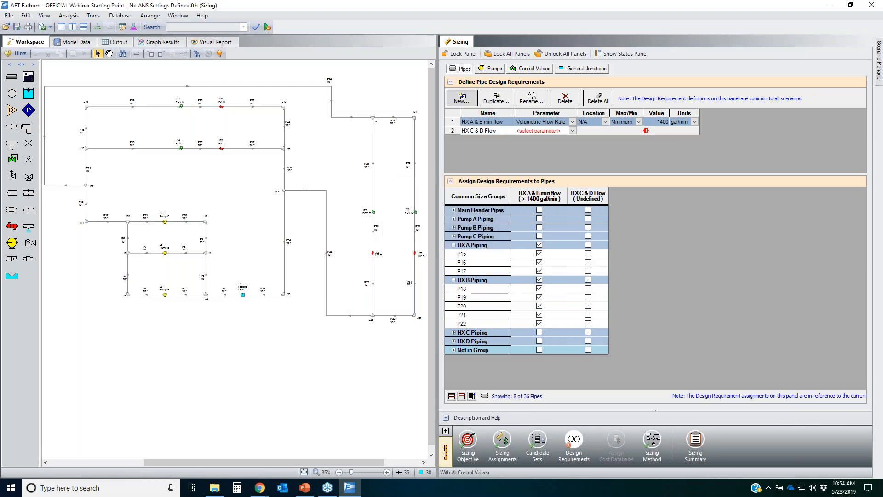
# Step: Set HX C & D Flow to a minimum volumetric flow rate of 1300 gal/min and assign it to HX C and HX D Piping
pyautogui.click(572, 131)
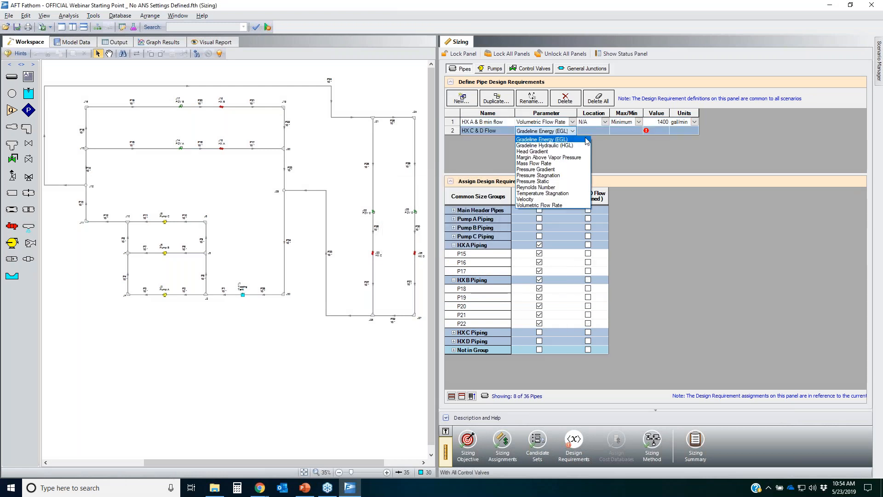
pyautogui.click(553, 205)
pyautogui.click(640, 131)
pyautogui.click(642, 139)
pyautogui.click(646, 131)
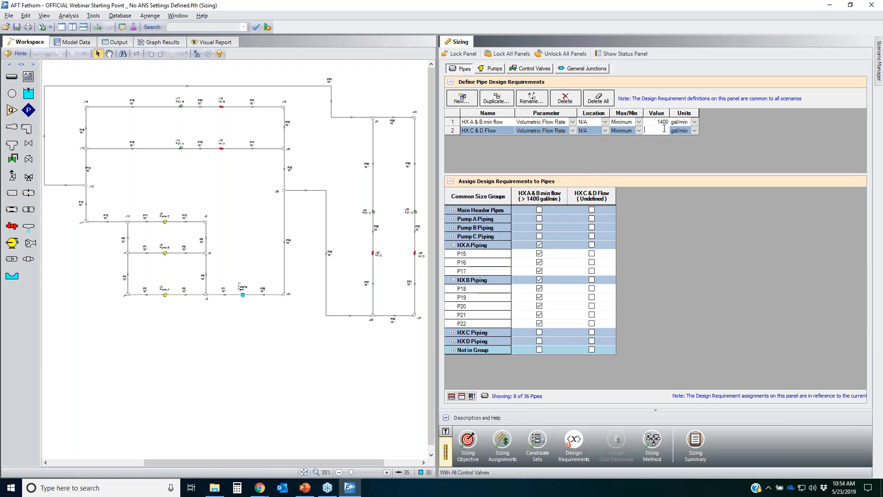
pyautogui.write('1300')
pyautogui.click(543, 367)
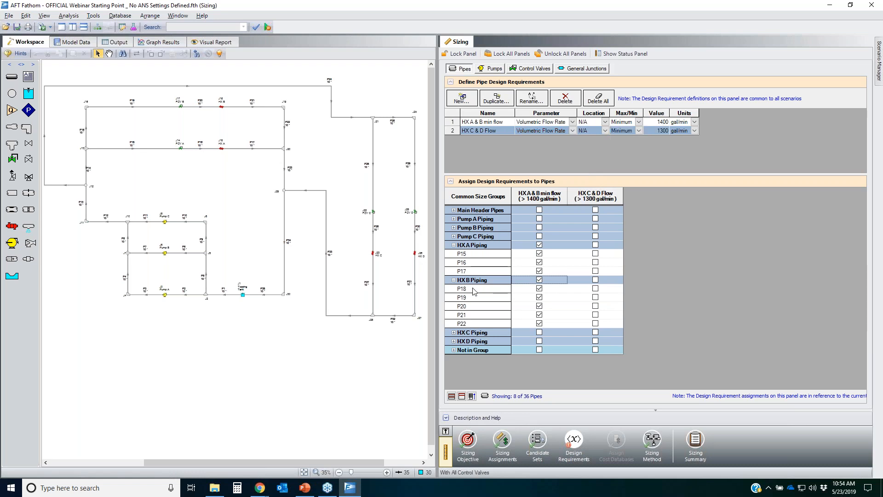
pyautogui.click(595, 332)
pyautogui.click(595, 341)
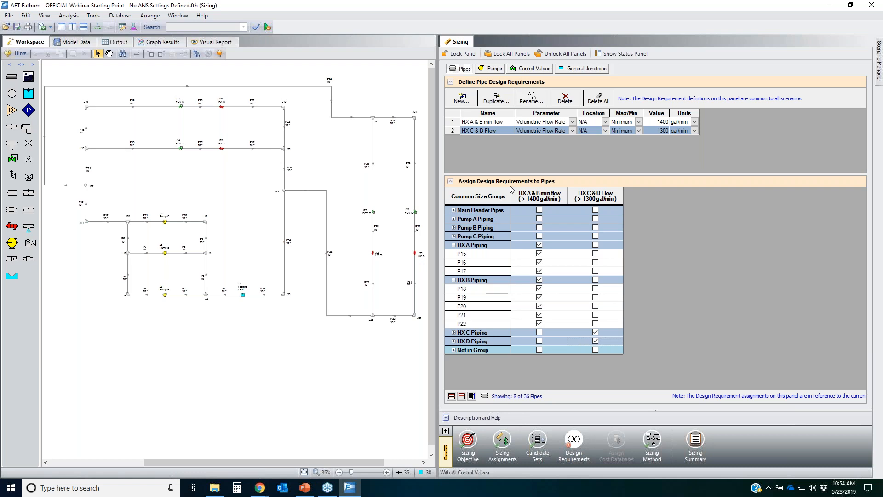
# Step: Create a new pipe design requirement named 10 ft/sec max velocity
pyautogui.click(456, 97)
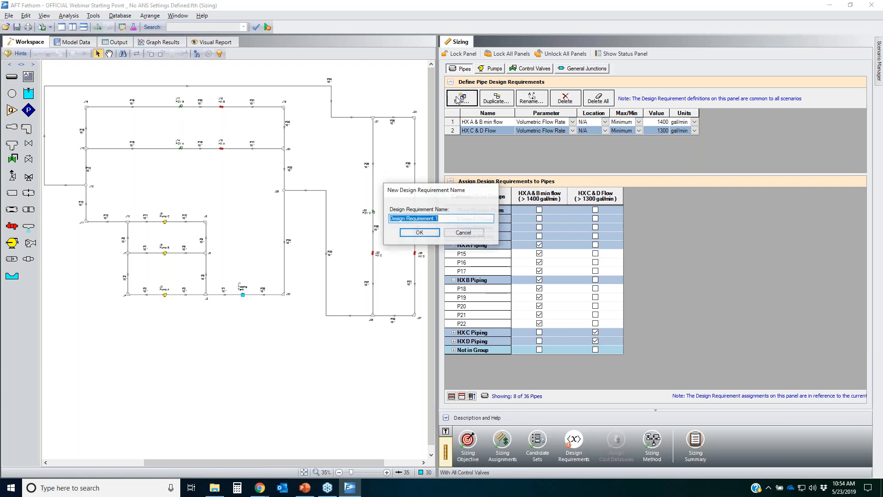
pyautogui.write('10')
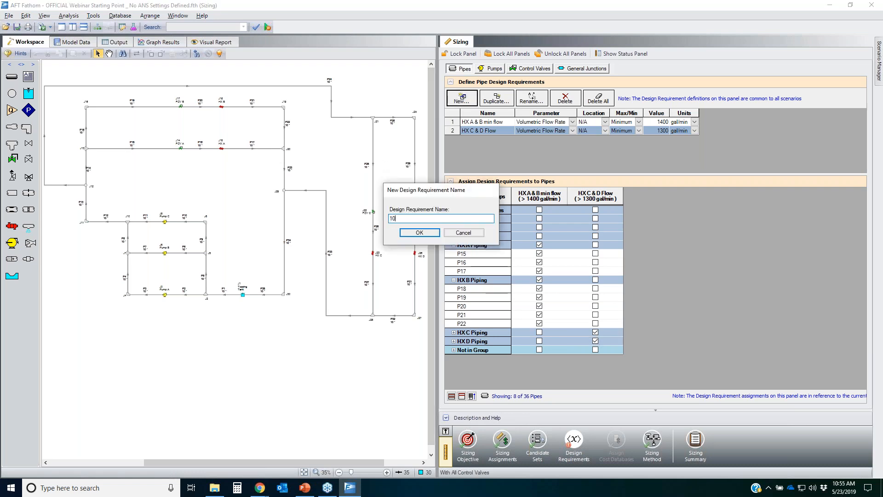
pyautogui.write(' ft/sec max velocity')
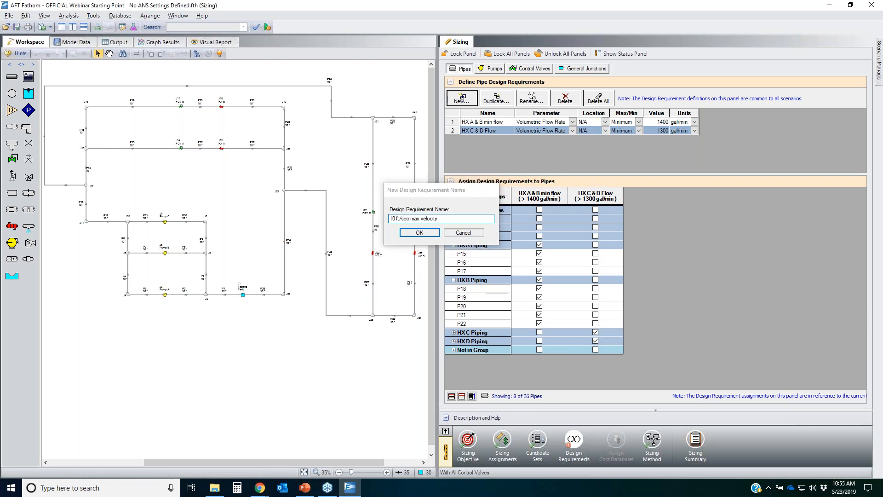
pyautogui.press('Return')
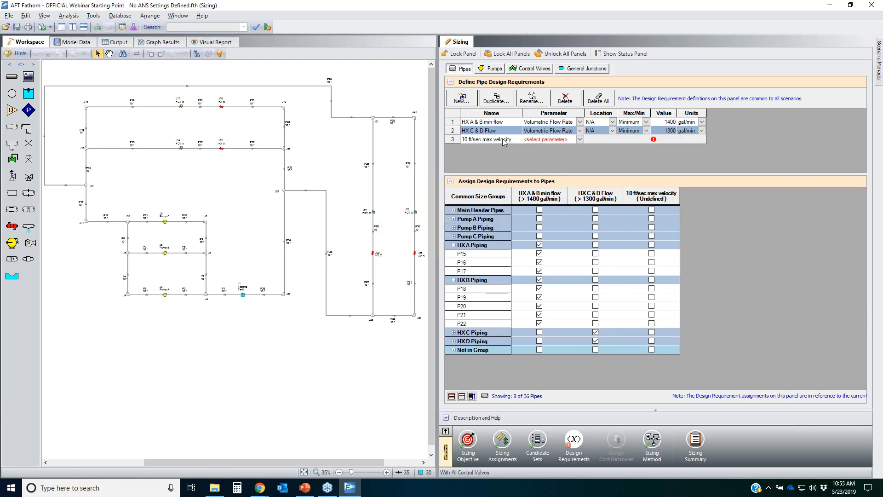
# Step: Define 10 ft/sec max velocity as a maximum velocity of 10 feet/sec
pyautogui.click(578, 139)
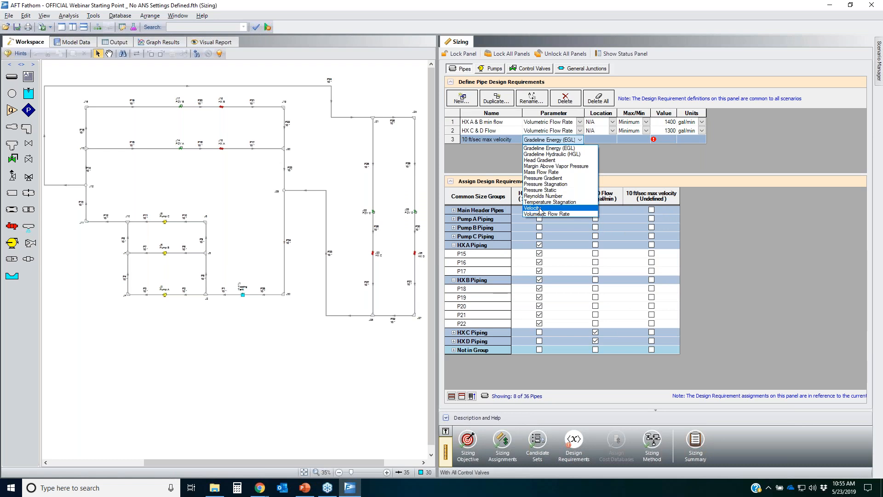
pyautogui.click(547, 208)
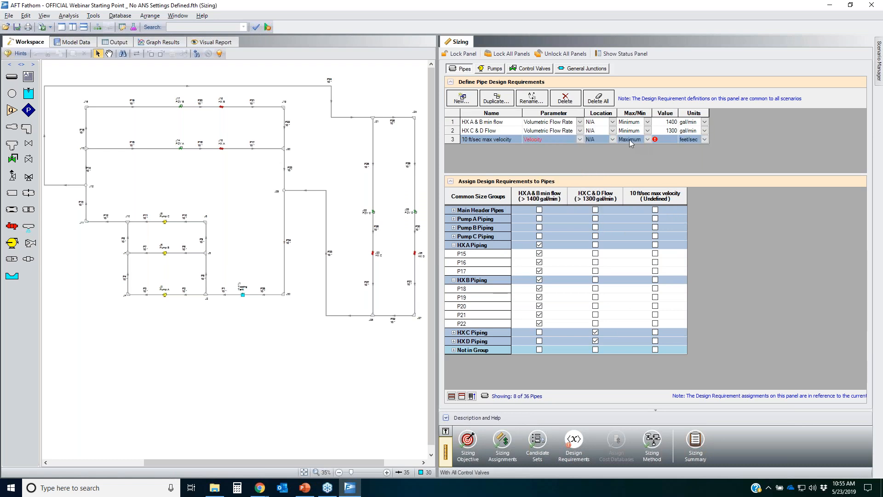
pyautogui.click(629, 140)
pyautogui.click(628, 148)
pyautogui.write('10')
pyautogui.click(744, 258)
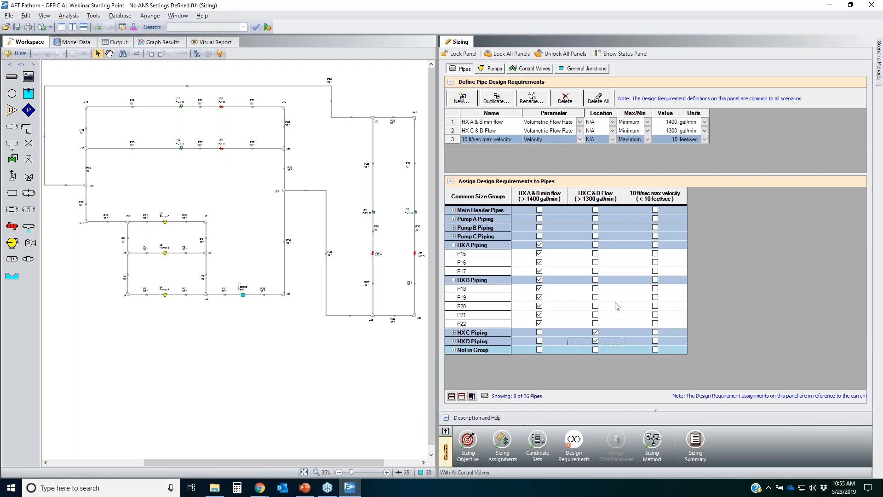
# Step: Assign the 10 ft/sec max velocity requirement to every size group and the ungrouped pipes
pyautogui.click(454, 245)
pyautogui.click(454, 253)
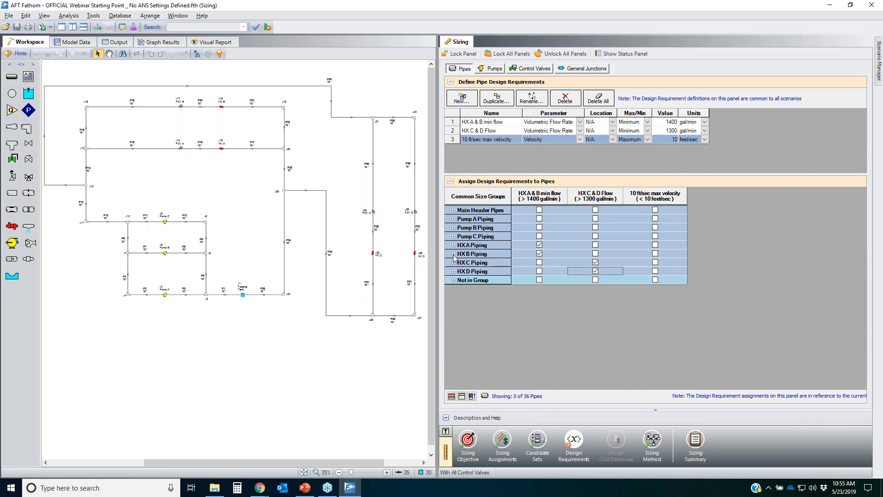
pyautogui.click(655, 210)
pyautogui.click(655, 218)
pyautogui.click(655, 228)
pyautogui.click(655, 236)
pyautogui.click(655, 245)
pyautogui.click(655, 253)
pyautogui.click(655, 262)
pyautogui.click(655, 272)
pyautogui.click(654, 279)
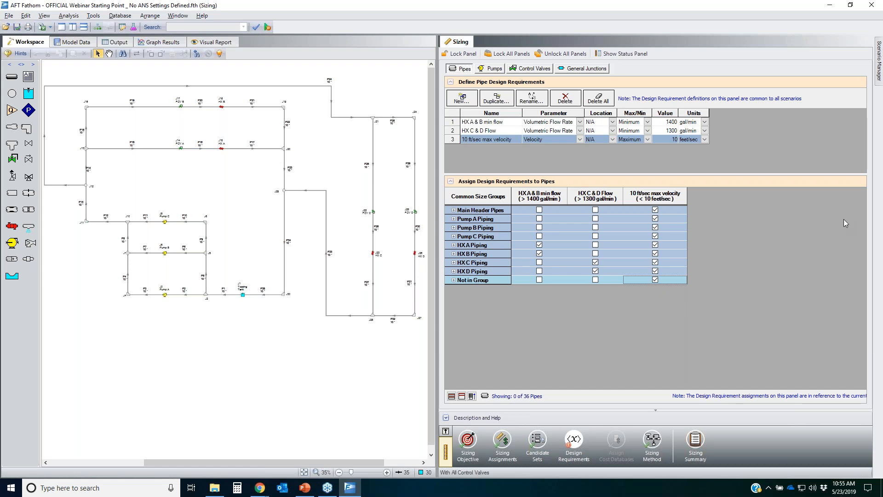
pyautogui.click(880, 175)
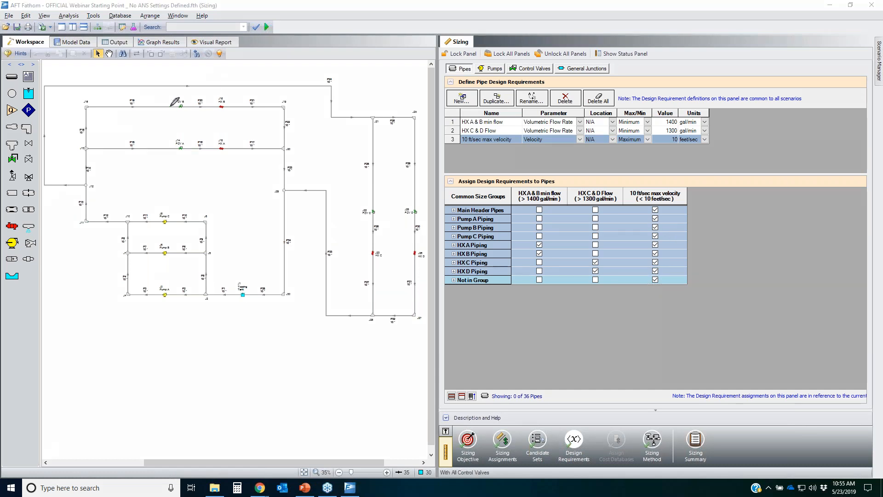
pyautogui.moveTo(176, 94)
pyautogui.mouseDown()
pyautogui.moveTo(159, 145)
pyautogui.moveTo(189, 105)
pyautogui.mouseUp()
pyautogui.moveTo(354, 201)
pyautogui.mouseDown()
pyautogui.moveTo(424, 206)
pyautogui.moveTo(370, 217)
pyautogui.moveTo(366, 210)
pyautogui.mouseUp()
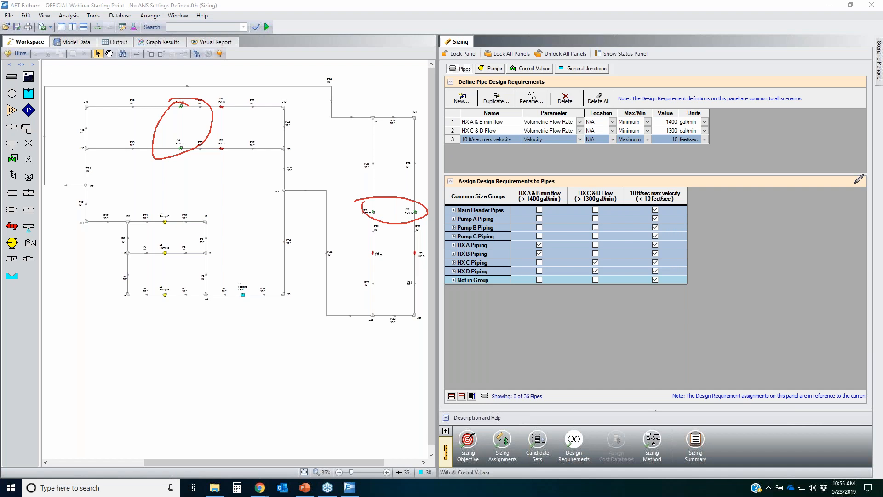
pyautogui.press('Escape')
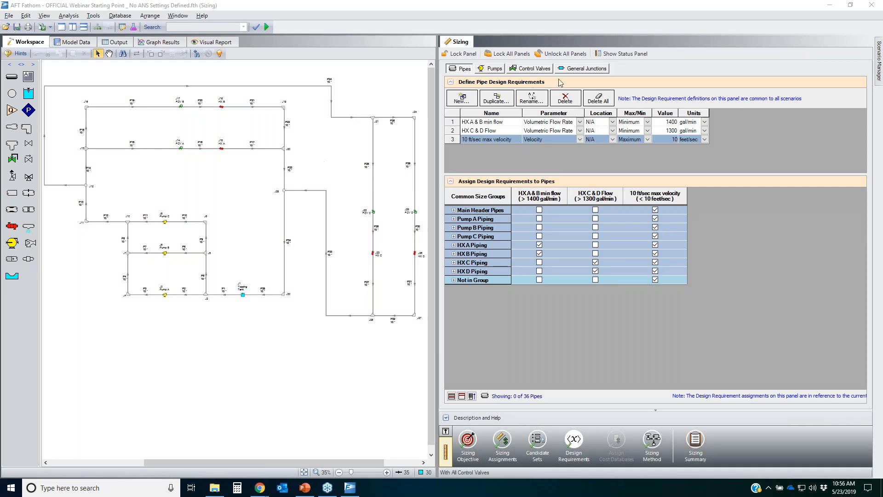
# Step: Create a new control valve design requirement named CV Minimup dP
pyautogui.click(535, 70)
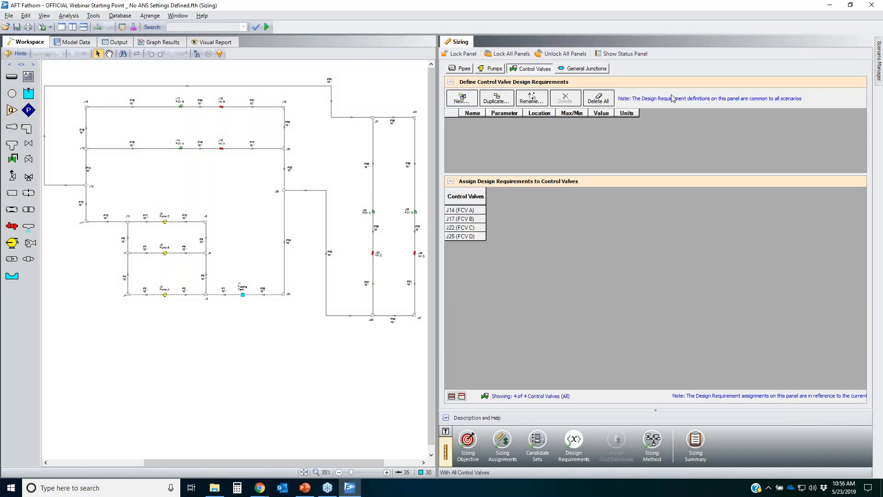
pyautogui.moveTo(504, 65)
pyautogui.mouseDown()
pyautogui.moveTo(529, 77)
pyautogui.moveTo(522, 59)
pyautogui.mouseUp()
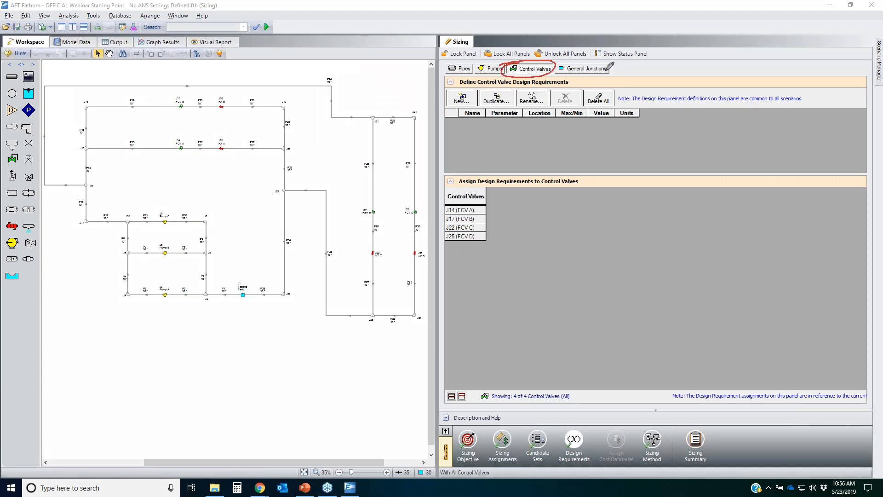
pyautogui.moveTo(445, 92)
pyautogui.mouseDown()
pyautogui.moveTo(481, 99)
pyautogui.moveTo(470, 88)
pyautogui.mouseUp()
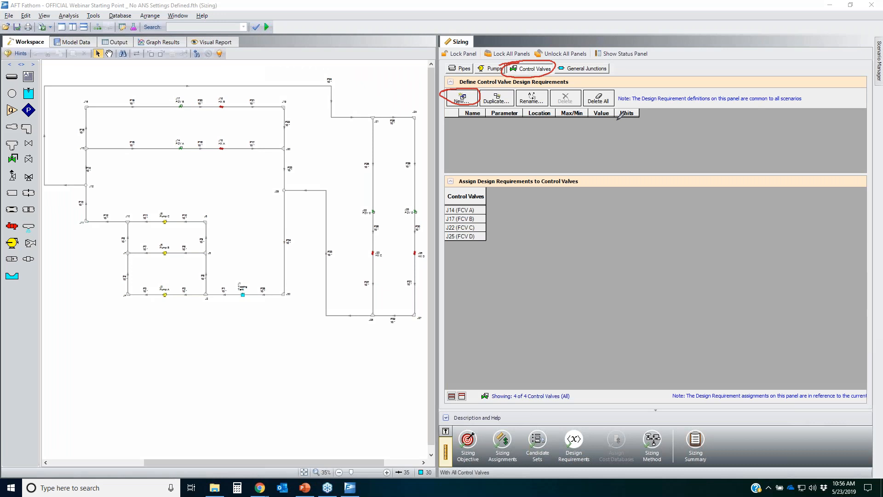
pyautogui.click(461, 98)
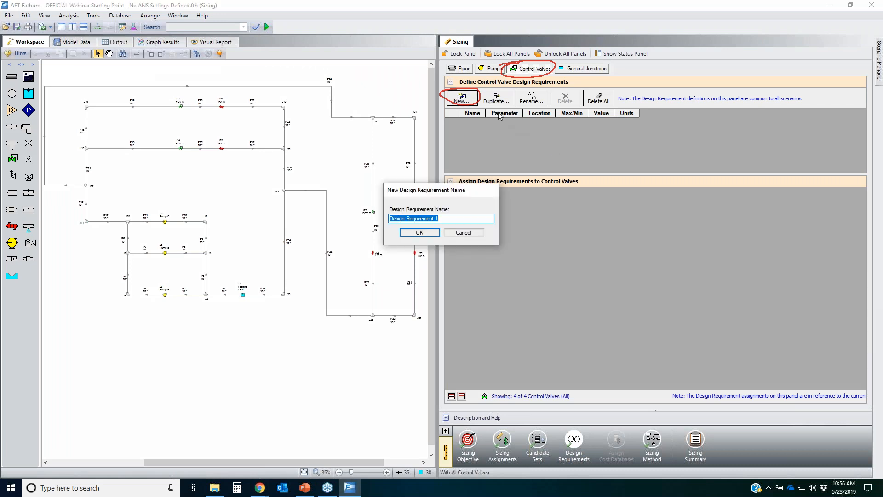
pyautogui.write('CV Minimup dP')
pyautogui.press('Return')
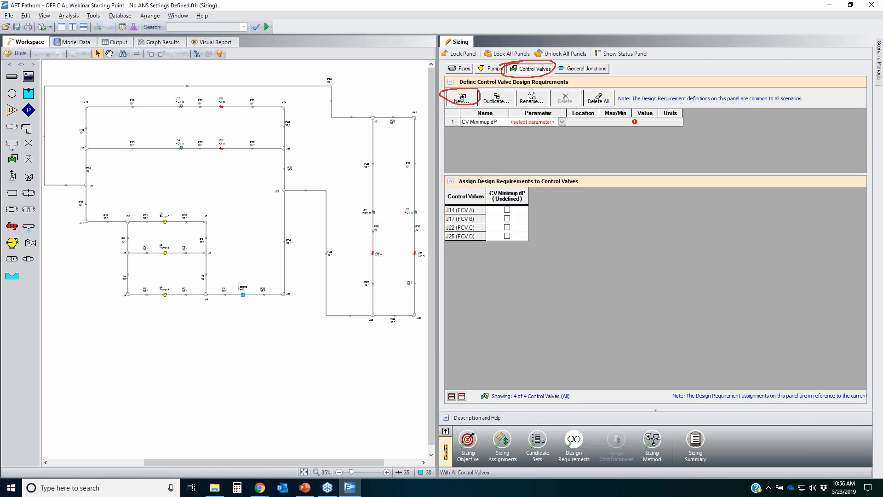
# Step: Define CV Minimup dP as a Pressure Drop Stagnation minimum requirement of 10 psid
pyautogui.click(562, 121)
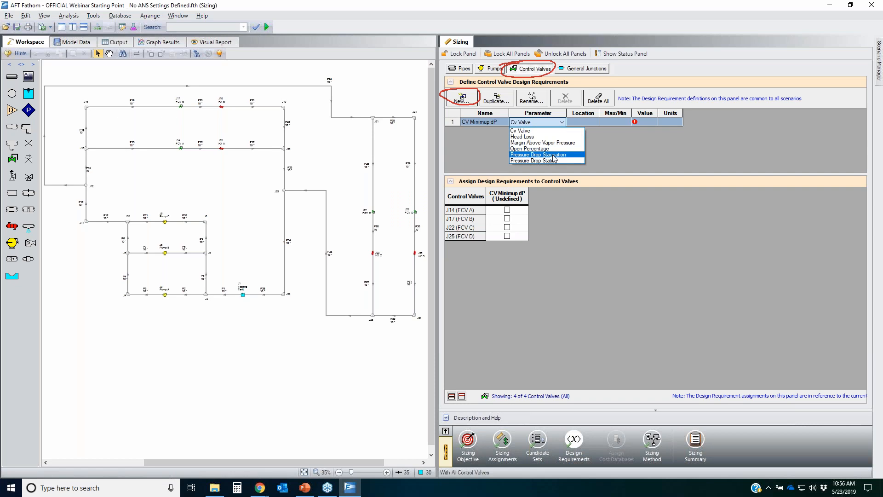
pyautogui.click(553, 155)
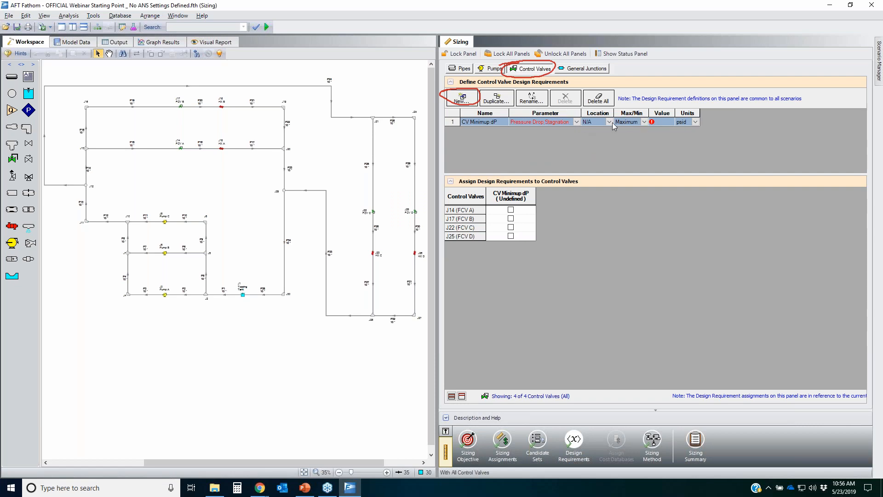
pyautogui.click(645, 122)
pyautogui.click(627, 138)
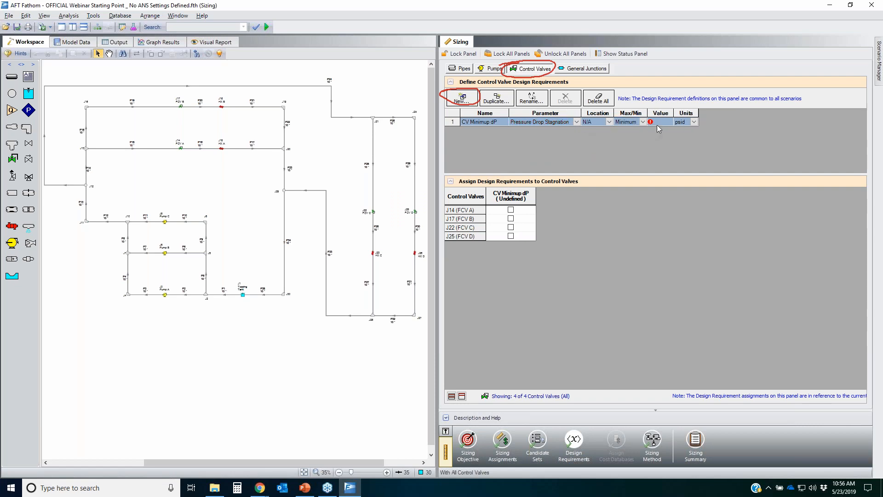
pyautogui.click(662, 123)
pyautogui.write('10')
pyautogui.click(645, 162)
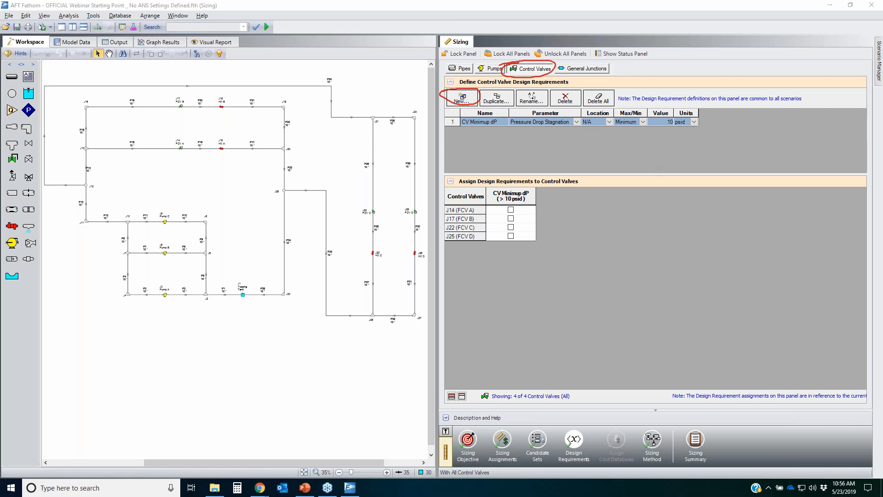
pyautogui.moveTo(189, 94)
pyautogui.mouseDown()
pyautogui.moveTo(162, 100)
pyautogui.moveTo(191, 97)
pyautogui.mouseUp()
pyautogui.moveTo(400, 204)
pyautogui.mouseDown()
pyautogui.moveTo(413, 200)
pyautogui.moveTo(414, 221)
pyautogui.moveTo(421, 198)
pyautogui.mouseUp()
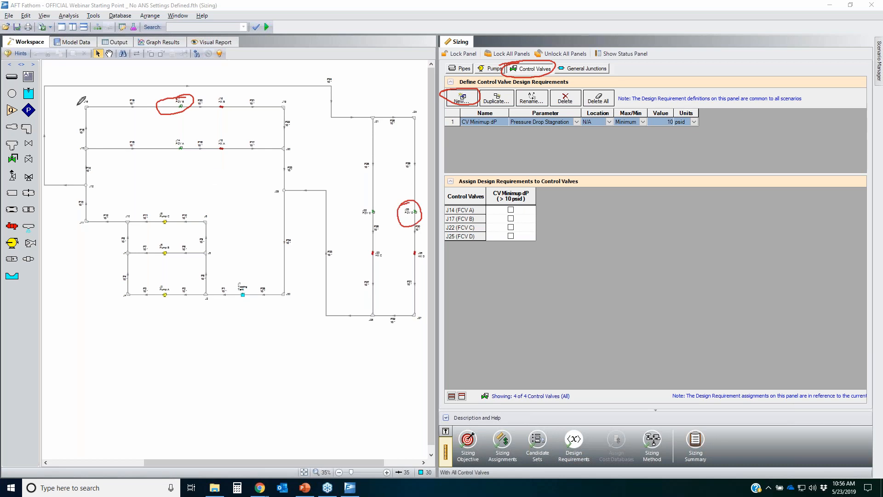
pyautogui.moveTo(89, 95)
pyautogui.mouseDown()
pyautogui.moveTo(324, 375)
pyautogui.moveTo(176, 84)
pyautogui.mouseUp()
pyautogui.moveTo(161, 202)
pyautogui.mouseDown()
pyautogui.moveTo(192, 274)
pyautogui.moveTo(173, 207)
pyautogui.mouseUp()
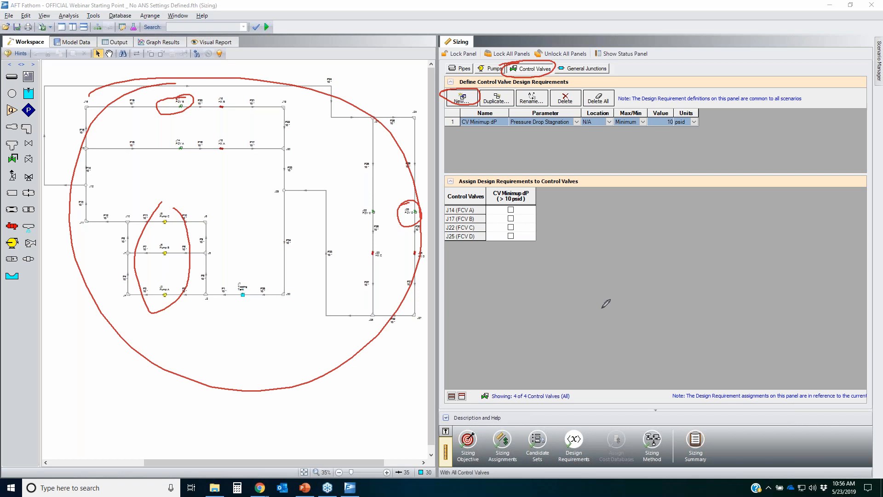
pyautogui.press('Escape')
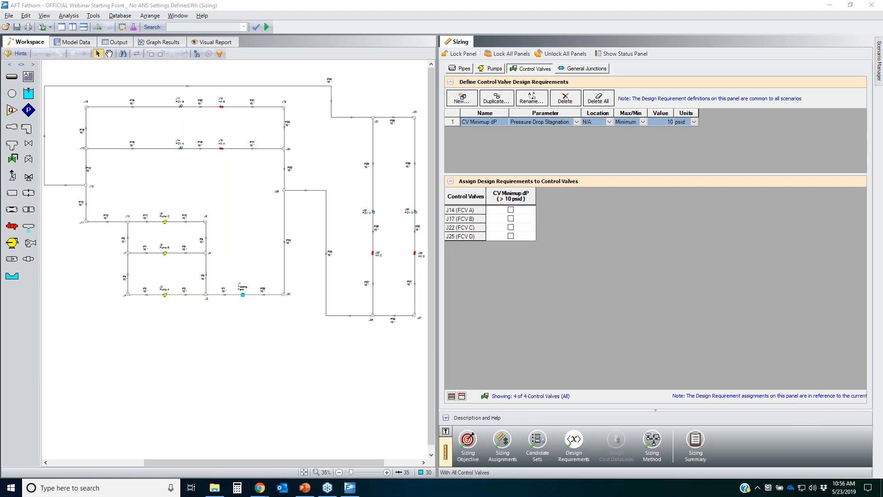
# Step: Assign the CV Minimup dP requirement to control valves J14 (FCV A) and J22 (FCV C)
pyautogui.click(510, 210)
pyautogui.click(510, 227)
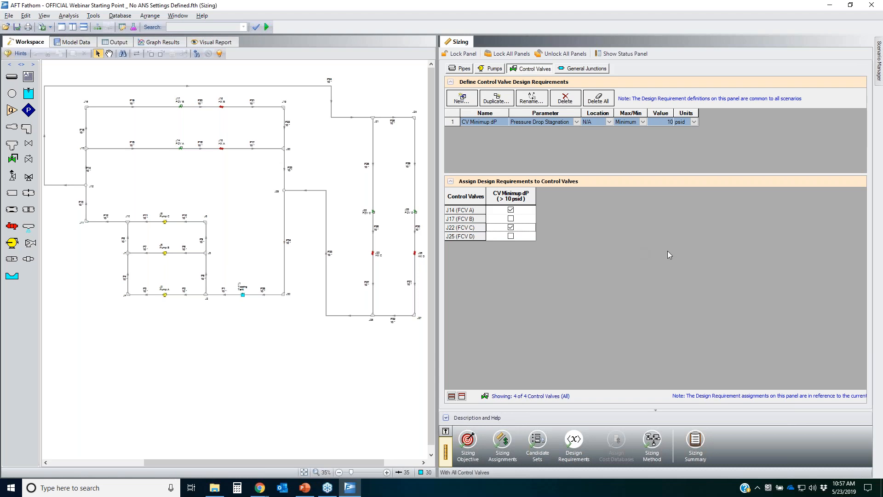
pyautogui.click(845, 200)
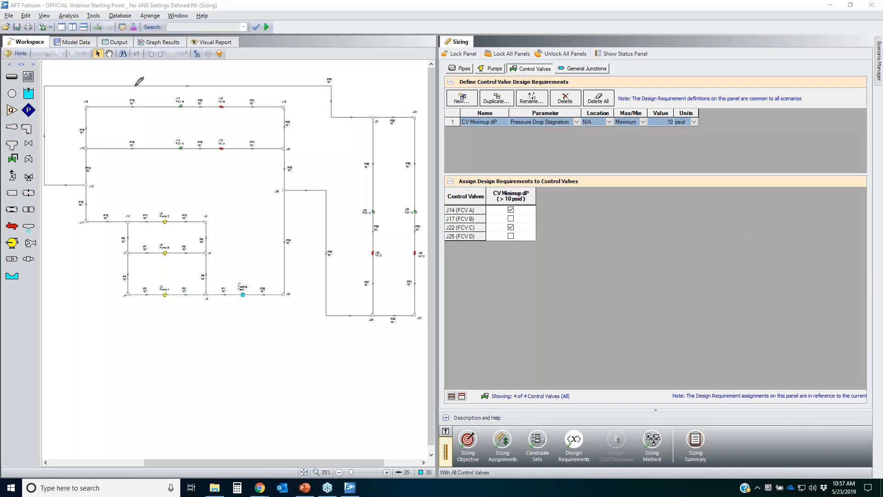
pyautogui.moveTo(169, 103)
pyautogui.mouseDown()
pyautogui.moveTo(196, 110)
pyautogui.moveTo(170, 104)
pyautogui.mouseUp()
pyautogui.moveTo(410, 207)
pyautogui.mouseDown()
pyautogui.moveTo(421, 221)
pyautogui.moveTo(408, 208)
pyautogui.mouseUp()
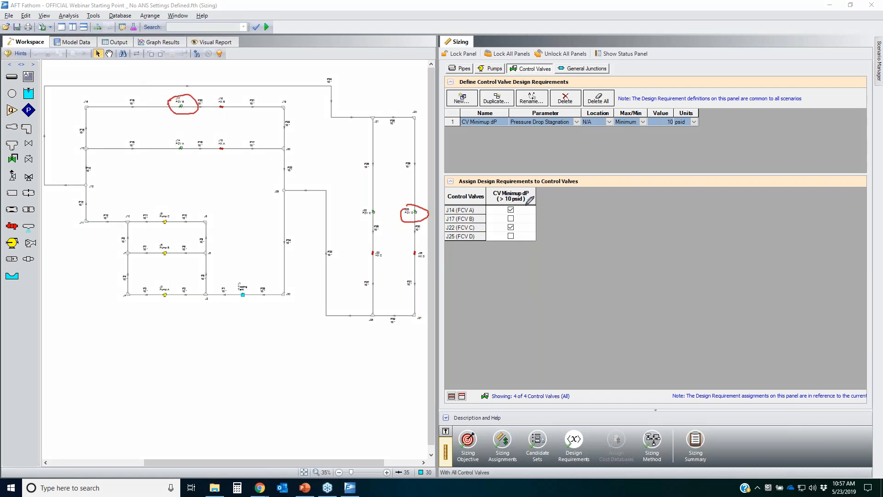
pyautogui.moveTo(524, 202)
pyautogui.mouseDown()
pyautogui.moveTo(478, 247)
pyautogui.moveTo(532, 201)
pyautogui.mouseUp()
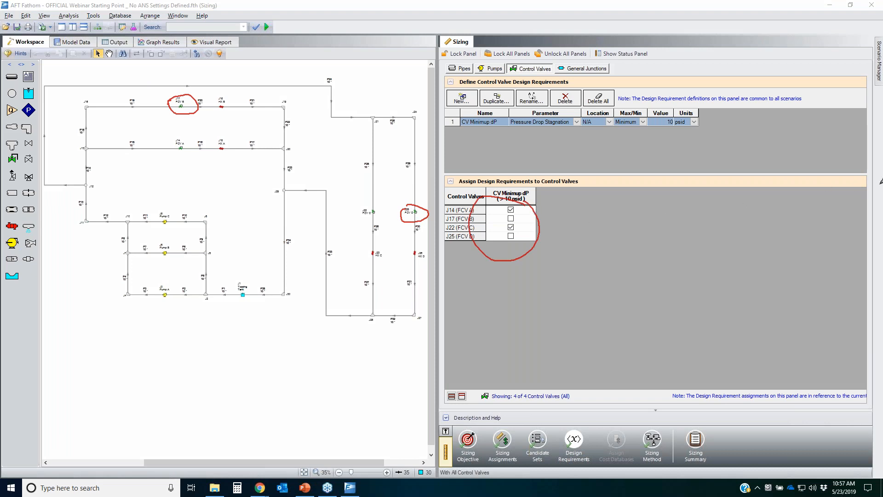
pyautogui.press('Escape')
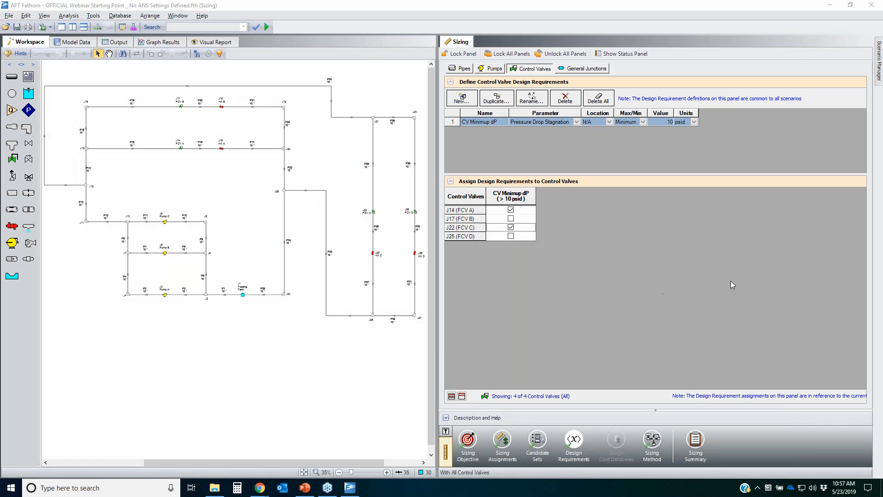
# Step: Open the Sizing Method panel and review the sizing type and search method options
pyautogui.click(652, 440)
pyautogui.hotkey('ctrl', '2')
pyautogui.moveTo(613, 426)
pyautogui.mouseDown()
pyautogui.moveTo(602, 470)
pyautogui.moveTo(628, 484)
pyautogui.mouseUp()
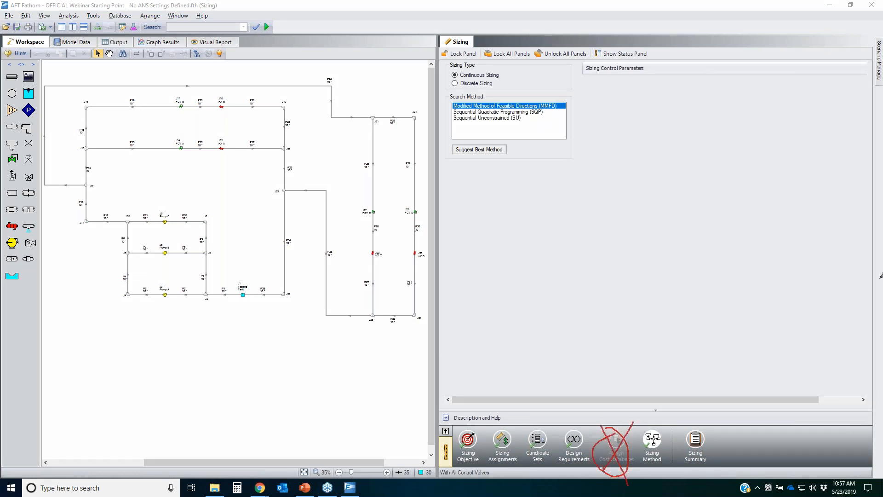
pyautogui.press('Escape')
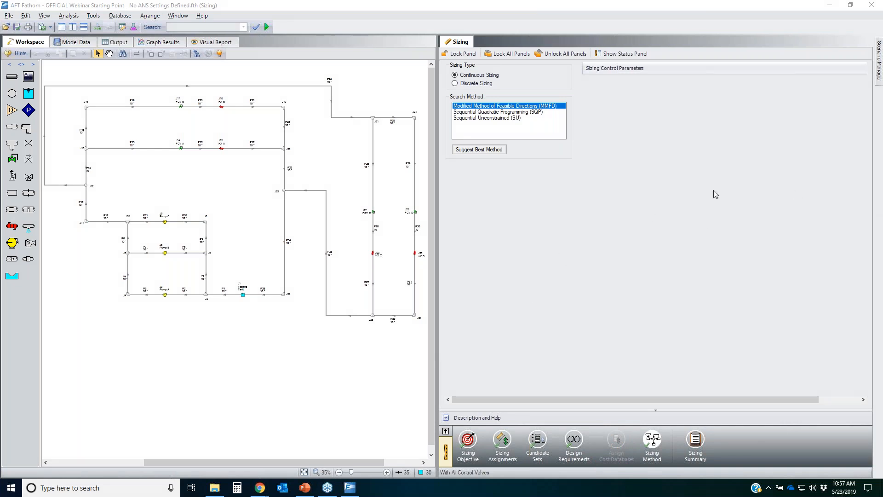
pyautogui.moveTo(459, 69)
pyautogui.mouseDown()
pyautogui.moveTo(511, 81)
pyautogui.moveTo(449, 74)
pyautogui.moveTo(487, 95)
pyautogui.mouseUp()
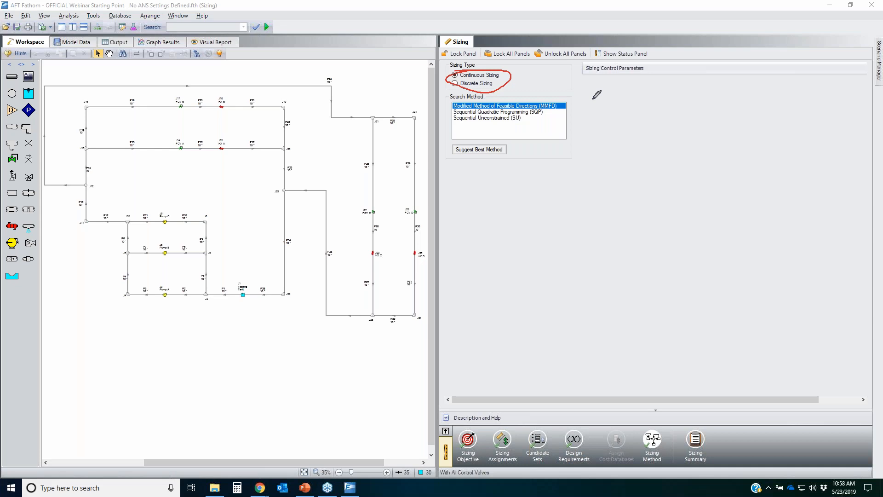
pyautogui.moveTo(447, 82)
pyautogui.mouseDown()
pyautogui.moveTo(498, 78)
pyautogui.moveTo(442, 87)
pyautogui.moveTo(499, 75)
pyautogui.mouseUp()
pyautogui.press('Escape')
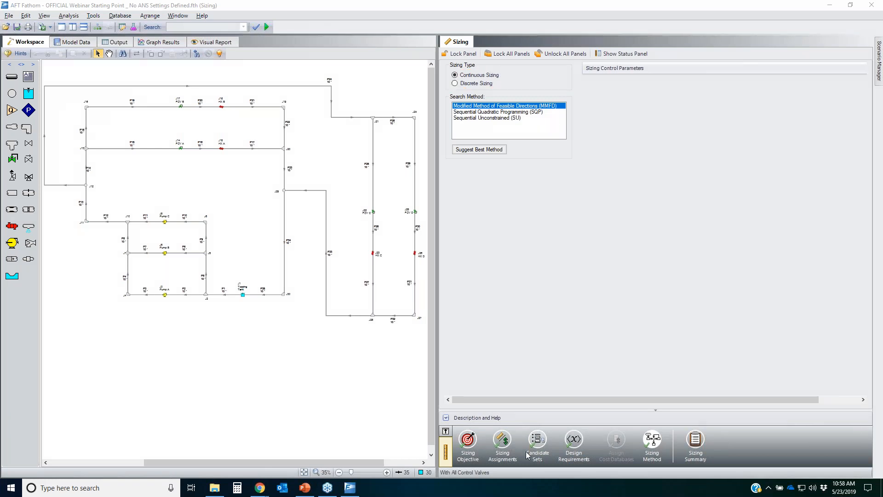
# Step: Expand the STD - Steel ANSI Pipe candidate set to review its pipe sizes
pyautogui.click(538, 441)
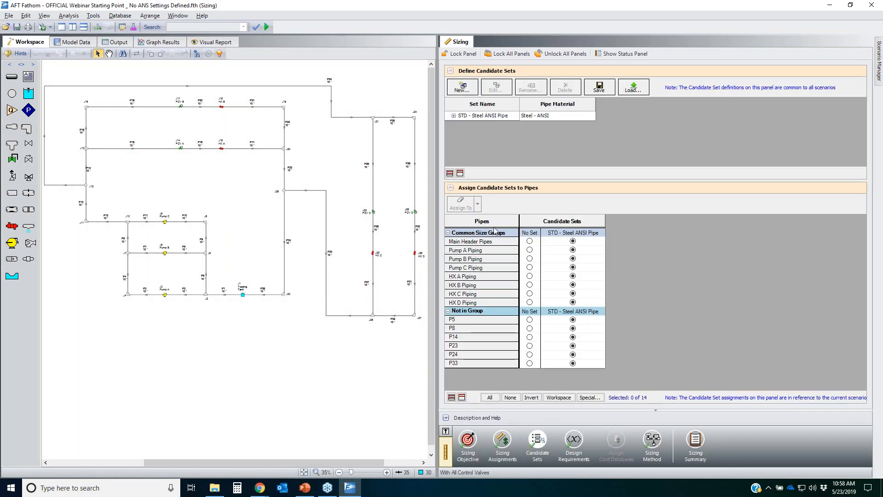
pyautogui.click(455, 117)
pyautogui.click(454, 116)
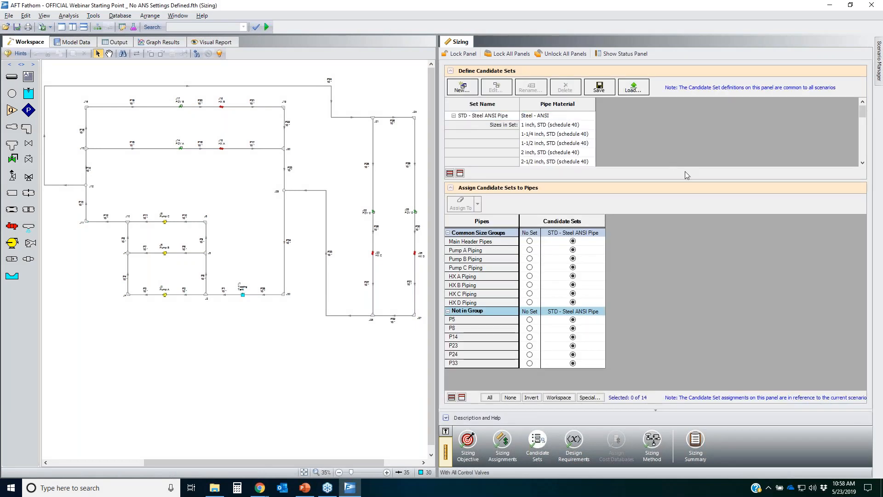
pyautogui.moveTo(700, 180); pyautogui.dragTo(702, 291)
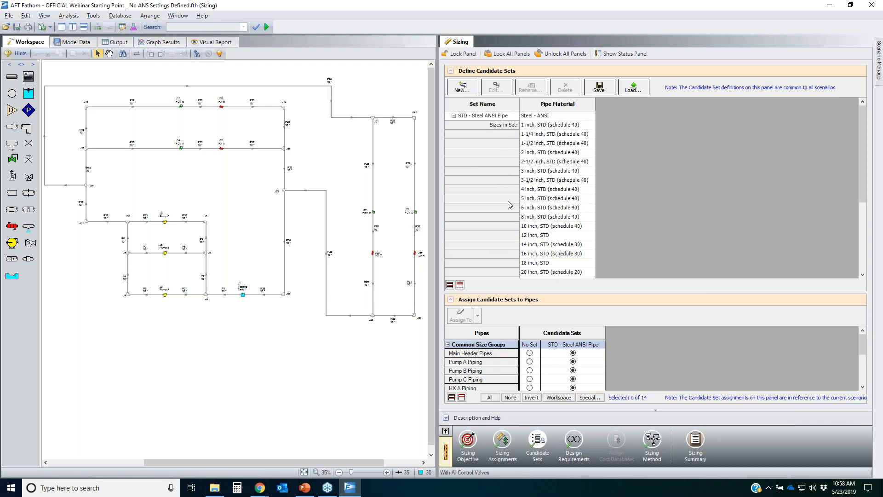
# Step: Set the sizing method to Discrete Sizing with Genetic Algorithm, starting with the continuous Modified Method of Feasible Directions
pyautogui.click(652, 440)
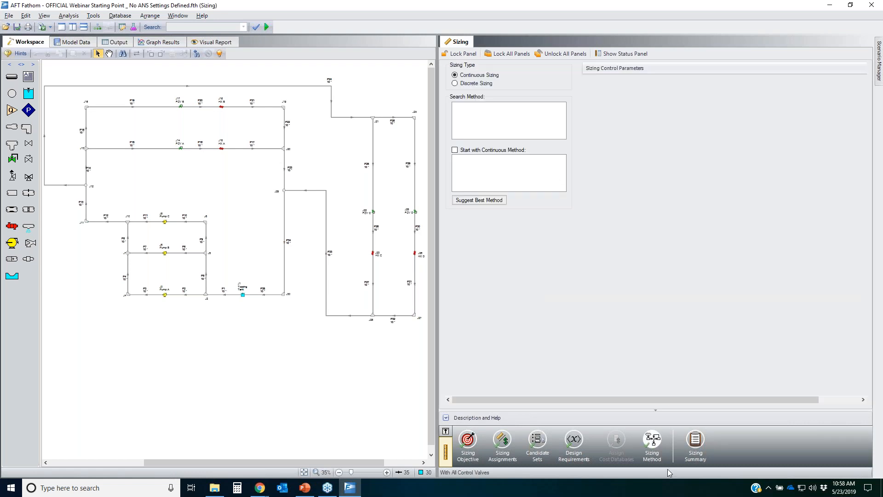
pyautogui.click(469, 85)
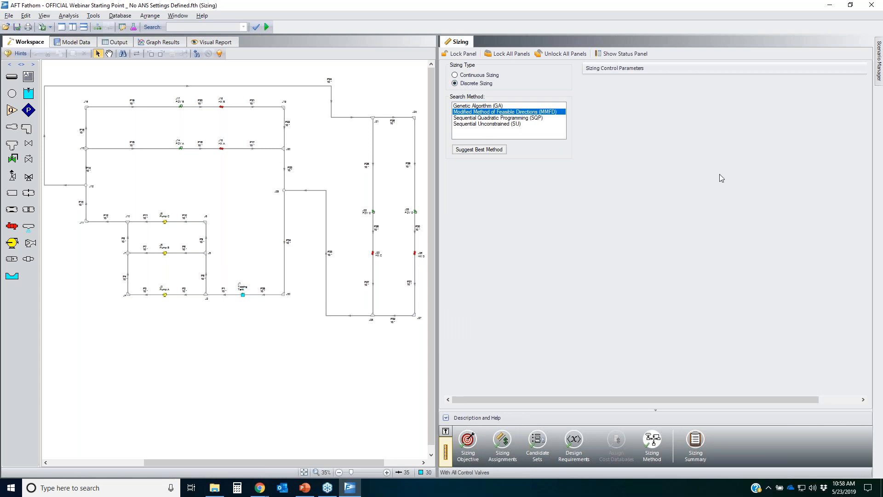
pyautogui.click(488, 107)
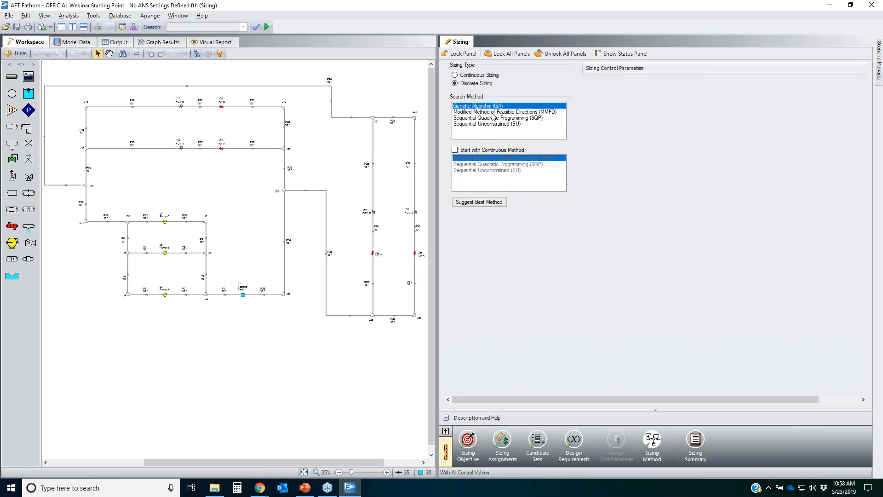
pyautogui.click(455, 150)
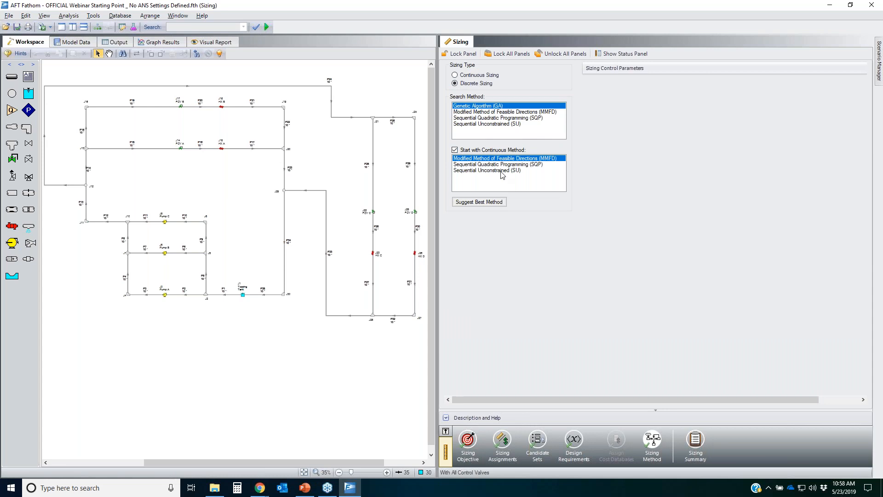
pyautogui.click(868, 173)
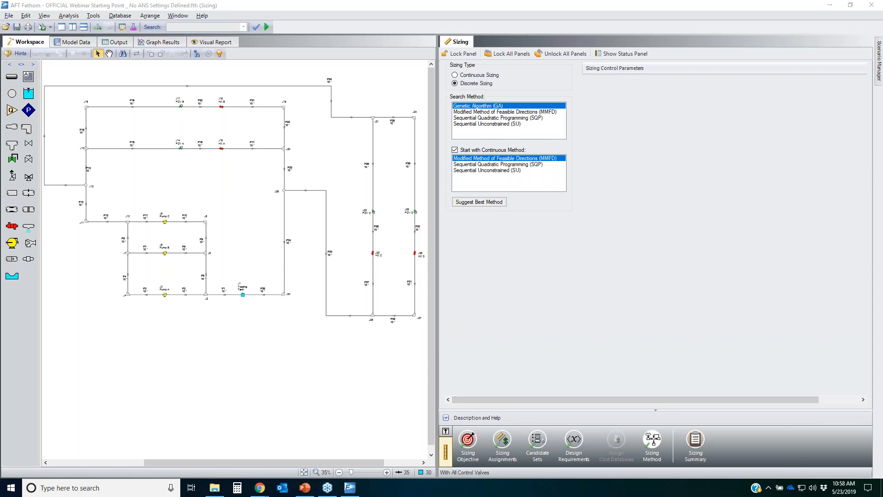
pyautogui.moveTo(448, 160)
pyautogui.mouseDown()
pyautogui.moveTo(556, 157)
pyautogui.moveTo(493, 148)
pyautogui.mouseUp()
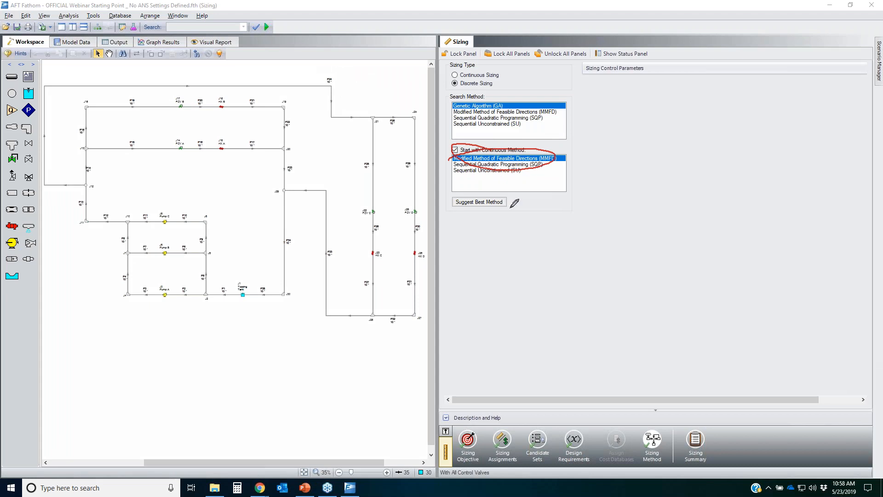
pyautogui.moveTo(69, 92); pyautogui.dragTo(164, 78)
pyautogui.moveTo(300, 112)
pyautogui.mouseDown()
pyautogui.moveTo(52, 138)
pyautogui.moveTo(186, 88)
pyautogui.mouseUp()
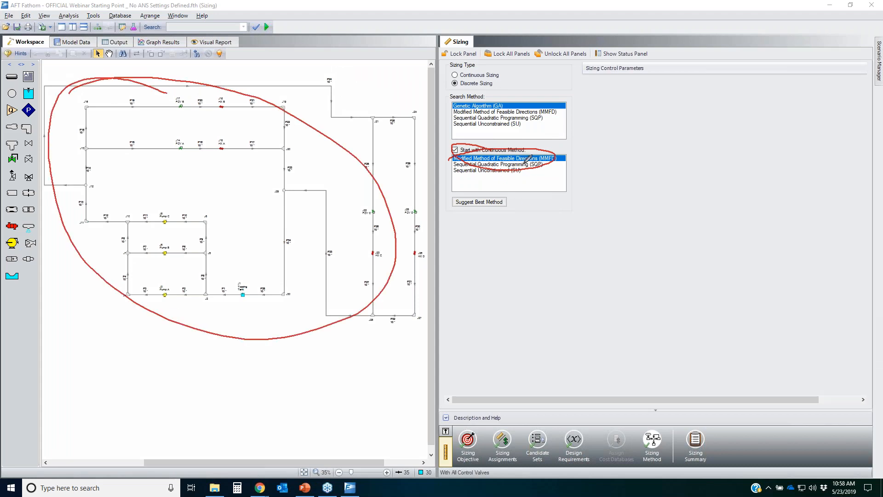
pyautogui.moveTo(479, 157); pyautogui.dragTo(437, 154)
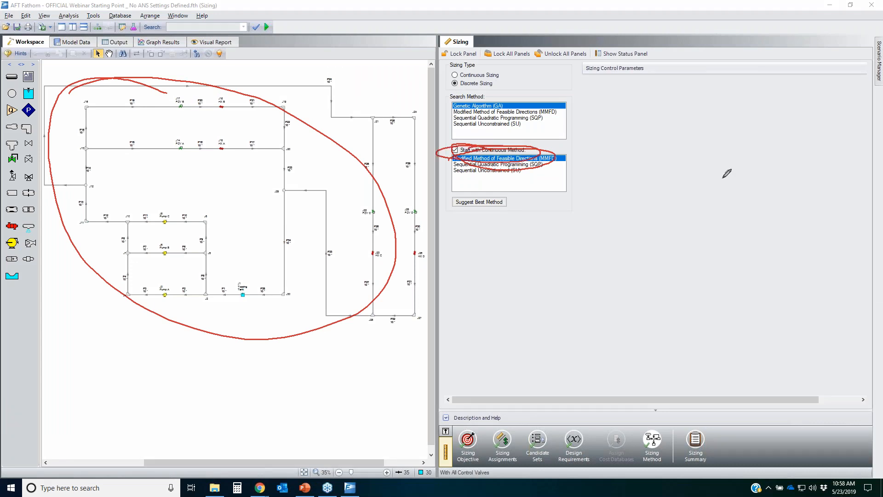
pyautogui.press('Escape')
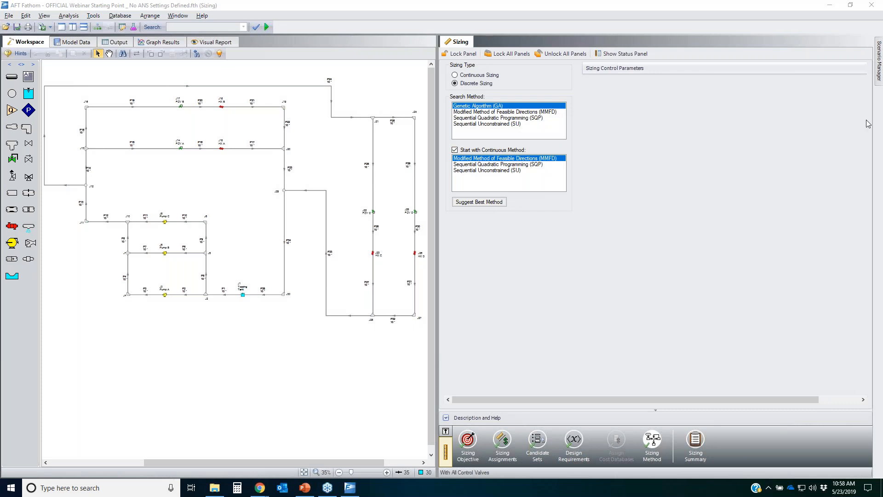
pyautogui.moveTo(456, 71)
pyautogui.mouseDown()
pyautogui.moveTo(471, 79)
pyautogui.moveTo(477, 70)
pyautogui.moveTo(437, 92)
pyautogui.moveTo(511, 85)
pyautogui.mouseUp()
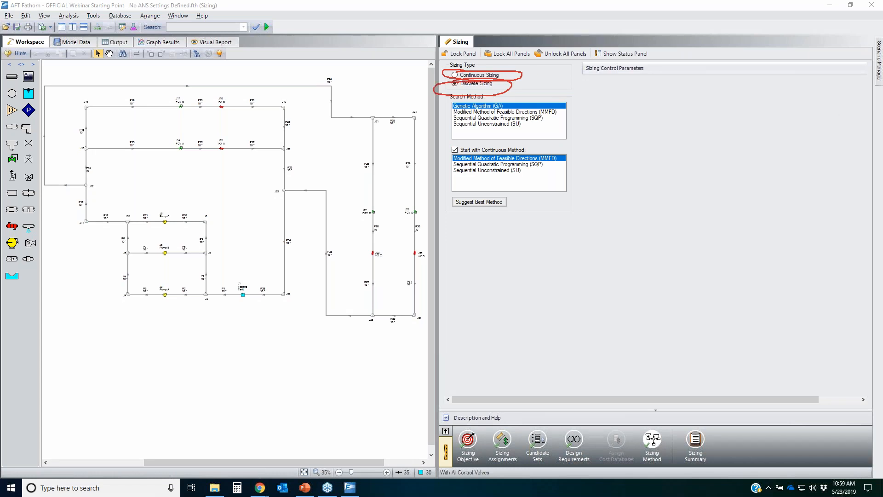
# Step: Save the model and run the automated network sizing
pyautogui.click(339, 374)
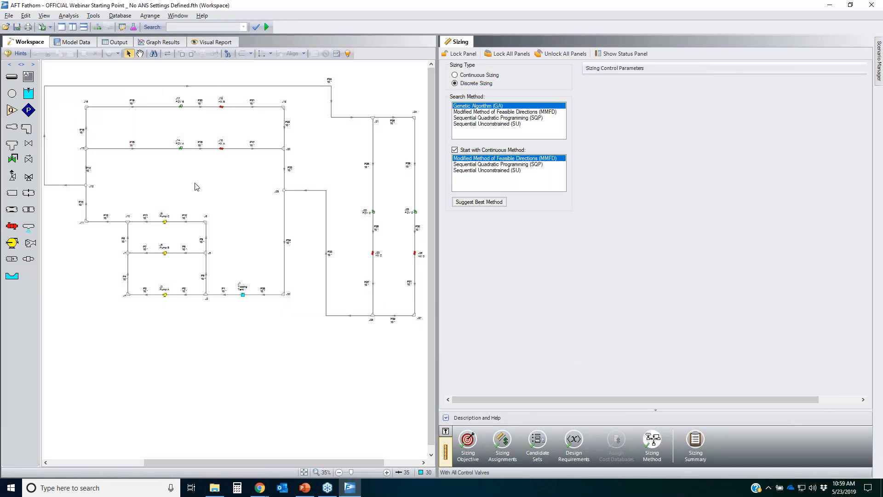
pyautogui.click(17, 28)
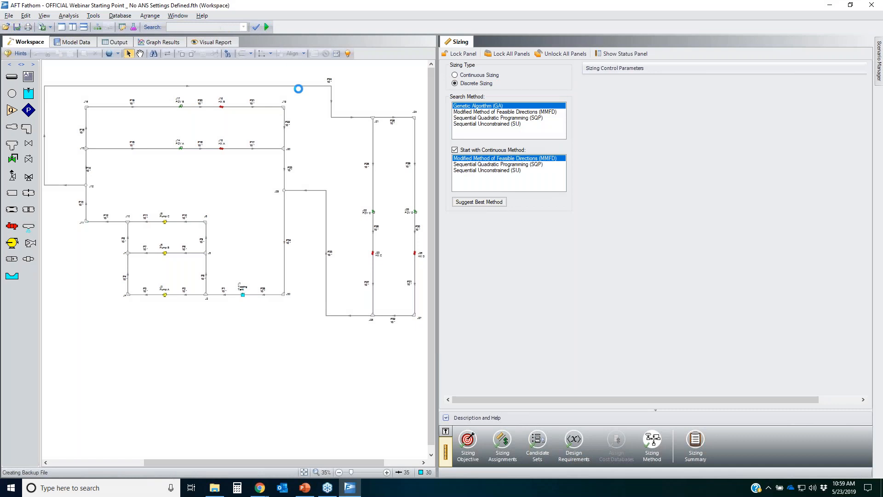
pyautogui.click(267, 27)
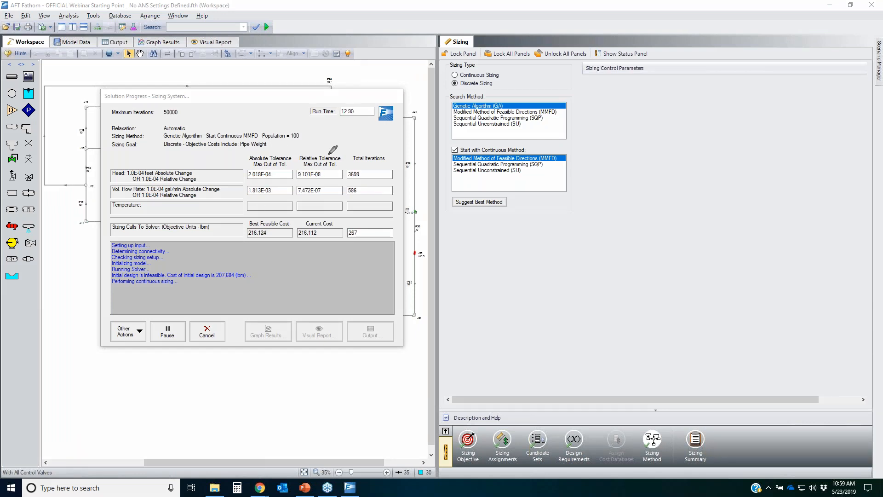
# Step: Move the Solution Progress window aside and watch the sizing run's progress
pyautogui.moveTo(373, 102)
pyautogui.mouseDown()
pyautogui.moveTo(289, 105)
pyautogui.moveTo(373, 97)
pyautogui.mouseUp()
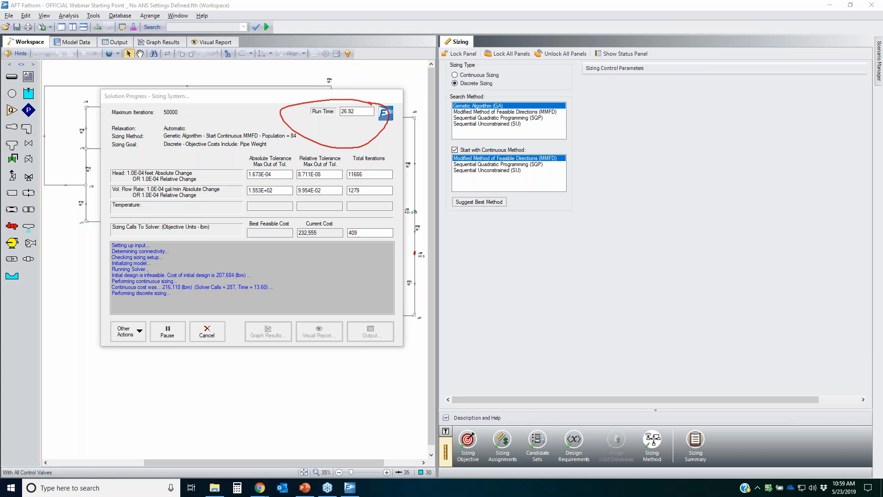
pyautogui.moveTo(188, 98); pyautogui.dragTo(640, 153)
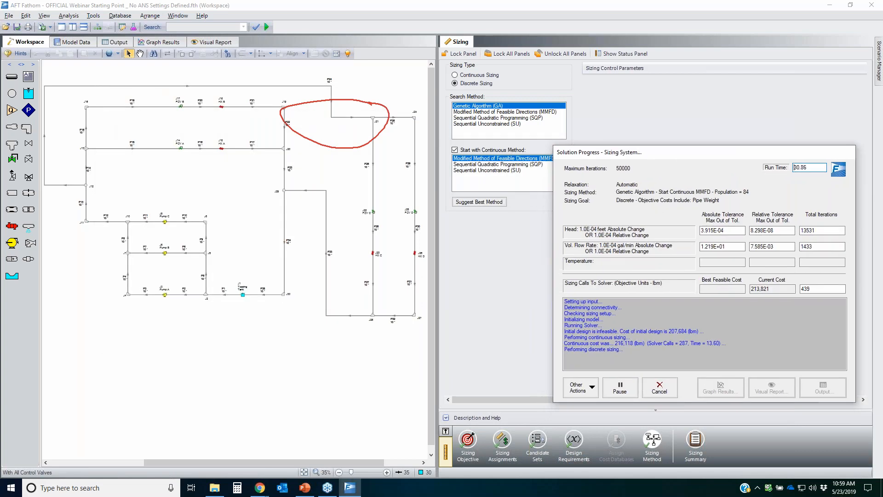
pyautogui.moveTo(340, 96)
pyautogui.mouseDown()
pyautogui.moveTo(227, 311)
pyautogui.moveTo(245, 123)
pyautogui.mouseUp()
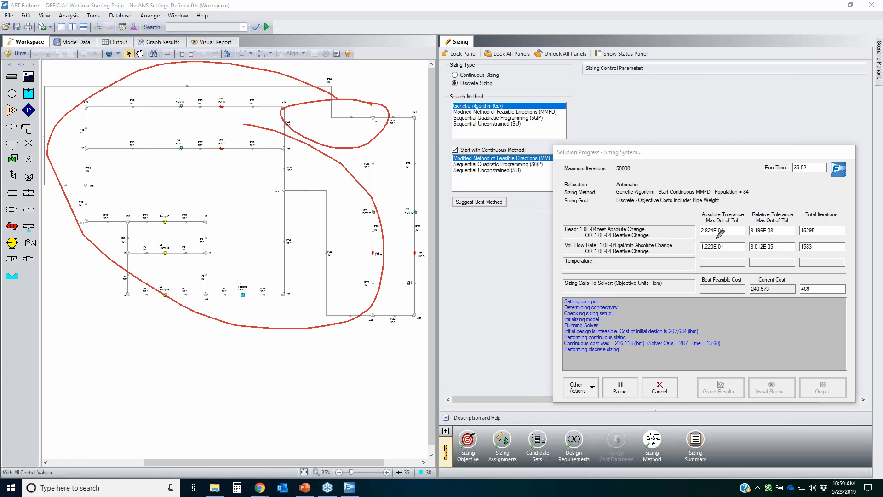
pyautogui.moveTo(733, 213)
pyautogui.mouseDown()
pyautogui.moveTo(834, 223)
pyautogui.moveTo(789, 204)
pyautogui.moveTo(819, 218)
pyautogui.mouseUp()
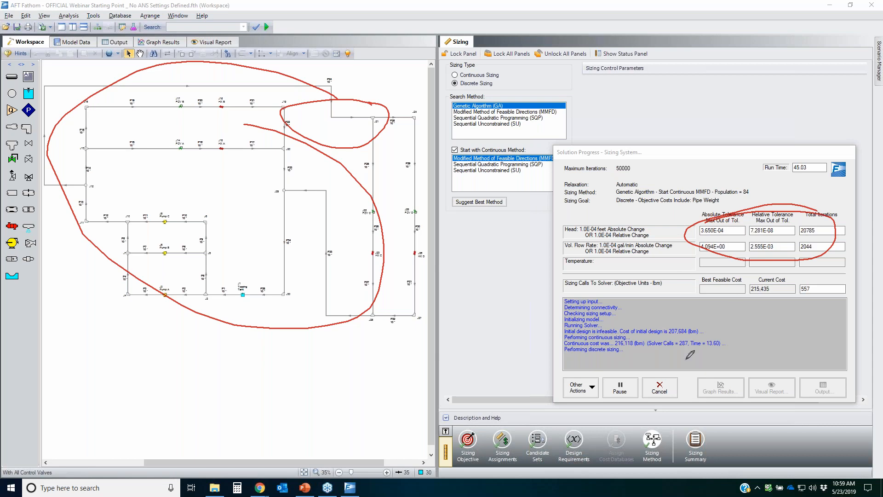
pyautogui.moveTo(559, 339)
pyautogui.mouseDown()
pyautogui.moveTo(651, 334)
pyautogui.moveTo(572, 346)
pyautogui.moveTo(603, 340)
pyautogui.mouseUp()
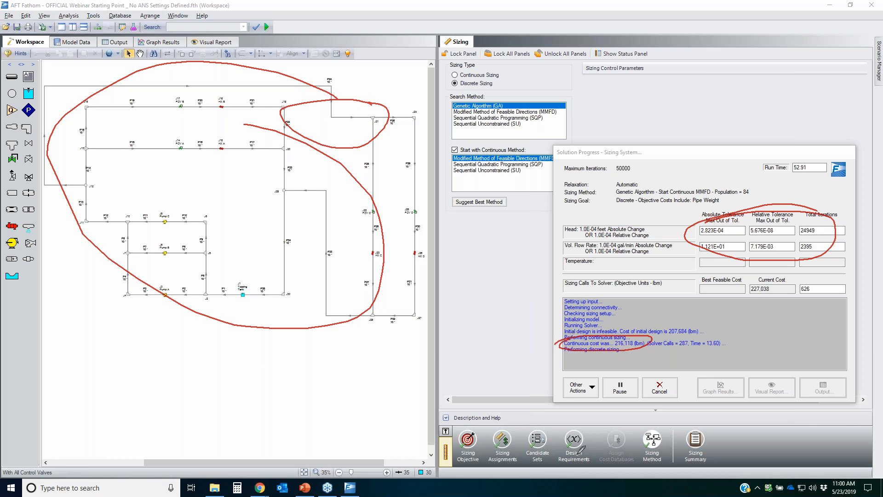
pyautogui.moveTo(557, 428)
pyautogui.mouseDown()
pyautogui.moveTo(608, 435)
pyautogui.moveTo(561, 427)
pyautogui.mouseUp()
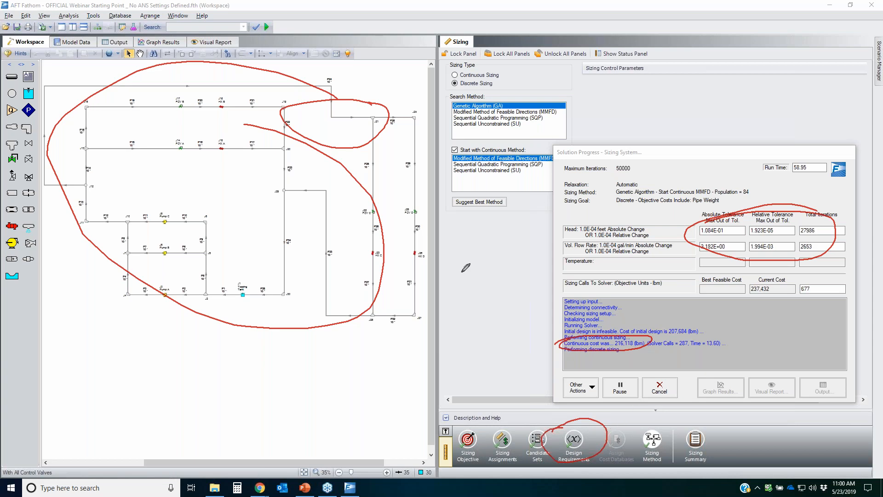
pyautogui.moveTo(106, 97); pyautogui.dragTo(254, 388)
pyautogui.moveTo(46, 235); pyautogui.dragTo(194, 92)
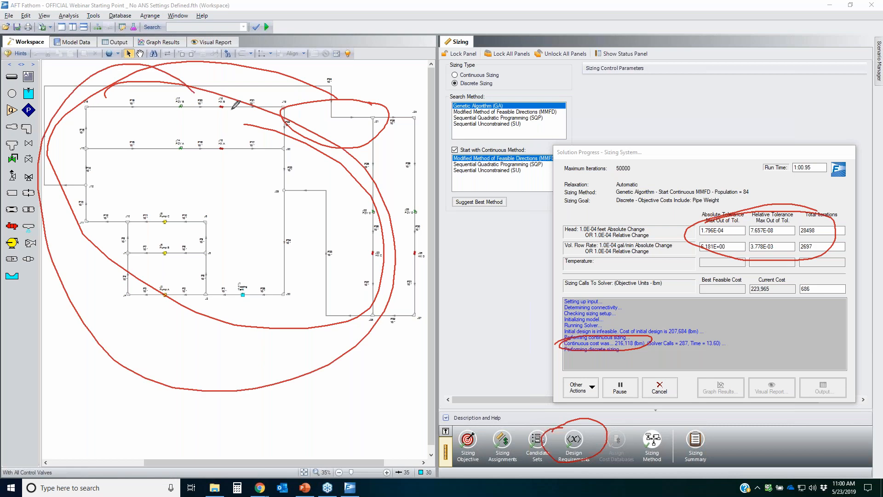
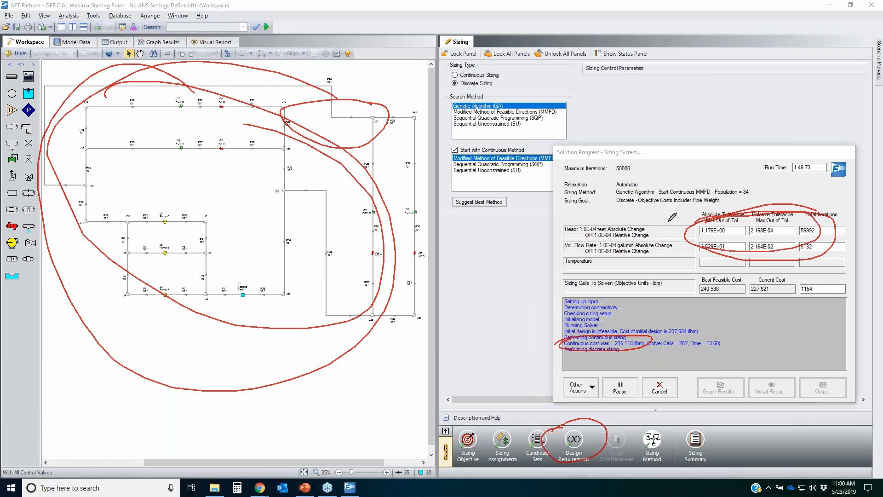
pyautogui.moveTo(845, 250)
pyautogui.mouseDown()
pyautogui.moveTo(720, 202)
pyautogui.moveTo(771, 216)
pyautogui.mouseUp()
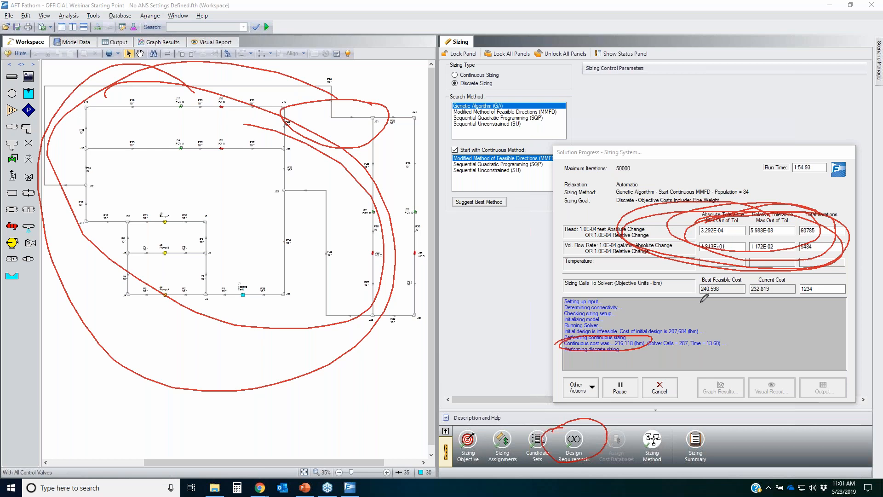
pyautogui.moveTo(689, 280); pyautogui.dragTo(719, 278)
pyautogui.moveTo(819, 277)
pyautogui.mouseDown()
pyautogui.moveTo(826, 295)
pyautogui.moveTo(822, 285)
pyautogui.mouseUp()
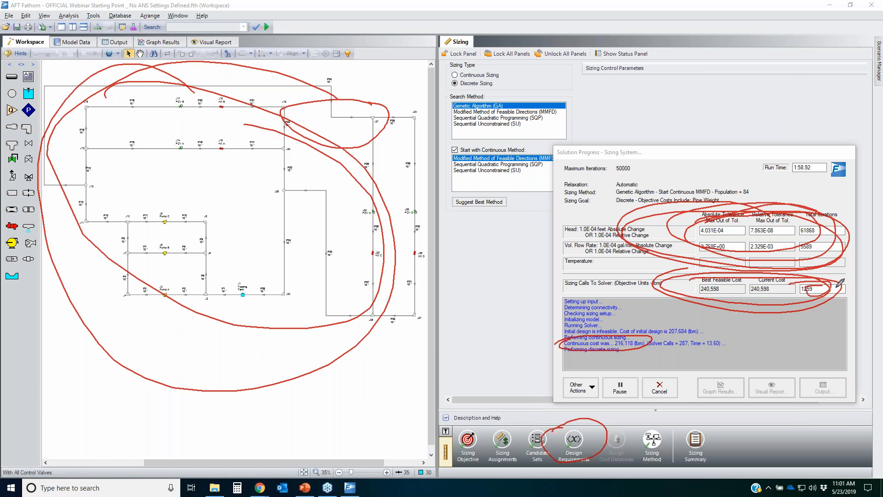
pyautogui.moveTo(812, 156); pyautogui.dragTo(807, 164)
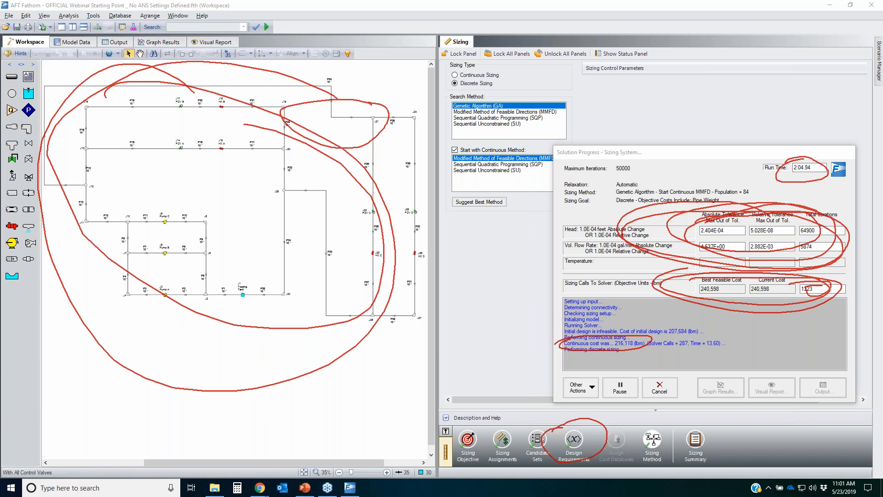
pyautogui.press('Escape')
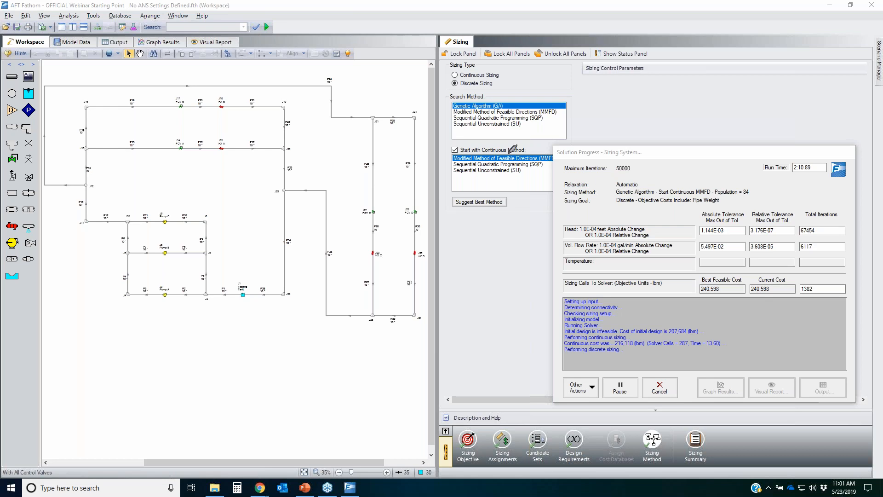
pyautogui.moveTo(442, 101)
pyautogui.mouseDown()
pyautogui.moveTo(549, 121)
pyautogui.moveTo(457, 134)
pyautogui.moveTo(452, 107)
pyautogui.mouseUp()
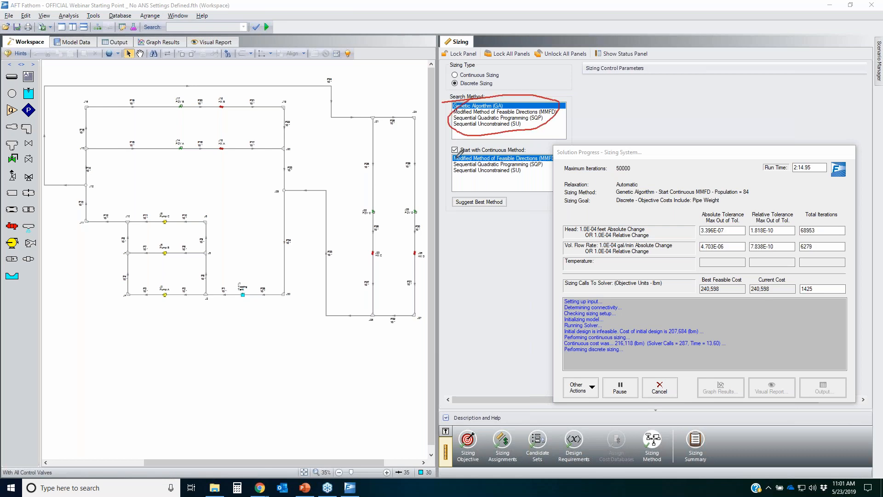
pyautogui.moveTo(458, 149)
pyautogui.mouseDown()
pyautogui.moveTo(541, 187)
pyautogui.moveTo(454, 155)
pyautogui.mouseUp()
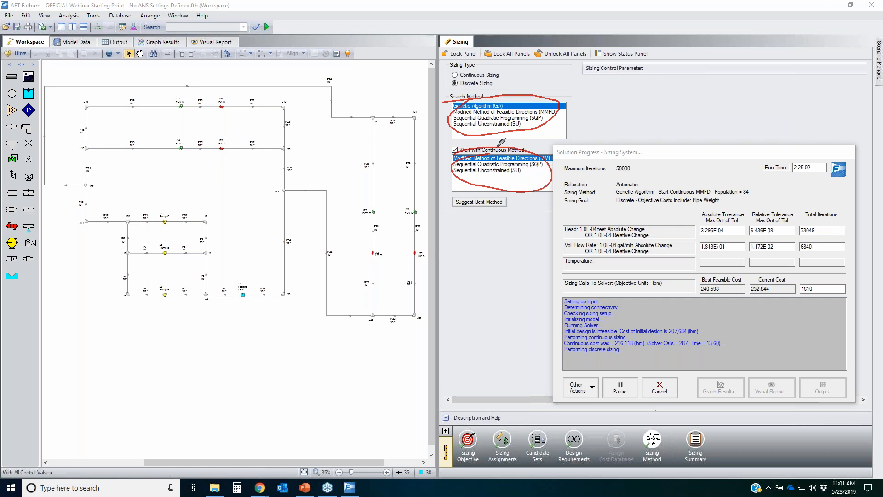
pyautogui.moveTo(460, 109)
pyautogui.mouseDown()
pyautogui.moveTo(523, 92)
pyautogui.moveTo(543, 98)
pyautogui.moveTo(510, 138)
pyautogui.moveTo(551, 108)
pyautogui.moveTo(558, 92)
pyautogui.mouseUp()
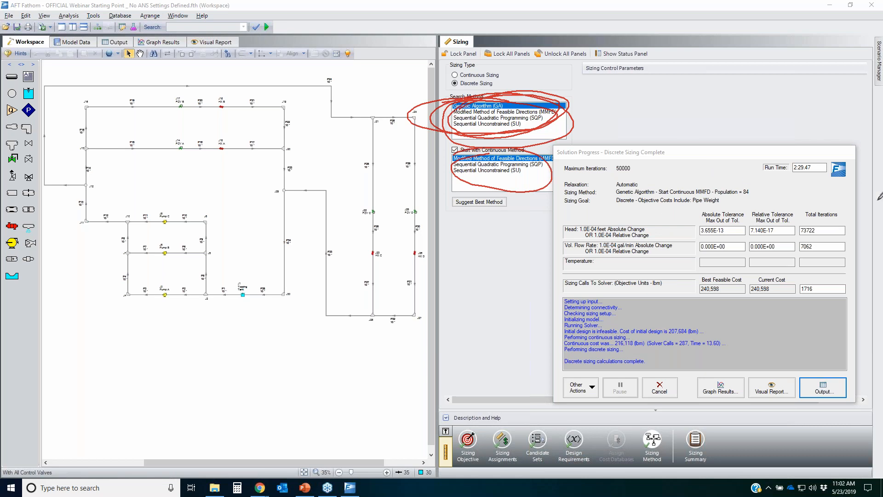
pyautogui.press('Escape')
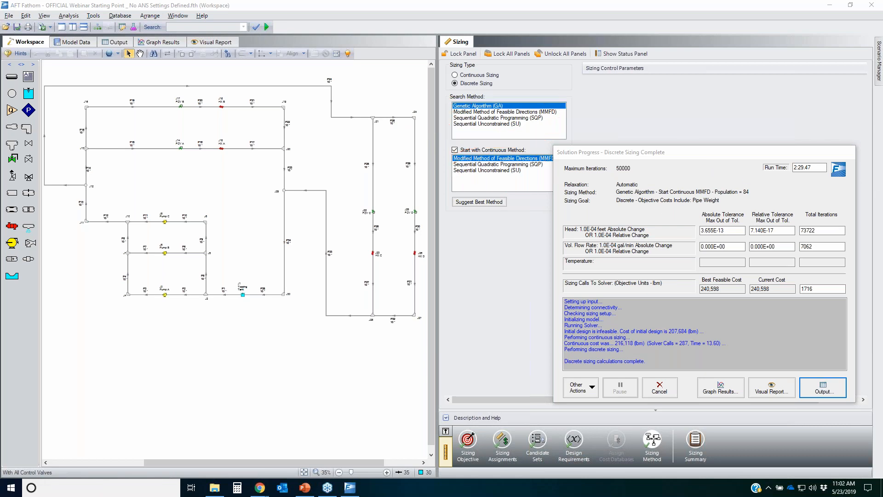
pyautogui.moveTo(450, 105)
pyautogui.mouseDown()
pyautogui.moveTo(504, 102)
pyautogui.moveTo(444, 104)
pyautogui.mouseUp()
pyautogui.moveTo(155, 105); pyautogui.dragTo(158, 105)
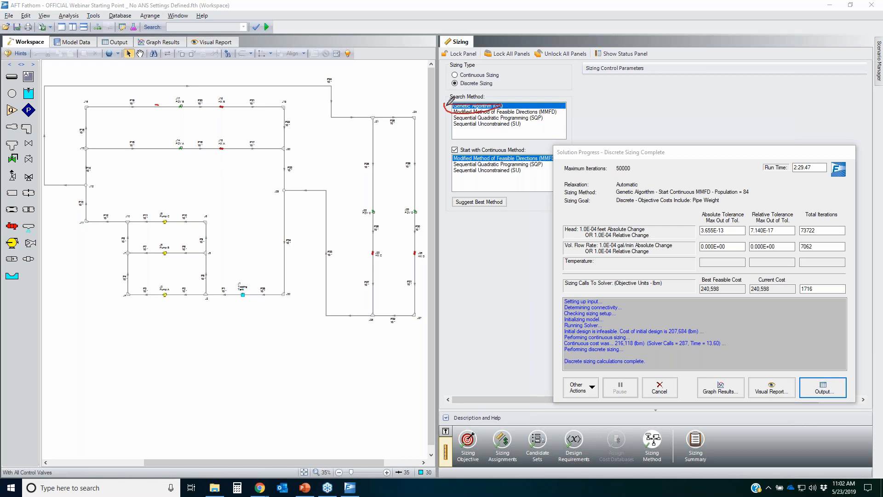
pyautogui.moveTo(461, 98)
pyautogui.mouseDown()
pyautogui.moveTo(449, 113)
pyautogui.moveTo(468, 115)
pyautogui.moveTo(443, 115)
pyautogui.moveTo(457, 123)
pyautogui.moveTo(448, 123)
pyautogui.moveTo(508, 123)
pyautogui.mouseUp()
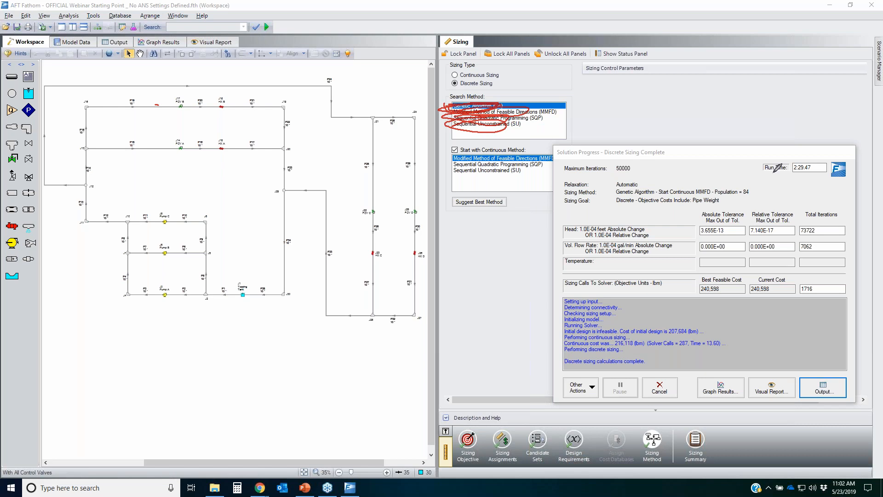
pyautogui.press('Escape')
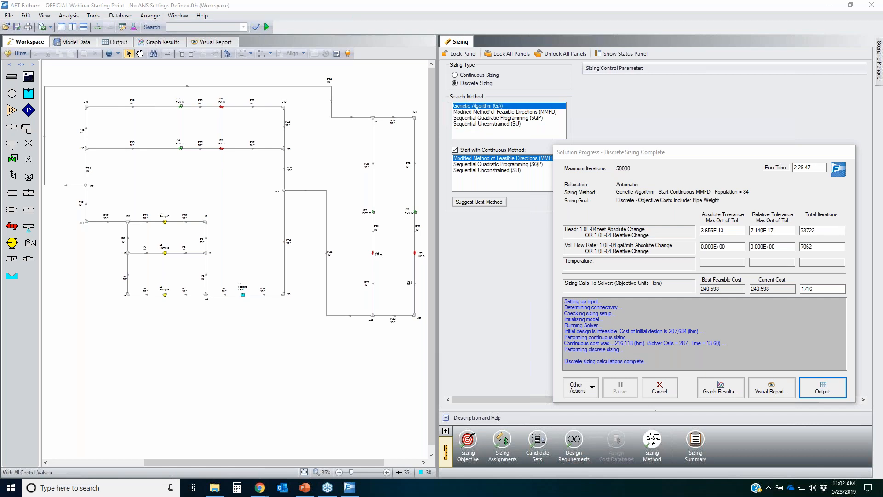
pyautogui.moveTo(455, 100); pyautogui.dragTo(502, 99)
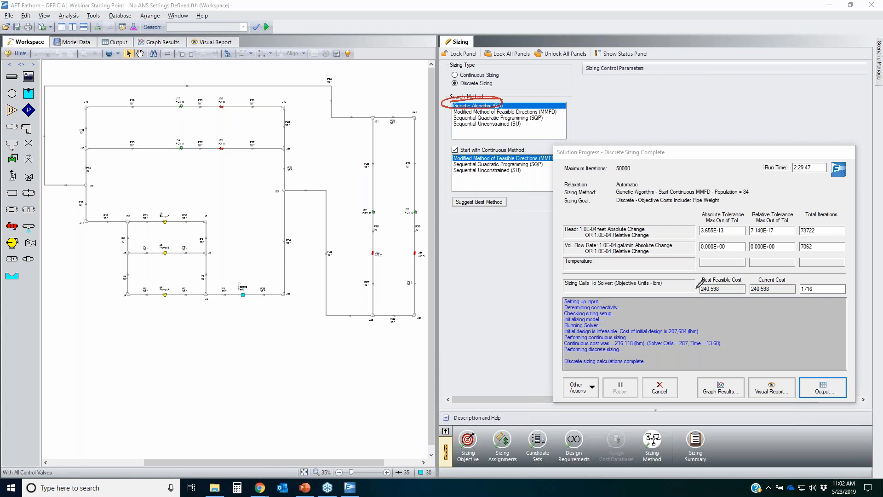
pyautogui.moveTo(64, 84)
pyautogui.mouseDown()
pyautogui.moveTo(223, 74)
pyautogui.moveTo(214, 298)
pyautogui.moveTo(43, 90)
pyautogui.mouseUp()
pyautogui.moveTo(72, 51); pyautogui.dragTo(121, 82)
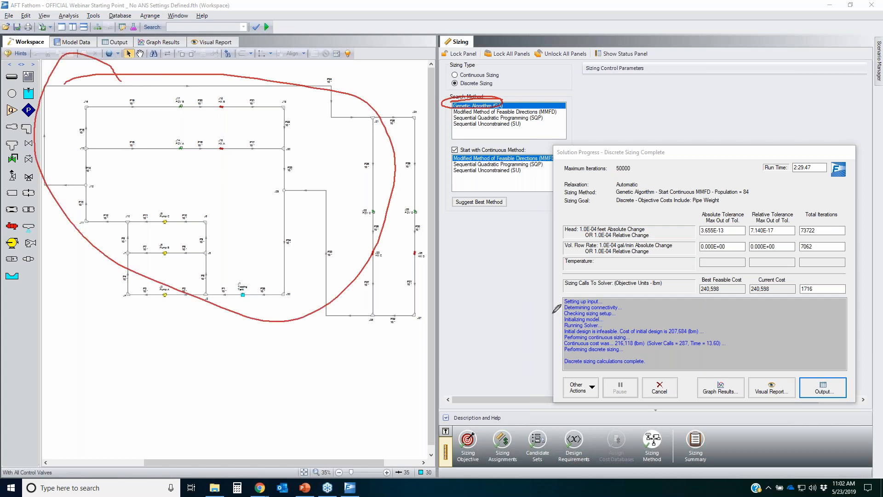
pyautogui.moveTo(723, 274)
pyautogui.mouseDown()
pyautogui.moveTo(680, 288)
pyautogui.moveTo(724, 275)
pyautogui.mouseUp()
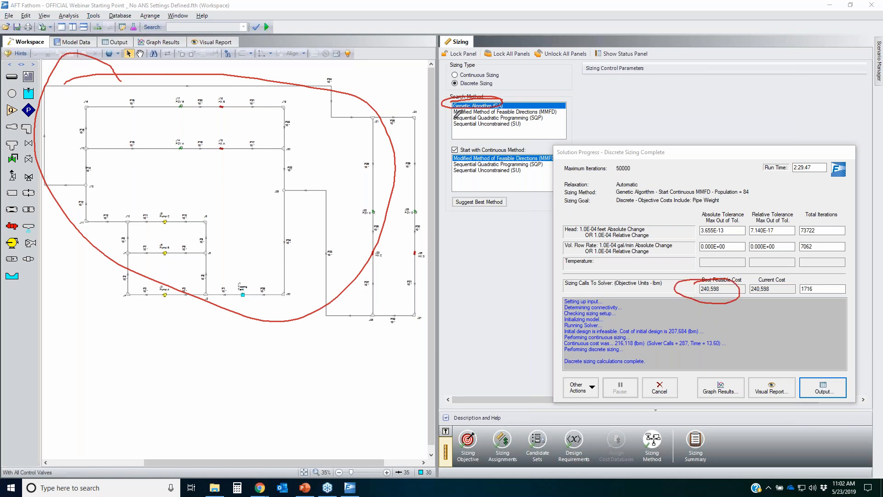
pyautogui.moveTo(453, 117)
pyautogui.mouseDown()
pyautogui.moveTo(544, 118)
pyautogui.moveTo(458, 120)
pyautogui.mouseUp()
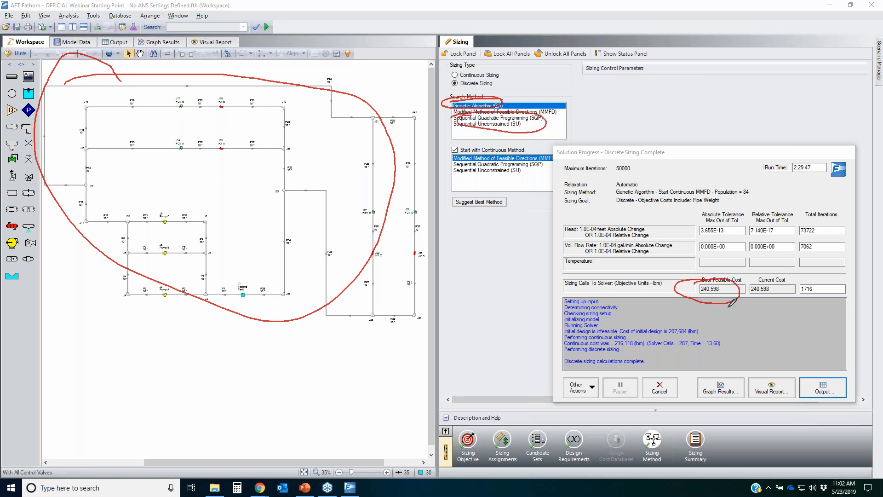
pyautogui.moveTo(720, 276)
pyautogui.mouseDown()
pyautogui.moveTo(680, 304)
pyautogui.moveTo(751, 286)
pyautogui.mouseUp()
pyautogui.moveTo(101, 104)
pyautogui.mouseDown()
pyautogui.moveTo(18, 188)
pyautogui.moveTo(281, 147)
pyautogui.moveTo(319, 179)
pyautogui.mouseUp()
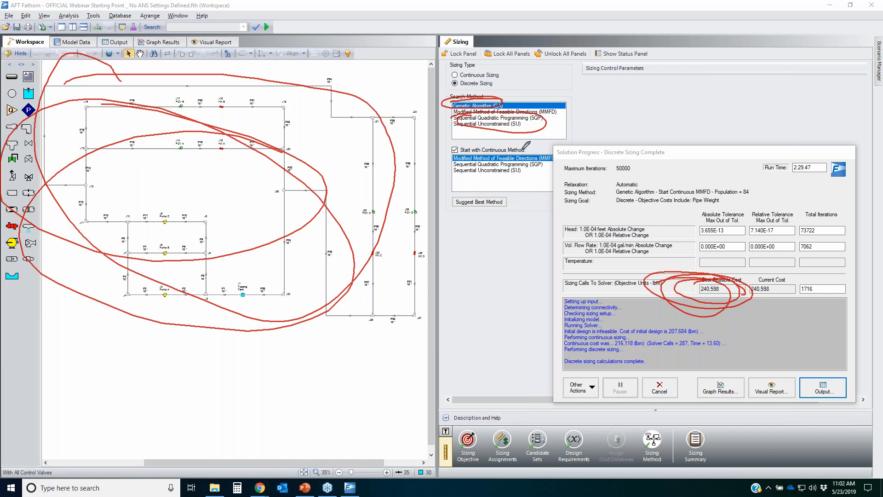
pyautogui.moveTo(459, 100)
pyautogui.mouseDown()
pyautogui.moveTo(443, 126)
pyautogui.moveTo(502, 93)
pyautogui.mouseUp()
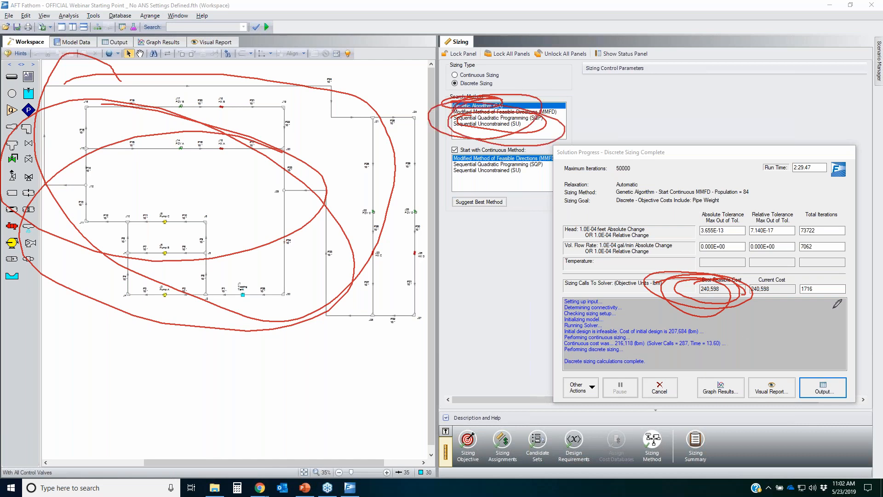
pyautogui.press('e')
pyautogui.moveTo(66, 91); pyautogui.dragTo(166, 80)
pyautogui.moveTo(371, 125)
pyautogui.mouseDown()
pyautogui.moveTo(43, 204)
pyautogui.moveTo(134, 85)
pyautogui.mouseUp()
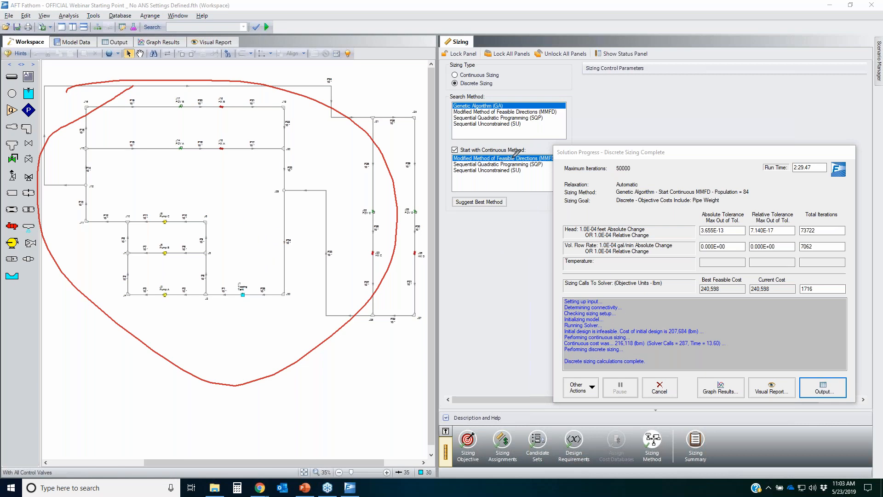
pyautogui.moveTo(453, 102); pyautogui.dragTo(529, 110)
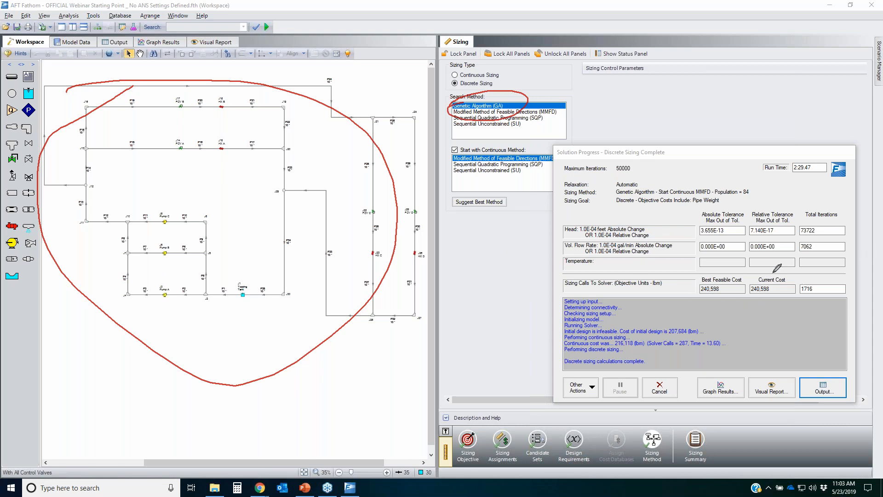
pyautogui.moveTo(741, 270)
pyautogui.mouseDown()
pyautogui.moveTo(805, 313)
pyautogui.moveTo(770, 283)
pyautogui.moveTo(830, 278)
pyautogui.mouseUp()
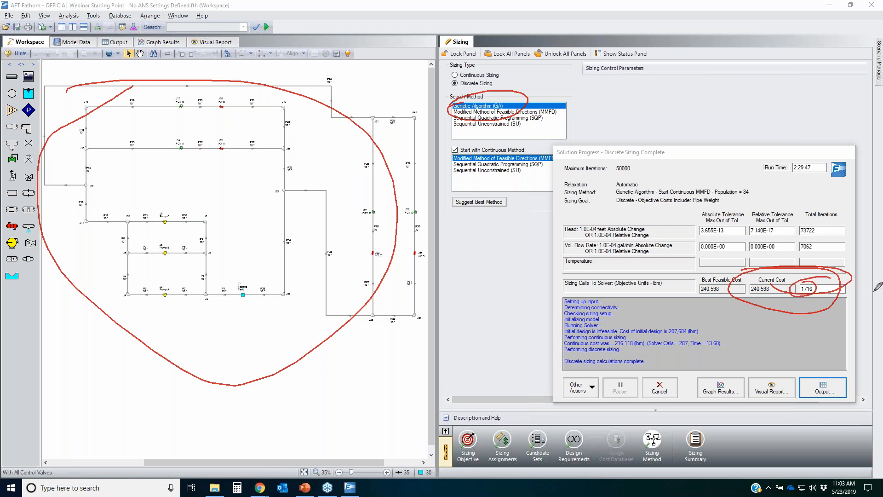
pyautogui.press('Escape')
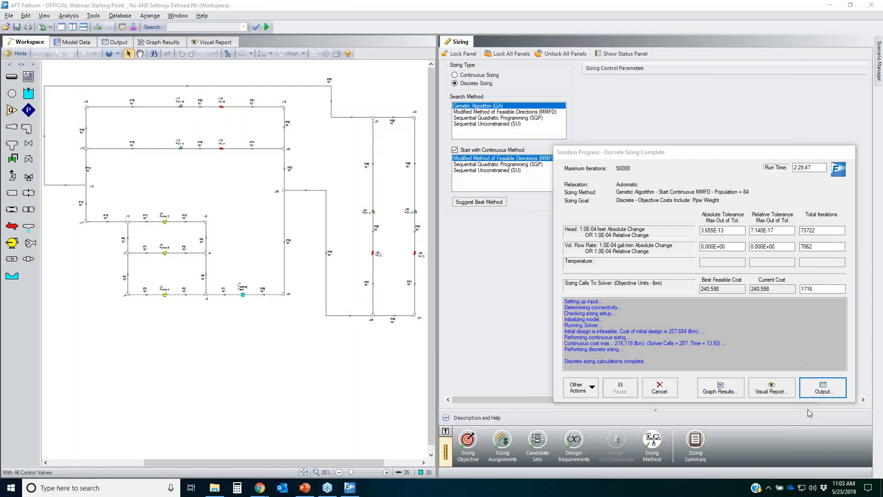
# Step: Open the sizing output and review the Cost Report's pipe weights for every pipe
pyautogui.click(824, 388)
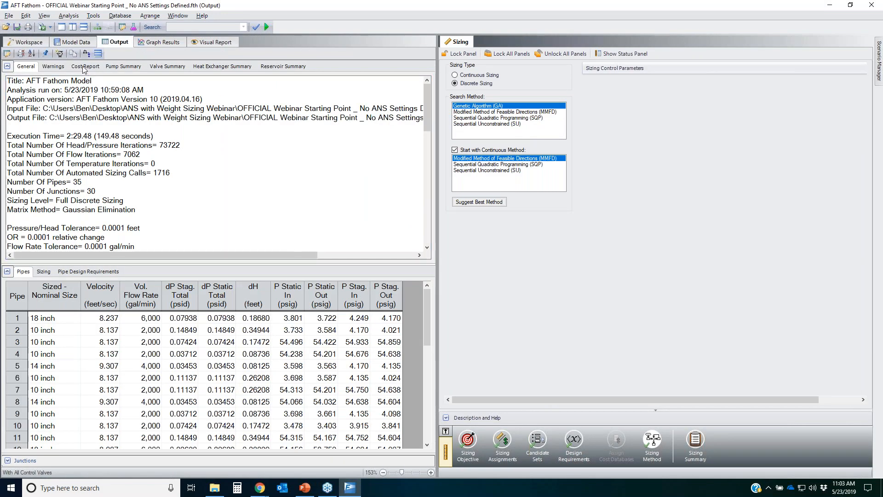
pyautogui.click(84, 67)
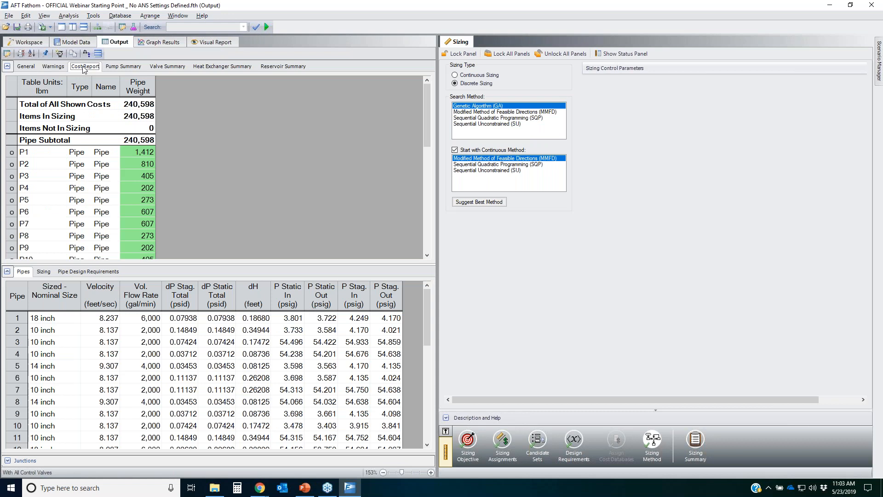
pyautogui.click(140, 105)
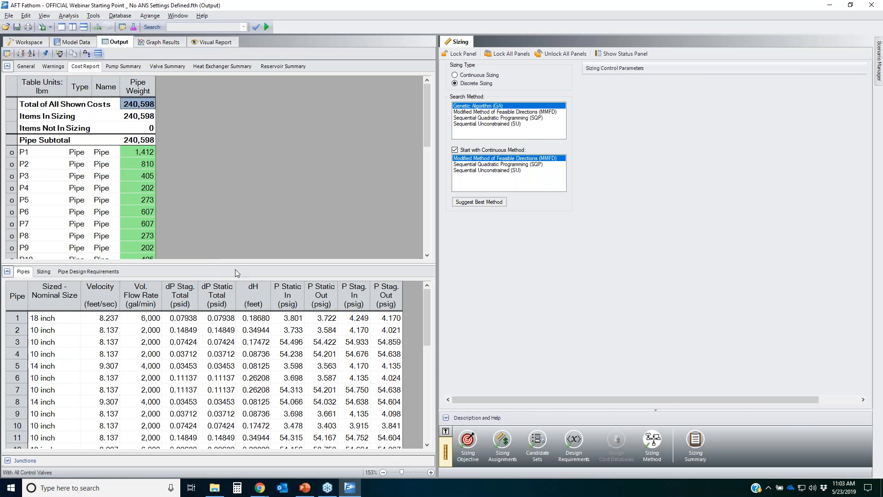
pyautogui.moveTo(237, 265); pyautogui.dragTo(237, 371)
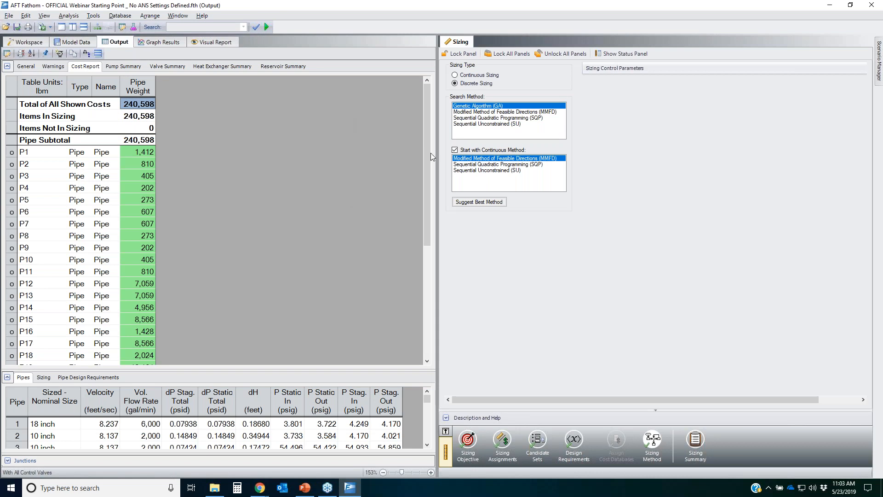
pyautogui.moveTo(424, 136); pyautogui.dragTo(307, 151)
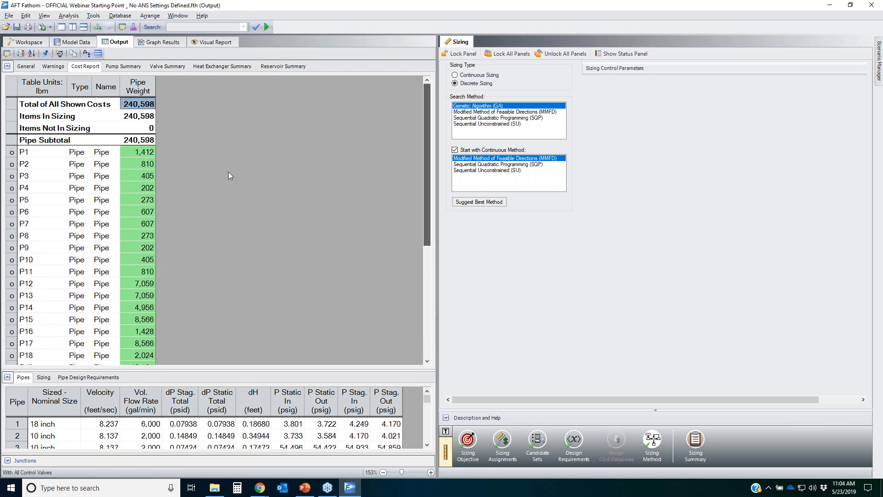
pyautogui.moveTo(139, 155); pyautogui.dragTo(148, 368)
pyautogui.click(146, 357)
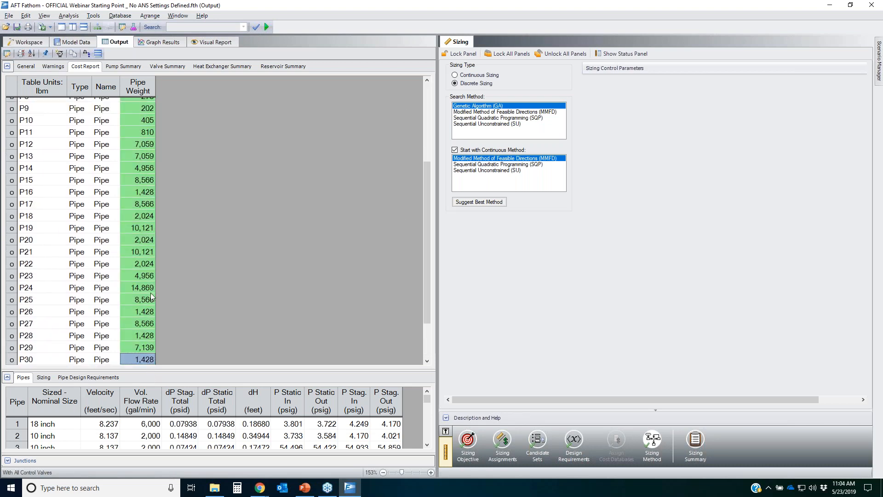
# Step: Return to the workspace and examine the pipe network layout
pyautogui.click(24, 42)
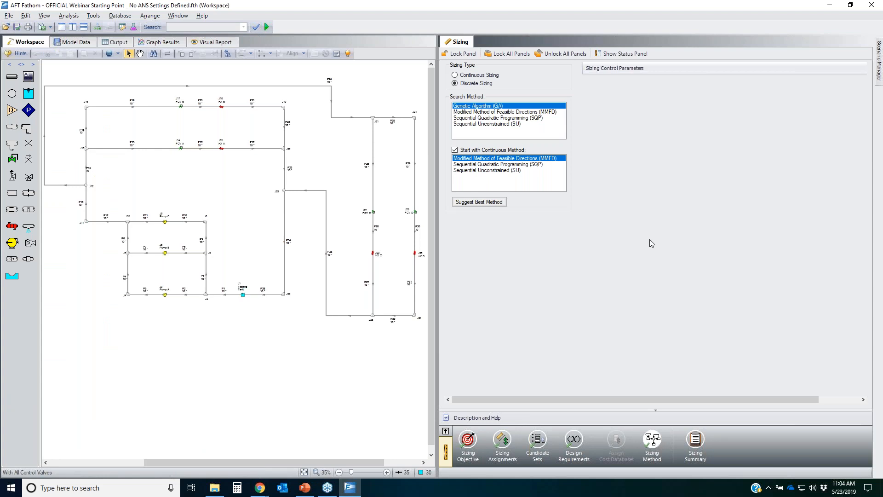
pyautogui.scroll(1, 303, 298)
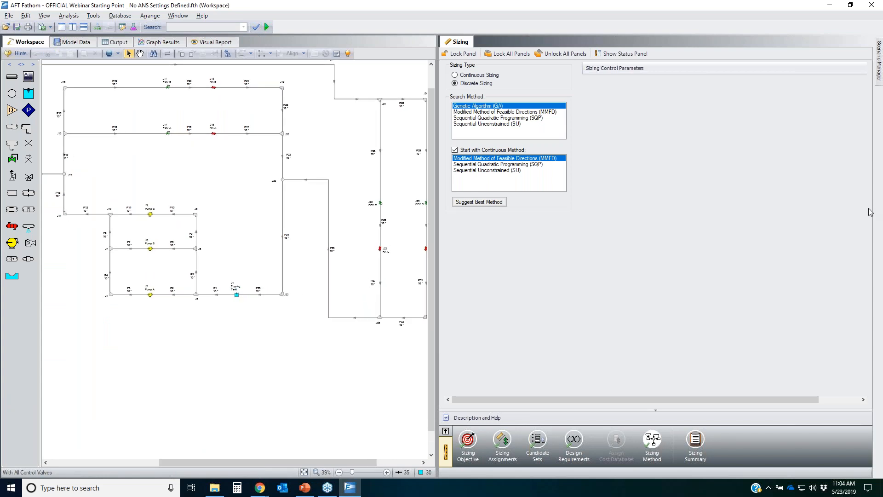
pyautogui.moveTo(177, 291)
pyautogui.mouseDown()
pyautogui.moveTo(197, 286)
pyautogui.moveTo(190, 284)
pyautogui.mouseUp()
pyautogui.moveTo(197, 241); pyautogui.dragTo(219, 245)
pyautogui.moveTo(276, 285); pyautogui.dragTo(272, 290)
pyautogui.moveTo(200, 86)
pyautogui.mouseDown()
pyautogui.moveTo(236, 115)
pyautogui.moveTo(221, 147)
pyautogui.mouseUp()
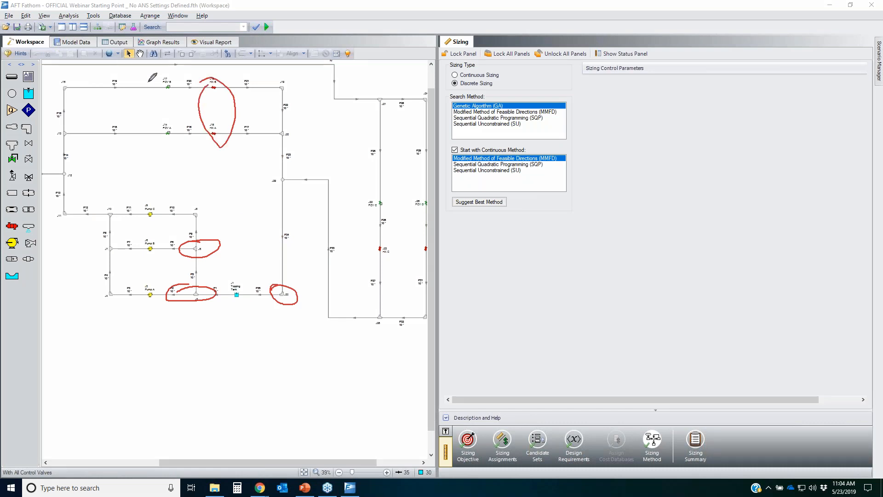
pyautogui.moveTo(167, 85); pyautogui.dragTo(149, 82)
pyautogui.moveTo(132, 192)
pyautogui.mouseDown()
pyautogui.moveTo(157, 299)
pyautogui.moveTo(156, 200)
pyautogui.mouseUp()
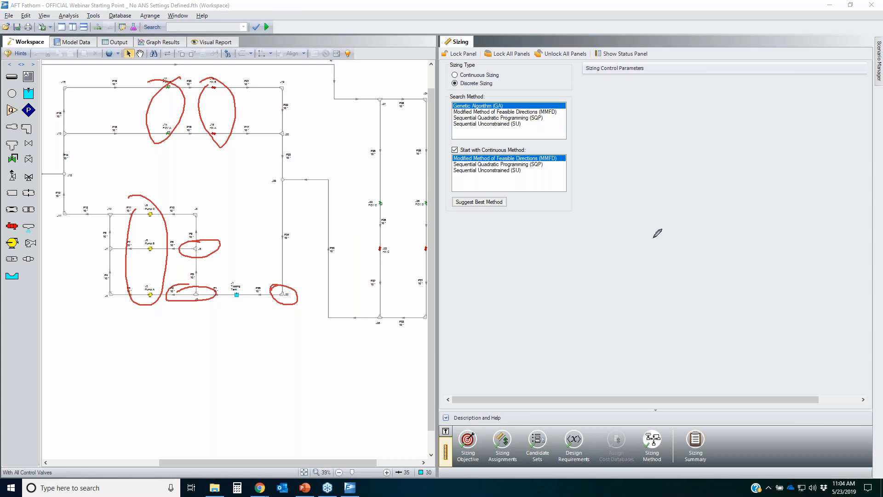
pyautogui.press('Escape')
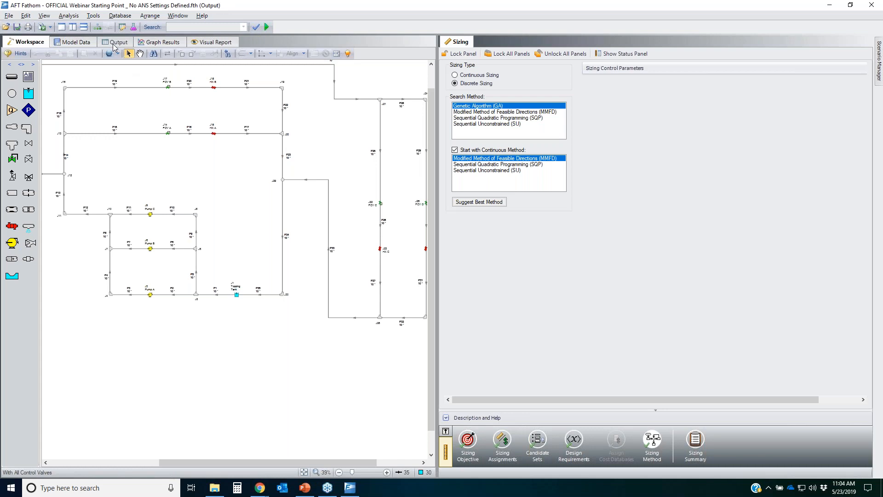
# Step: Go back to the output and collapse the General section to review the pipe table's sized nominal sizes
pyautogui.click(116, 43)
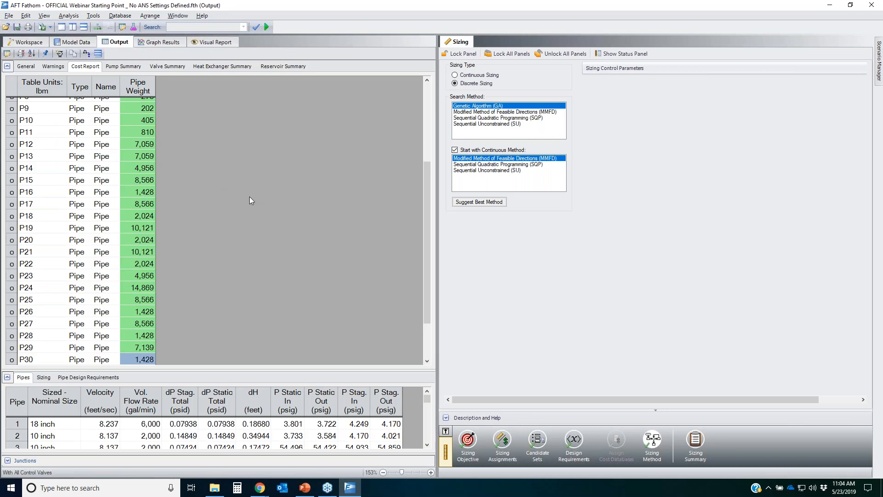
pyautogui.click(7, 67)
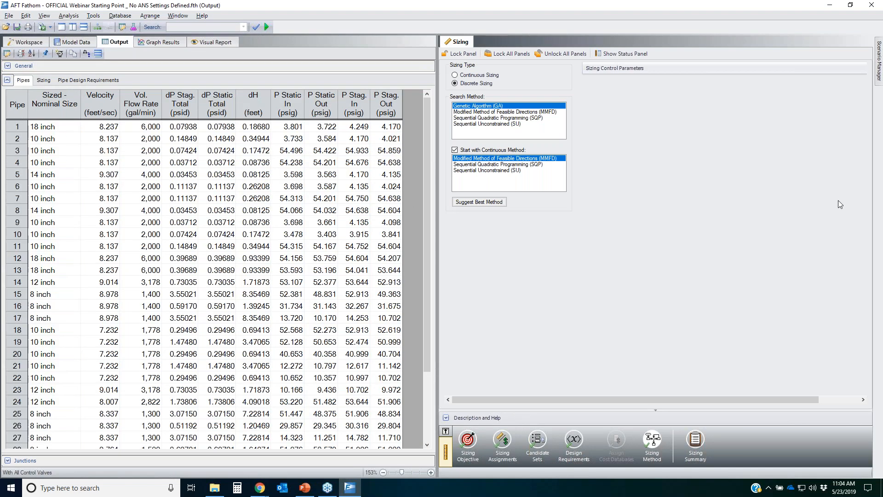
pyautogui.click(850, 210)
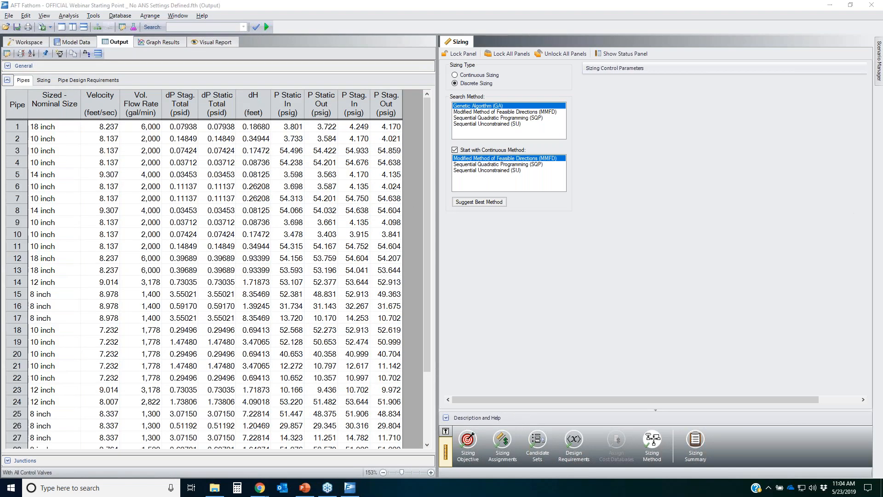
# Step: Switch the pipe table to its Sizing view and review each pipe's sized material, nominal size, schedule and hydraulic diameter
pyautogui.moveTo(72, 124)
pyautogui.mouseDown()
pyautogui.moveTo(55, 122)
pyautogui.moveTo(16, 260)
pyautogui.moveTo(21, 432)
pyautogui.moveTo(82, 217)
pyautogui.moveTo(79, 121)
pyautogui.mouseUp()
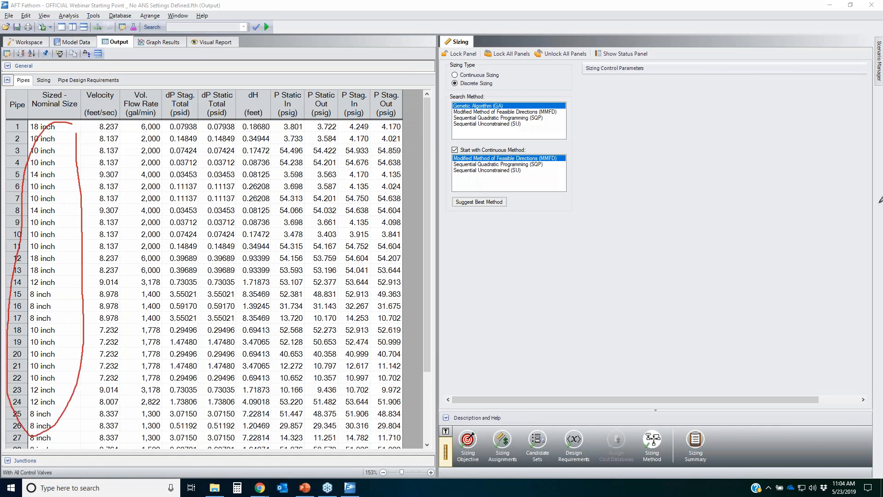
pyautogui.click(43, 80)
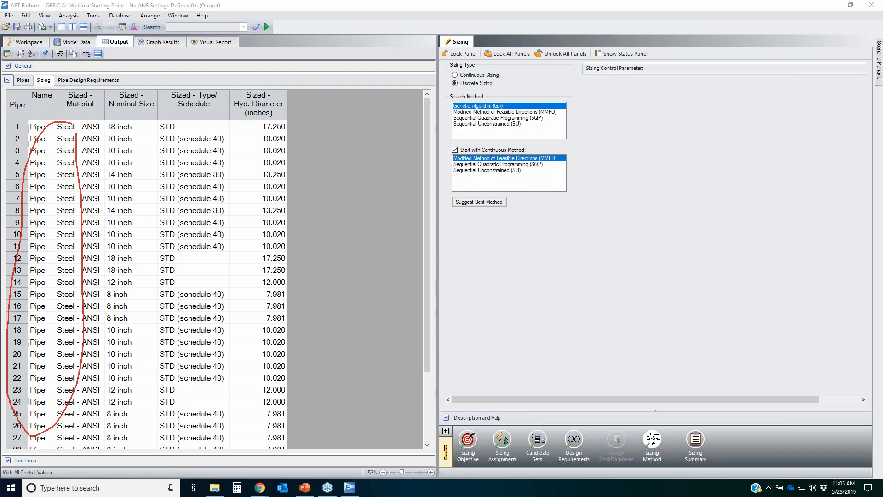
pyautogui.moveTo(148, 125)
pyautogui.mouseDown()
pyautogui.moveTo(72, 378)
pyautogui.moveTo(163, 253)
pyautogui.moveTo(117, 55)
pyautogui.mouseUp()
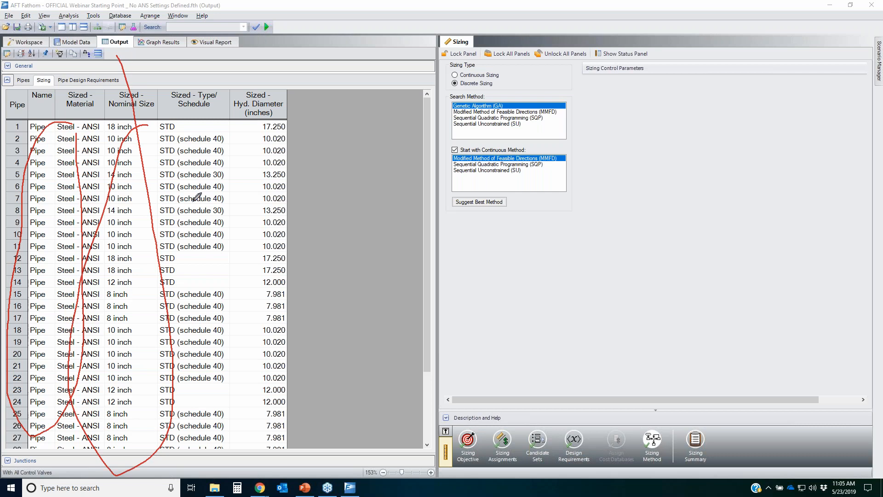
pyautogui.moveTo(199, 128)
pyautogui.mouseDown()
pyautogui.moveTo(151, 294)
pyautogui.moveTo(220, 279)
pyautogui.moveTo(211, 169)
pyautogui.mouseUp()
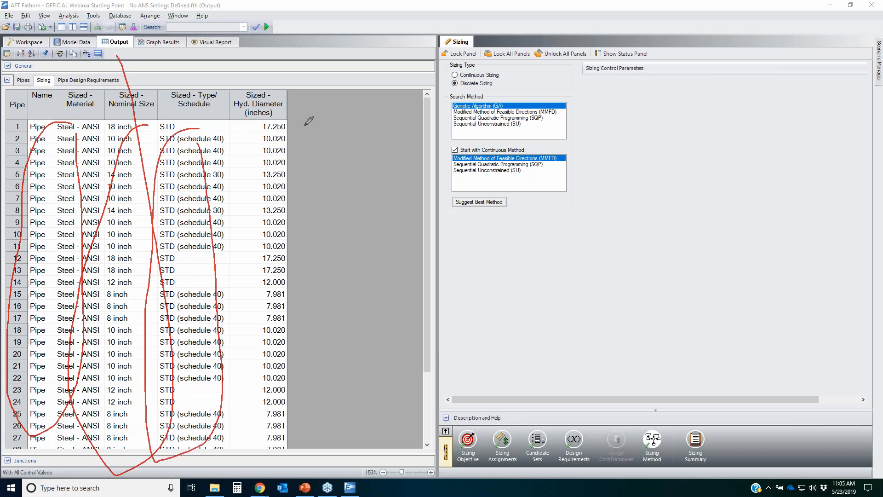
pyautogui.moveTo(272, 114)
pyautogui.mouseDown()
pyautogui.moveTo(248, 445)
pyautogui.moveTo(276, 120)
pyautogui.mouseUp()
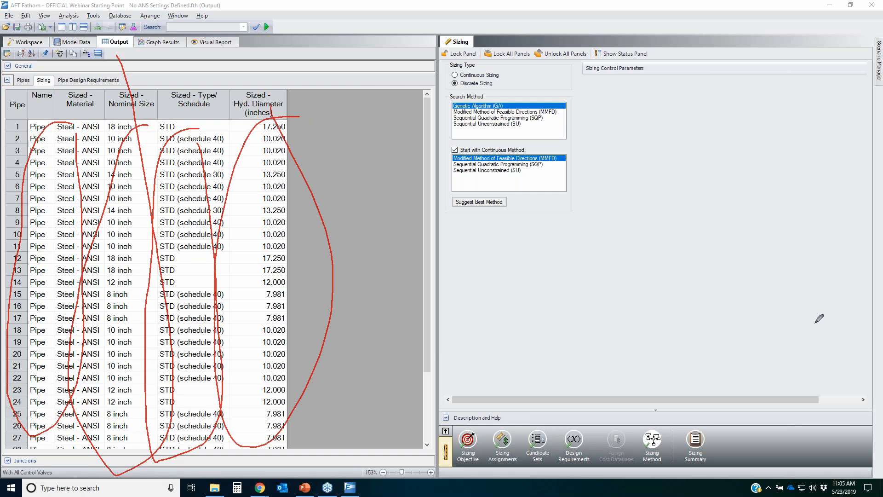
pyautogui.press('Escape')
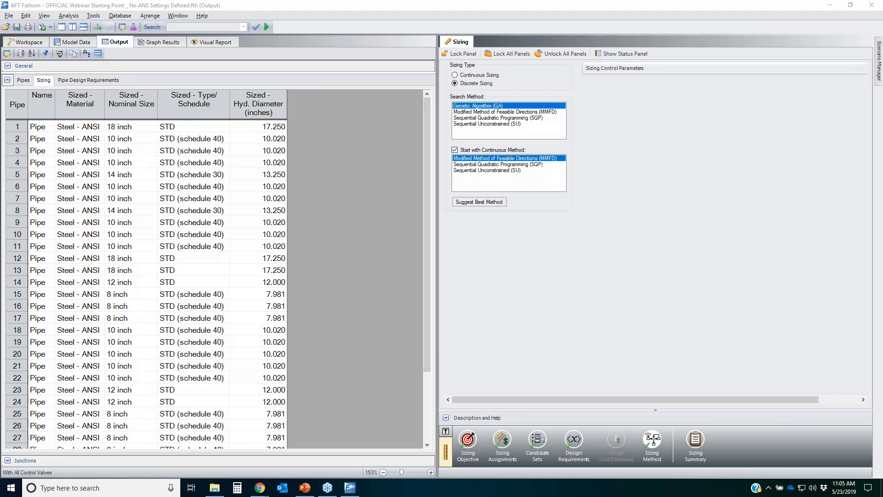
# Step: Open the Pipe Design Requirements view and select the pipes' values under the HX A & B and HX C & D flow rate minimums
pyautogui.click(76, 80)
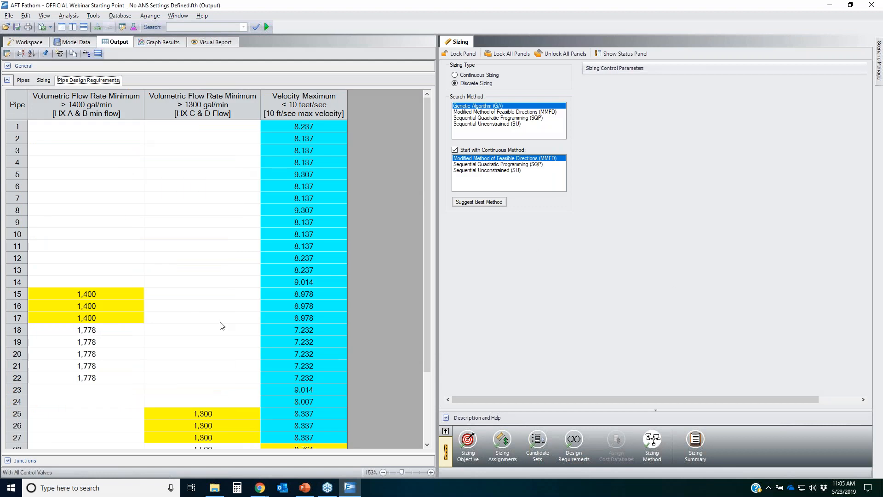
pyautogui.click(214, 281)
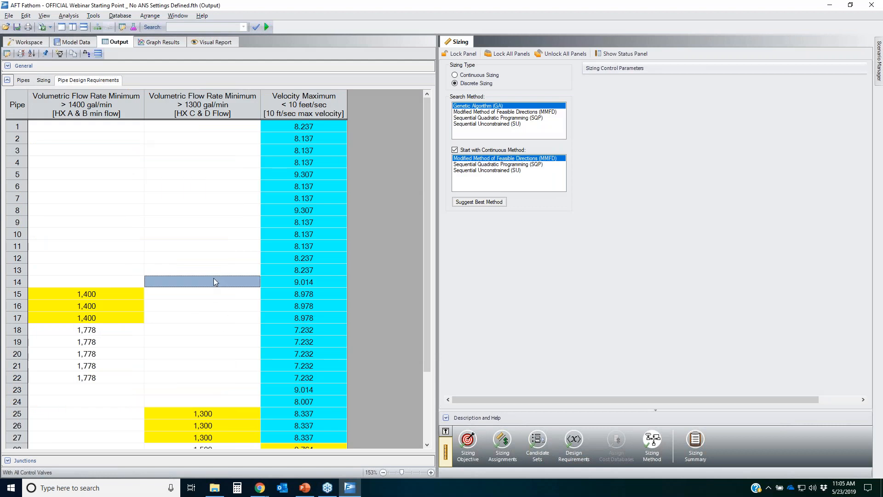
pyautogui.click(81, 107)
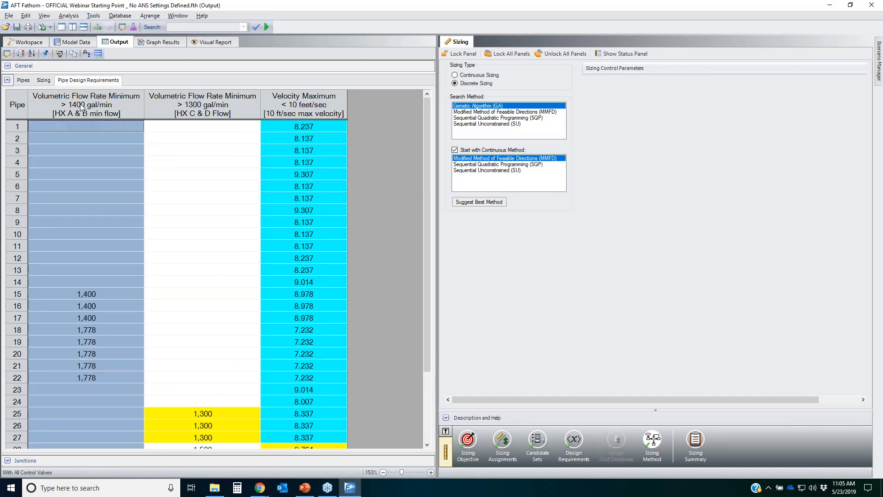
pyautogui.click(216, 109)
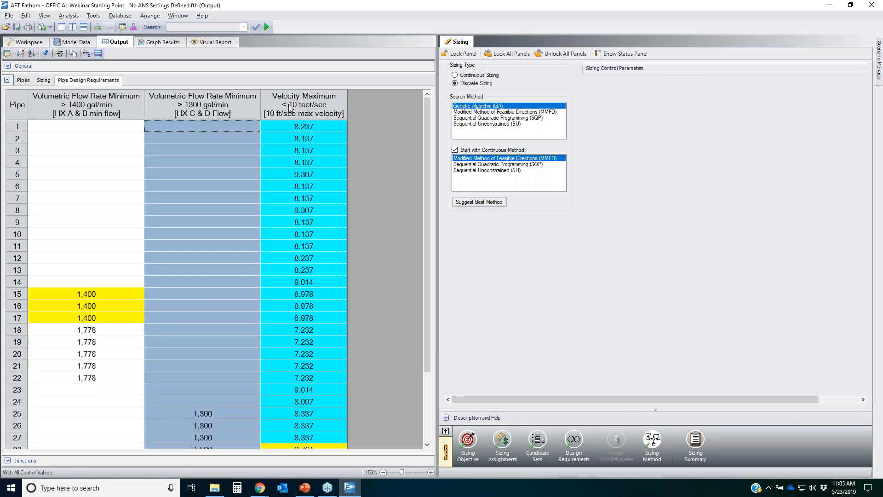
pyautogui.click(307, 107)
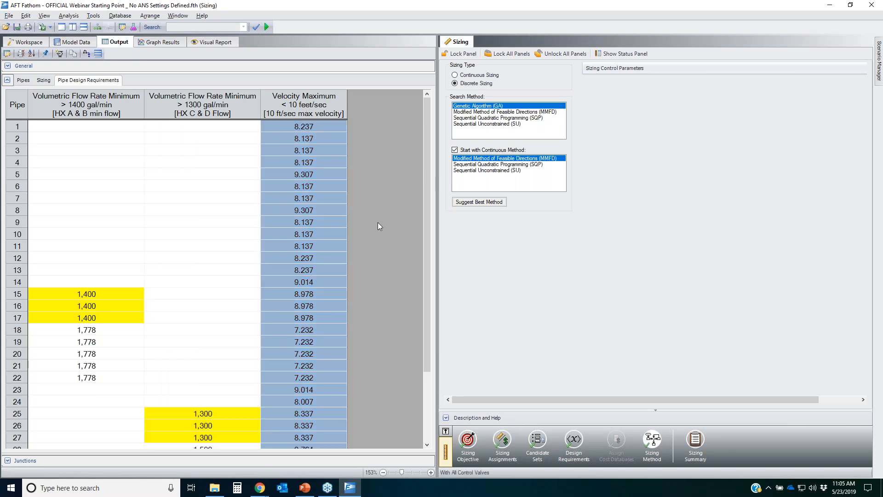
pyautogui.click(117, 292)
pyautogui.moveTo(114, 305); pyautogui.dragTo(121, 375)
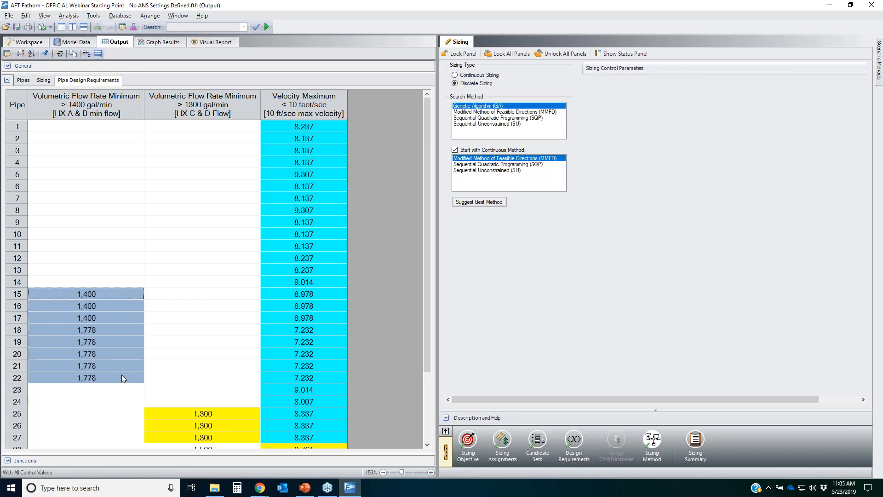
pyautogui.scroll(-3, 121, 374)
pyautogui.click(219, 327)
pyautogui.moveTo(220, 332); pyautogui.dragTo(218, 405)
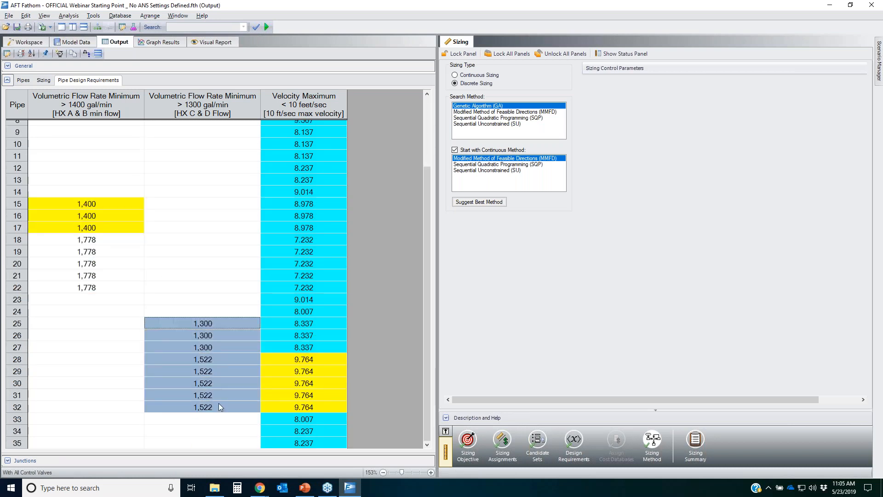
pyautogui.moveTo(123, 207); pyautogui.dragTo(125, 224)
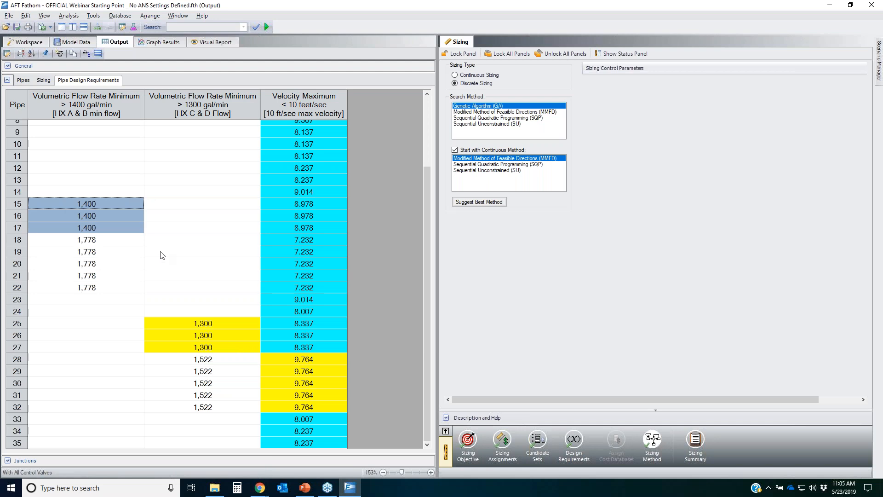
pyautogui.moveTo(112, 238); pyautogui.dragTo(136, 297)
pyautogui.moveTo(232, 361); pyautogui.dragTo(231, 411)
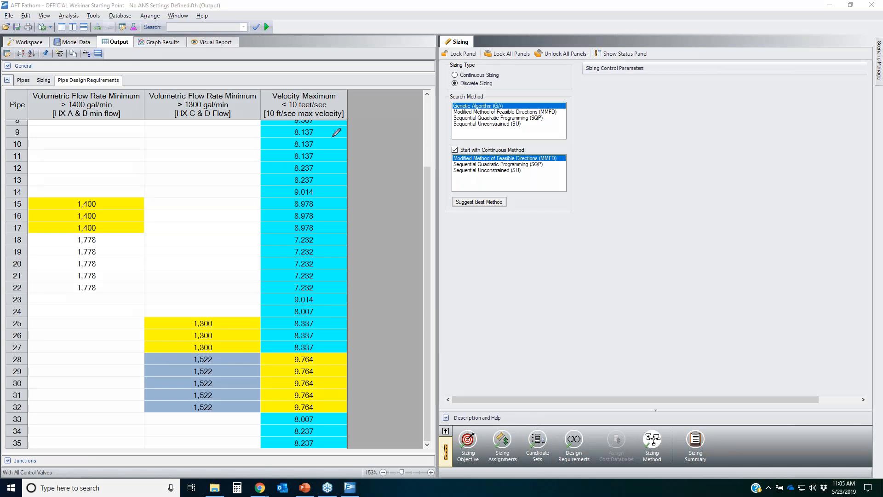
# Step: Examine the Velocity Maximum column against the Discrete Sizing and Start with Continuous Method settings
pyautogui.moveTo(334, 132)
pyautogui.mouseDown()
pyautogui.moveTo(317, 134)
pyautogui.moveTo(270, 304)
pyautogui.mouseUp()
pyautogui.moveTo(292, 341)
pyautogui.mouseDown()
pyautogui.moveTo(360, 247)
pyautogui.moveTo(329, 141)
pyautogui.mouseUp()
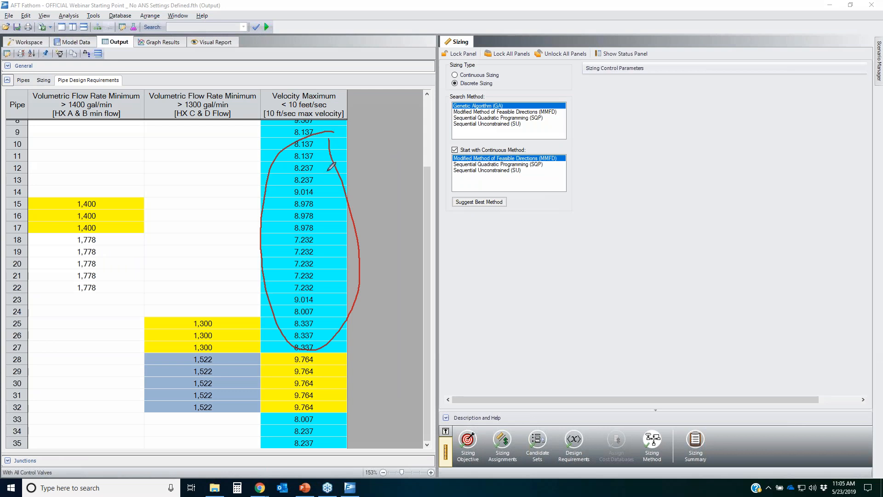
pyautogui.moveTo(314, 137)
pyautogui.mouseDown()
pyautogui.moveTo(355, 339)
pyautogui.moveTo(352, 203)
pyautogui.moveTo(329, 139)
pyautogui.mouseUp()
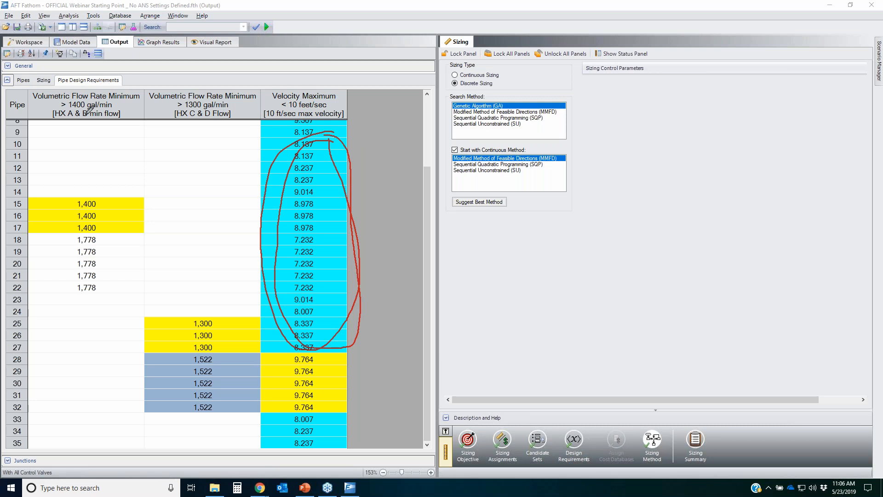
pyautogui.moveTo(49, 74)
pyautogui.mouseDown()
pyautogui.moveTo(31, 82)
pyautogui.moveTo(45, 75)
pyautogui.mouseUp()
pyautogui.moveTo(478, 140)
pyautogui.mouseDown()
pyautogui.moveTo(497, 152)
pyautogui.moveTo(449, 148)
pyautogui.moveTo(488, 139)
pyautogui.mouseUp()
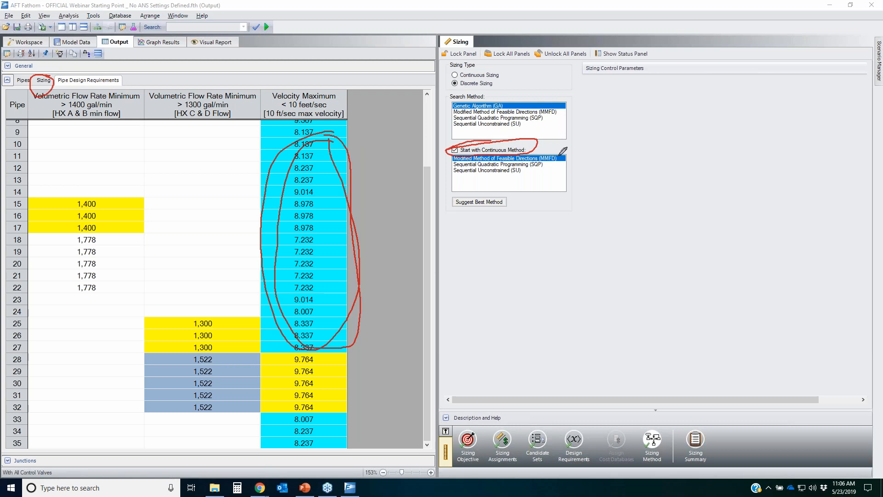
pyautogui.moveTo(455, 83)
pyautogui.mouseDown()
pyautogui.moveTo(502, 76)
pyautogui.moveTo(448, 90)
pyautogui.moveTo(471, 79)
pyautogui.mouseUp()
pyautogui.moveTo(365, 126); pyautogui.dragTo(235, 324)
pyautogui.moveTo(260, 139); pyautogui.dragTo(377, 356)
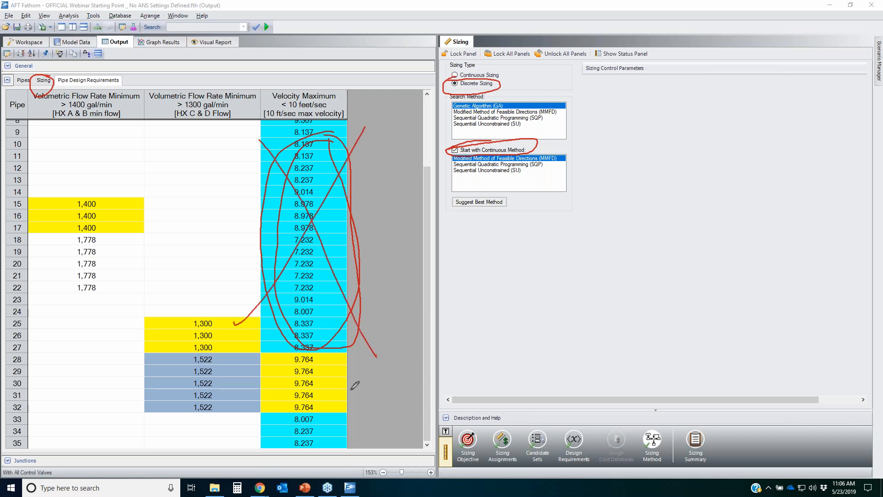
pyautogui.moveTo(346, 421); pyautogui.dragTo(270, 450)
pyautogui.moveTo(253, 422); pyautogui.dragTo(341, 446)
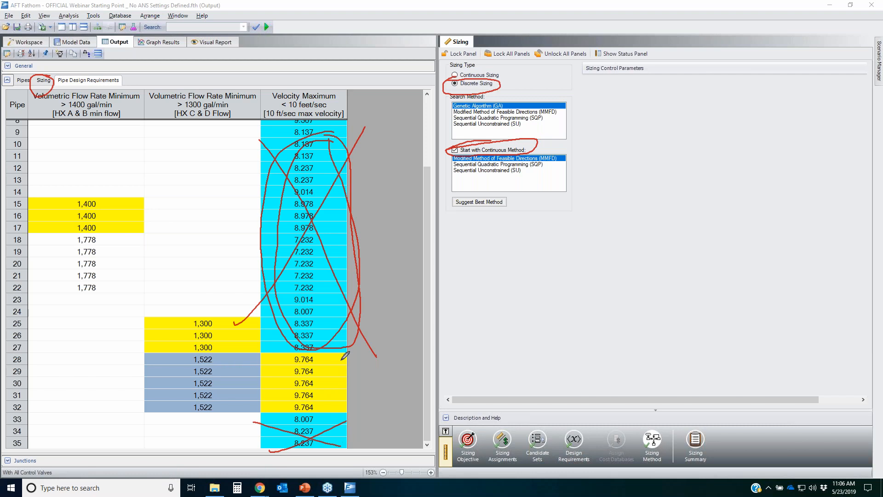
pyautogui.moveTo(345, 353)
pyautogui.mouseDown()
pyautogui.moveTo(295, 352)
pyautogui.moveTo(266, 373)
pyautogui.moveTo(343, 400)
pyautogui.moveTo(347, 349)
pyautogui.moveTo(338, 361)
pyautogui.mouseUp()
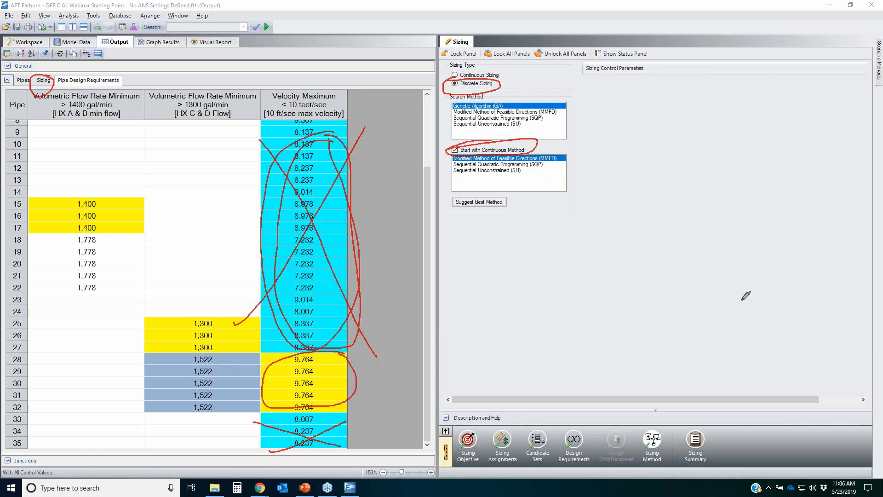
pyautogui.press('Escape')
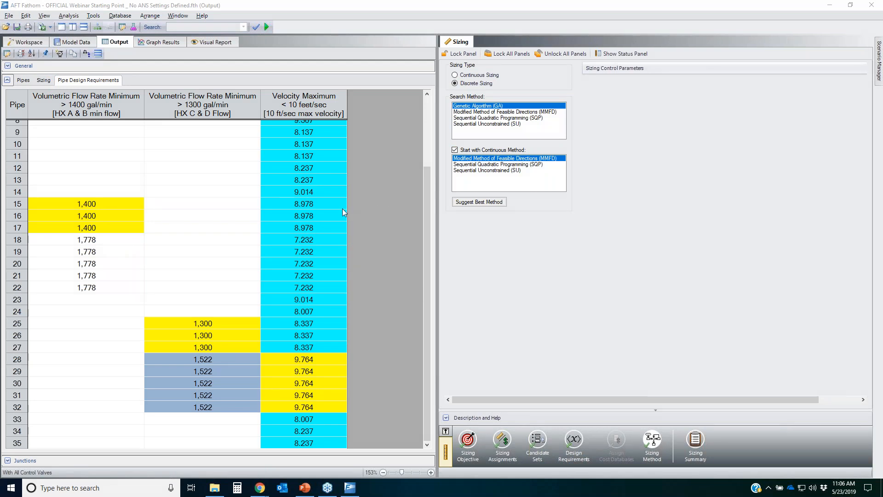
# Step: Dock the Sizing panel back into the main window and return to the workspace
pyautogui.click(37, 42)
pyautogui.click(42, 27)
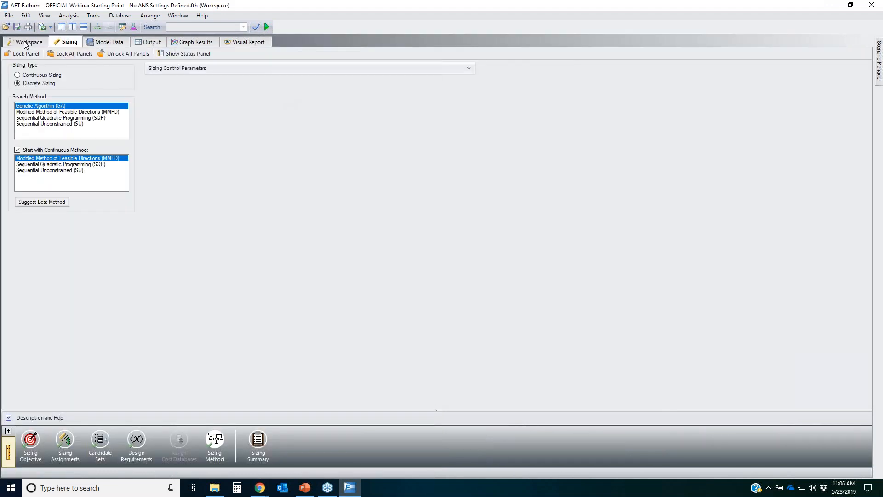
pyautogui.click(26, 43)
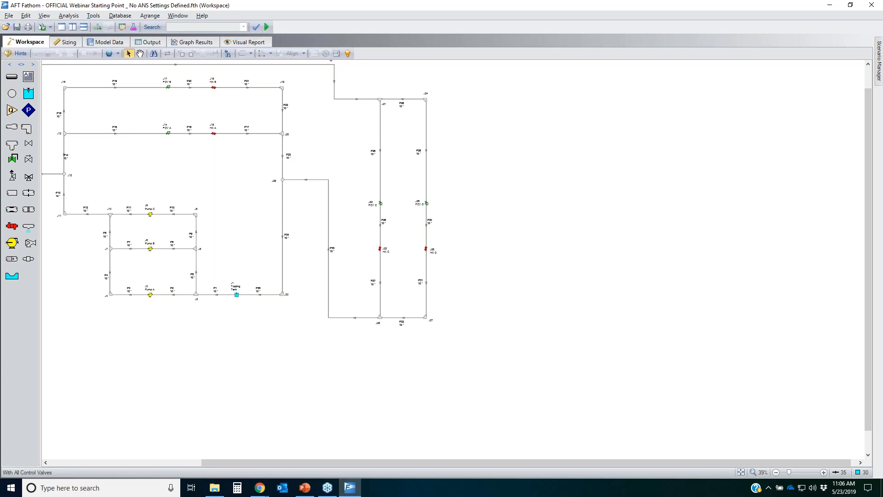
# Step: Create a child scenario of With All Control Valves named Pump Selection with Sized Pipes as Input
pyautogui.click(879, 76)
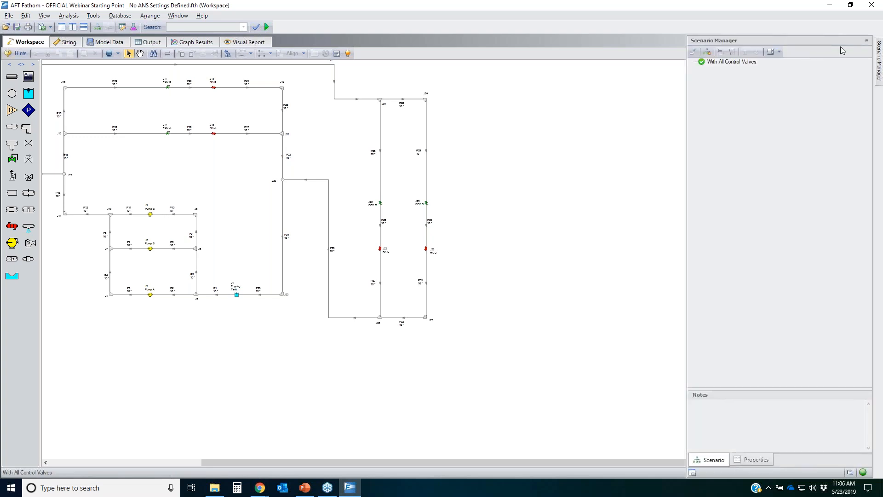
pyautogui.click(867, 41)
pyautogui.click(748, 65)
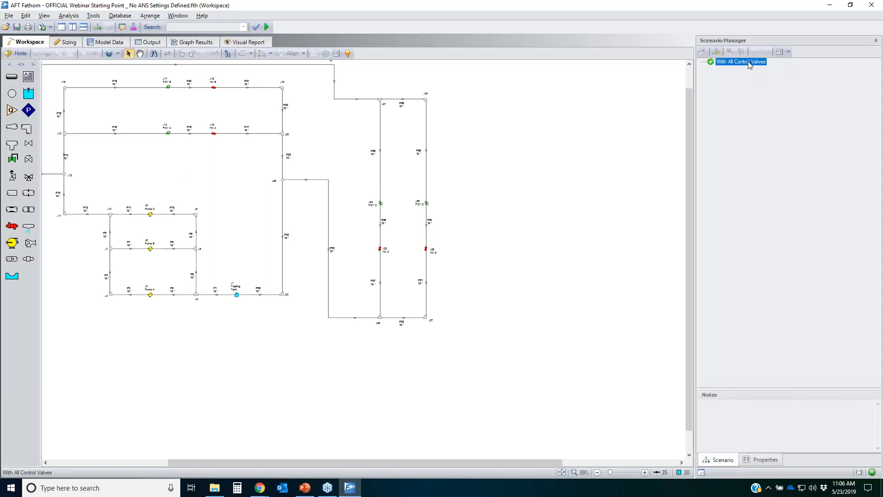
pyautogui.click(717, 52)
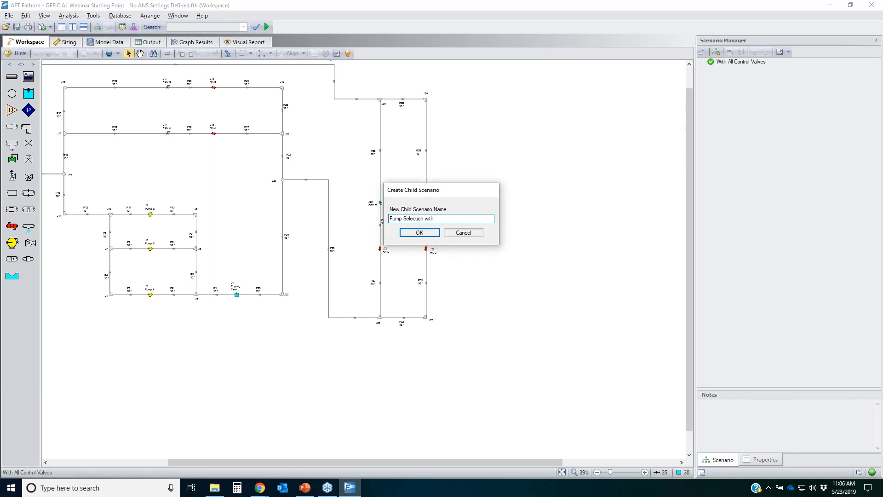
pyautogui.write('s Input')
pyautogui.press('Return')
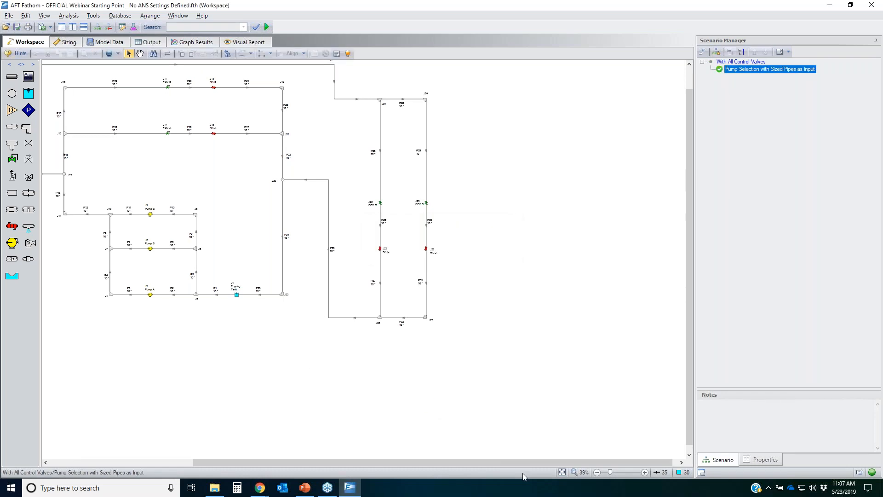
# Step: Transfer both the calculated pipe sizes and calculated results from the sizing output into the new scenario and return to the workspace
pyautogui.click(562, 472)
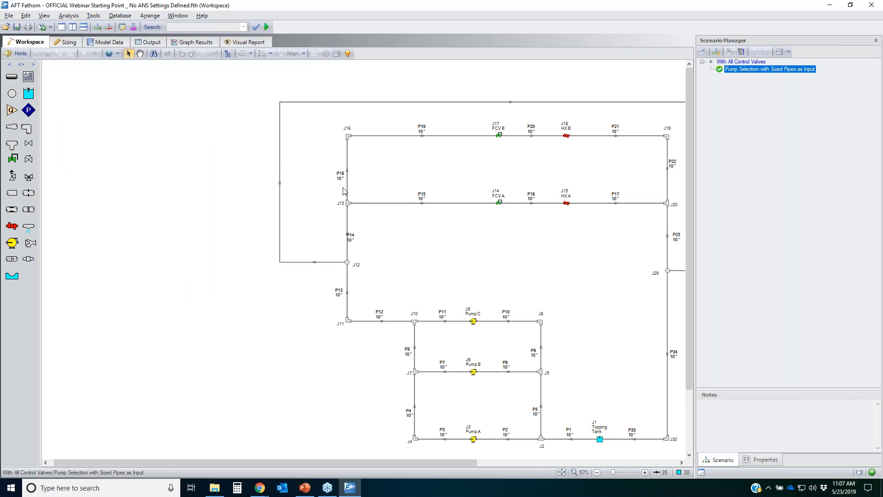
pyautogui.click(150, 42)
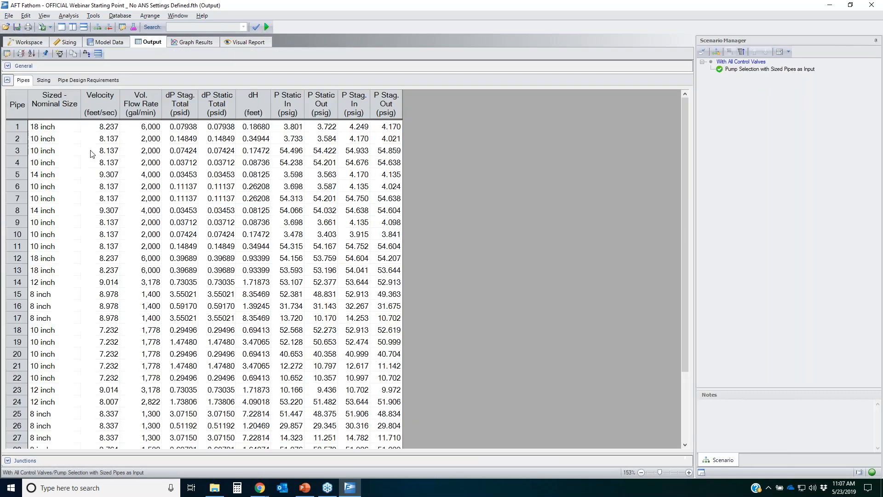
pyautogui.click(45, 80)
pyautogui.click(134, 104)
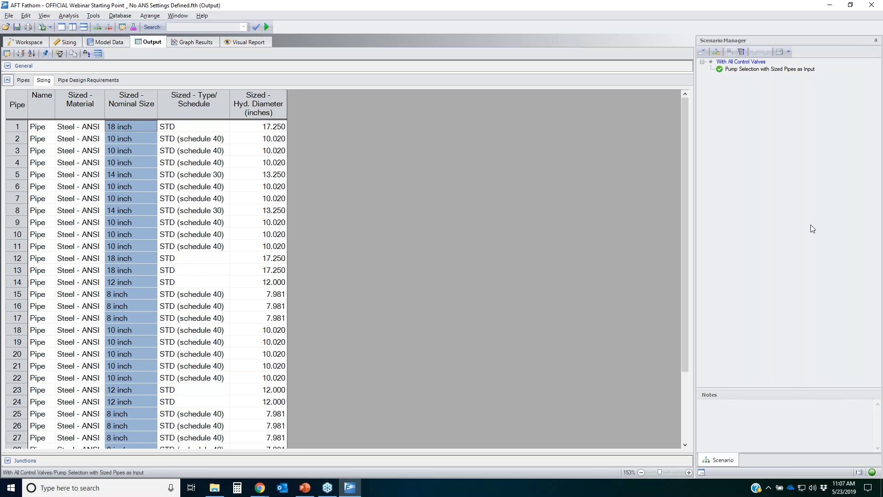
pyautogui.moveTo(725, 64)
pyautogui.mouseDown()
pyautogui.moveTo(828, 63)
pyautogui.moveTo(806, 81)
pyautogui.moveTo(725, 66)
pyautogui.mouseUp()
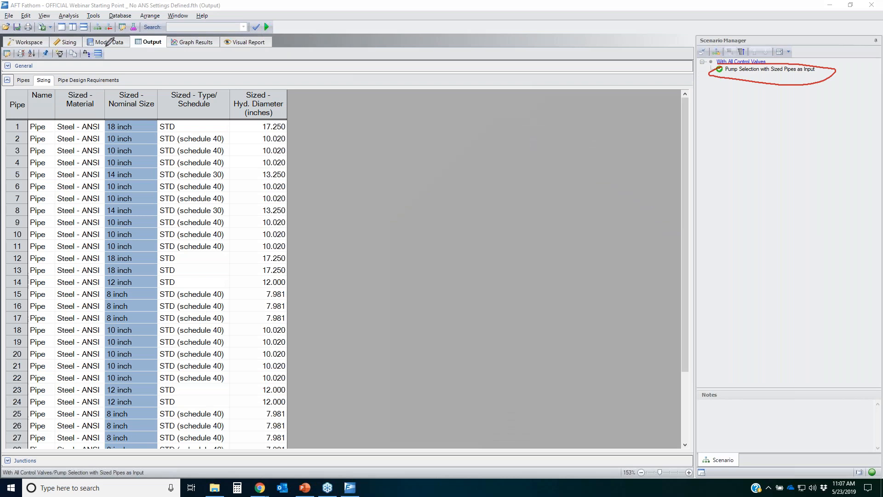
pyautogui.moveTo(38, 48)
pyautogui.mouseDown()
pyautogui.moveTo(54, 51)
pyautogui.moveTo(48, 59)
pyautogui.moveTo(40, 50)
pyautogui.mouseUp()
pyautogui.click(46, 54)
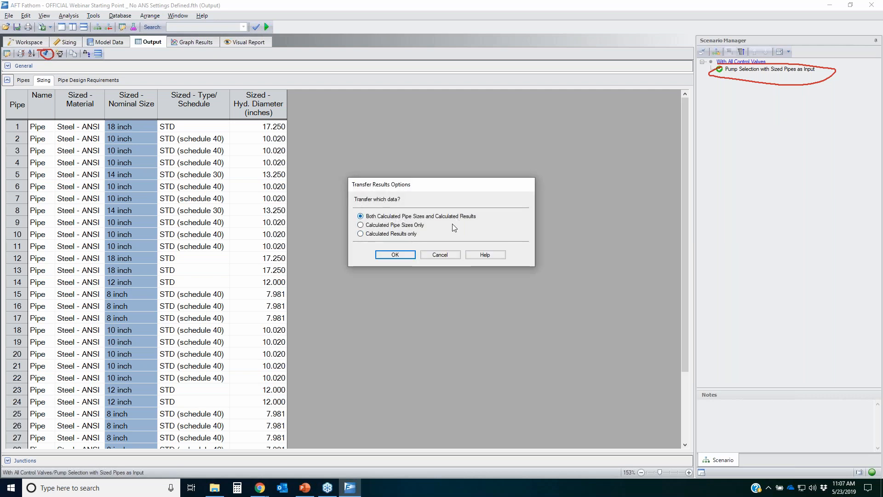
pyautogui.click(398, 255)
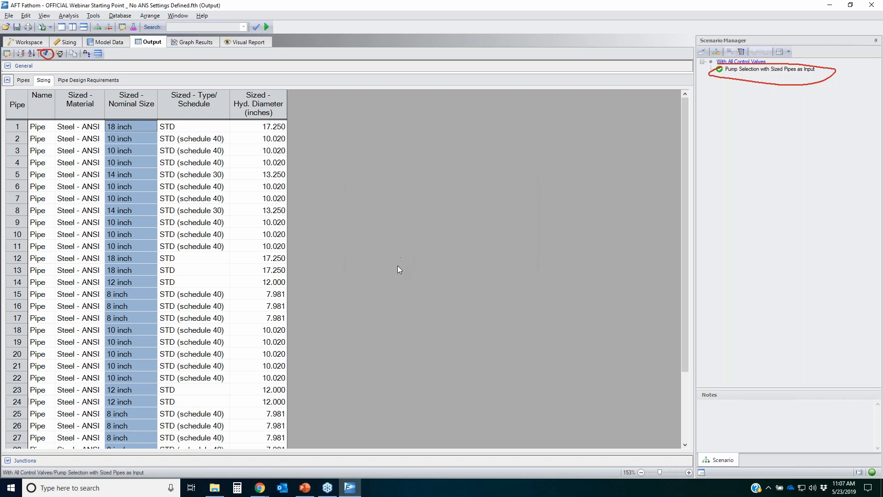
pyautogui.click(22, 43)
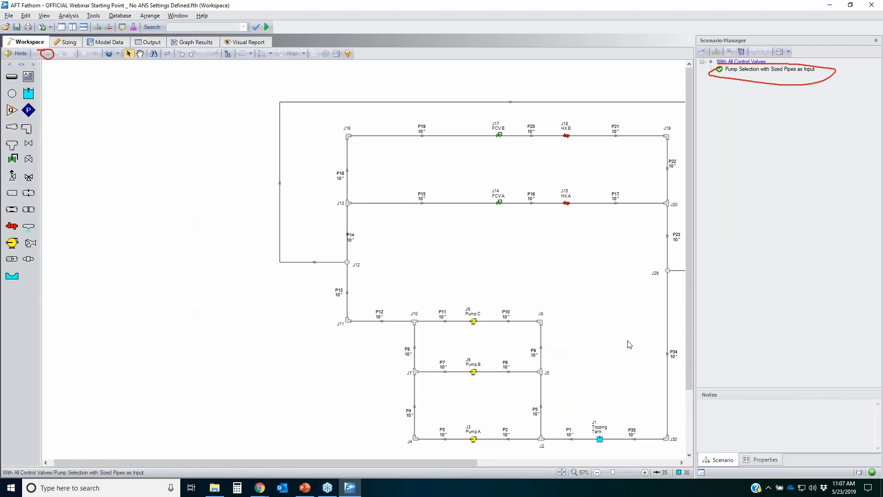
# Step: Load the Pump Selection with Sized Pipes as Input scenario and inspect the sized pipe diameters and pumps on the workspace
pyautogui.click(750, 70)
pyautogui.doubleClick(751, 70)
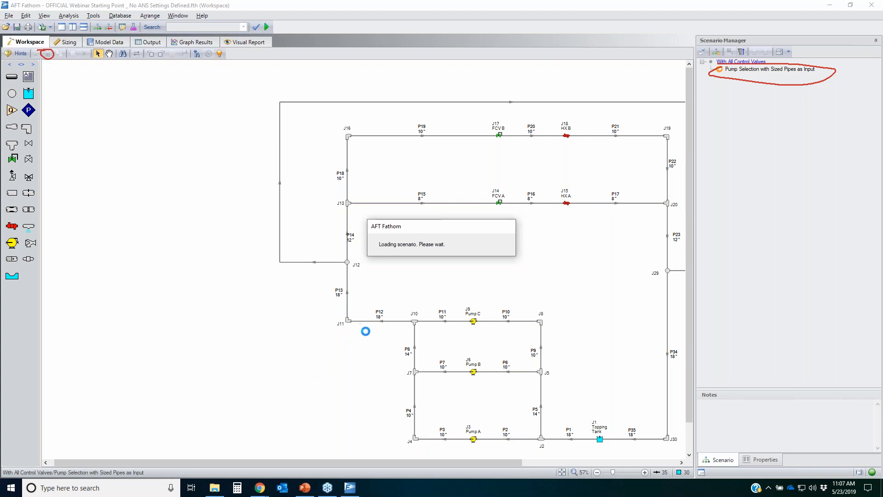
pyautogui.scroll(2, 392, 348)
pyautogui.moveTo(353, 286); pyautogui.dragTo(317, 258)
pyautogui.moveTo(445, 366); pyautogui.dragTo(382, 331)
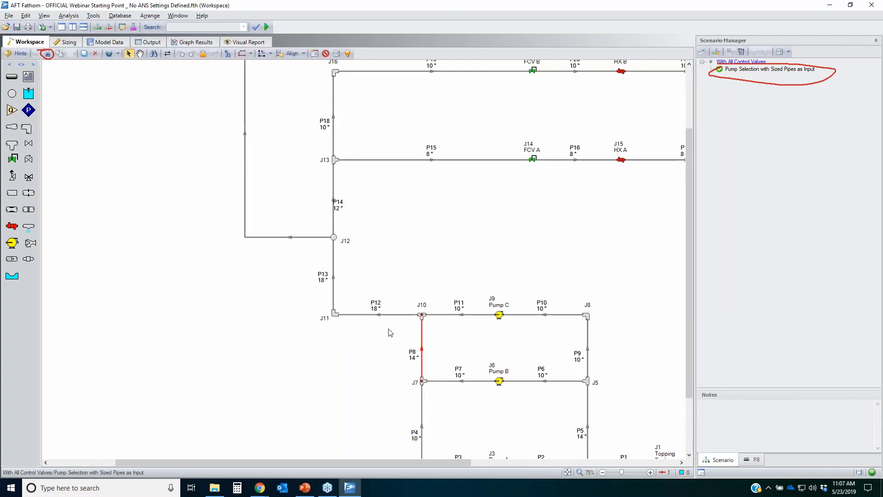
pyautogui.click(335, 217)
pyautogui.moveTo(656, 193); pyautogui.dragTo(491, 132)
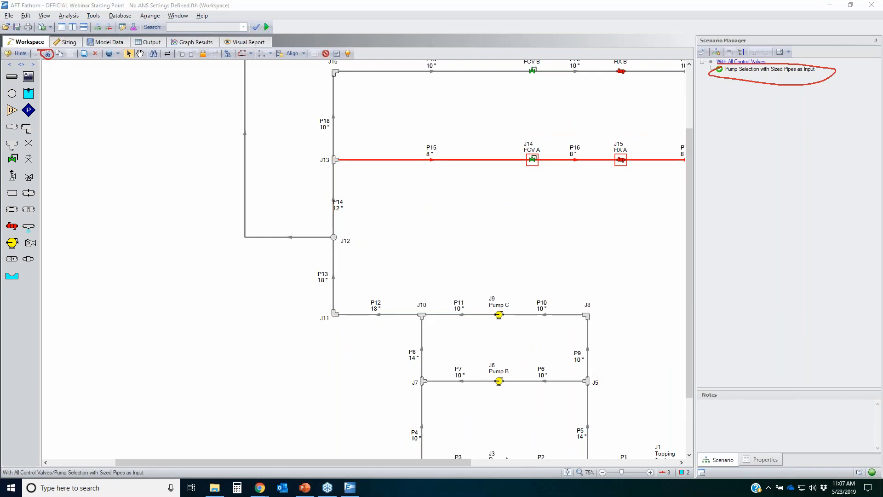
pyautogui.press('Escape')
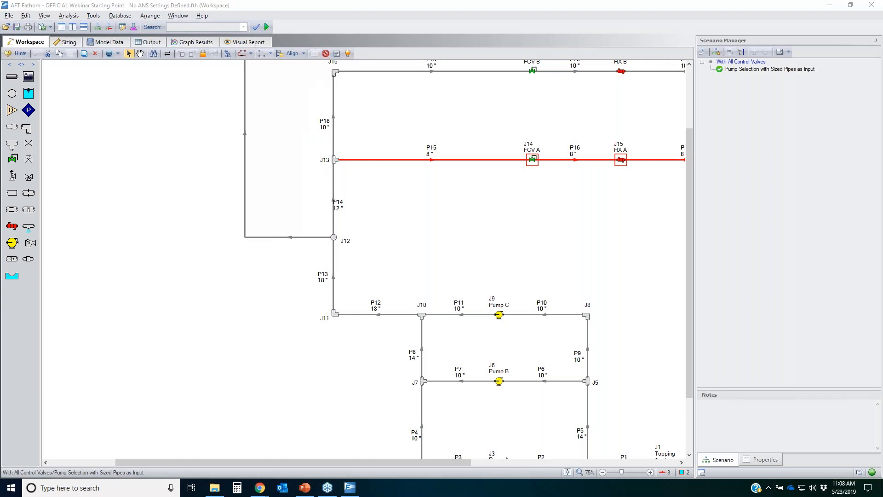
pyautogui.click(498, 314)
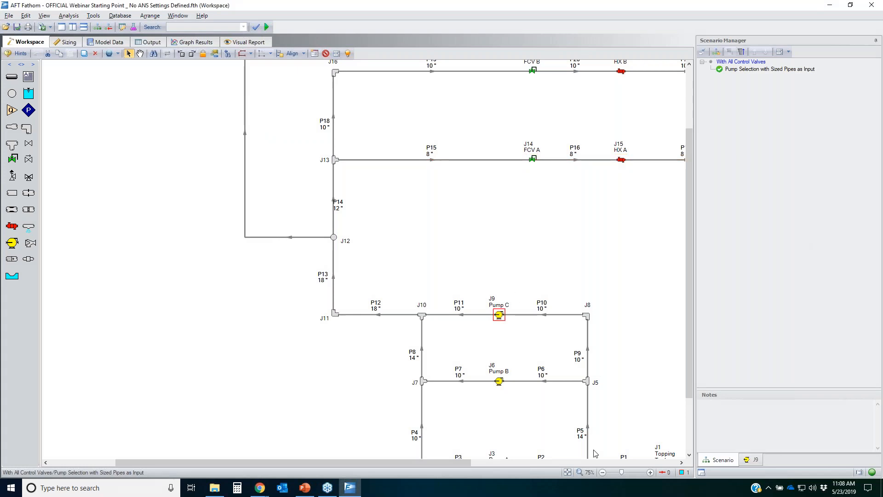
pyautogui.click(567, 472)
pyautogui.click(351, 244)
# Step: Set the sizing mode to Do Not Size, run the analysis, and open the output
pyautogui.click(68, 41)
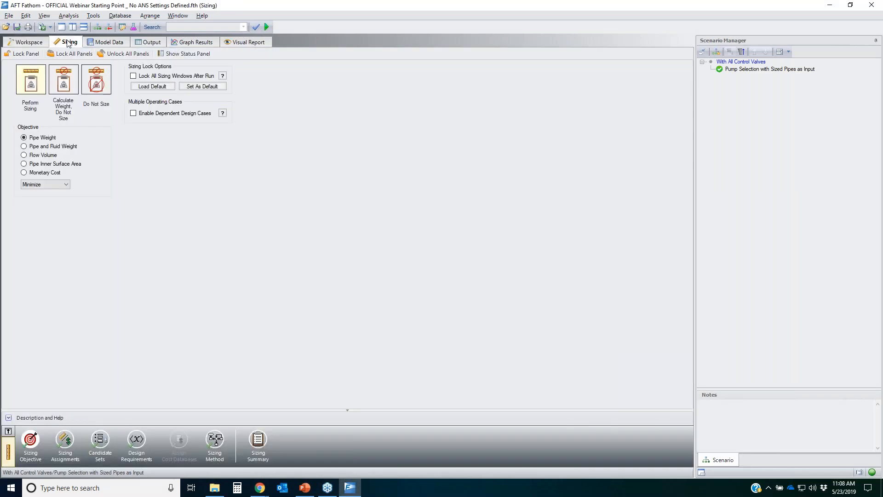
pyautogui.click(98, 84)
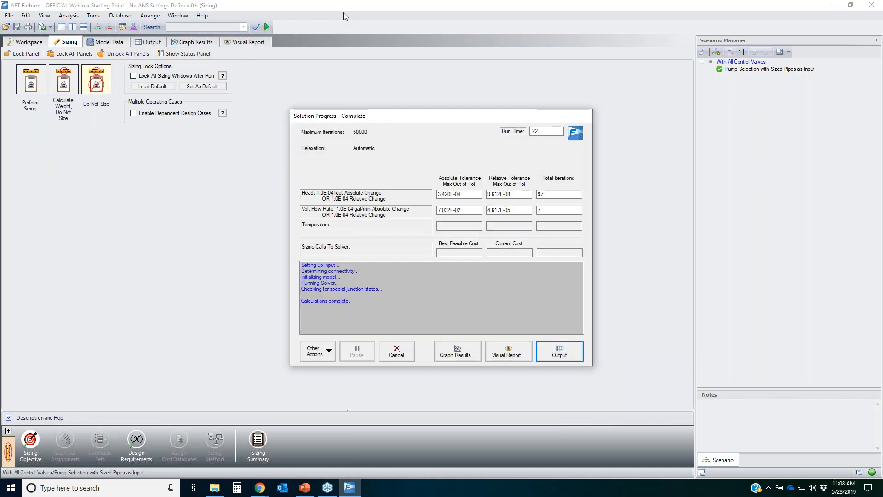
pyautogui.click(575, 348)
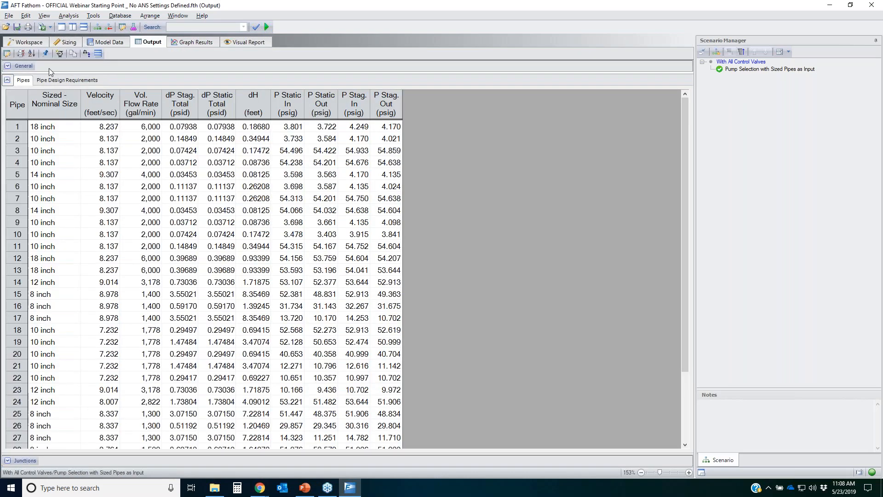
# Step: Review the general output, pipe results and pipe design requirements tables for the sized scenario
pyautogui.click(9, 66)
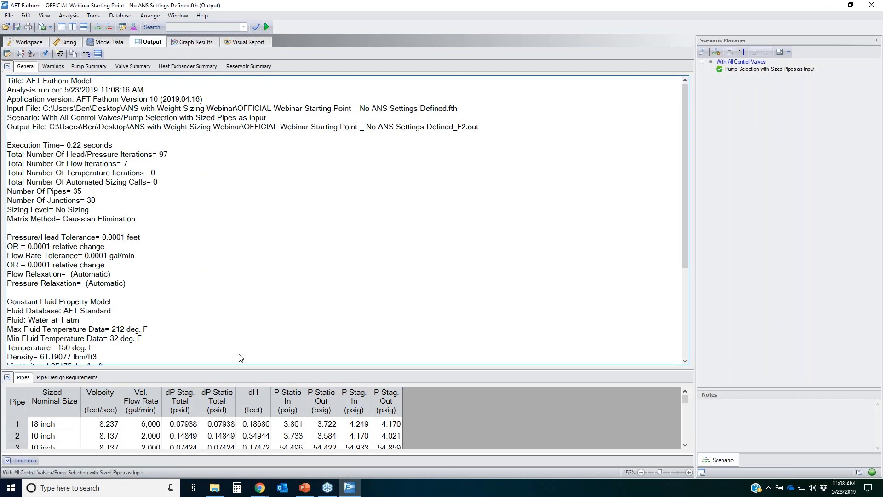
pyautogui.moveTo(228, 368); pyautogui.dragTo(242, 179)
pyautogui.click(74, 185)
pyautogui.click(266, 323)
pyautogui.scroll(-3, 262, 325)
pyautogui.scroll(-3, 263, 325)
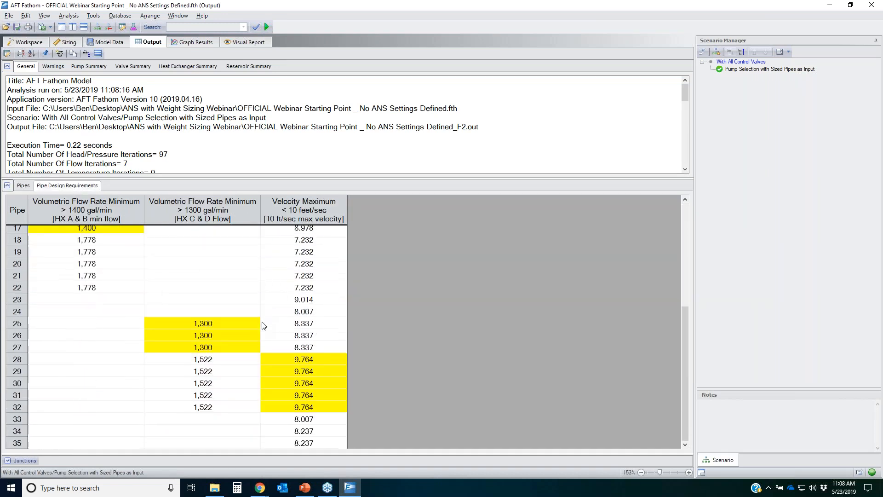
pyautogui.scroll(6, 291, 358)
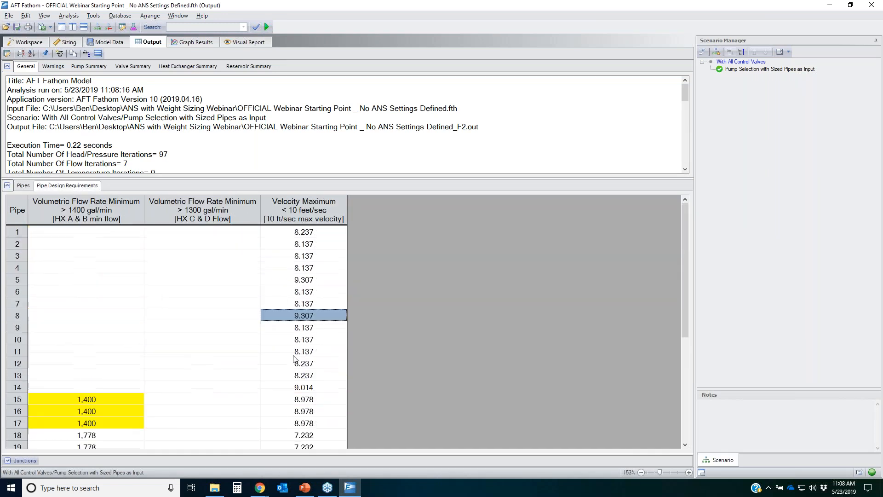
pyautogui.click(21, 186)
pyautogui.moveTo(100, 232); pyautogui.dragTo(394, 437)
pyautogui.scroll(-5, 336, 352)
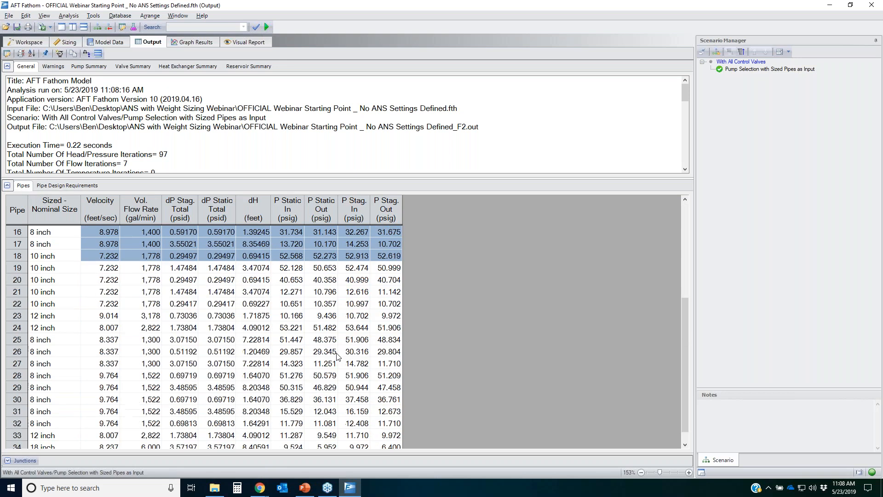
pyautogui.scroll(5, 349, 351)
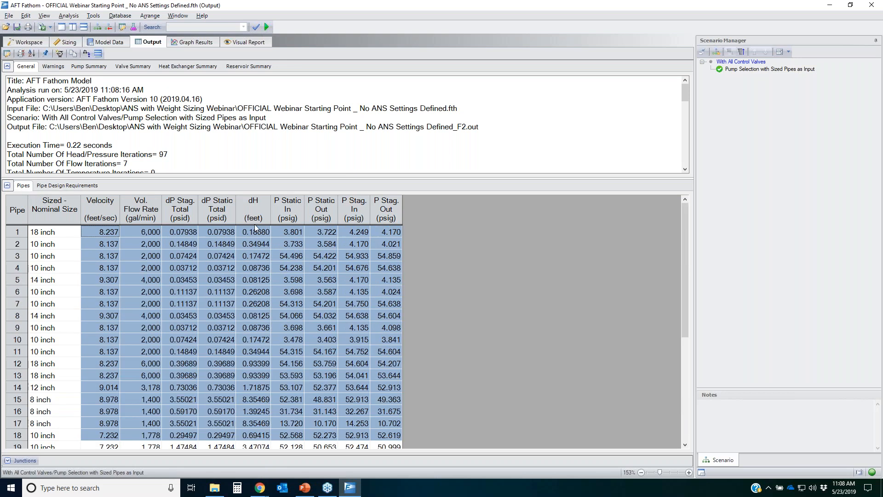
# Step: Review the pump summary head rise and power, then the valve summary flows and pressure drops
pyautogui.click(96, 67)
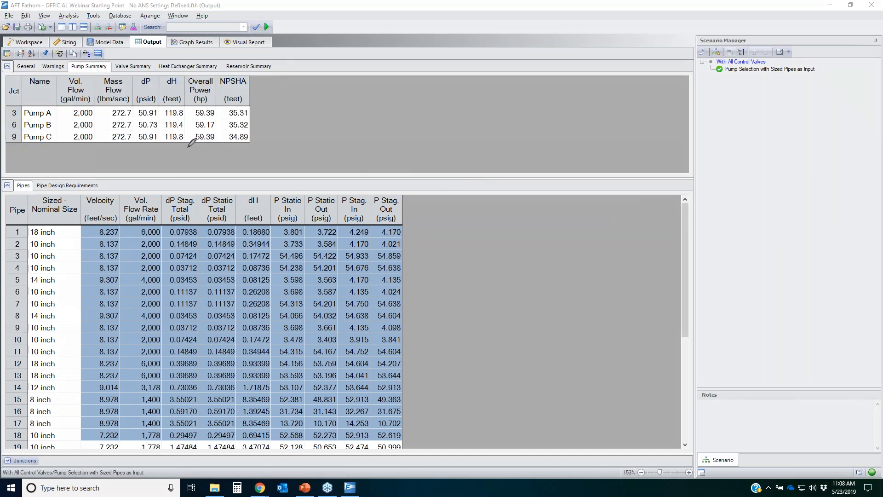
pyautogui.moveTo(185, 103)
pyautogui.mouseDown()
pyautogui.moveTo(169, 103)
pyautogui.moveTo(175, 152)
pyautogui.moveTo(184, 97)
pyautogui.mouseUp()
pyautogui.moveTo(185, 104)
pyautogui.mouseDown()
pyautogui.moveTo(143, 170)
pyautogui.moveTo(191, 109)
pyautogui.moveTo(155, 156)
pyautogui.moveTo(185, 98)
pyautogui.moveTo(224, 111)
pyautogui.mouseUp()
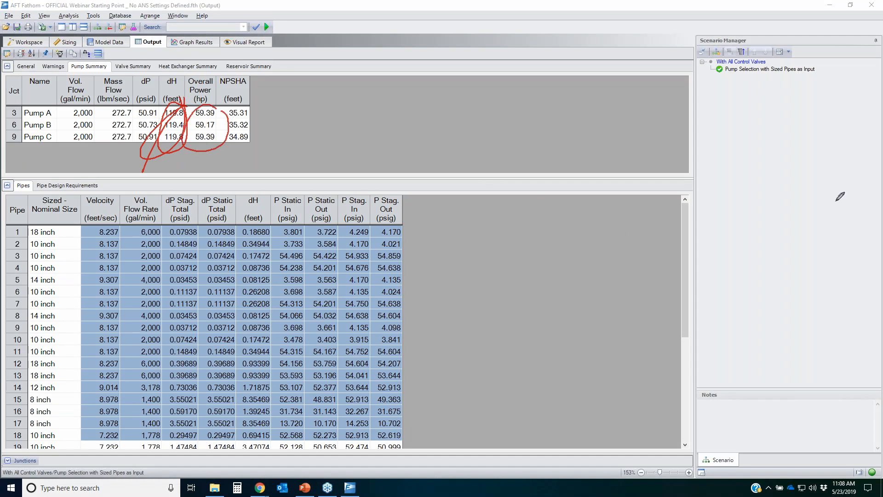
pyautogui.press('Escape')
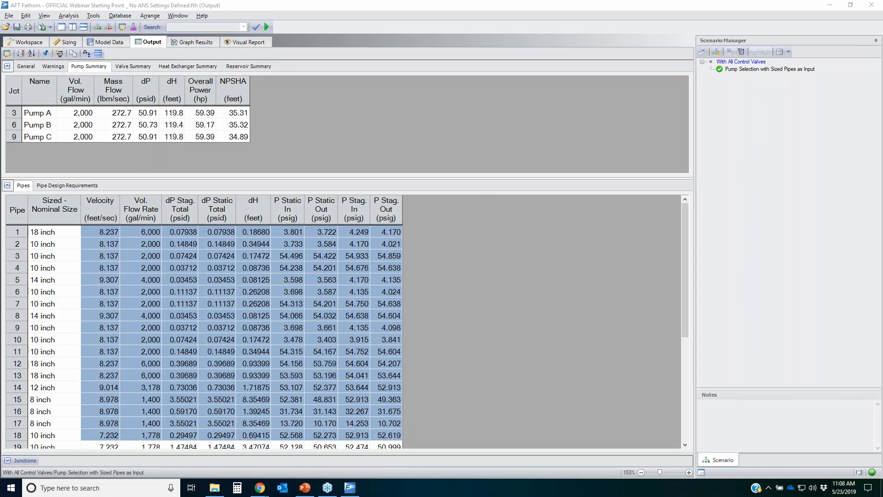
pyautogui.click(133, 67)
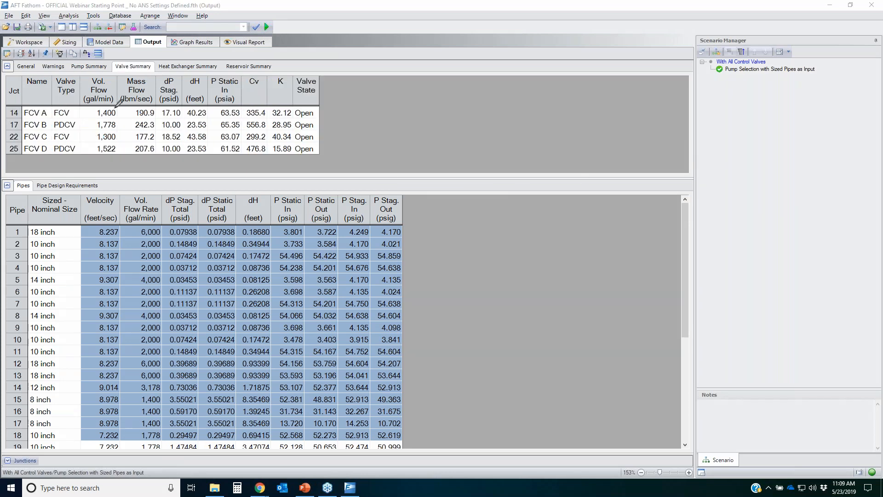
pyautogui.moveTo(118, 105)
pyautogui.mouseDown()
pyautogui.moveTo(90, 115)
pyautogui.moveTo(121, 109)
pyautogui.moveTo(94, 139)
pyautogui.moveTo(123, 137)
pyautogui.mouseUp()
pyautogui.moveTo(183, 120)
pyautogui.mouseDown()
pyautogui.moveTo(165, 129)
pyautogui.moveTo(183, 123)
pyautogui.moveTo(185, 146)
pyautogui.mouseUp()
pyautogui.moveTo(183, 106)
pyautogui.mouseDown()
pyautogui.moveTo(158, 138)
pyautogui.moveTo(184, 108)
pyautogui.mouseUp()
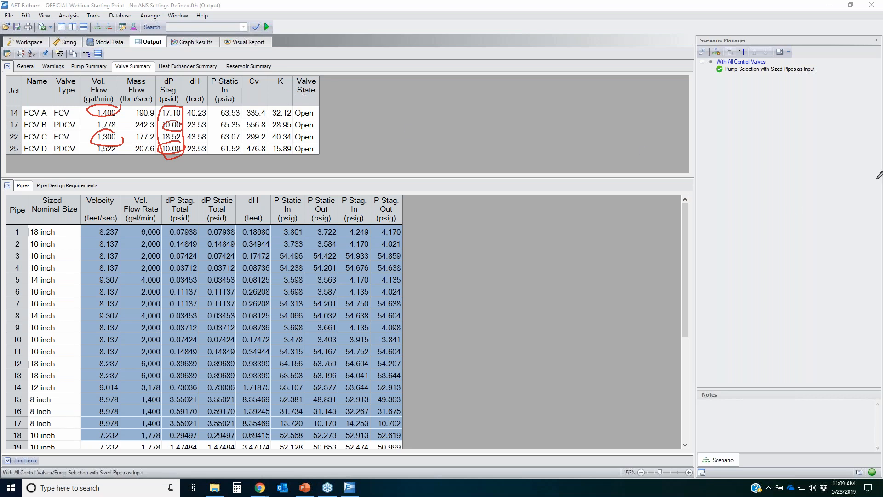
pyautogui.press('Escape')
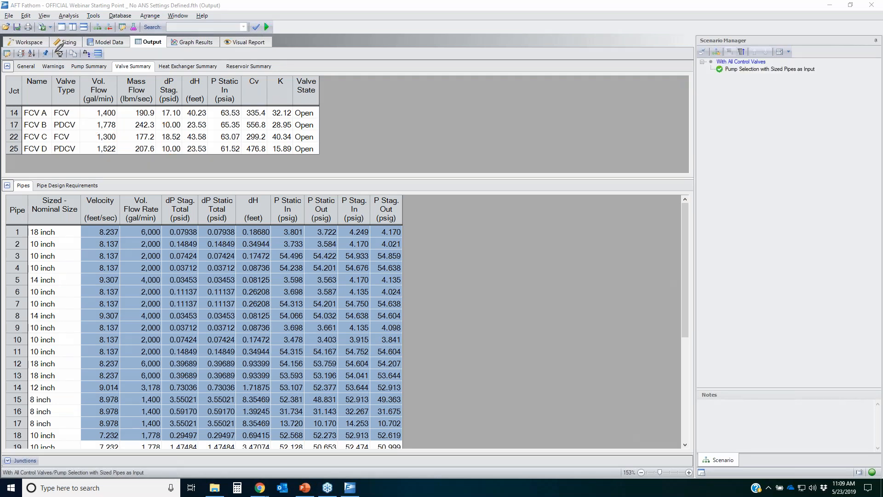
# Step: Open Suggested Pumps for Pump A and search the Intelliquip internet database
pyautogui.moveTo(65, 49); pyautogui.dragTo(66, 48)
pyautogui.click(59, 53)
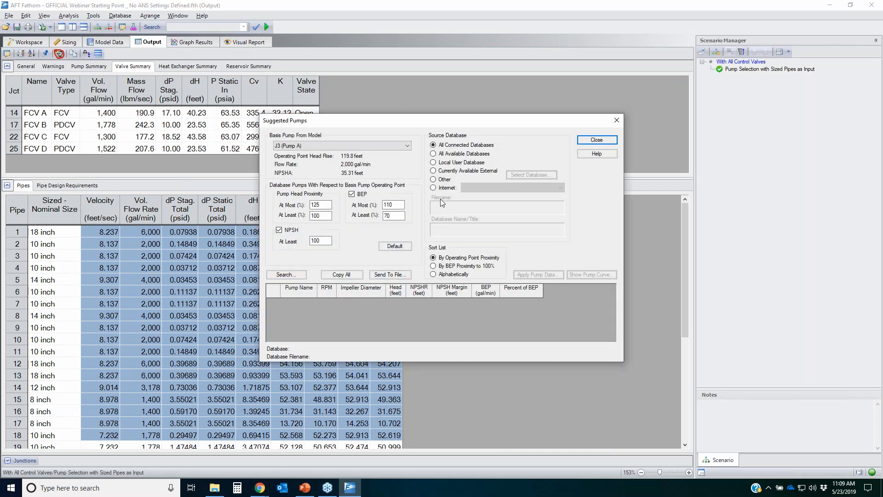
pyautogui.click(448, 188)
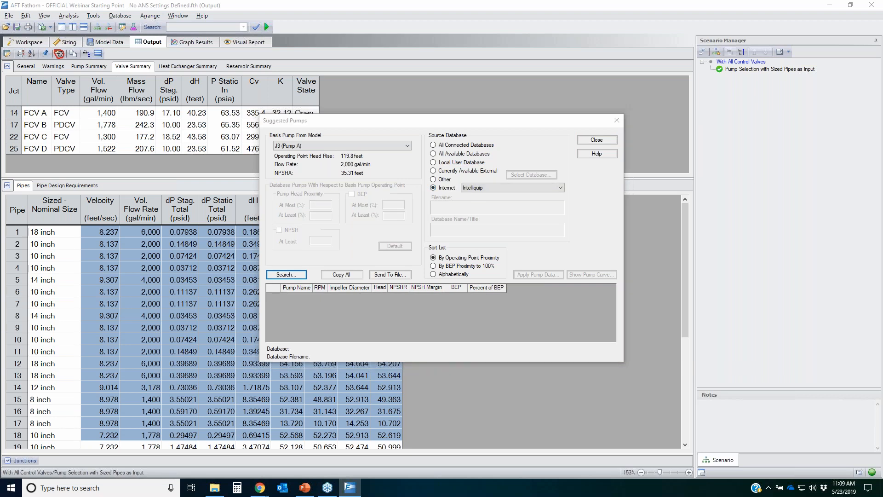
pyautogui.click(286, 275)
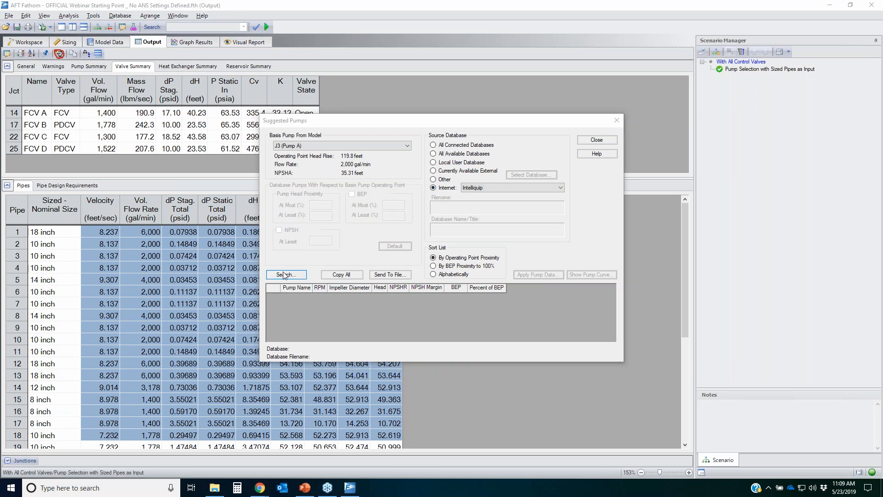
pyautogui.click(410, 290)
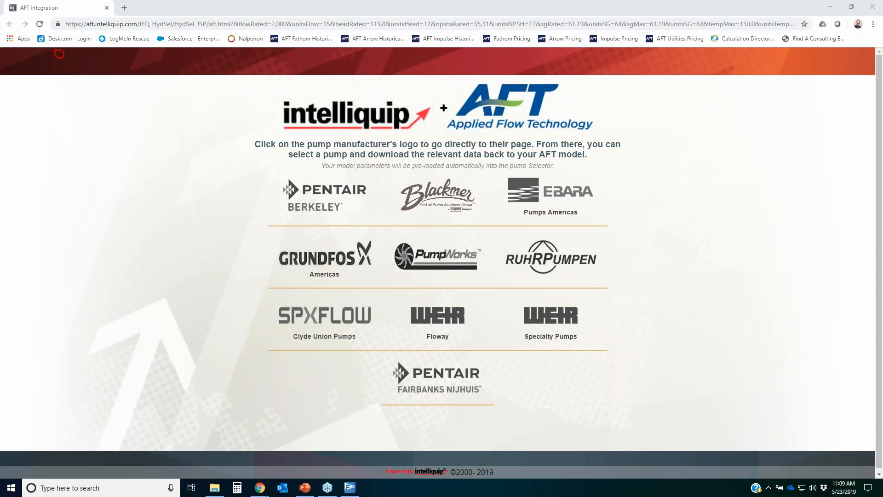
# Step: Open the Pentair Berkeley catalog and search with the preloaded operating conditions and selected product lines
pyautogui.moveTo(241, 168)
pyautogui.mouseDown()
pyautogui.moveTo(245, 260)
pyautogui.moveTo(698, 406)
pyautogui.moveTo(559, 159)
pyautogui.moveTo(263, 162)
pyautogui.moveTo(238, 173)
pyautogui.mouseUp()
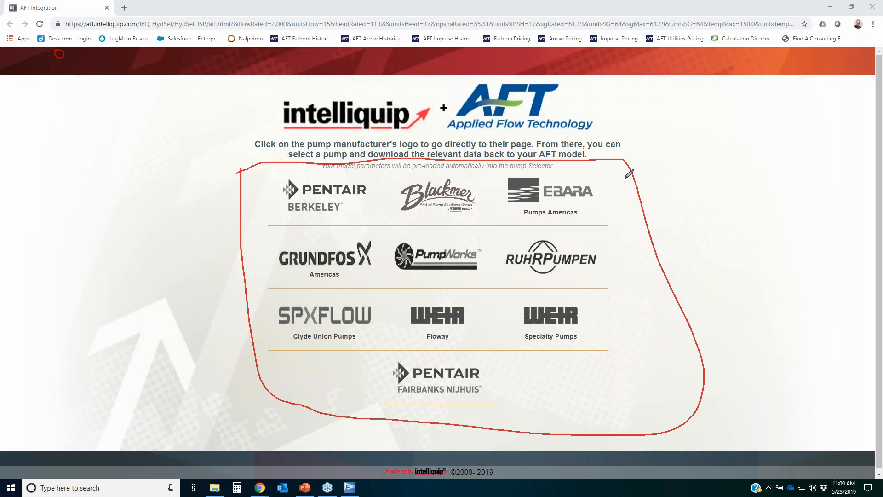
pyautogui.moveTo(414, 92)
pyautogui.mouseDown()
pyautogui.moveTo(301, 141)
pyautogui.moveTo(394, 87)
pyautogui.mouseUp()
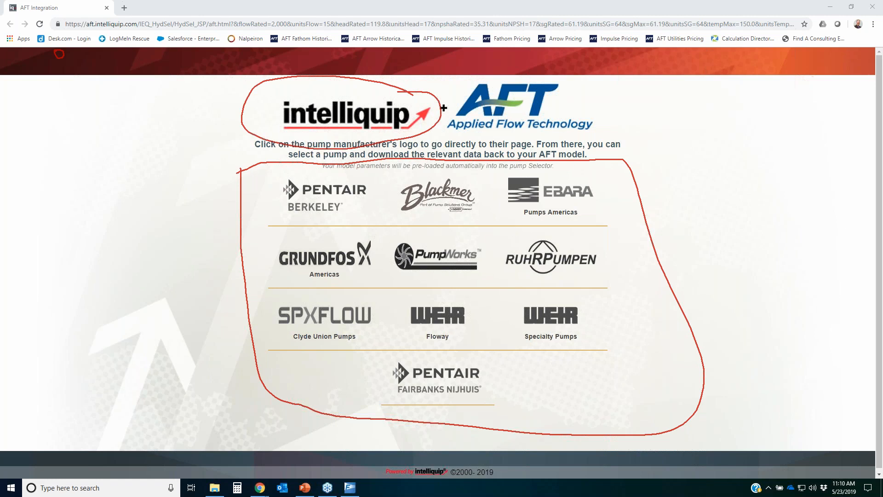
pyautogui.press('Escape')
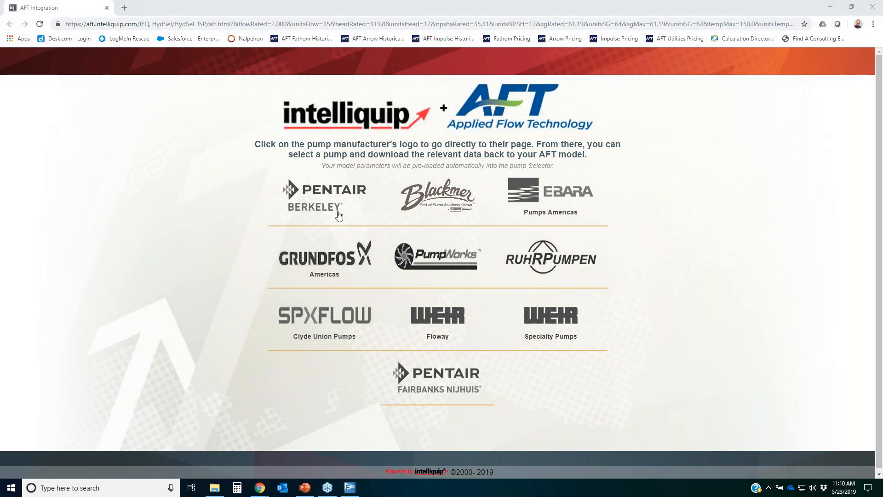
pyautogui.click(325, 200)
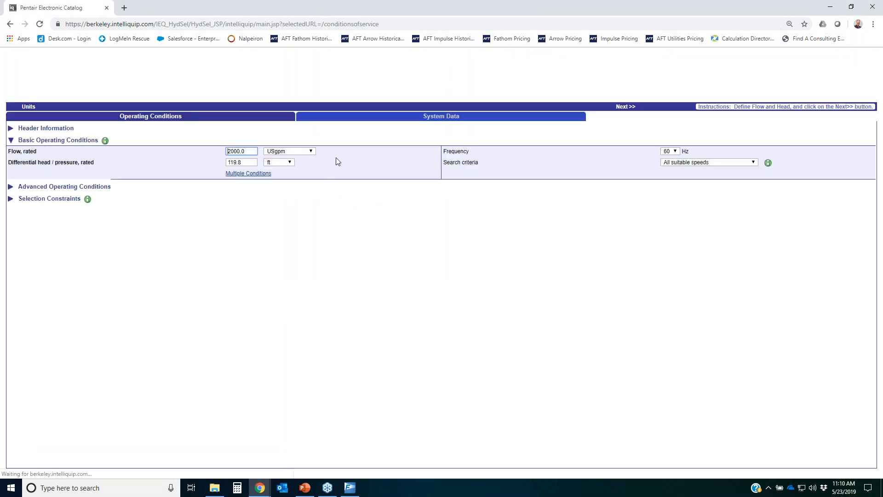
pyautogui.click(625, 112)
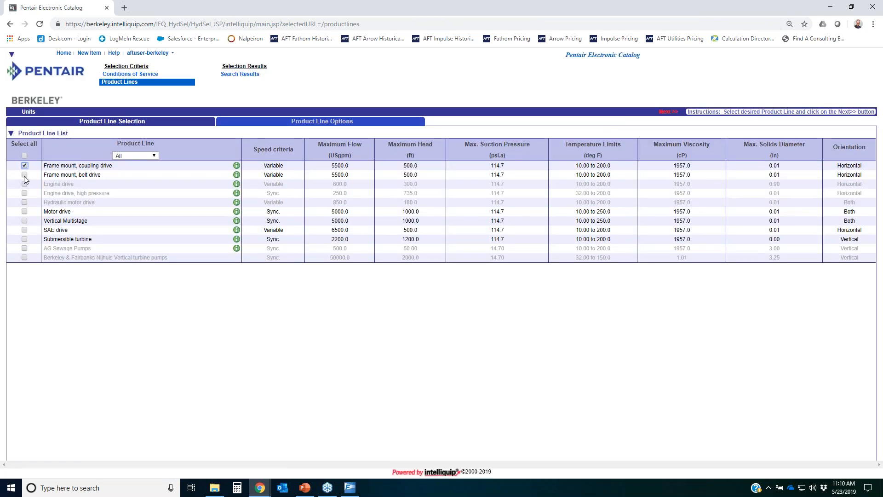
pyautogui.click(671, 109)
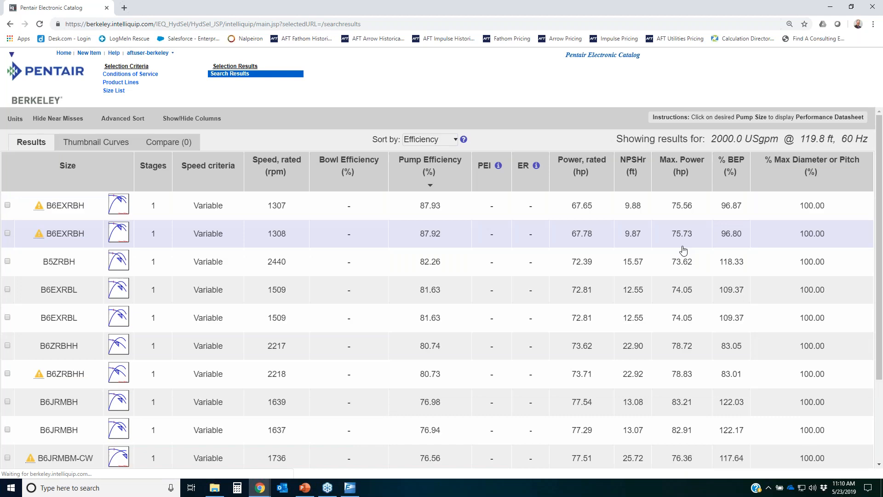
# Step: Sort the pump results by % BEP and open the performance datasheet for the B6EXRBH pump
pyautogui.click(732, 170)
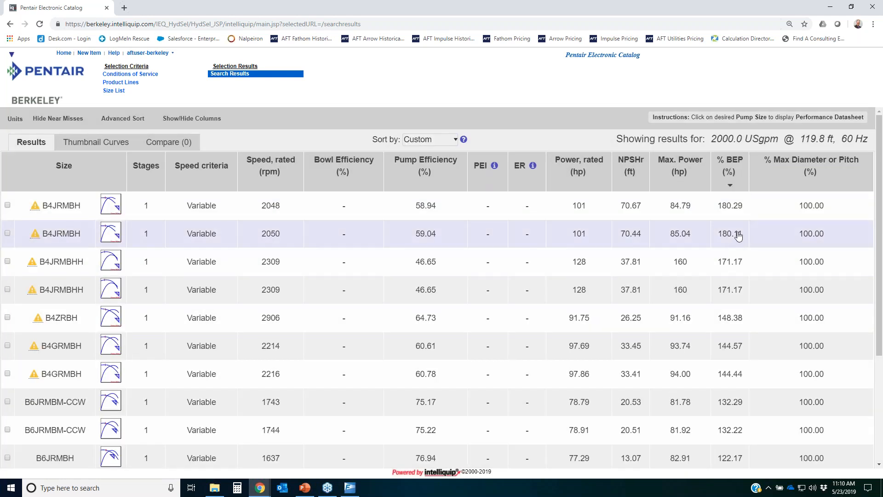
pyautogui.scroll(-3, 723, 238)
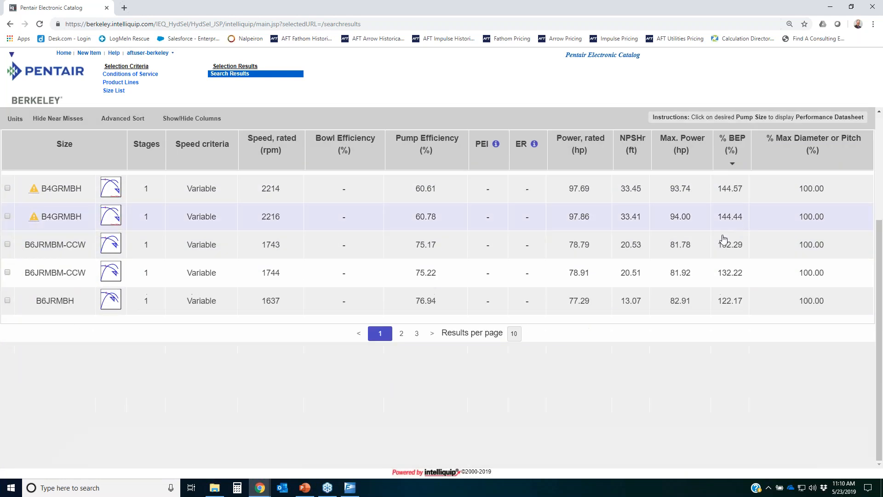
pyautogui.click(401, 333)
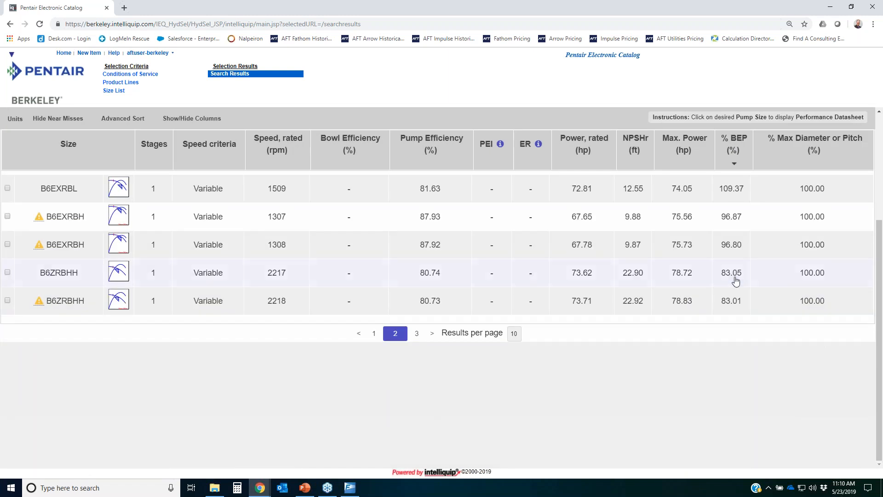
pyautogui.scroll(3, 736, 285)
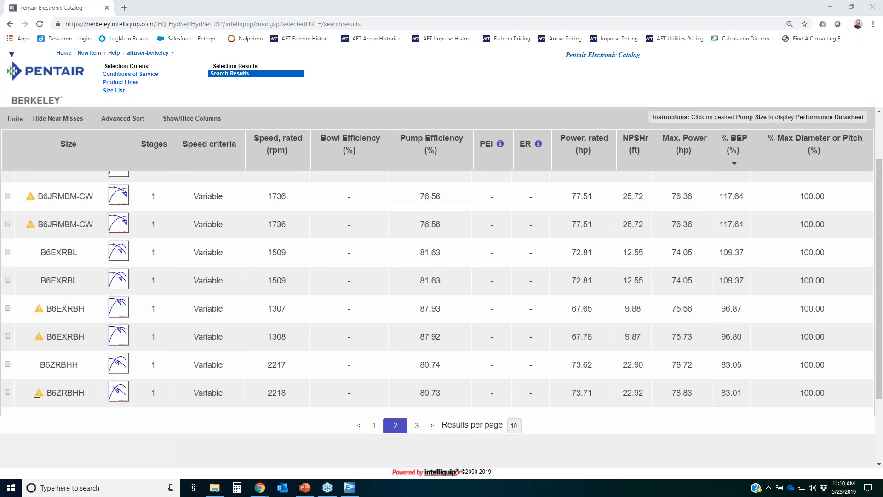
pyautogui.moveTo(36, 328)
pyautogui.mouseDown()
pyautogui.moveTo(89, 331)
pyautogui.moveTo(53, 298)
pyautogui.mouseUp()
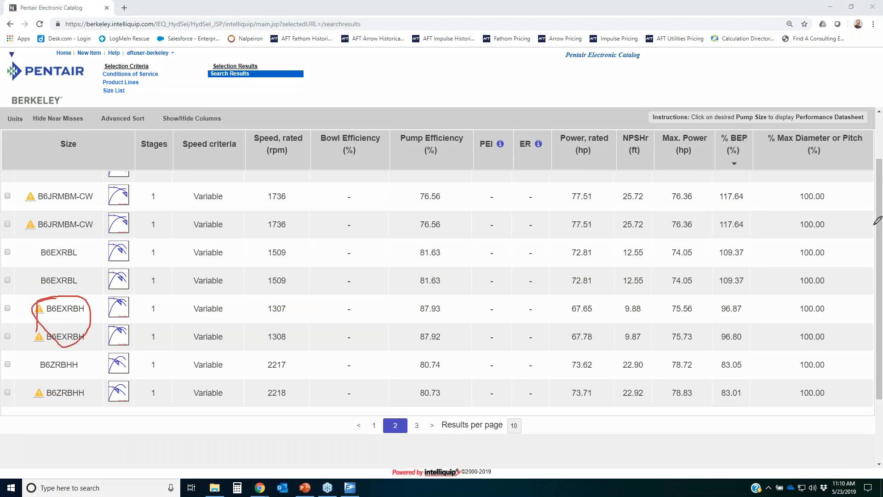
pyautogui.click(56, 309)
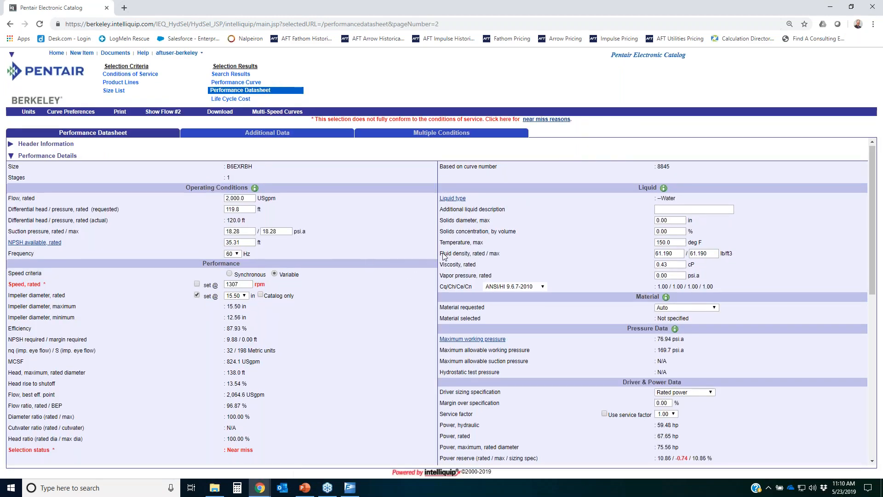
# Step: Download the B6EXRBH pump's IQx file from the performance datasheet
pyautogui.scroll(-6, 462, 251)
pyautogui.scroll(6, 295, 206)
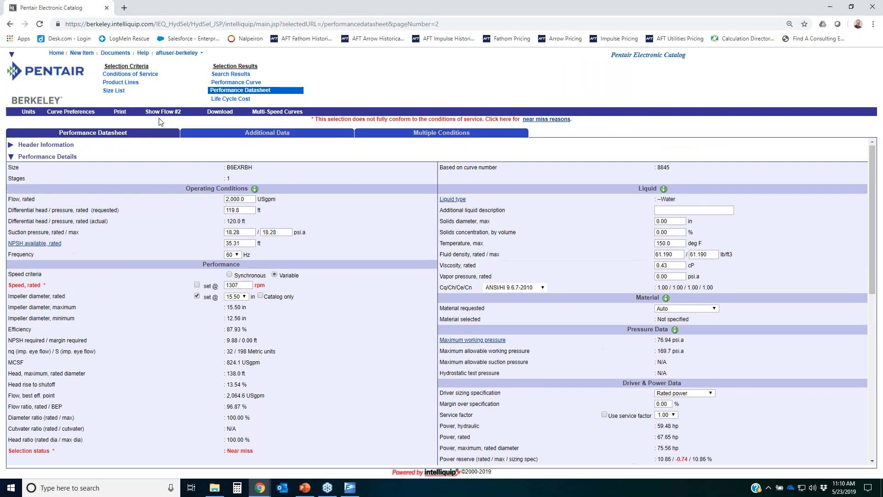
pyautogui.click(216, 112)
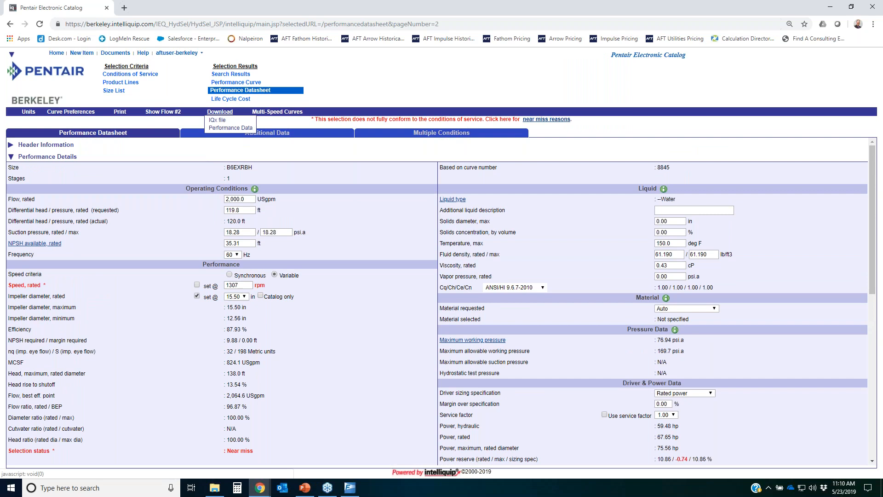
pyautogui.click(217, 120)
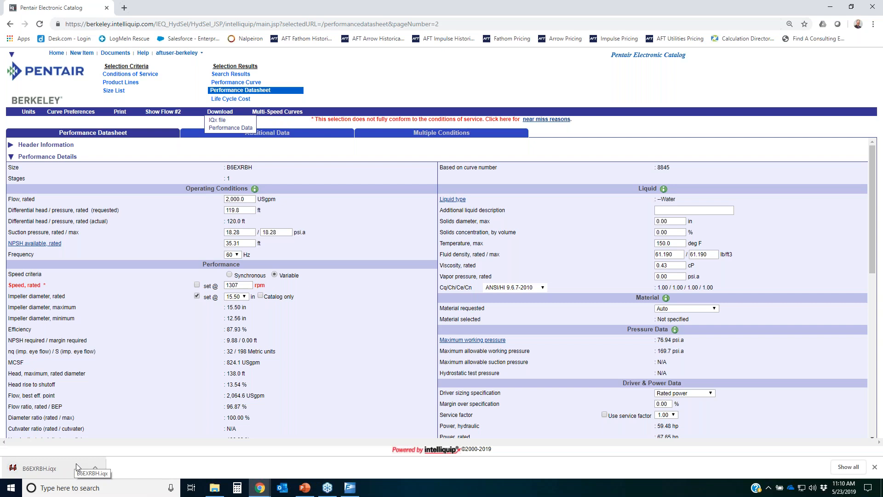
# Step: Back in Fathom, open the previously downloaded B6EXRBH IQx file in the Intelliquip search
pyautogui.click(350, 487)
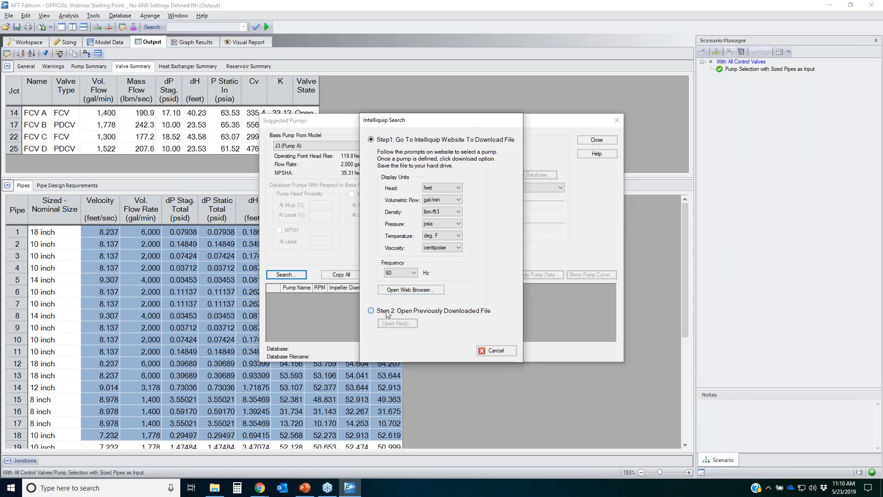
pyautogui.click(387, 311)
pyautogui.click(397, 324)
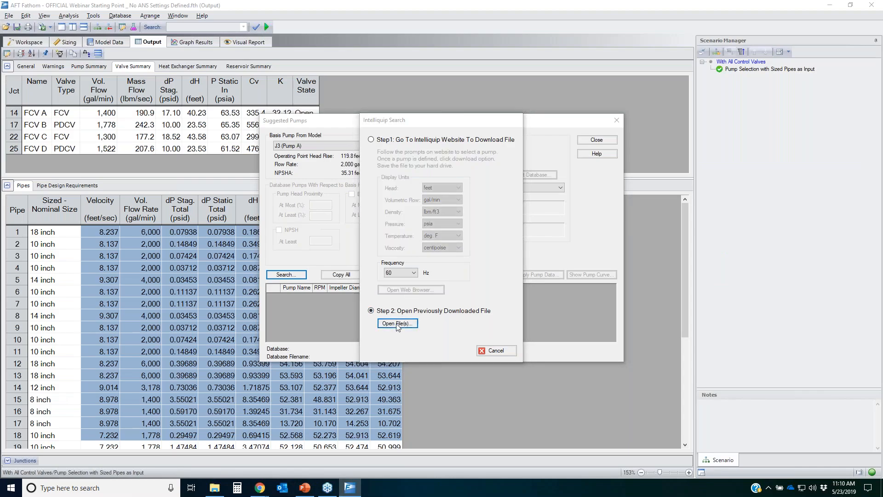
pyautogui.doubleClick(387, 158)
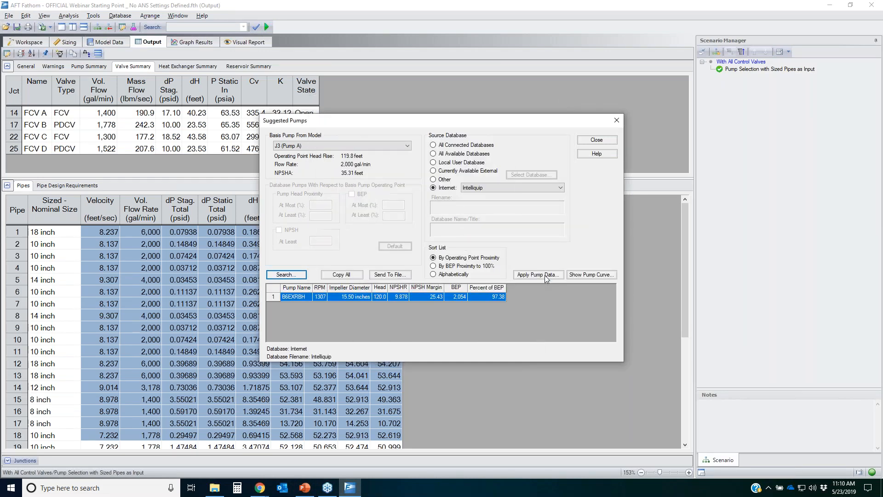
# Step: Apply the B6EXRBH pump data to Pump A, Pump B and Pump C in the model
pyautogui.click(546, 276)
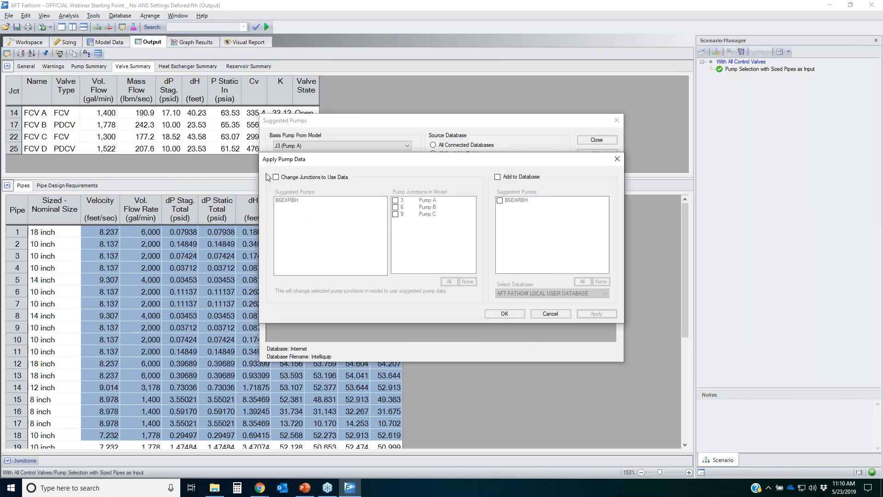
pyautogui.click(276, 178)
pyautogui.click(398, 201)
pyautogui.click(395, 207)
pyautogui.click(395, 214)
pyautogui.click(596, 314)
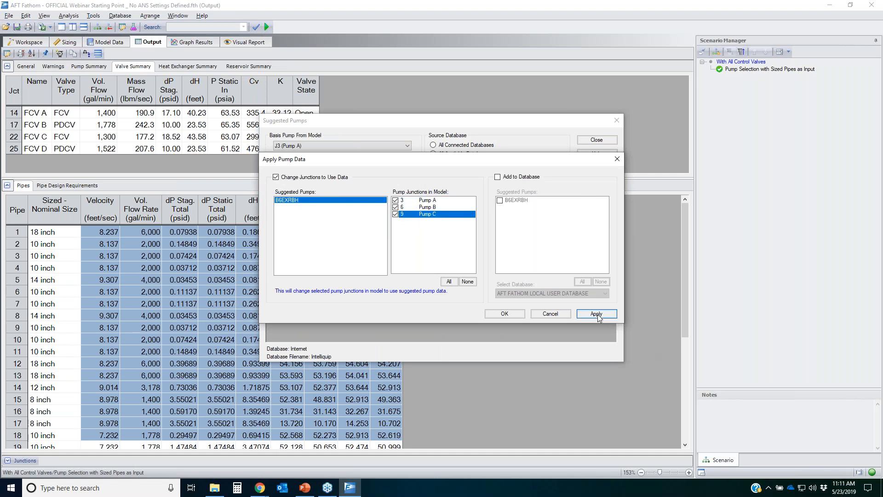
pyautogui.click(479, 277)
pyautogui.click(486, 277)
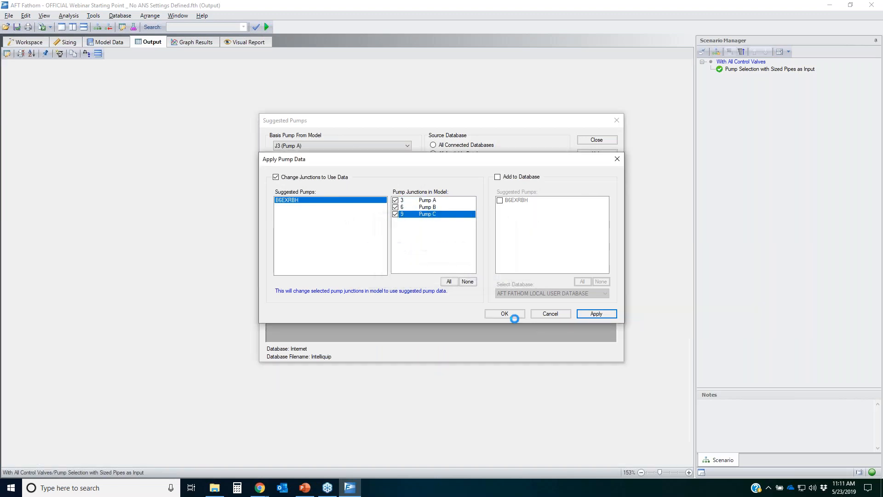
pyautogui.click(504, 314)
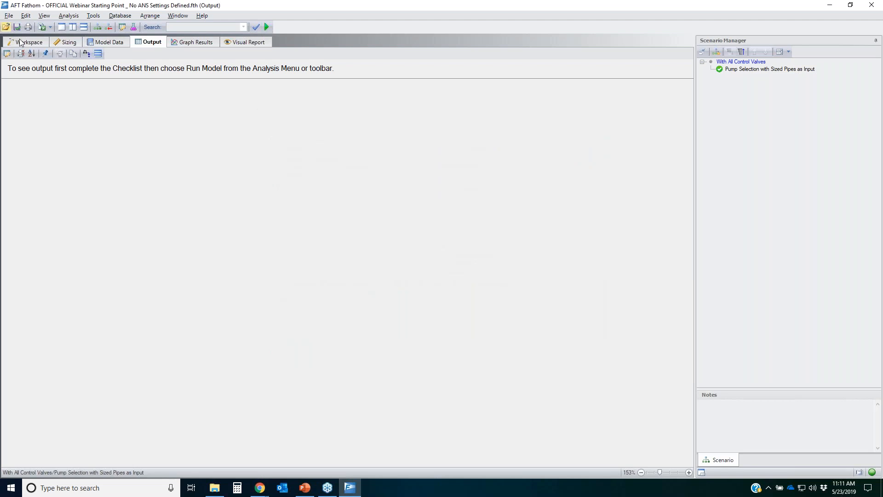
# Step: Open Pump C's properties on the workspace and review its NPSHR and efficiency curves without changes
pyautogui.click(24, 42)
pyautogui.doubleClick(240, 293)
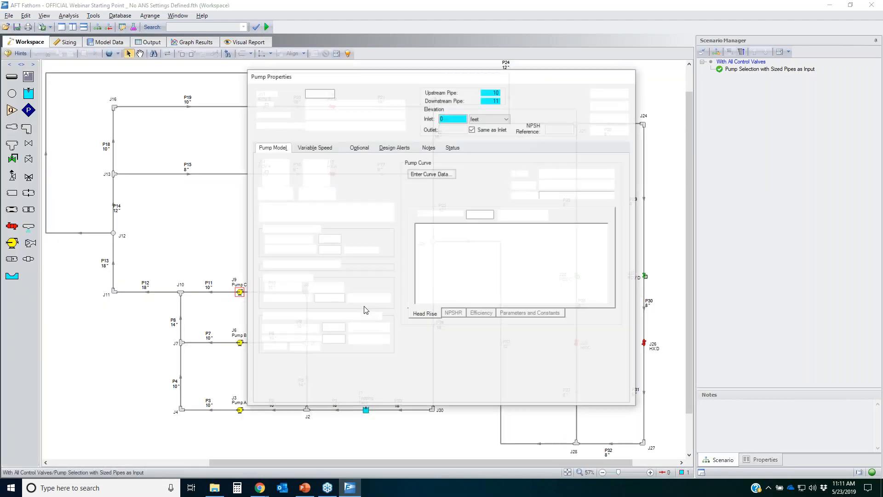
pyautogui.click(458, 315)
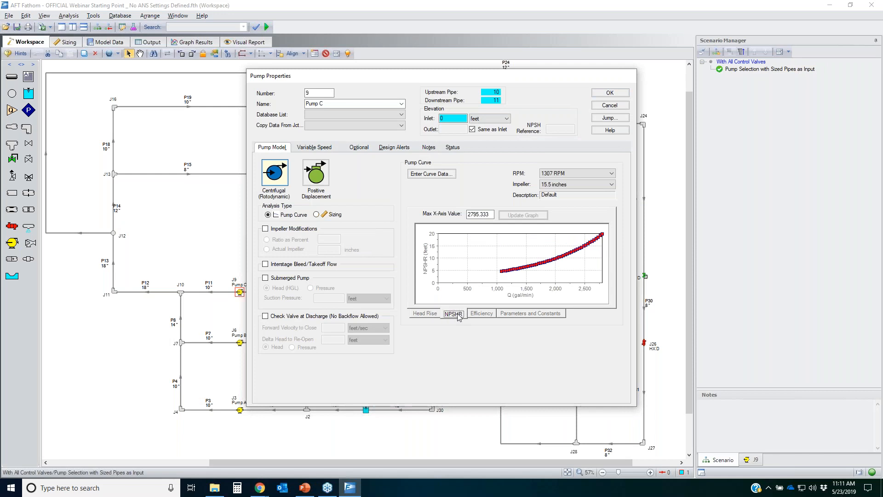
pyautogui.click(480, 316)
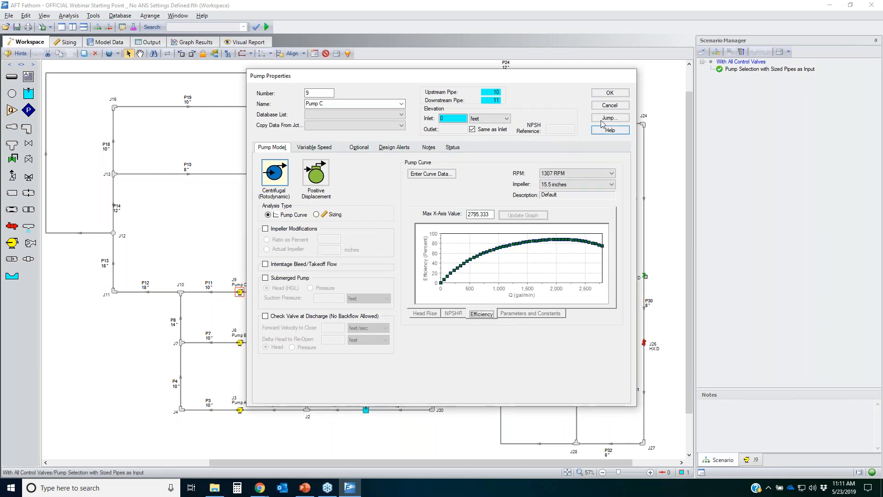
pyautogui.click(610, 106)
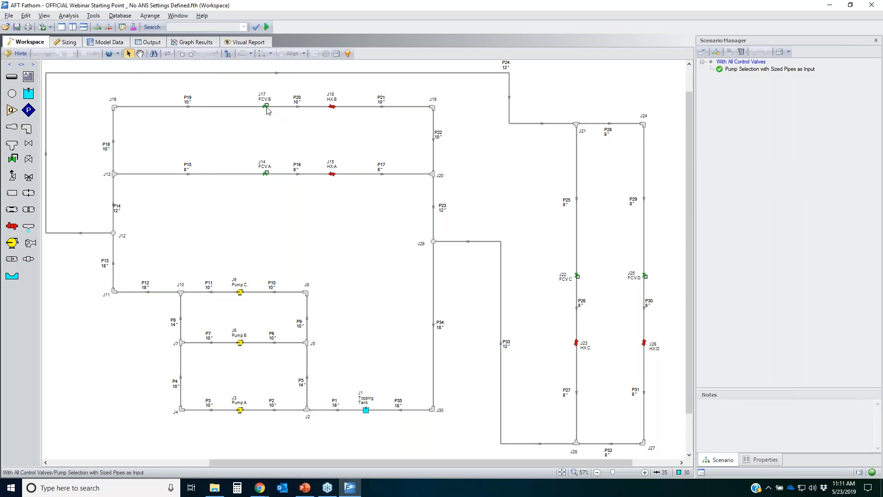
# Step: Change FCV B to a flow control valve with a 1400 gal/min flow setpoint
pyautogui.click(266, 107)
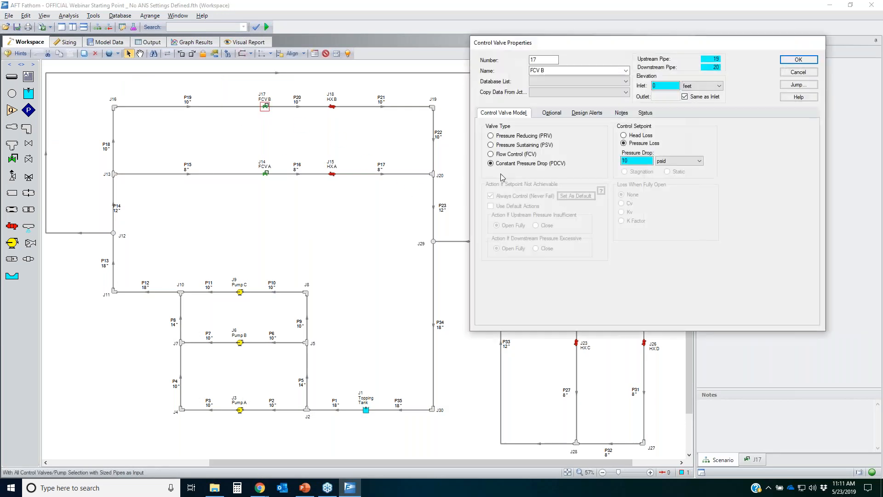
pyautogui.click(518, 155)
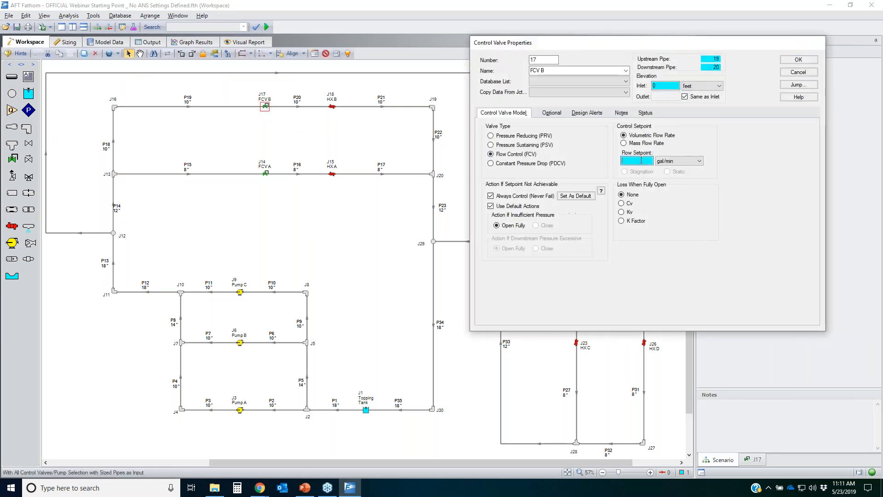
pyautogui.write('1400')
pyautogui.click(800, 61)
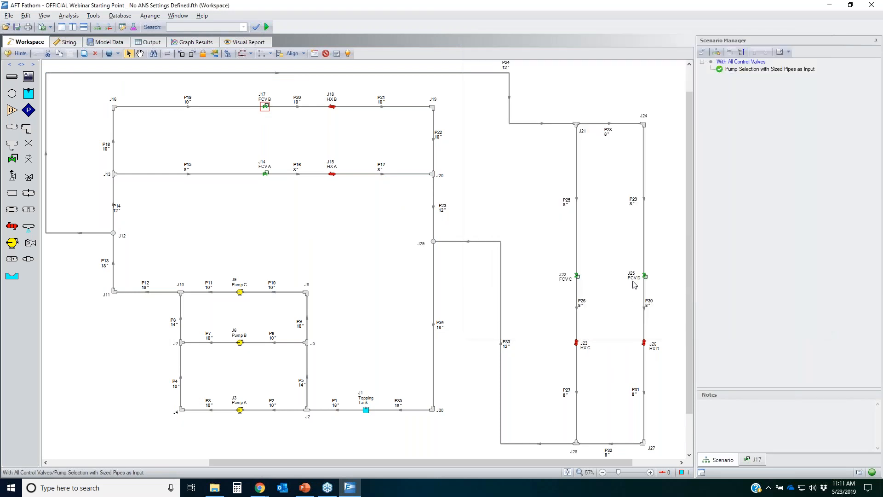
# Step: Change FCV D to a flow control valve with a 1300 gal/min flow setpoint
pyautogui.click(644, 276)
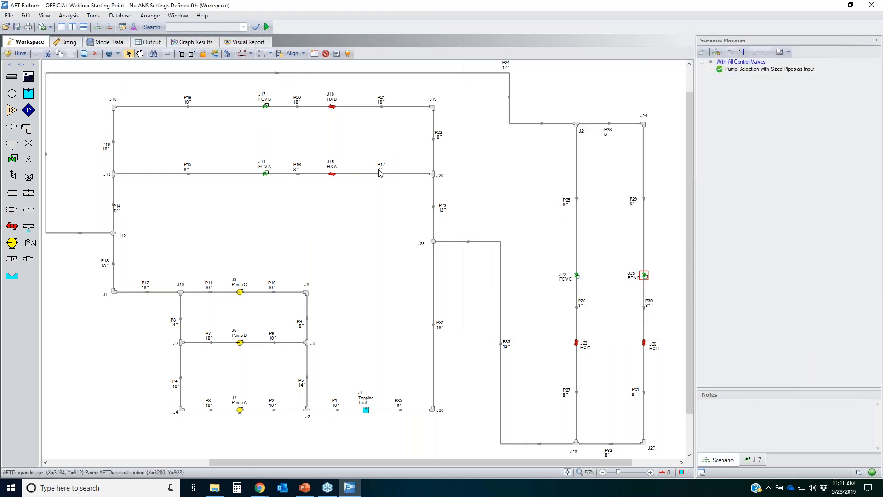
pyautogui.click(316, 208)
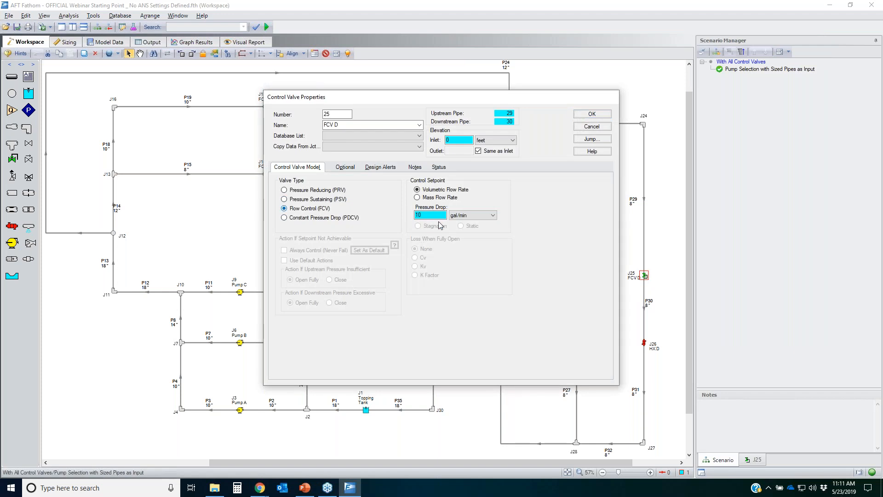
pyautogui.click(434, 215)
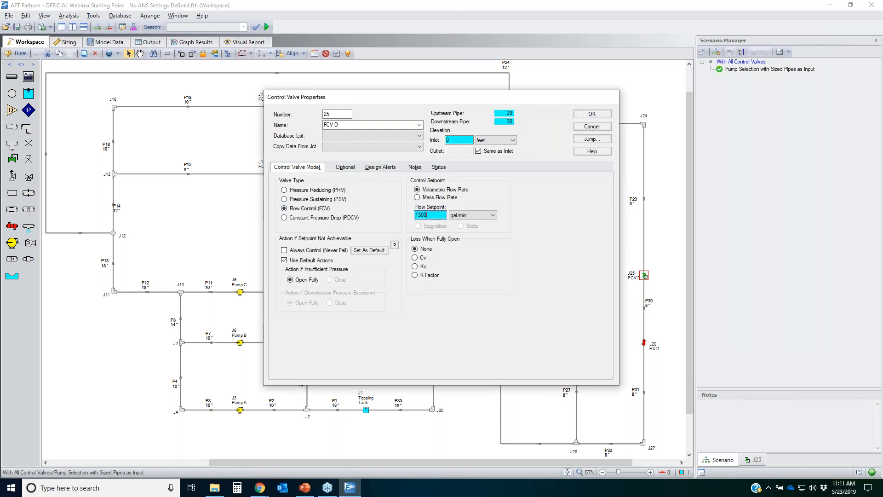
pyautogui.click(592, 116)
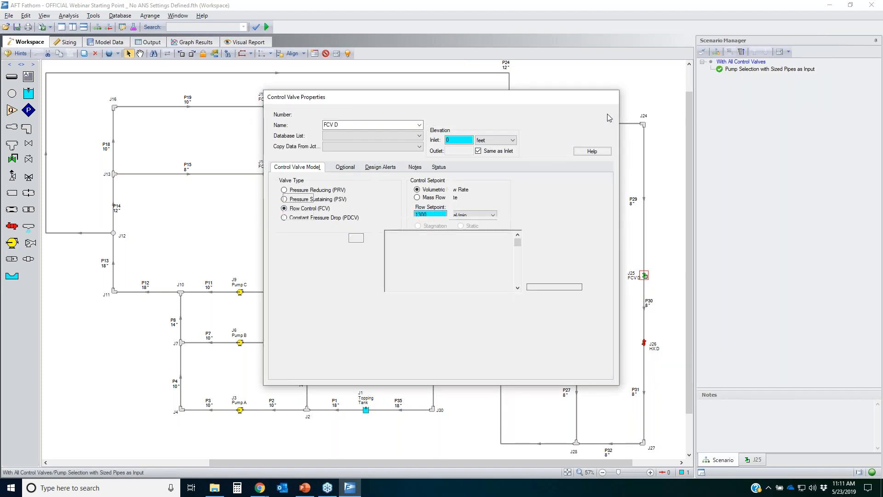
pyautogui.click(386, 243)
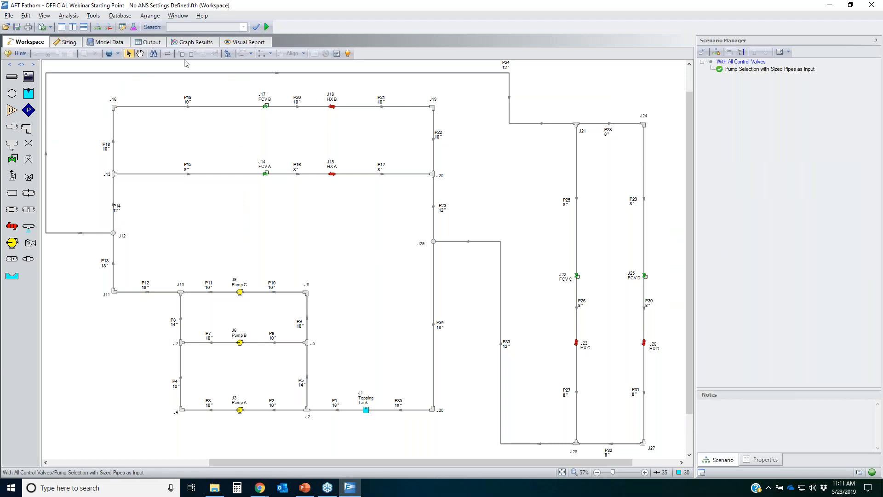
# Step: Run the model without sizing and open the output
pyautogui.click(69, 42)
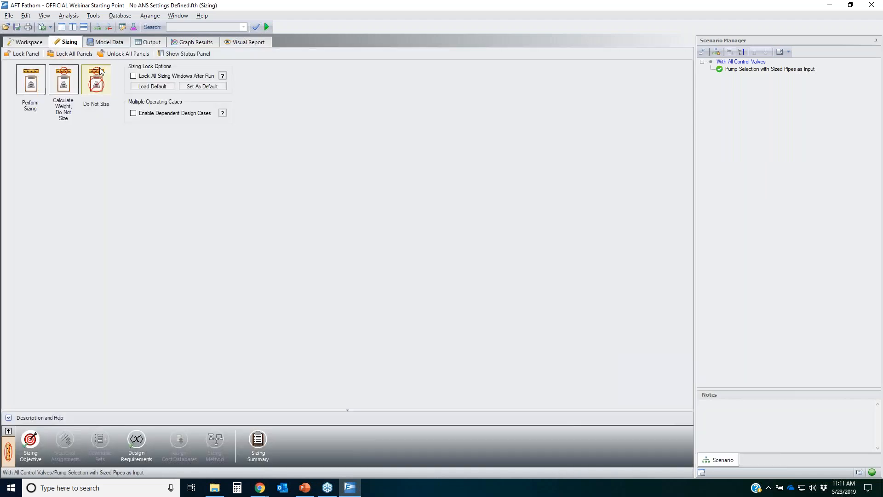
pyautogui.click(265, 29)
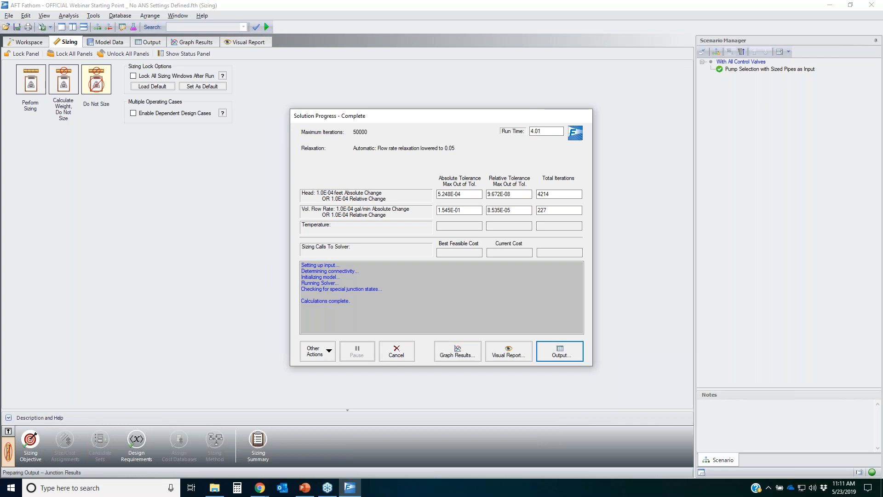
pyautogui.click(560, 351)
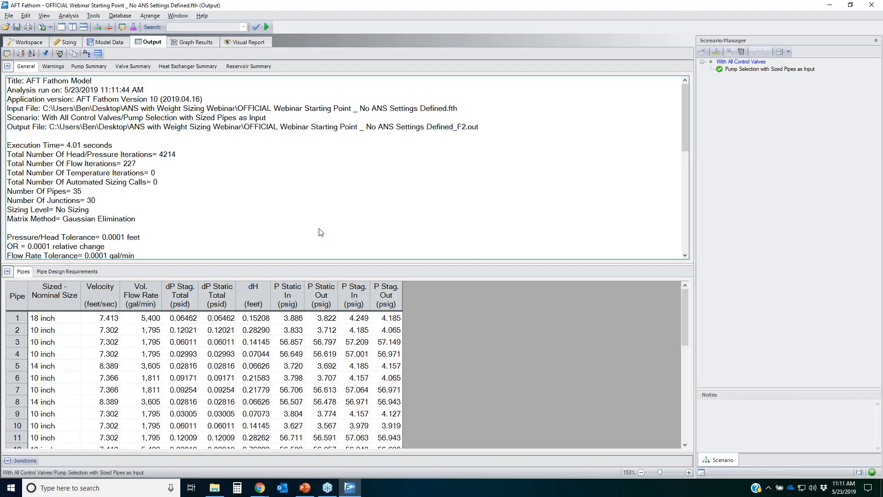
# Step: Review the pipe design requirements table for the minimum flow and maximum velocity columns
pyautogui.click(67, 272)
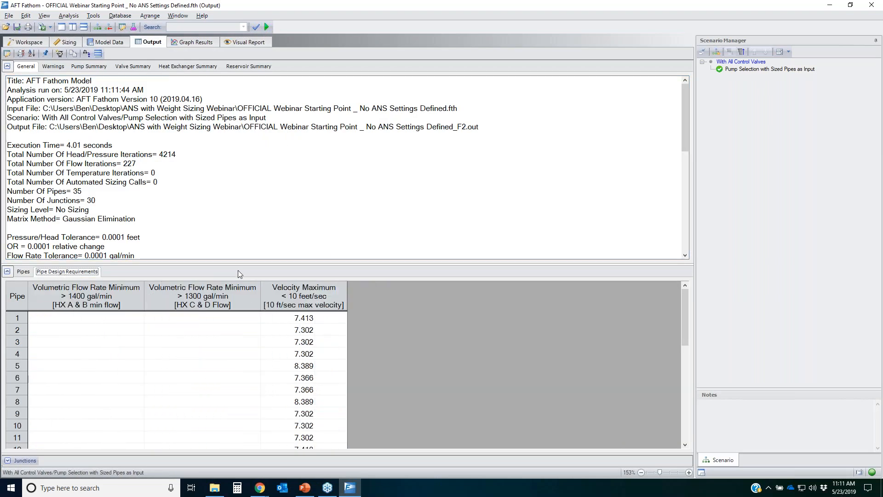
pyautogui.moveTo(238, 269); pyautogui.dragTo(239, 158)
pyautogui.click(193, 294)
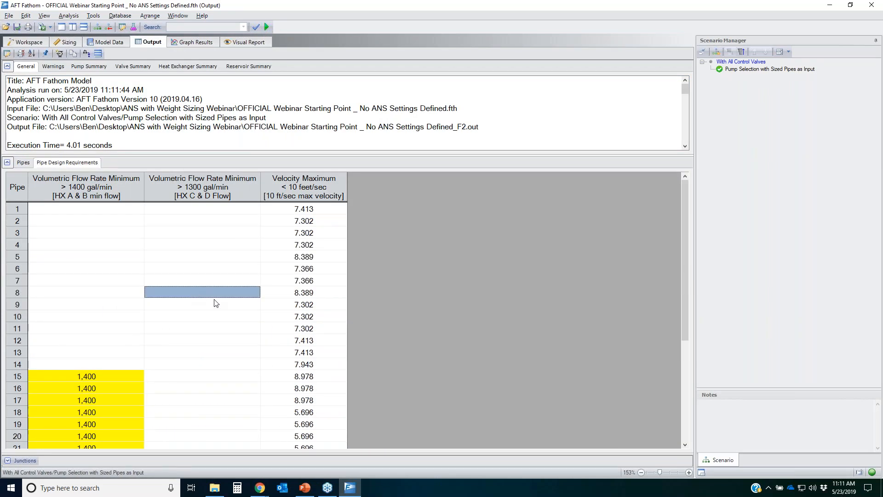
pyautogui.scroll(-5, 216, 303)
pyautogui.scroll(3, 188, 331)
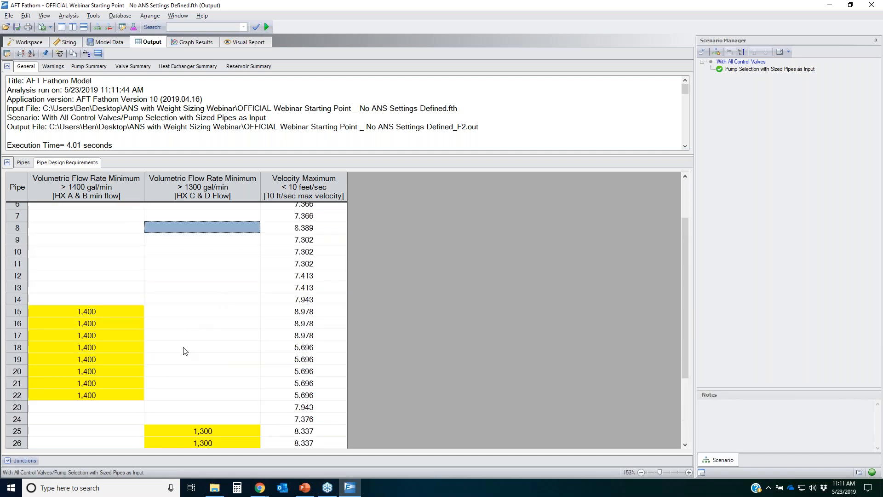
pyautogui.scroll(-2, 138, 313)
pyautogui.moveTo(111, 241); pyautogui.dragTo(105, 324)
pyautogui.moveTo(213, 361); pyautogui.dragTo(237, 440)
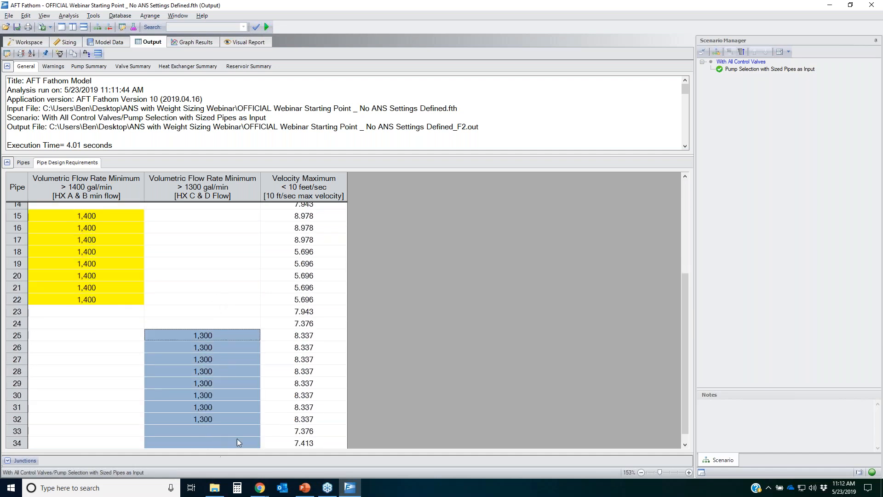
pyautogui.scroll(5, 456, 354)
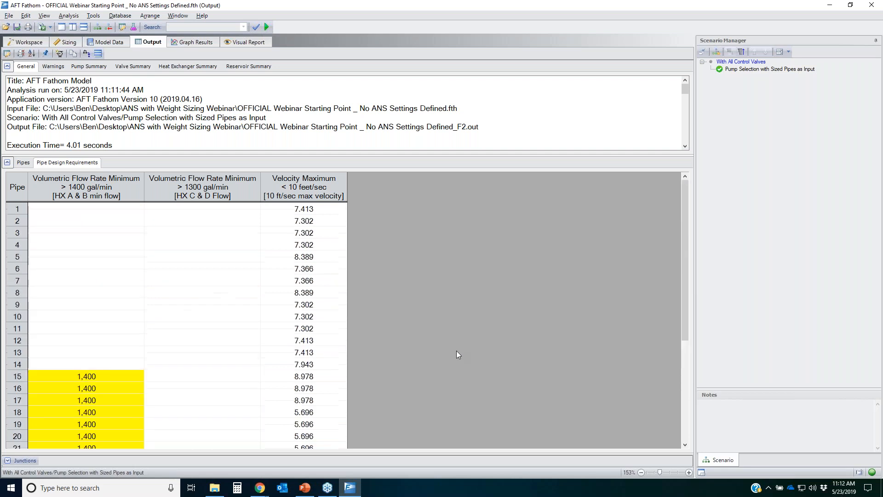
# Step: Review the valve summary flows and pressure drops, then the pump summary flows
pyautogui.click(133, 67)
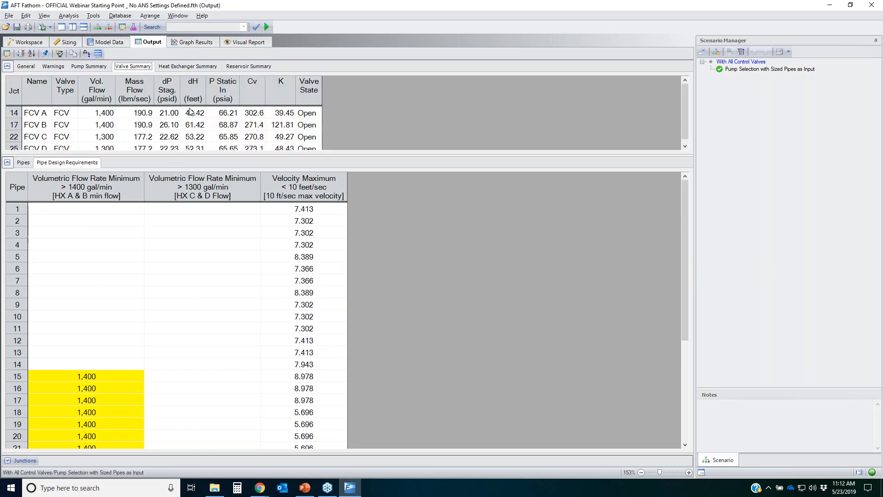
pyautogui.moveTo(395, 154); pyautogui.dragTo(391, 266)
pyautogui.moveTo(102, 117); pyautogui.dragTo(101, 160)
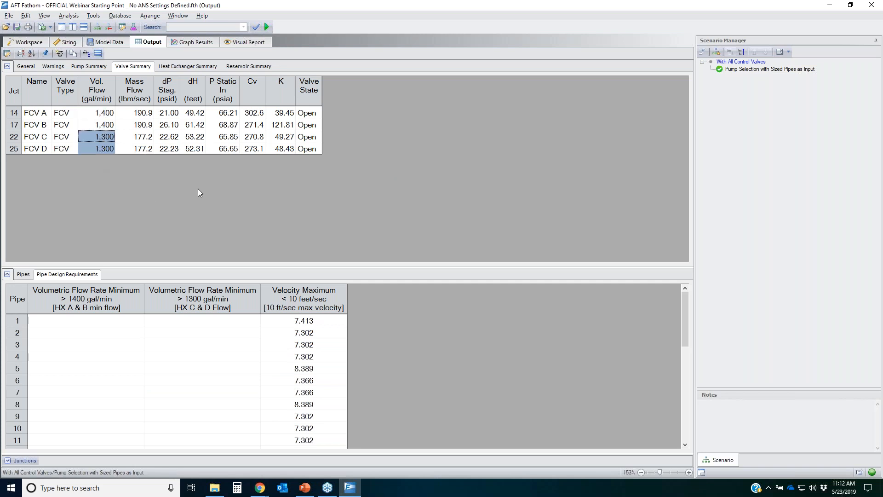
pyautogui.click(172, 88)
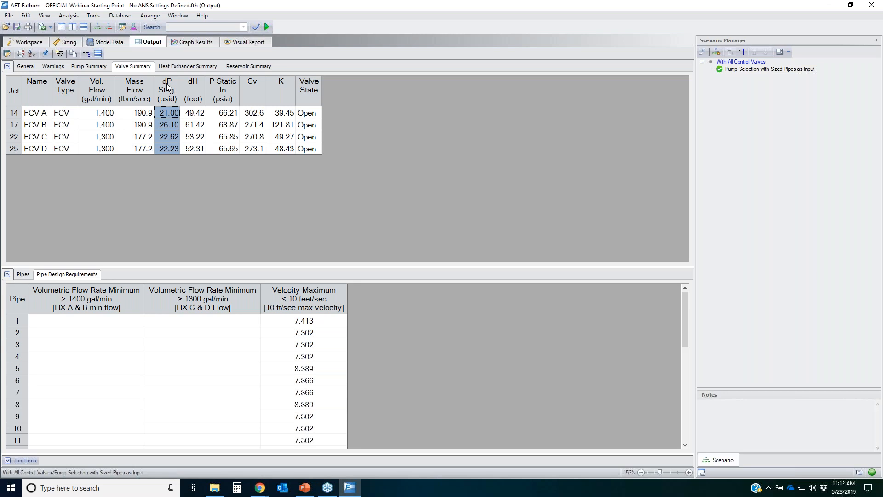
pyautogui.moveTo(170, 109); pyautogui.dragTo(167, 149)
pyautogui.click(92, 67)
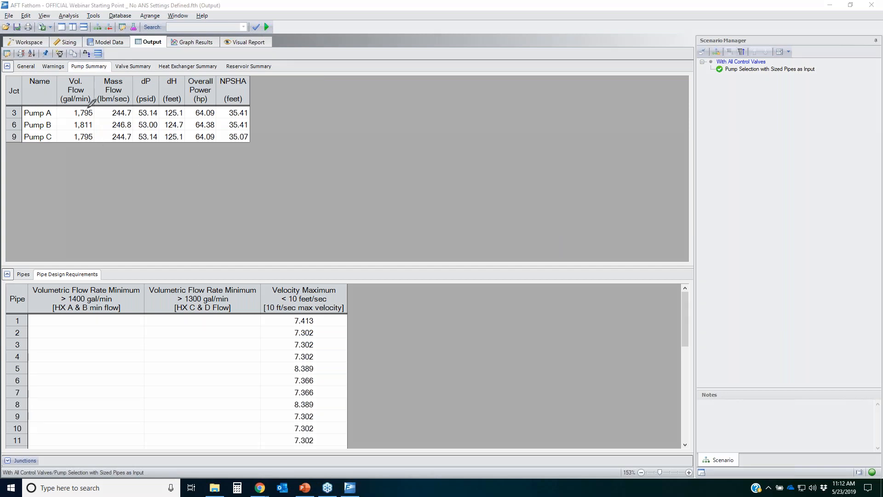
pyautogui.moveTo(91, 110)
pyautogui.mouseDown()
pyautogui.moveTo(51, 114)
pyautogui.moveTo(80, 146)
pyautogui.moveTo(85, 103)
pyautogui.mouseUp()
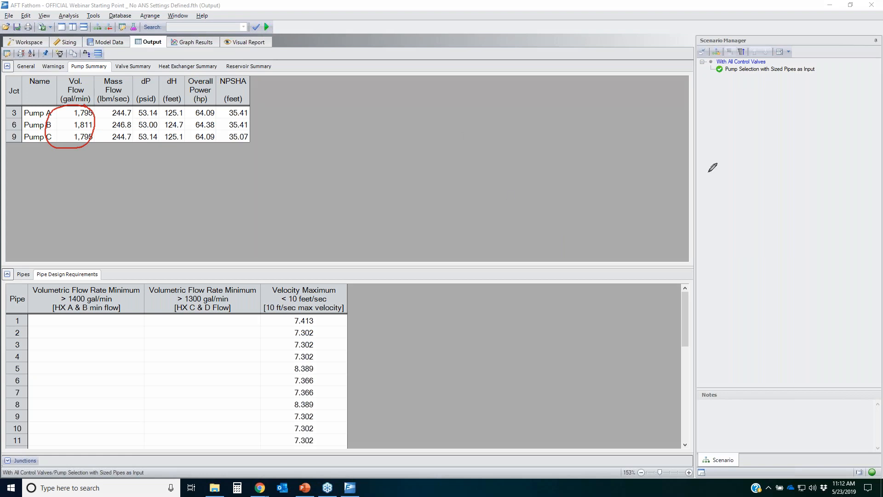
# Step: Add Efficiency Overall, Percent of BEP, BEP, NPSHR, NPSH Margin Absolute and NPSH Margin Ratio to the pump output table
pyautogui.press('Escape')
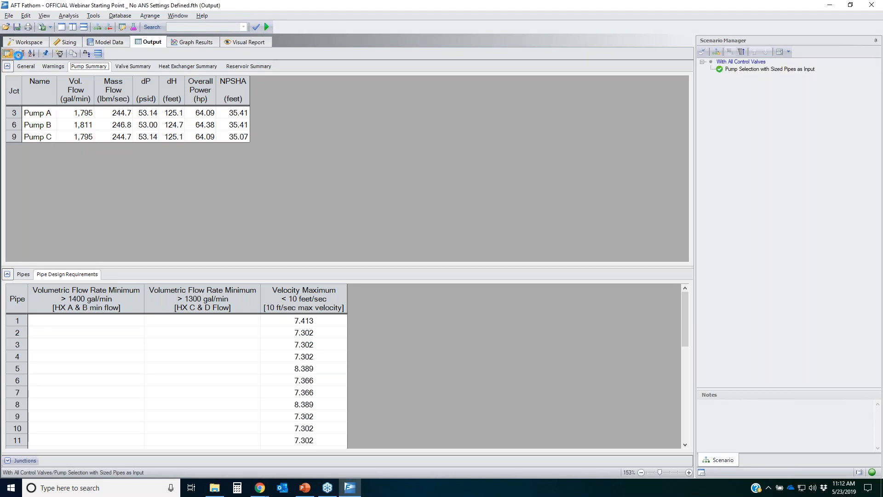
pyautogui.click(354, 128)
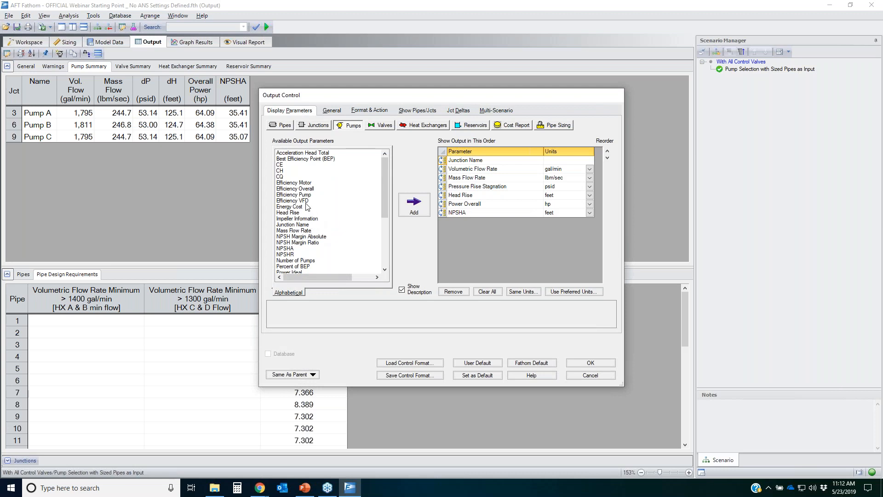
pyautogui.click(311, 189)
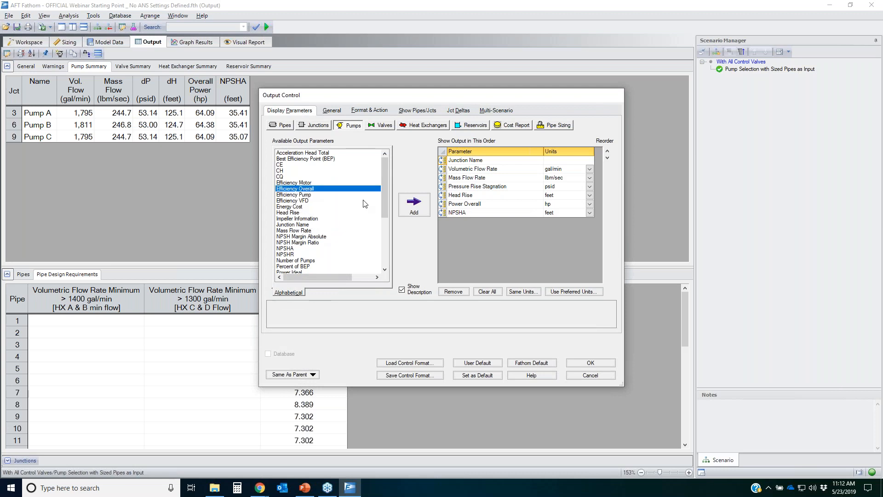
pyautogui.click(411, 206)
pyautogui.moveTo(442, 222); pyautogui.dragTo(442, 200)
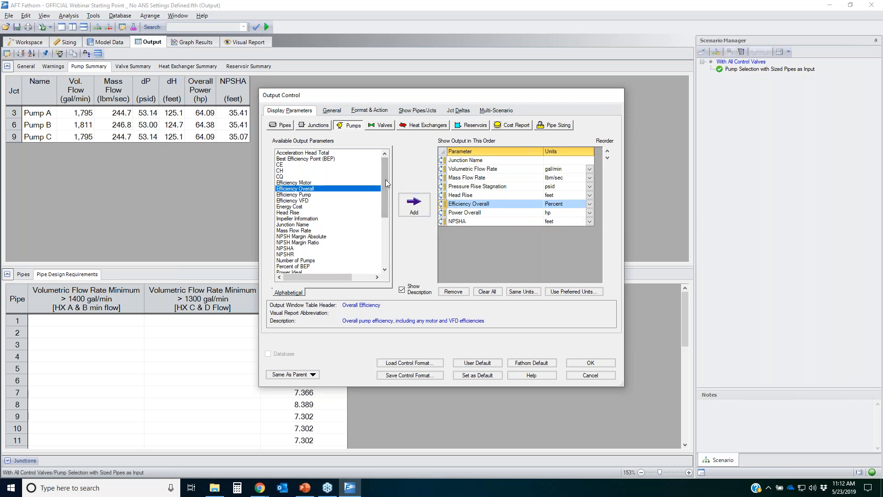
pyautogui.doubleClick(290, 267)
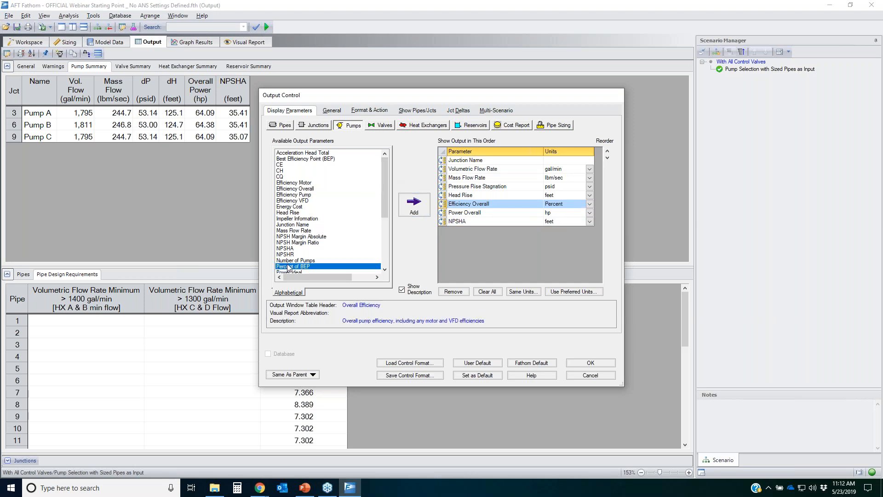
pyautogui.doubleClick(301, 158)
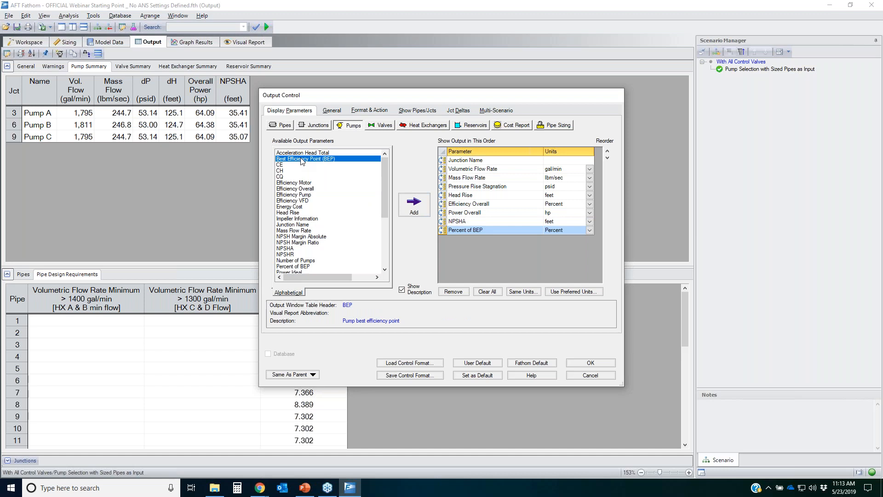
pyautogui.doubleClick(289, 254)
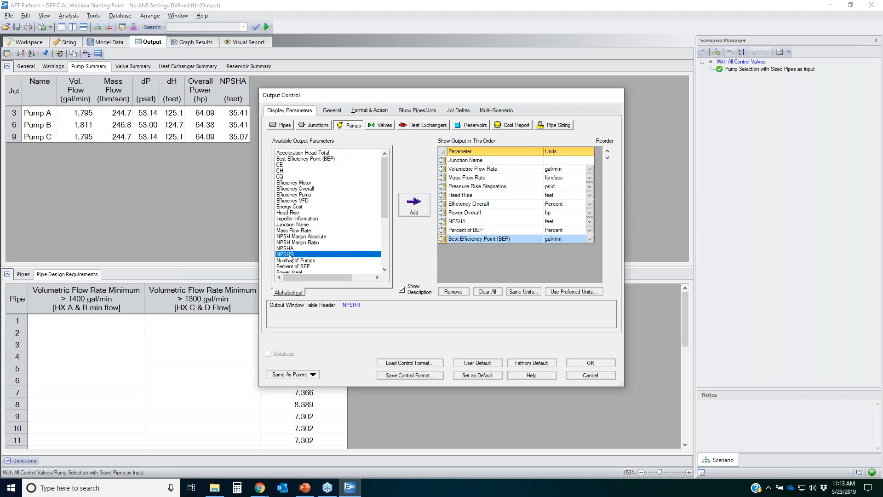
pyautogui.moveTo(459, 225); pyautogui.dragTo(460, 243)
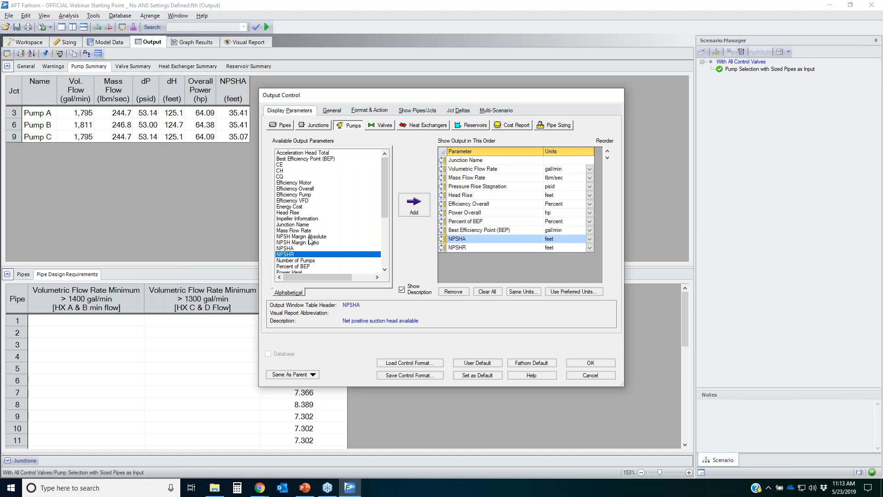
pyautogui.doubleClick(302, 236)
pyautogui.doubleClick(298, 242)
pyautogui.click(589, 363)
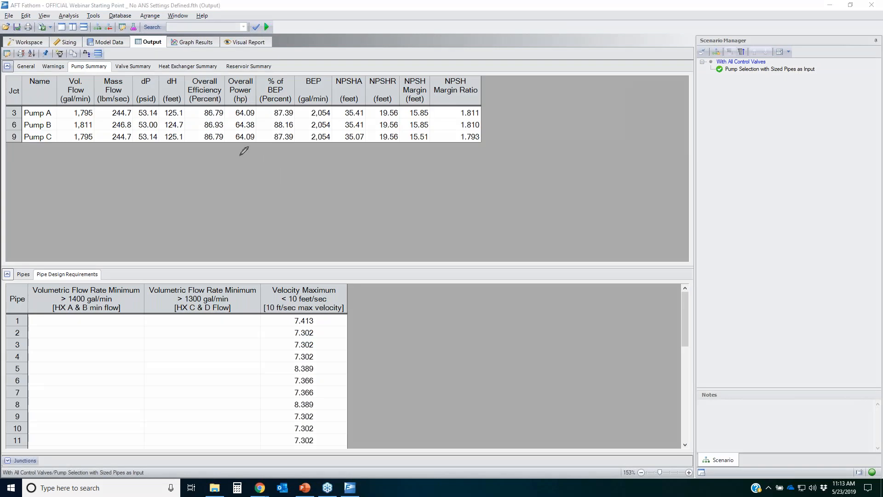
# Step: Review the pump summary's percent of BEP and NPSHA versus NPSHR columns
pyautogui.moveTo(148, 60)
pyautogui.mouseDown()
pyautogui.moveTo(129, 59)
pyautogui.moveTo(149, 69)
pyautogui.moveTo(155, 59)
pyautogui.mouseUp()
pyautogui.moveTo(293, 76)
pyautogui.mouseDown()
pyautogui.moveTo(280, 78)
pyautogui.moveTo(261, 138)
pyautogui.moveTo(290, 121)
pyautogui.moveTo(292, 75)
pyautogui.mouseUp()
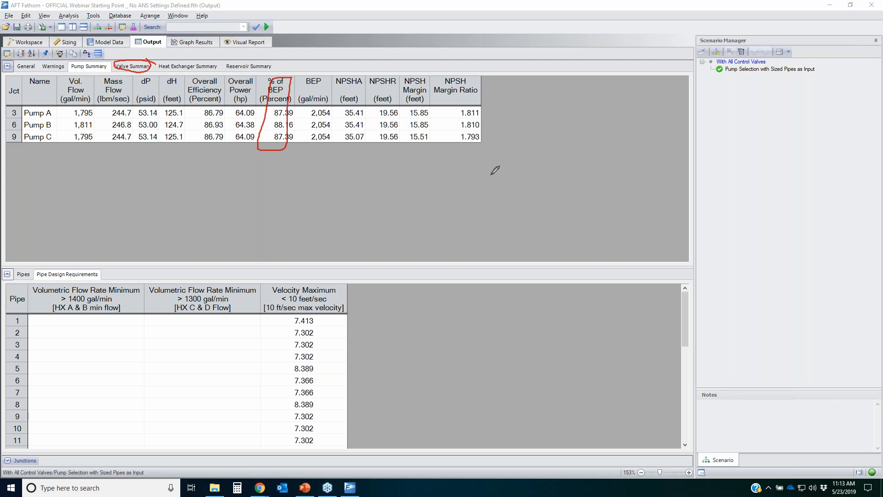
pyautogui.moveTo(57, 112); pyautogui.dragTo(89, 106)
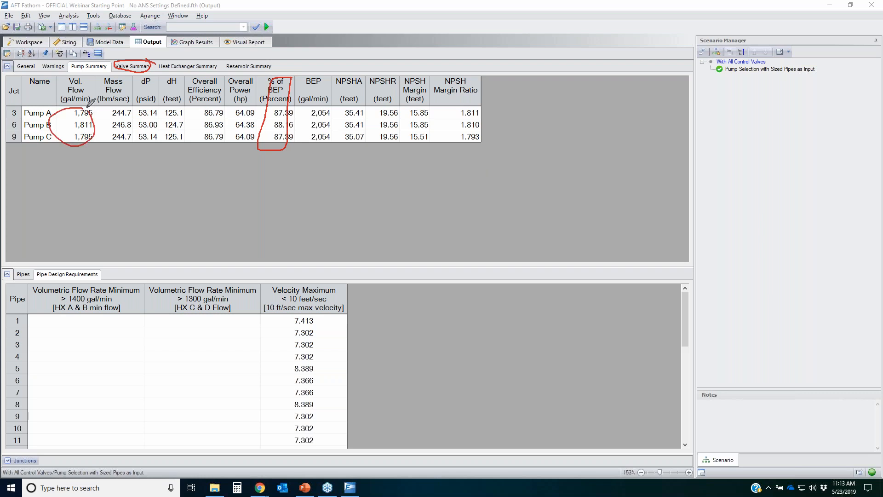
pyautogui.click(849, 183)
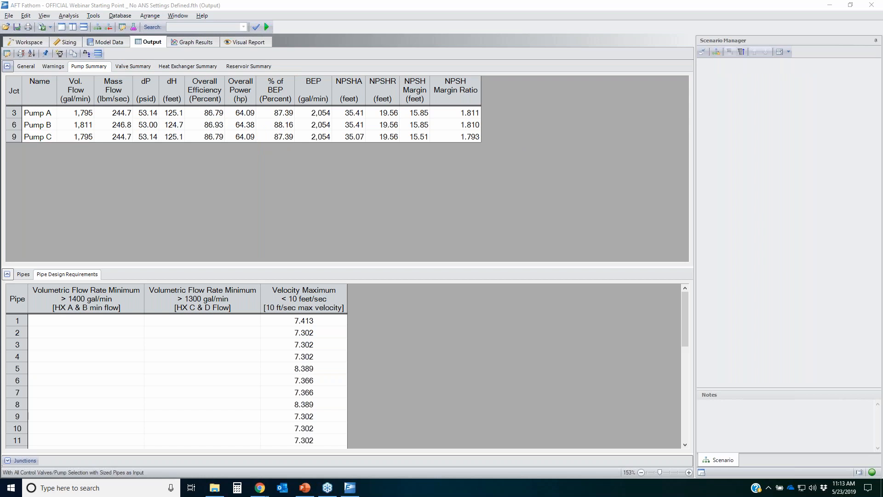
pyautogui.moveTo(292, 109)
pyautogui.mouseDown()
pyautogui.moveTo(265, 107)
pyautogui.moveTo(290, 102)
pyautogui.moveTo(297, 118)
pyautogui.mouseUp()
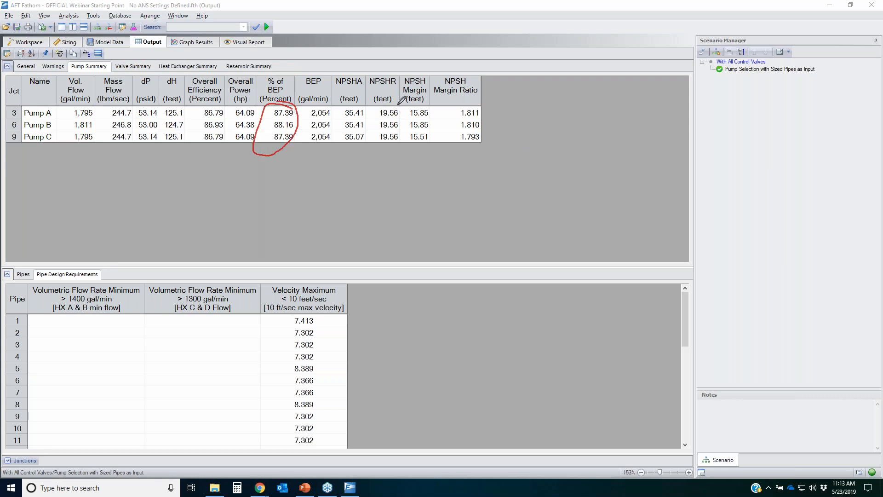
pyautogui.moveTo(398, 104)
pyautogui.mouseDown()
pyautogui.moveTo(338, 113)
pyautogui.moveTo(355, 142)
pyautogui.moveTo(394, 102)
pyautogui.mouseUp()
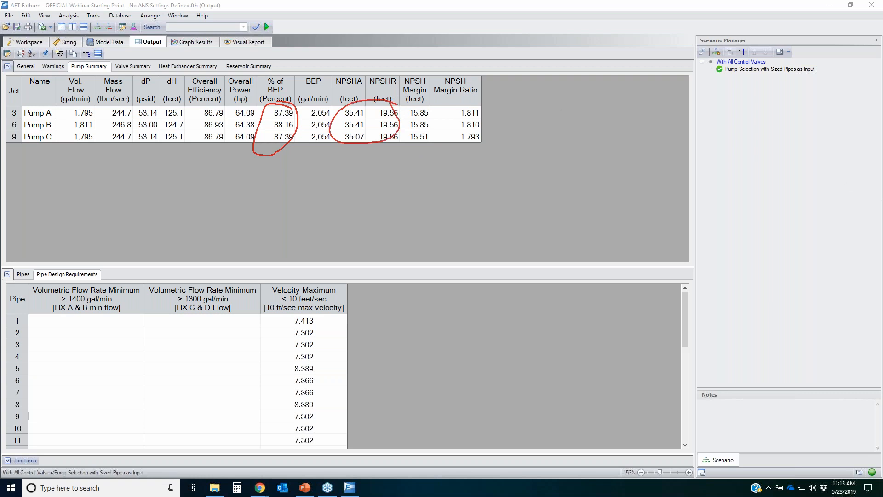
pyautogui.press('Escape')
# Step: Create a child scenario named Expansion Loop Off under the pump selection scenario
pyautogui.click(29, 42)
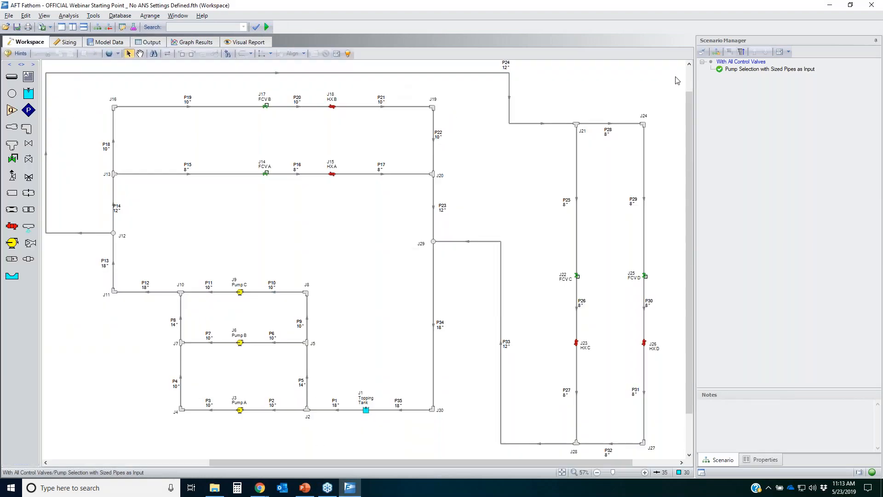
pyautogui.click(762, 71)
pyautogui.click(716, 52)
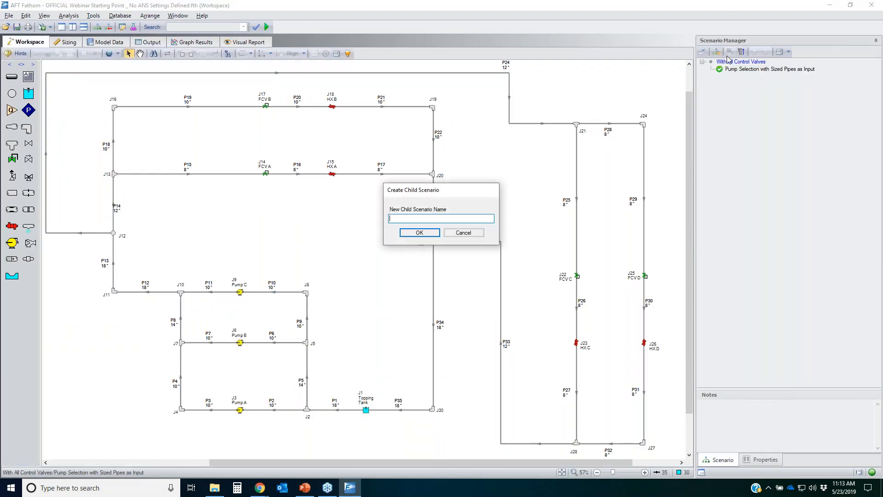
pyautogui.write('Expansion Loop Off')
pyautogui.press('Return')
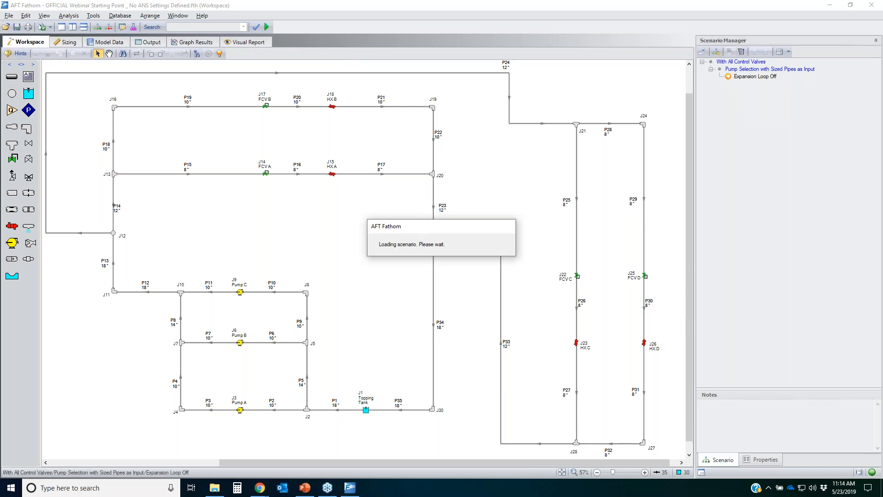
pyautogui.moveTo(634, 105)
pyautogui.mouseDown()
pyautogui.moveTo(516, 206)
pyautogui.moveTo(686, 353)
pyautogui.moveTo(552, 127)
pyautogui.mouseUp()
pyautogui.moveTo(270, 274)
pyautogui.mouseDown()
pyautogui.moveTo(228, 281)
pyautogui.moveTo(271, 278)
pyautogui.mouseUp()
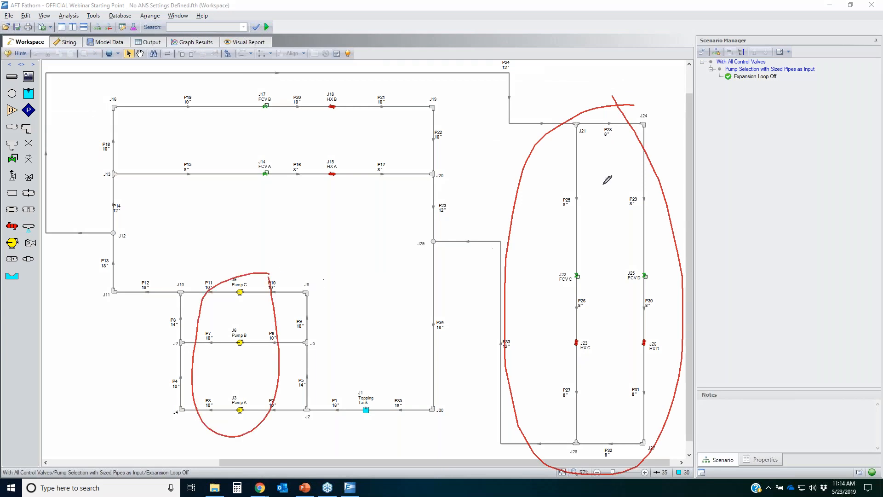
pyautogui.moveTo(658, 108)
pyautogui.mouseDown()
pyautogui.moveTo(465, 414)
pyautogui.moveTo(653, 112)
pyautogui.mouseUp()
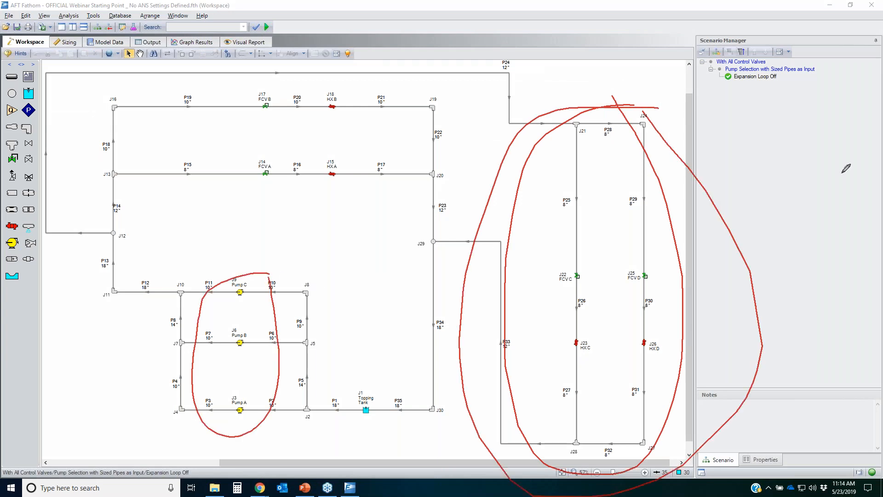
pyautogui.press('Escape')
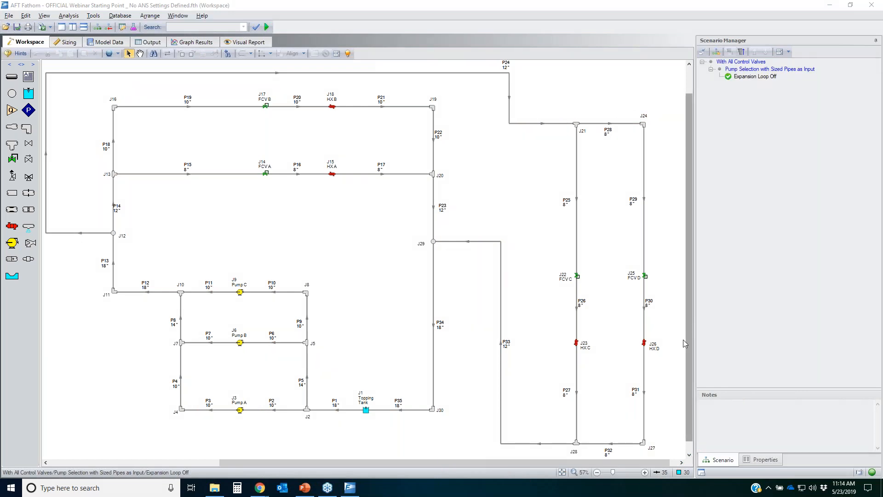
# Step: Turn off the expansion loop pipes and junctions using Special Conditions
pyautogui.moveTo(665, 450); pyautogui.dragTo(541, 95)
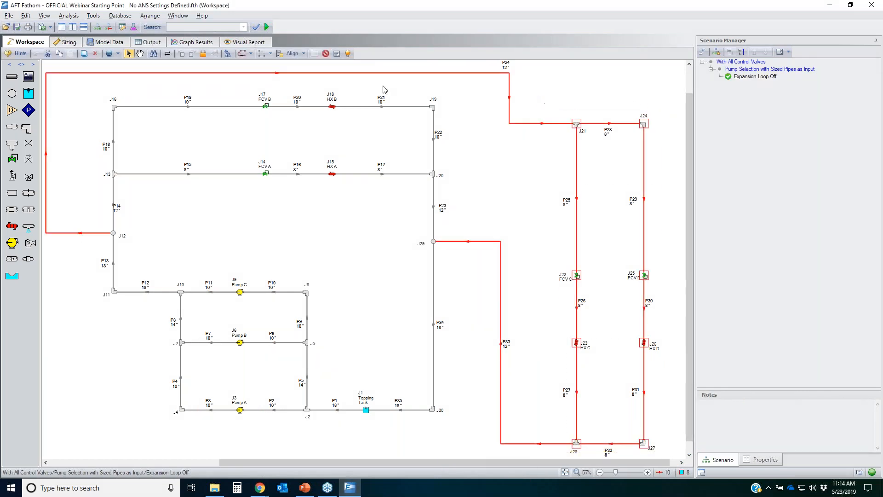
pyautogui.click(327, 54)
pyautogui.click(418, 248)
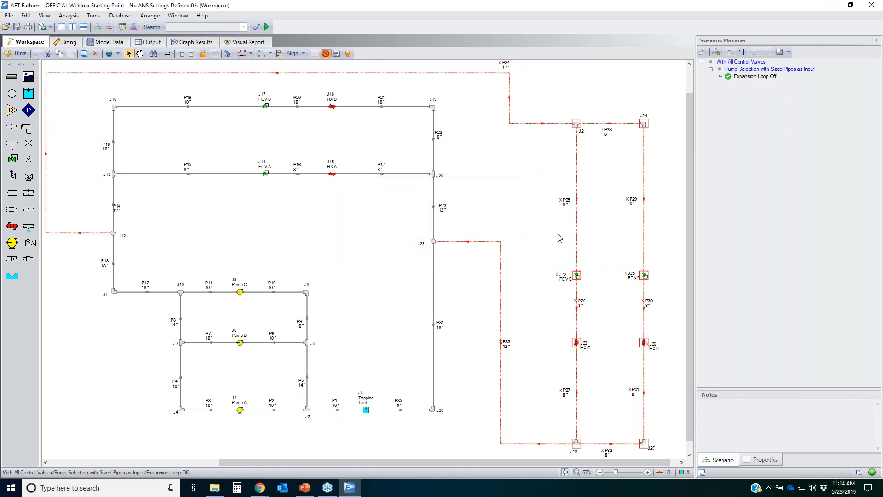
pyautogui.click(323, 216)
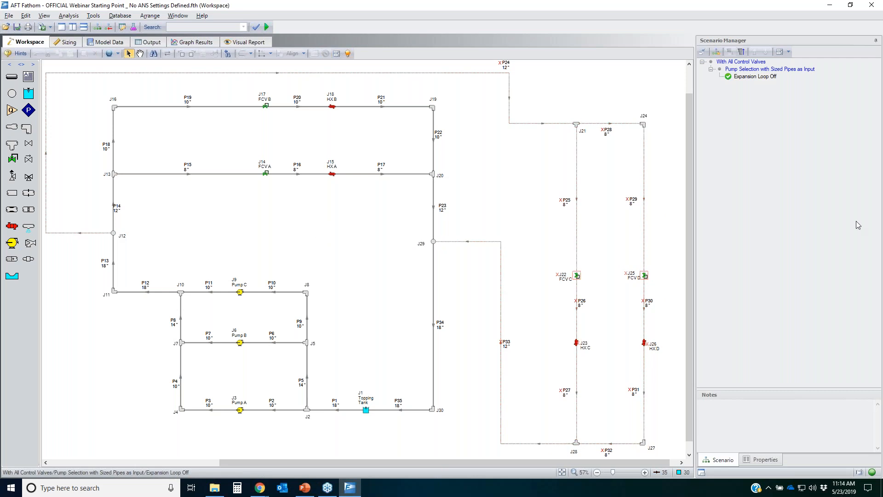
pyautogui.moveTo(82, 98)
pyautogui.mouseDown()
pyautogui.moveTo(138, 409)
pyautogui.moveTo(415, 418)
pyautogui.moveTo(442, 398)
pyautogui.mouseUp()
pyautogui.moveTo(450, 277)
pyautogui.mouseDown()
pyautogui.moveTo(436, 69)
pyautogui.moveTo(80, 105)
pyautogui.mouseUp()
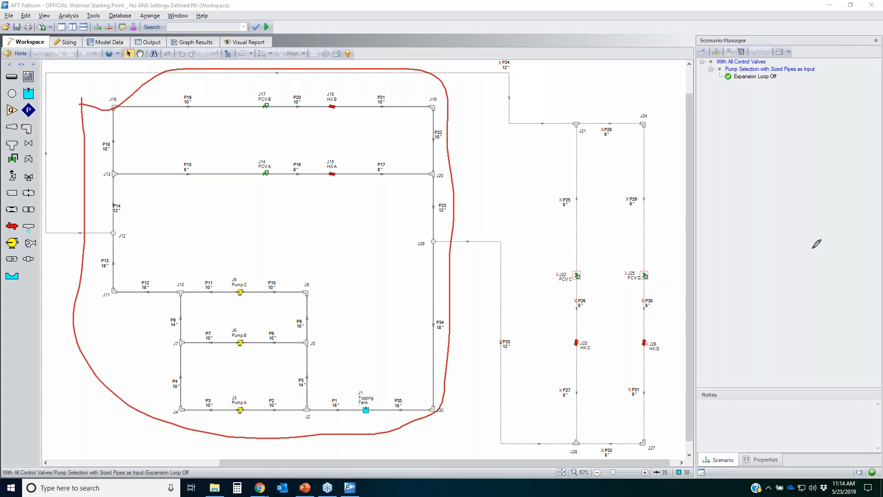
pyautogui.press('Escape')
# Step: Run the Expansion Loop Off scenario and check the pump summary output
pyautogui.click(267, 28)
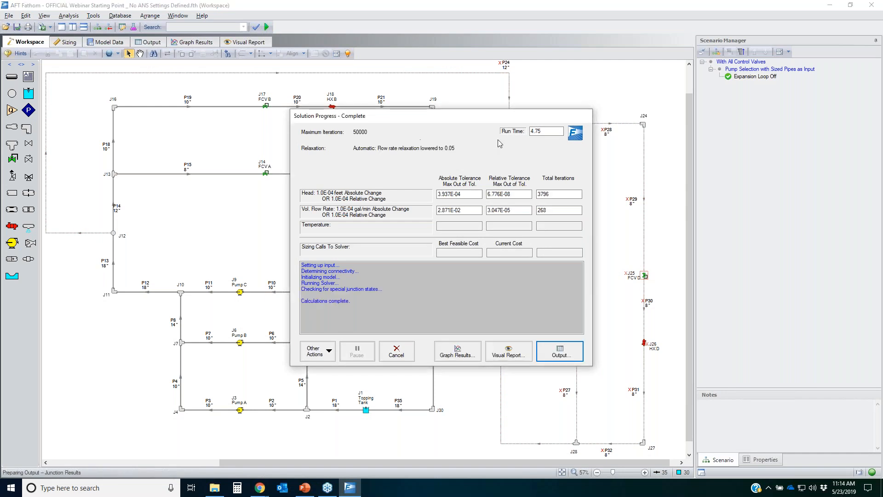
pyautogui.press('Return')
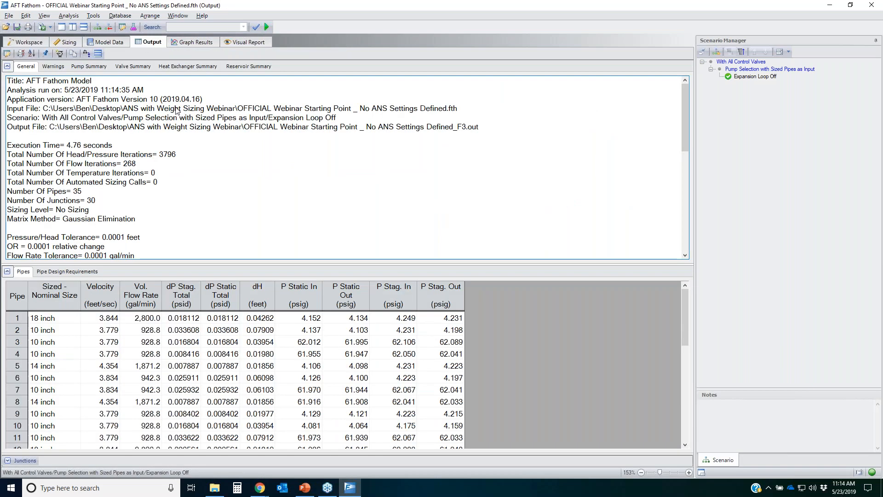
pyautogui.click(85, 67)
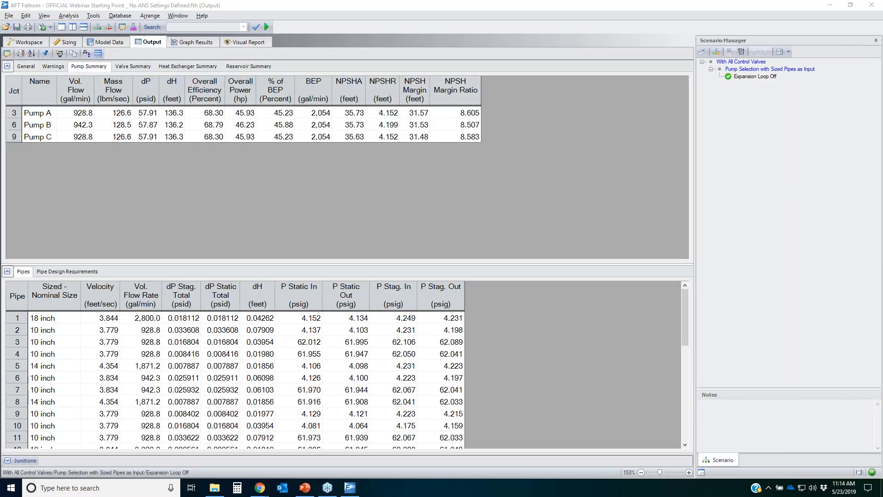
pyautogui.moveTo(290, 78)
pyautogui.mouseDown()
pyautogui.moveTo(265, 81)
pyautogui.moveTo(264, 149)
pyautogui.moveTo(294, 77)
pyautogui.mouseUp()
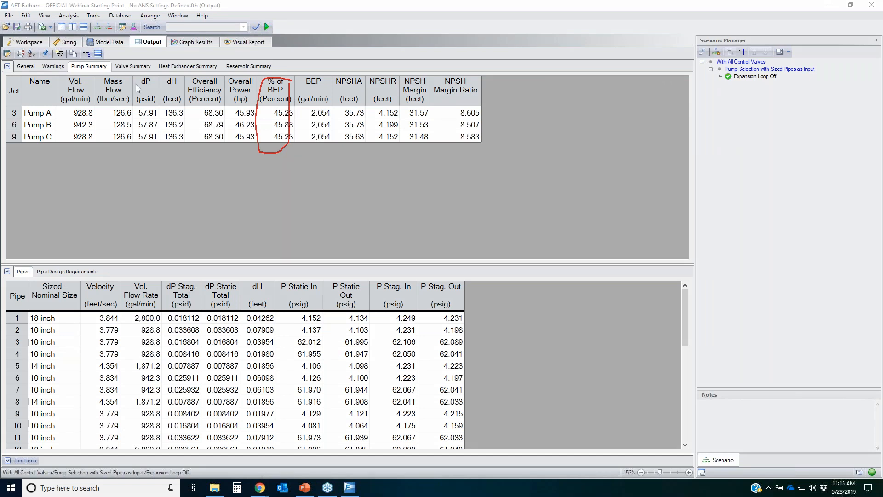
# Step: Turn off Pump C and its branch pipes with Special Conditions, clearing existing results
pyautogui.click(29, 41)
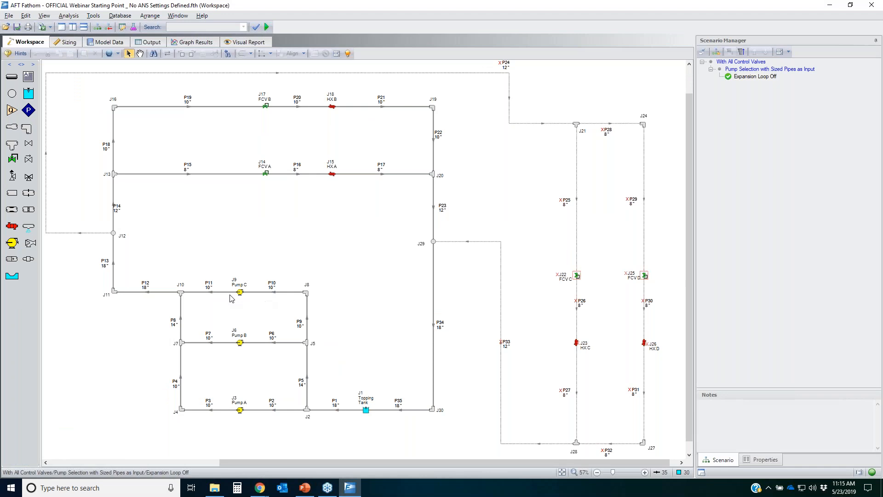
pyautogui.moveTo(329, 318); pyautogui.dragTo(193, 256)
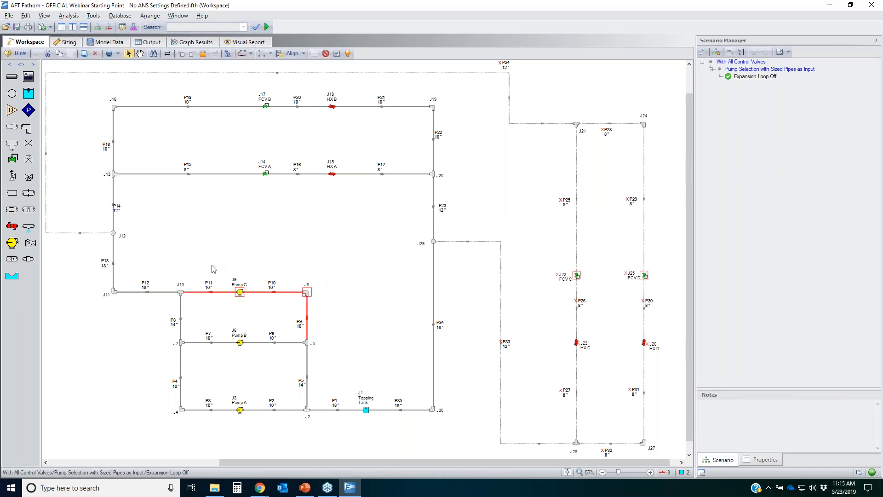
pyautogui.click(325, 54)
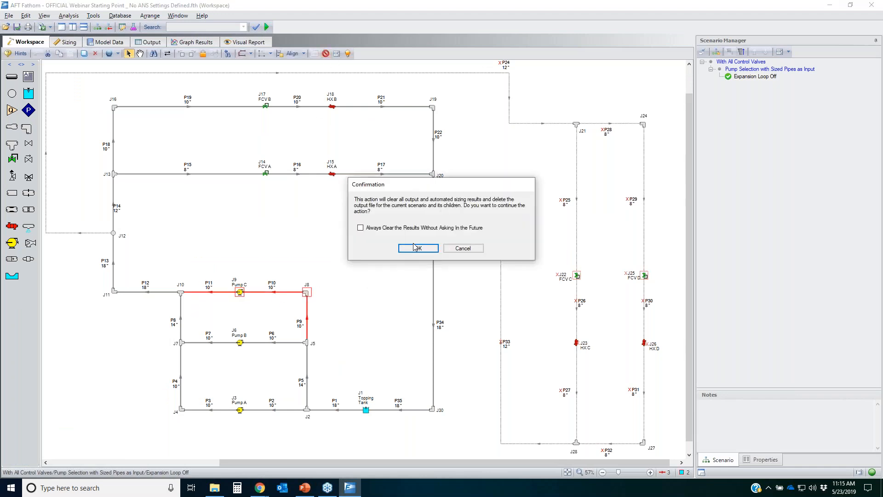
pyautogui.click(418, 248)
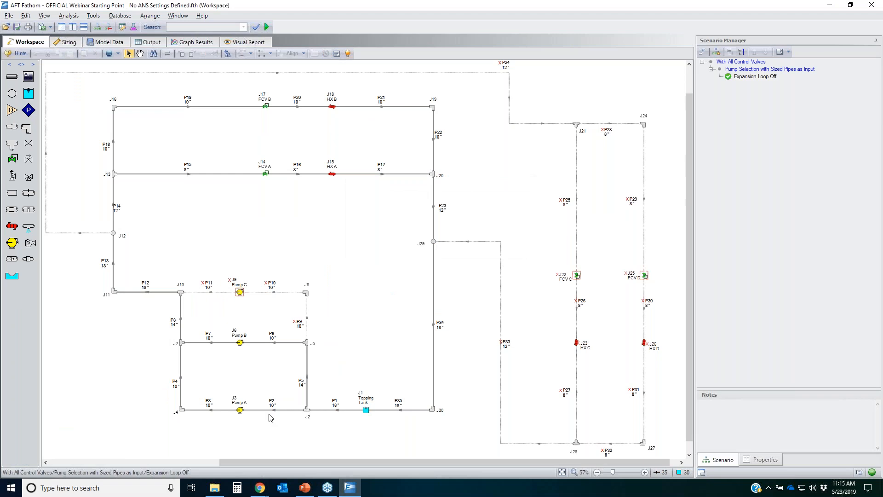
# Step: Rerun the model with Pump C off and open the pump summary
pyautogui.moveTo(261, 431); pyautogui.dragTo(223, 323)
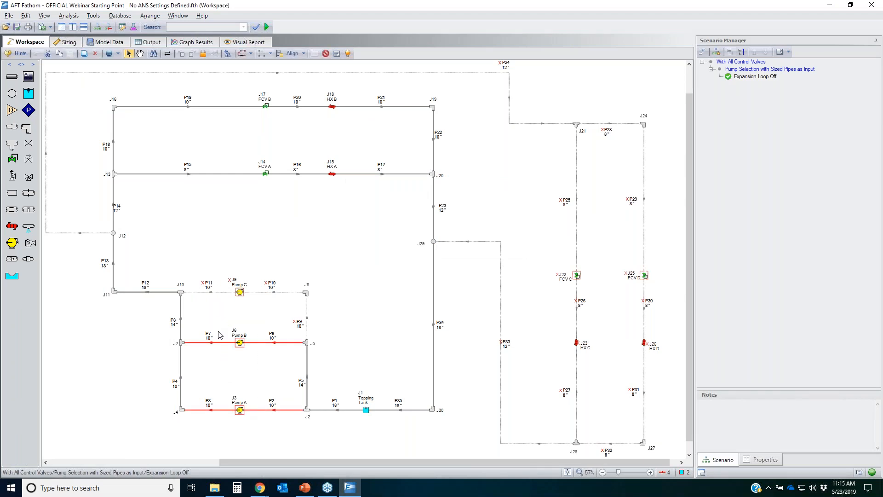
pyautogui.click(375, 369)
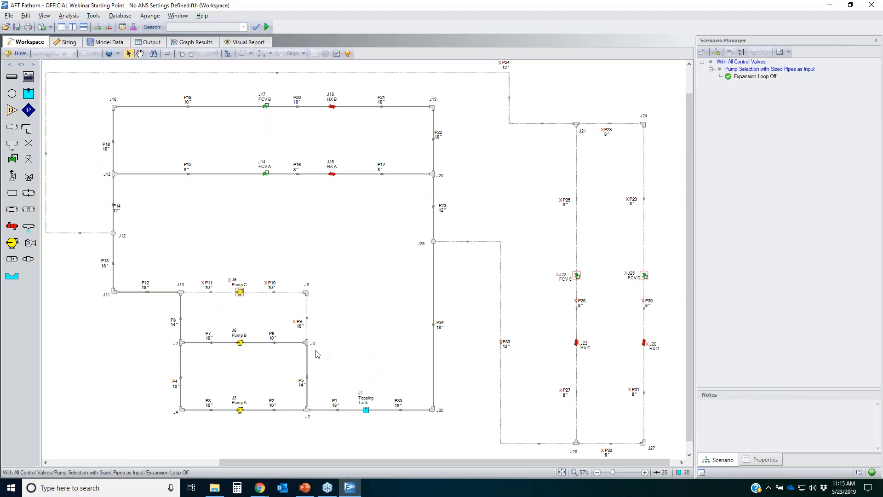
pyautogui.click(267, 27)
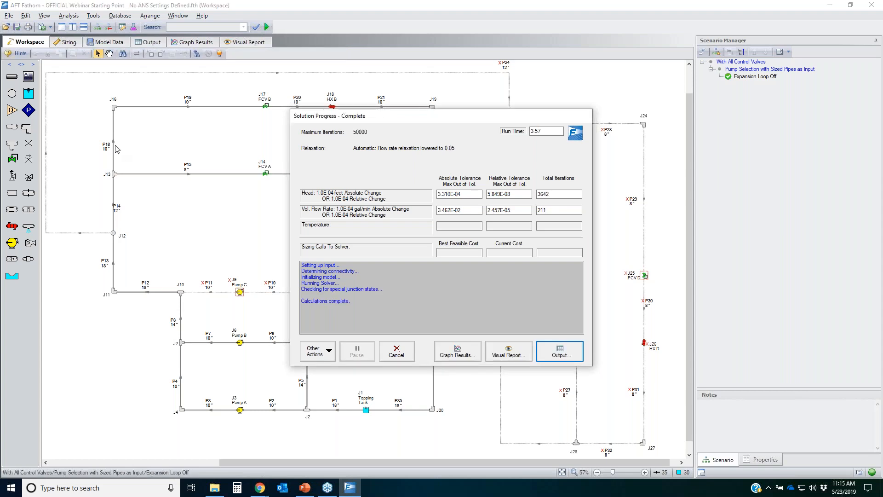
pyautogui.press('Return')
pyautogui.click(90, 66)
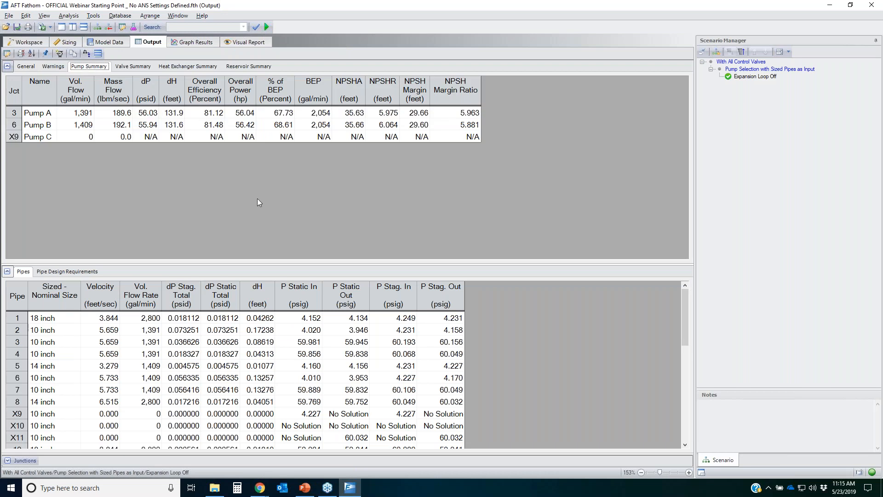
# Step: Set the fixed speed of Pump A and Pump B to 87% with Global Junction Edit, clearing existing results
pyautogui.moveTo(283, 113); pyautogui.dragTo(284, 129)
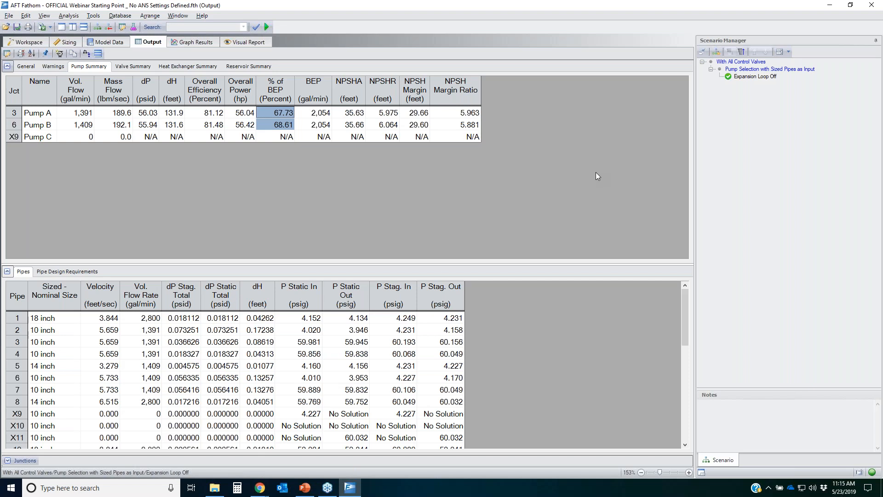
pyautogui.click(26, 42)
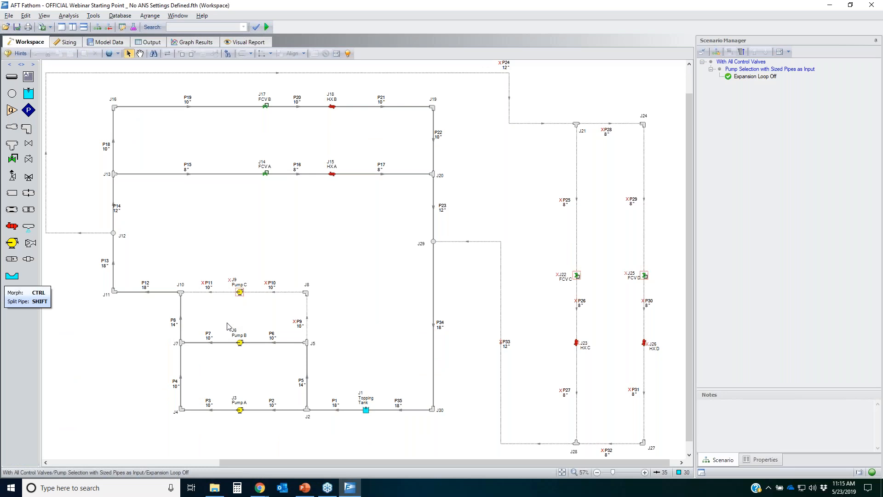
pyautogui.click(25, 15)
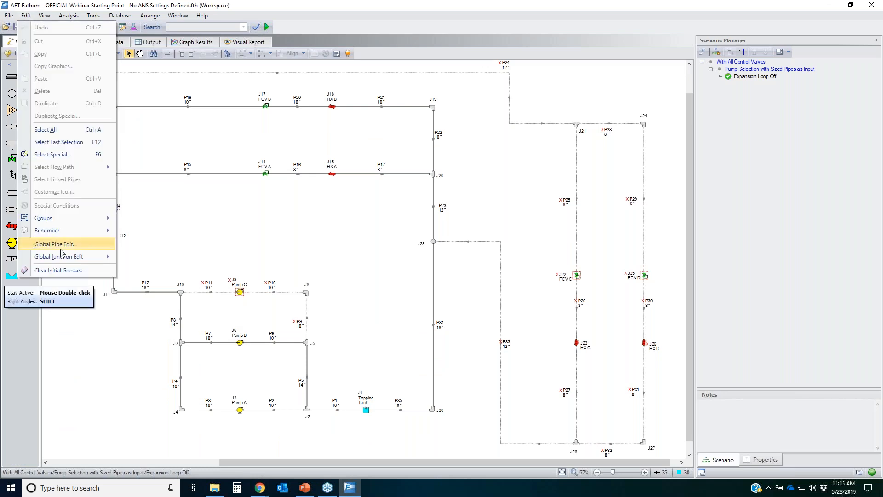
pyautogui.moveTo(64, 259)
pyautogui.click(161, 324)
pyautogui.click(282, 182)
pyautogui.click(282, 189)
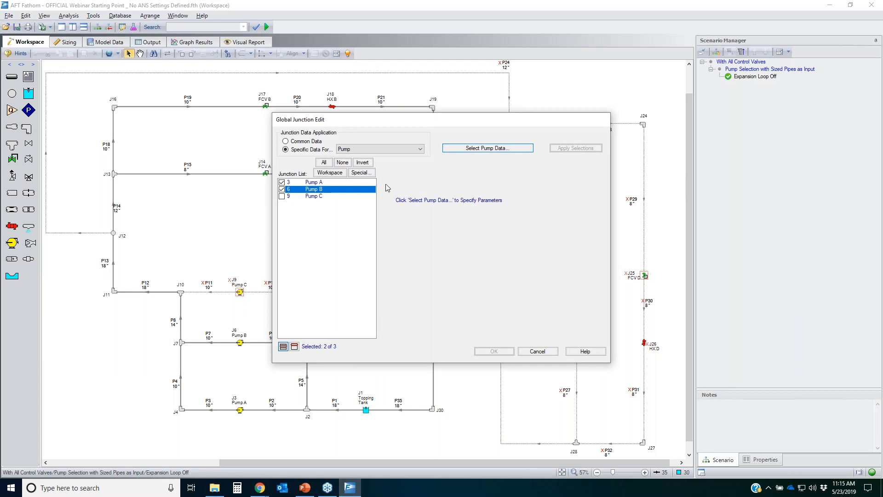
pyautogui.click(486, 148)
pyautogui.click(317, 147)
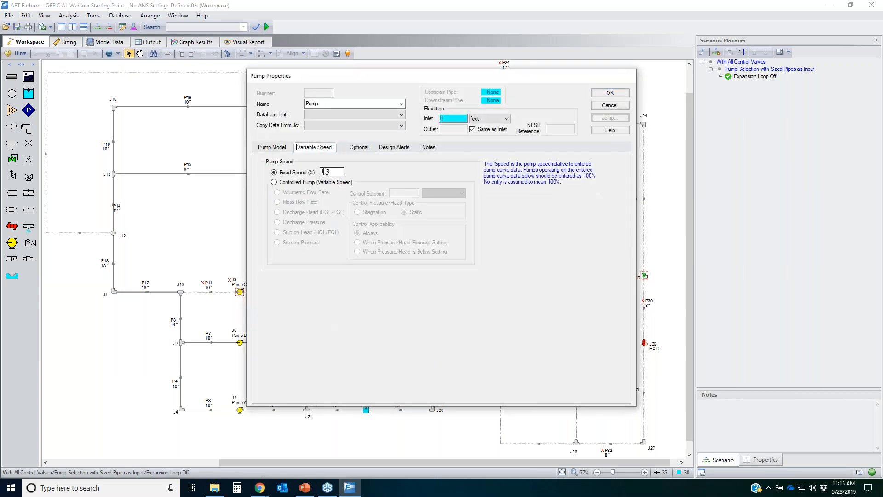
pyautogui.doubleClick(337, 173)
pyautogui.write('87')
pyautogui.click(610, 94)
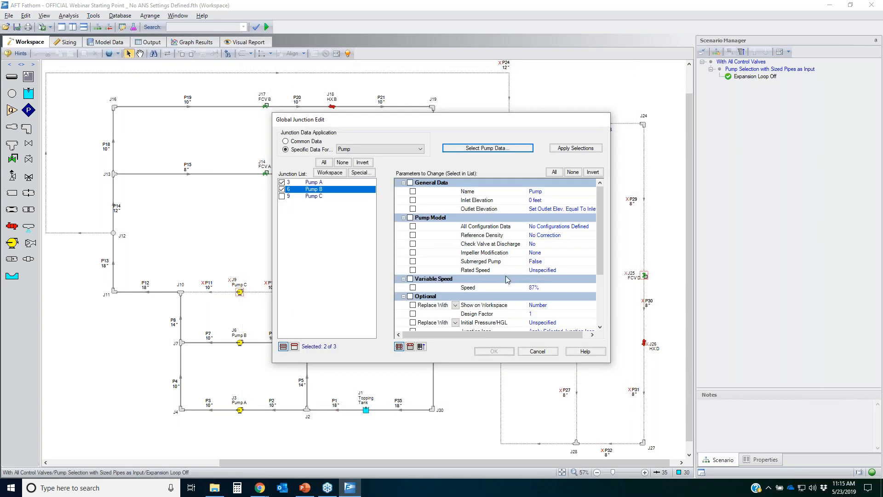
pyautogui.click(412, 288)
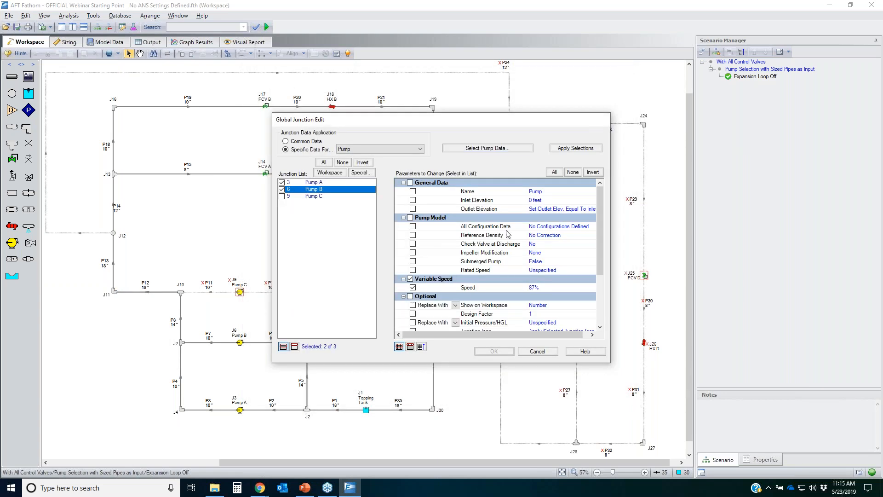
pyautogui.click(579, 148)
pyautogui.click(438, 248)
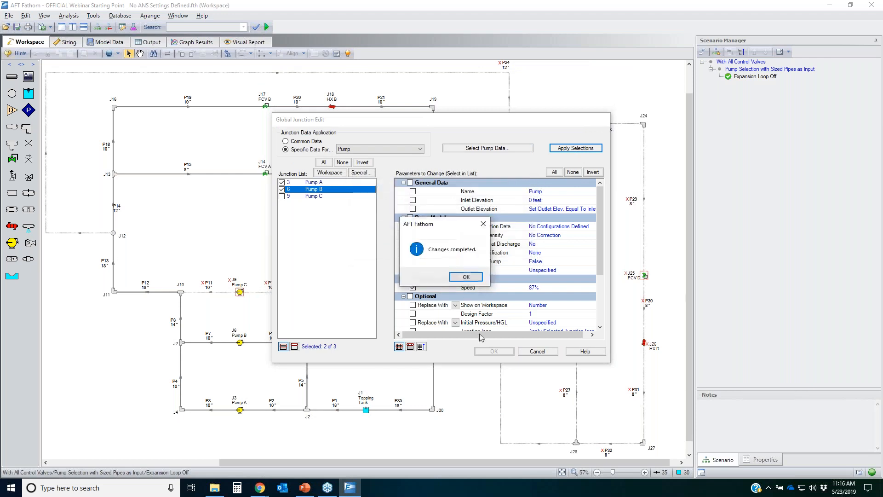
pyautogui.click(466, 279)
pyautogui.click(494, 351)
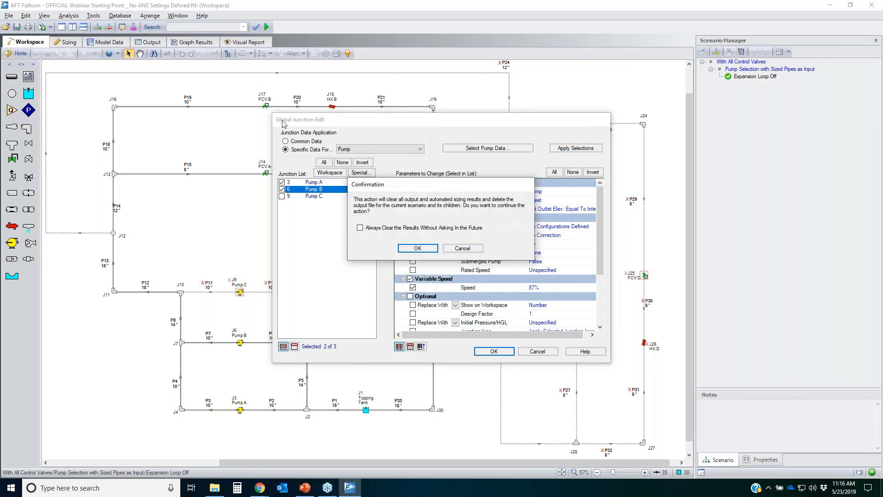
pyautogui.click(416, 250)
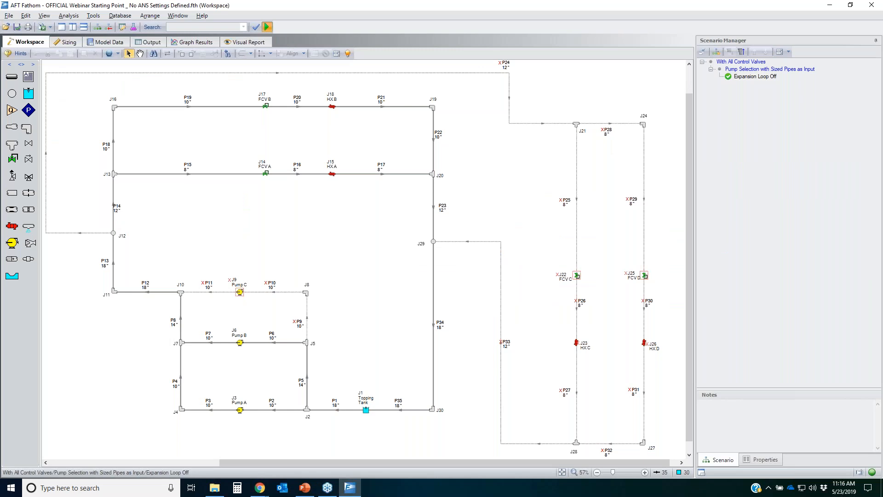
# Step: Rerun the model with the reduced pump speed and review the pumps' % of BEP in the pump summary
pyautogui.click(267, 26)
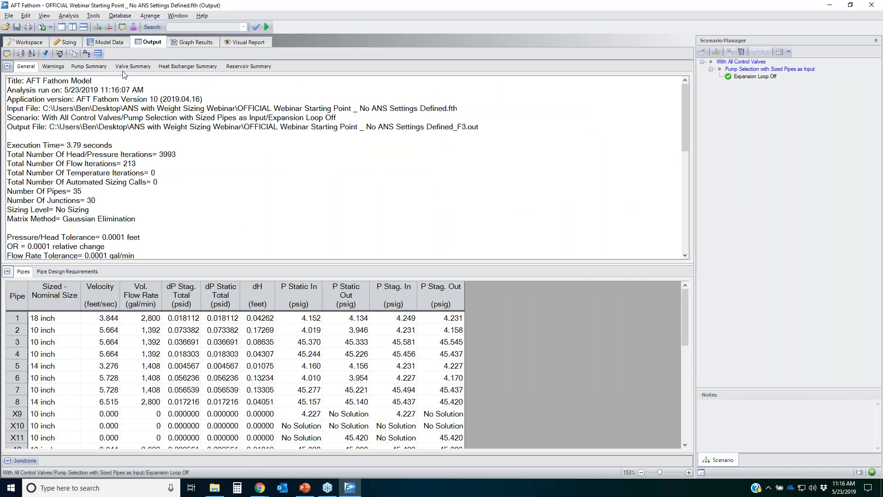
pyautogui.click(88, 68)
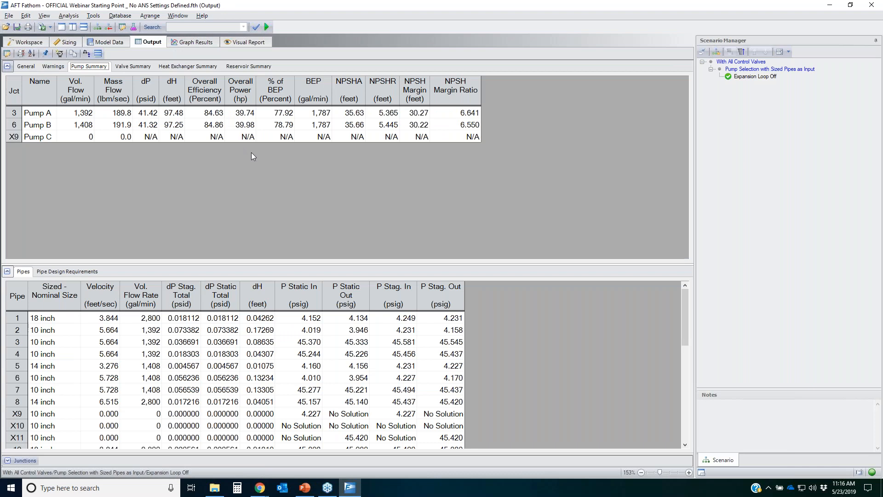
pyautogui.moveTo(281, 113); pyautogui.dragTo(282, 125)
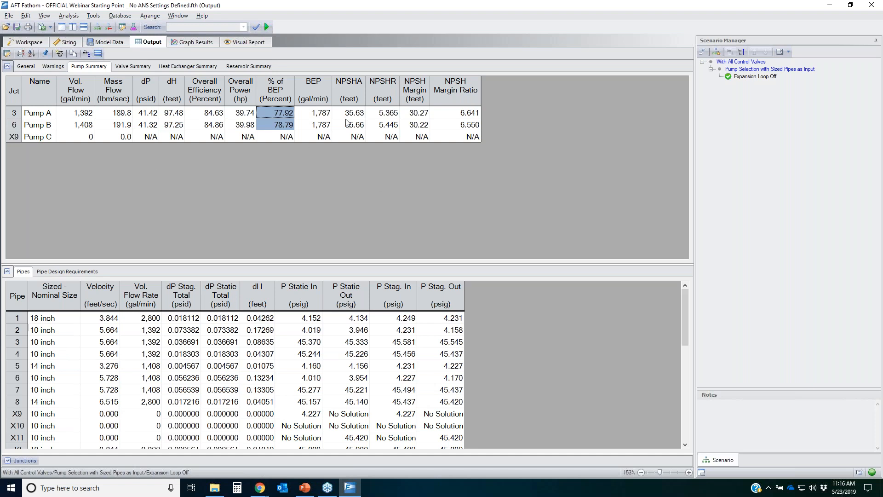
# Step: Review the pipe design requirements output for flow and velocity limits
pyautogui.click(68, 271)
pyautogui.moveTo(280, 263); pyautogui.dragTo(289, 186)
pyautogui.click(203, 299)
pyautogui.scroll(-2, 202, 305)
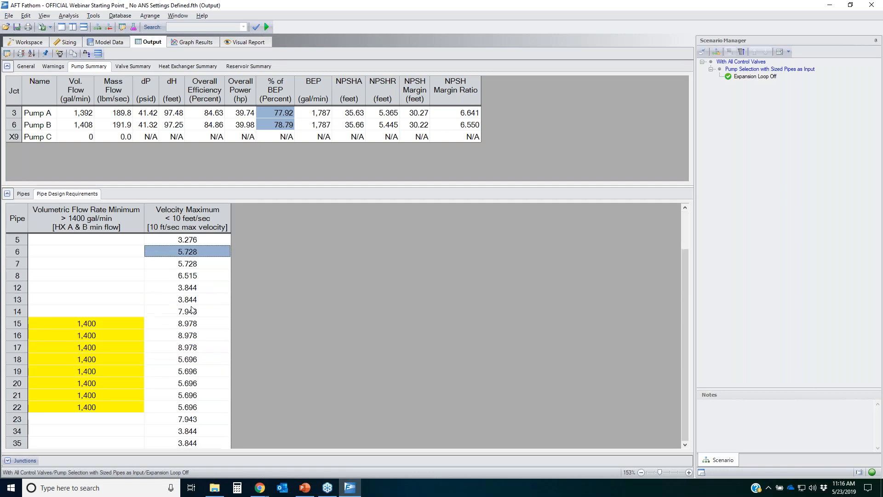
pyautogui.scroll(2, 205, 308)
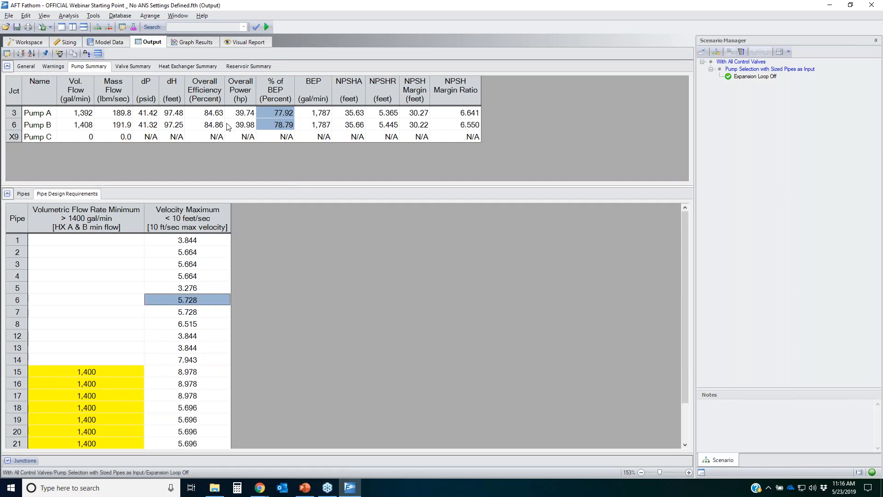
# Step: Return to the workspace to examine the pipe network layout
pyautogui.click(25, 42)
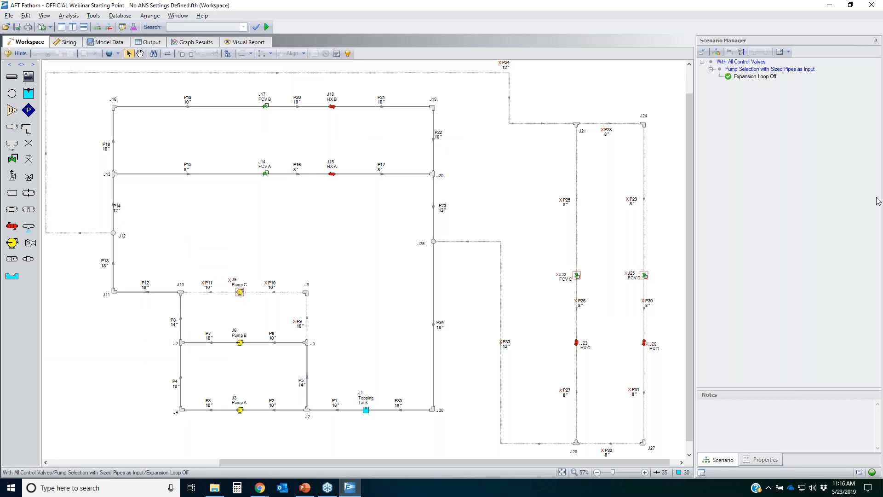
pyautogui.moveTo(671, 454); pyautogui.dragTo(567, 106)
pyautogui.click(471, 305)
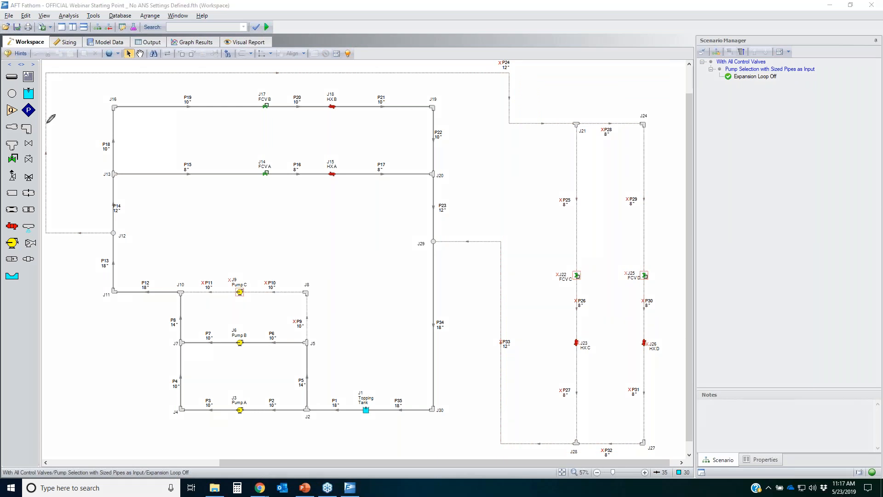
pyautogui.moveTo(113, 62)
pyautogui.mouseDown()
pyautogui.moveTo(614, 65)
pyautogui.moveTo(661, 389)
pyautogui.moveTo(1, 368)
pyautogui.moveTo(81, 64)
pyautogui.moveTo(50, 46)
pyautogui.mouseUp()
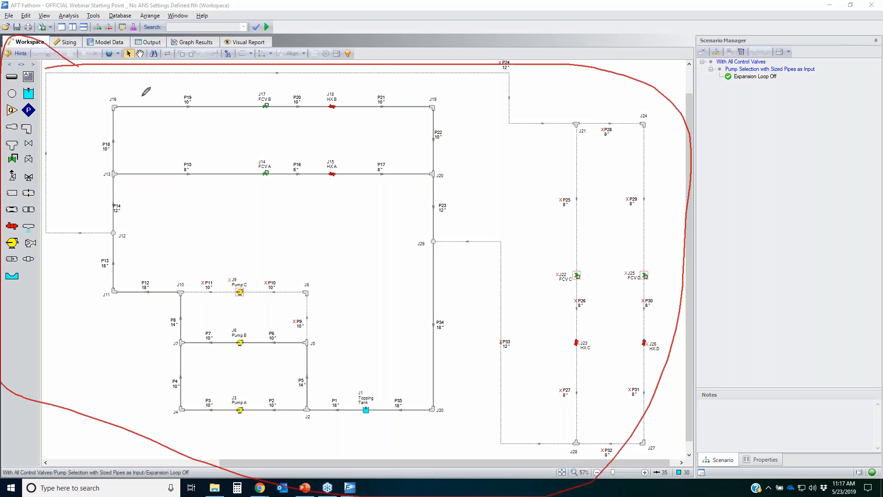
pyautogui.moveTo(105, 85)
pyautogui.mouseDown()
pyautogui.moveTo(78, 171)
pyautogui.moveTo(254, 433)
pyautogui.moveTo(487, 400)
pyautogui.moveTo(343, 89)
pyautogui.mouseUp()
pyautogui.moveTo(217, 92); pyautogui.dragTo(117, 93)
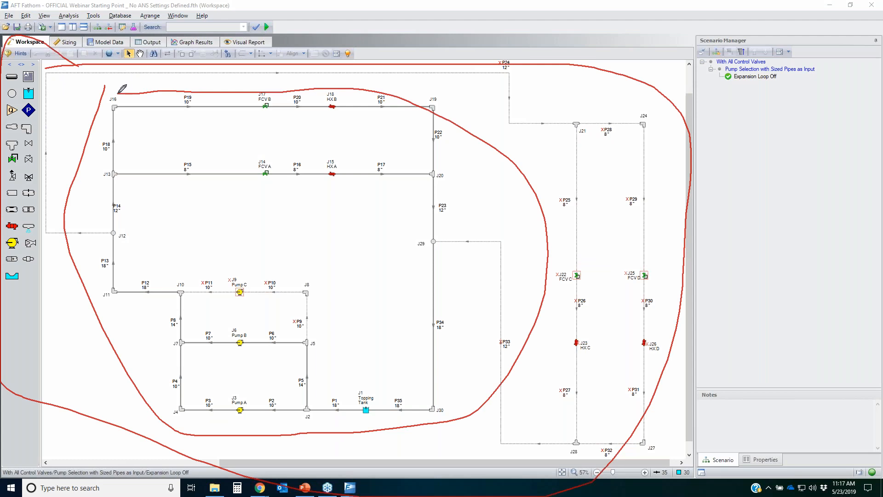
pyautogui.moveTo(257, 266)
pyautogui.mouseDown()
pyautogui.moveTo(249, 264)
pyautogui.moveTo(272, 384)
pyautogui.moveTo(252, 285)
pyautogui.mouseUp()
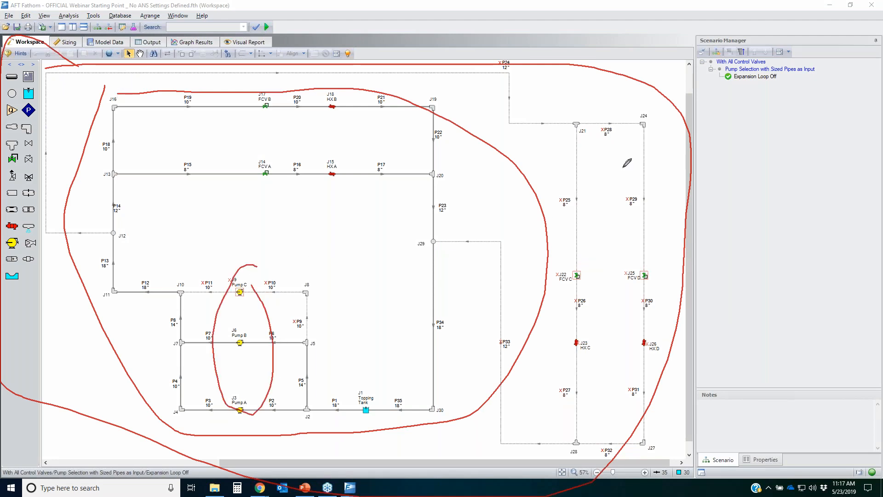
pyautogui.moveTo(683, 116)
pyautogui.mouseDown()
pyautogui.moveTo(585, 482)
pyautogui.moveTo(622, 119)
pyautogui.mouseUp()
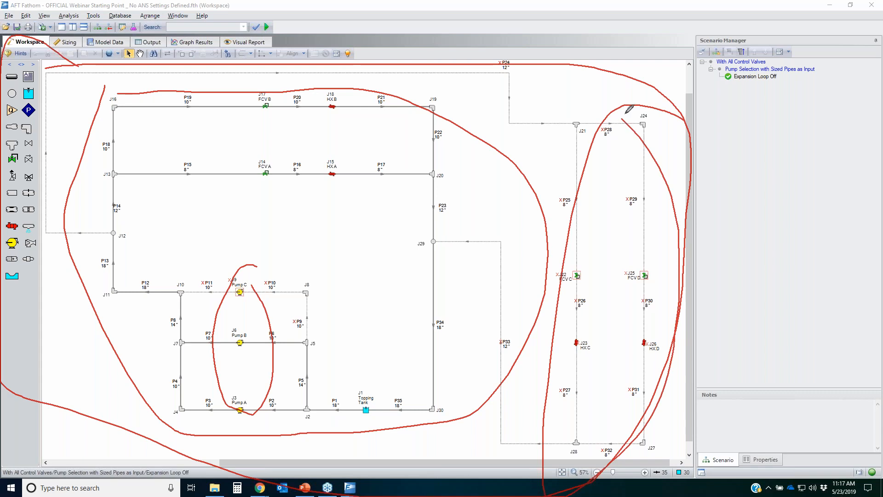
pyautogui.moveTo(252, 317)
pyautogui.mouseDown()
pyautogui.moveTo(276, 356)
pyautogui.moveTo(270, 331)
pyautogui.mouseUp()
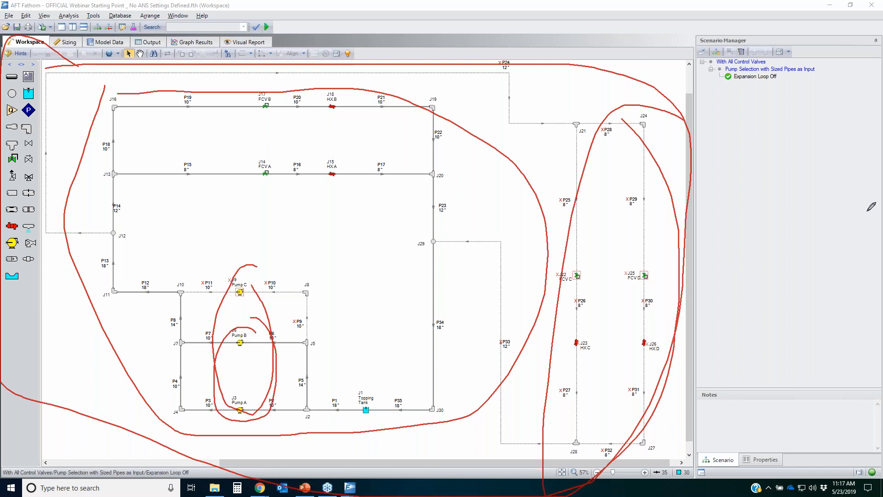
pyautogui.press('Escape')
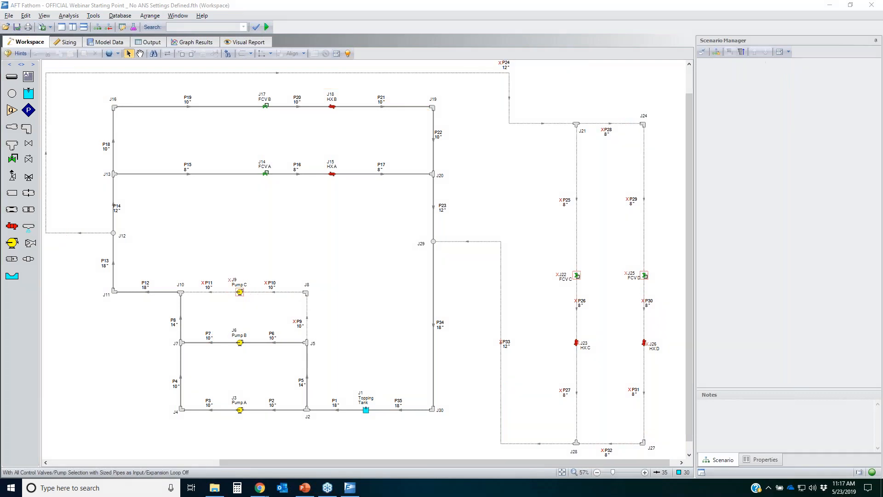